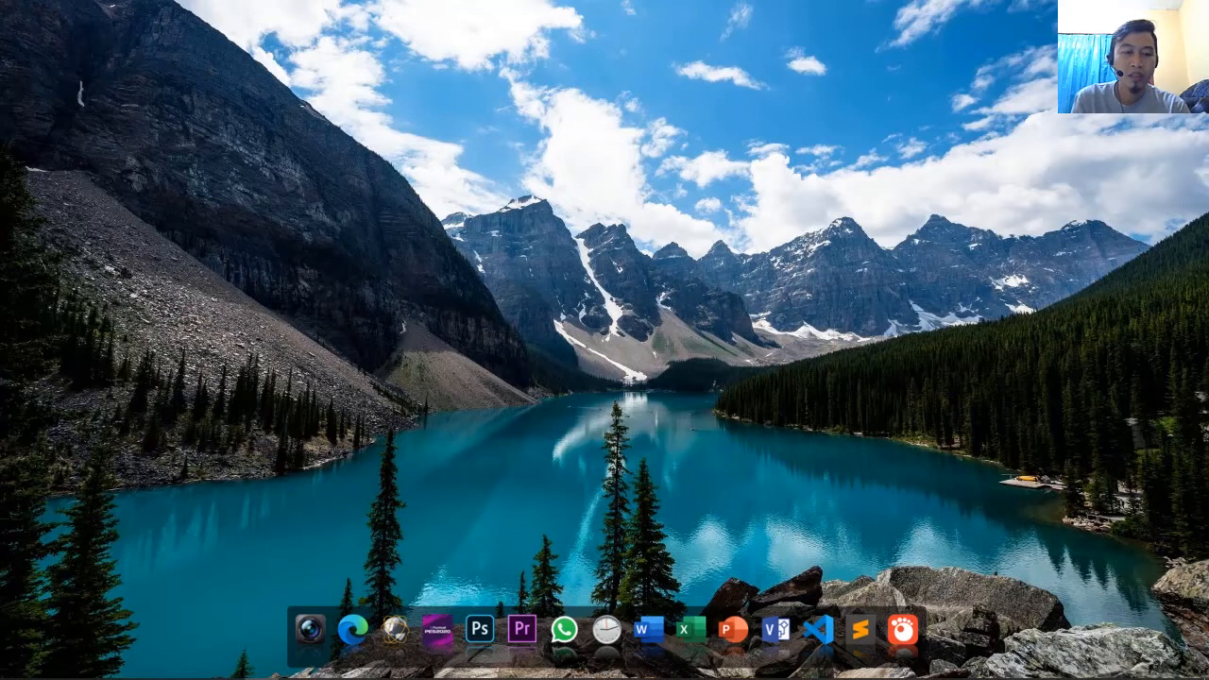
Step: Search for "arc" and launch ArcMap 10.2
key("super")
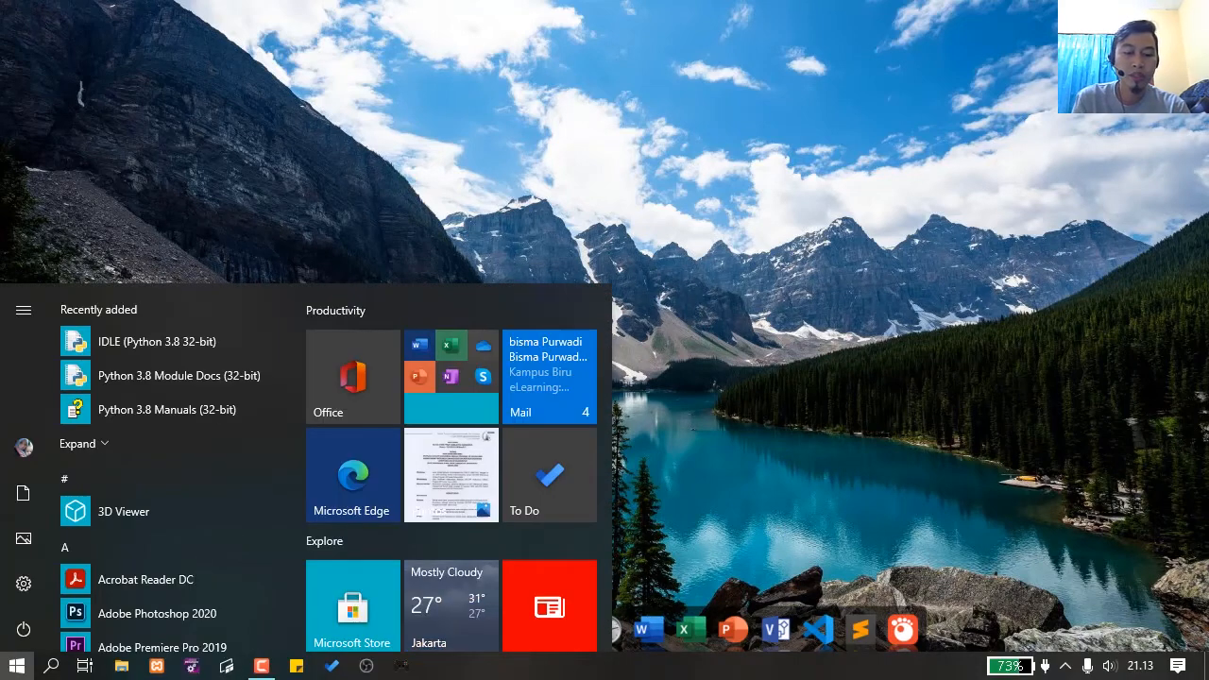
type("arc")
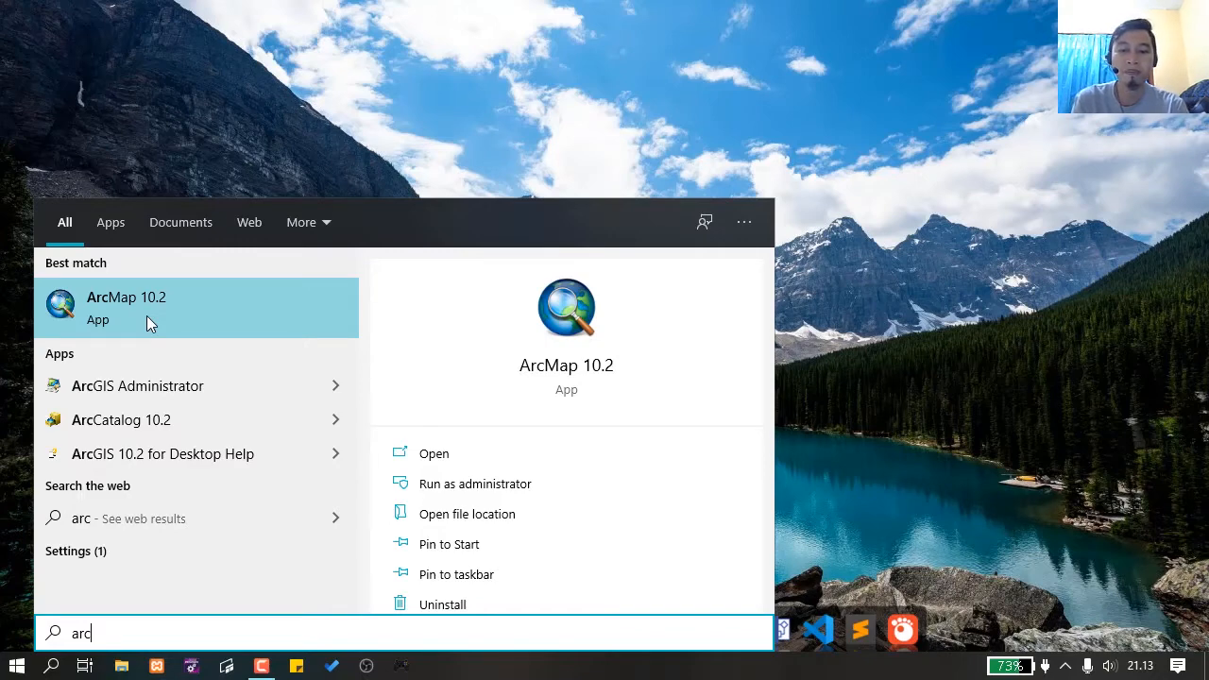
left_click(193, 305)
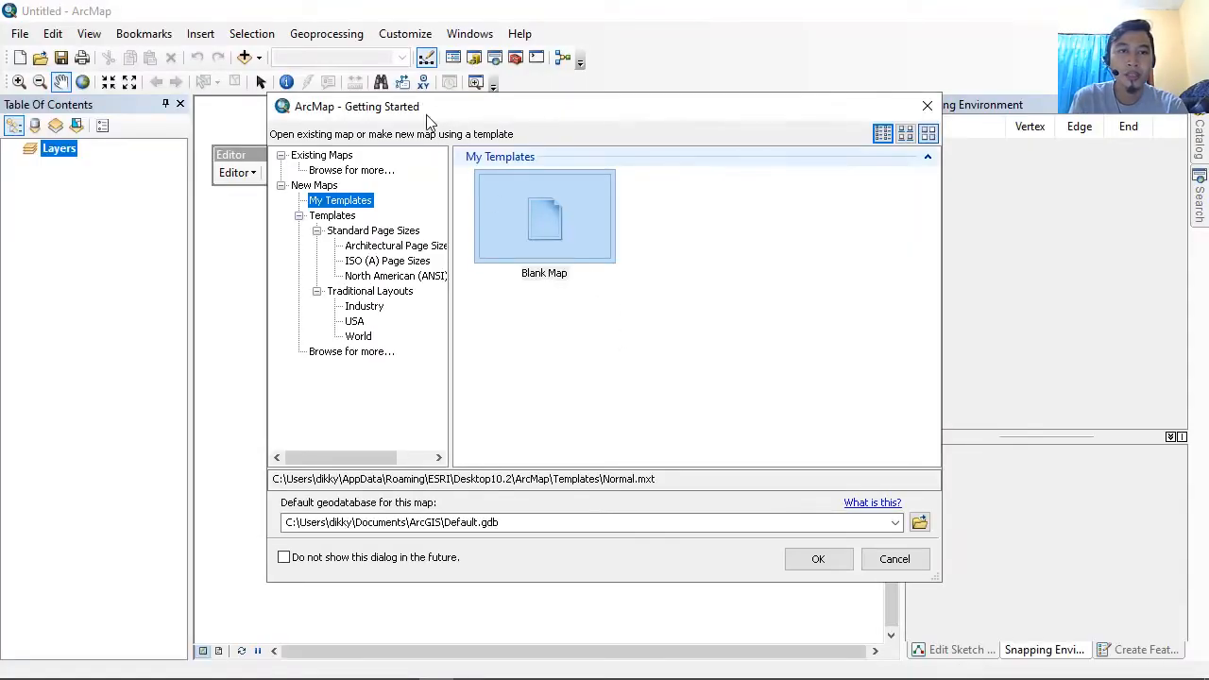
Step: Dock the floating Editor toolbar beneath the existing toolbars, moving the Getting Started dialog out of the way
left_click_drag(426, 111, 447, 90)
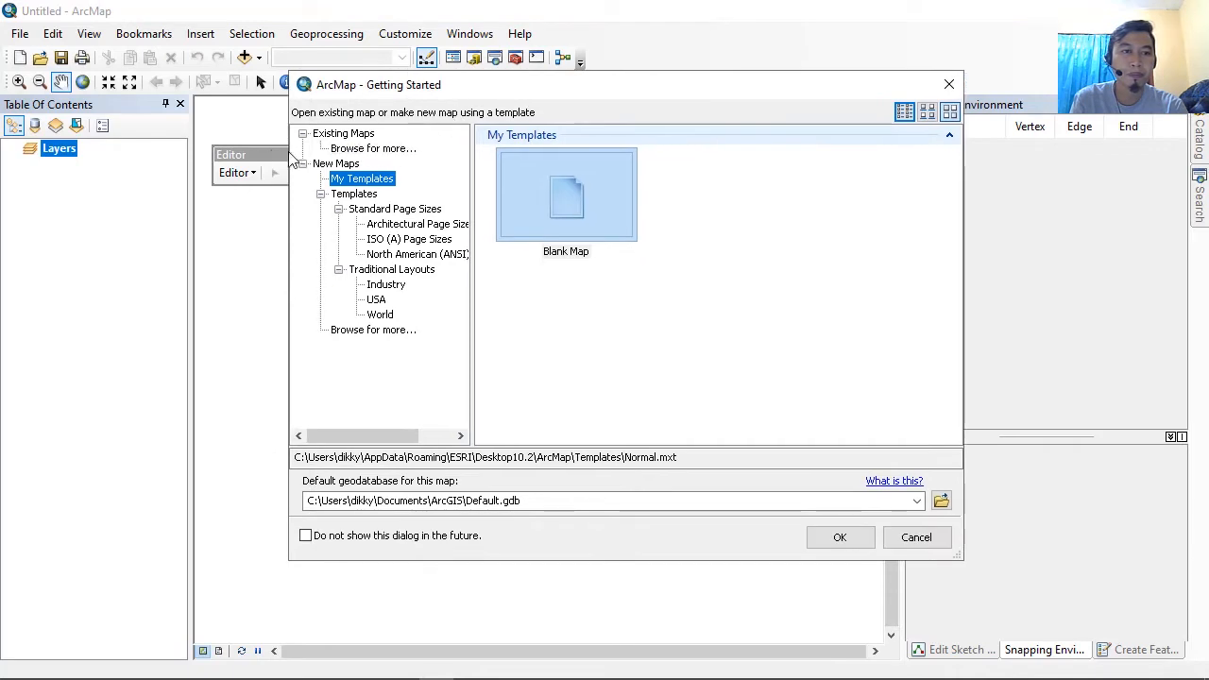
left_click_drag(257, 153, 254, 129)
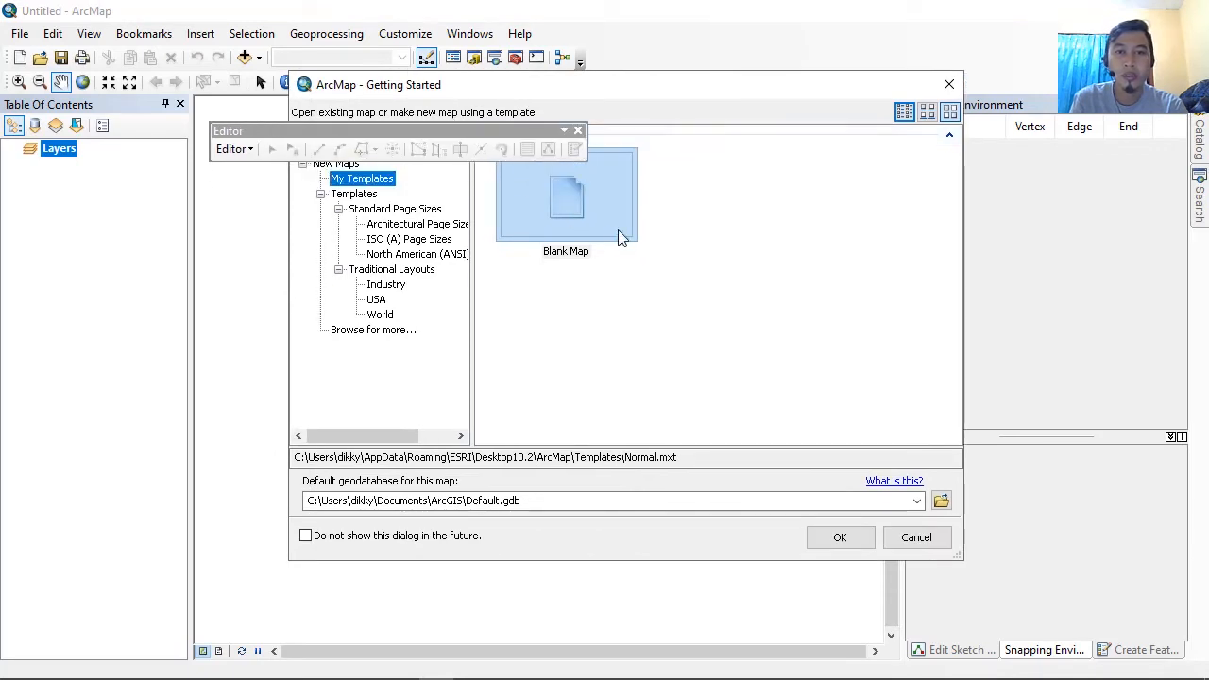
left_click(623, 238)
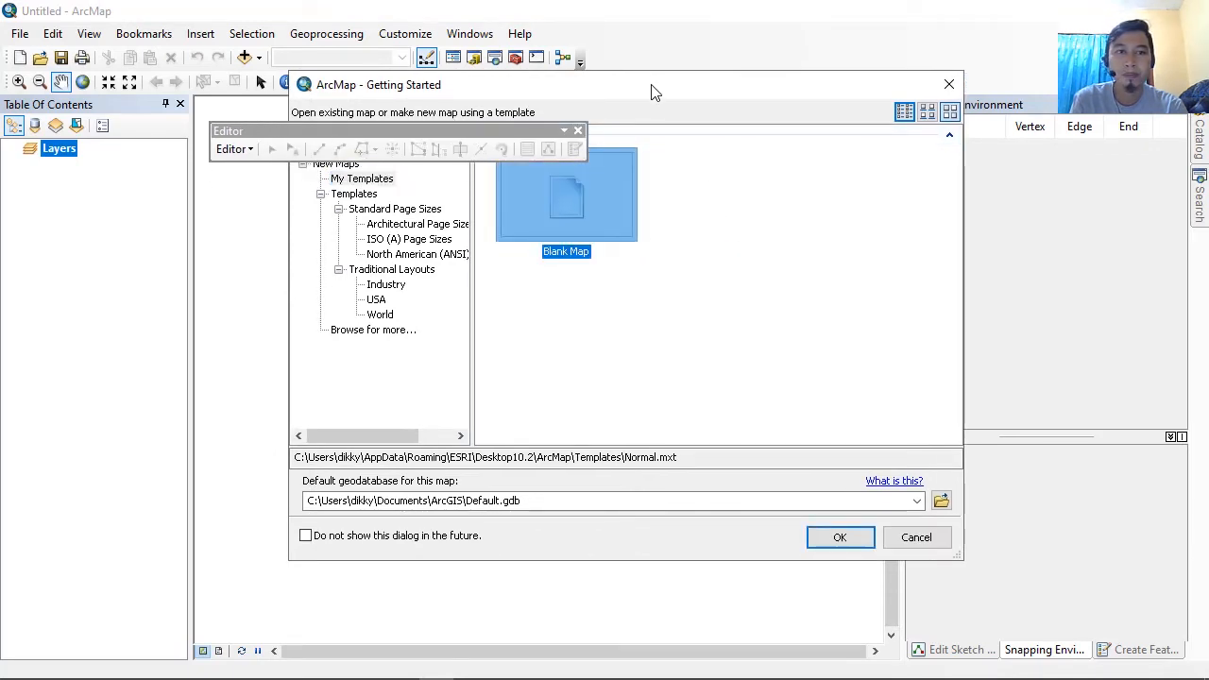
left_click_drag(657, 92, 591, 92)
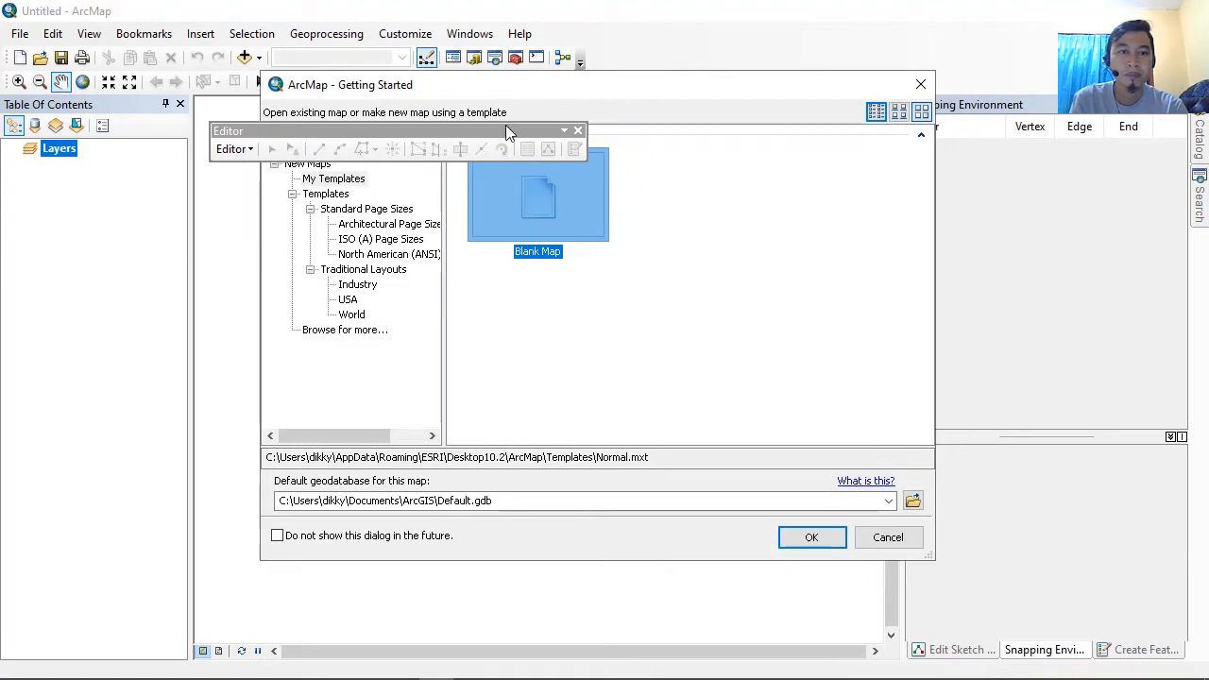
left_click_drag(506, 125, 460, 109)
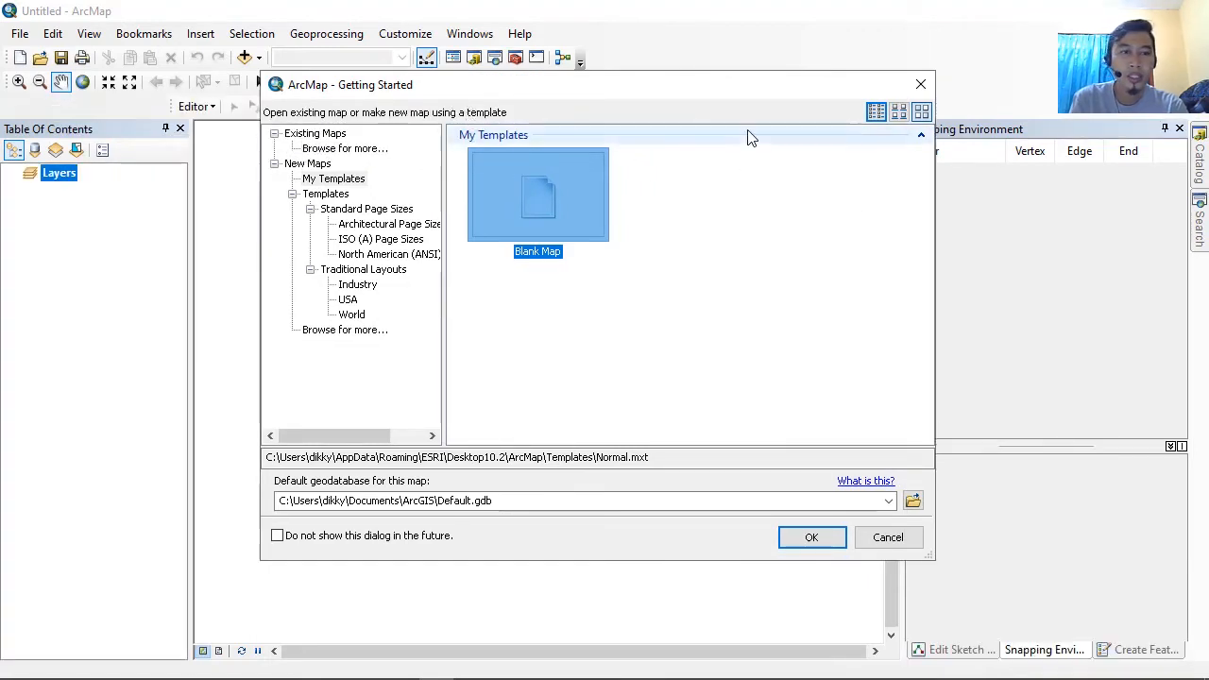
left_click_drag(715, 92, 769, 103)
Step: Create a new map from the Blank Map template with the default geodatabase
left_click(374, 175)
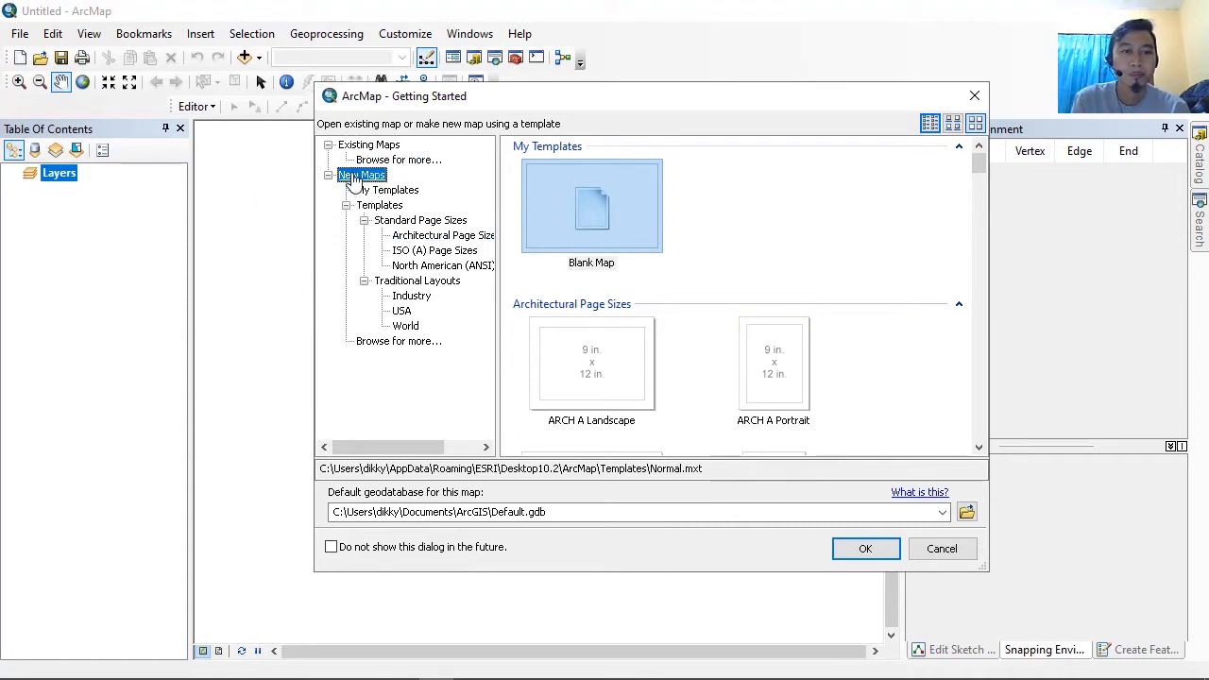
left_click(590, 209)
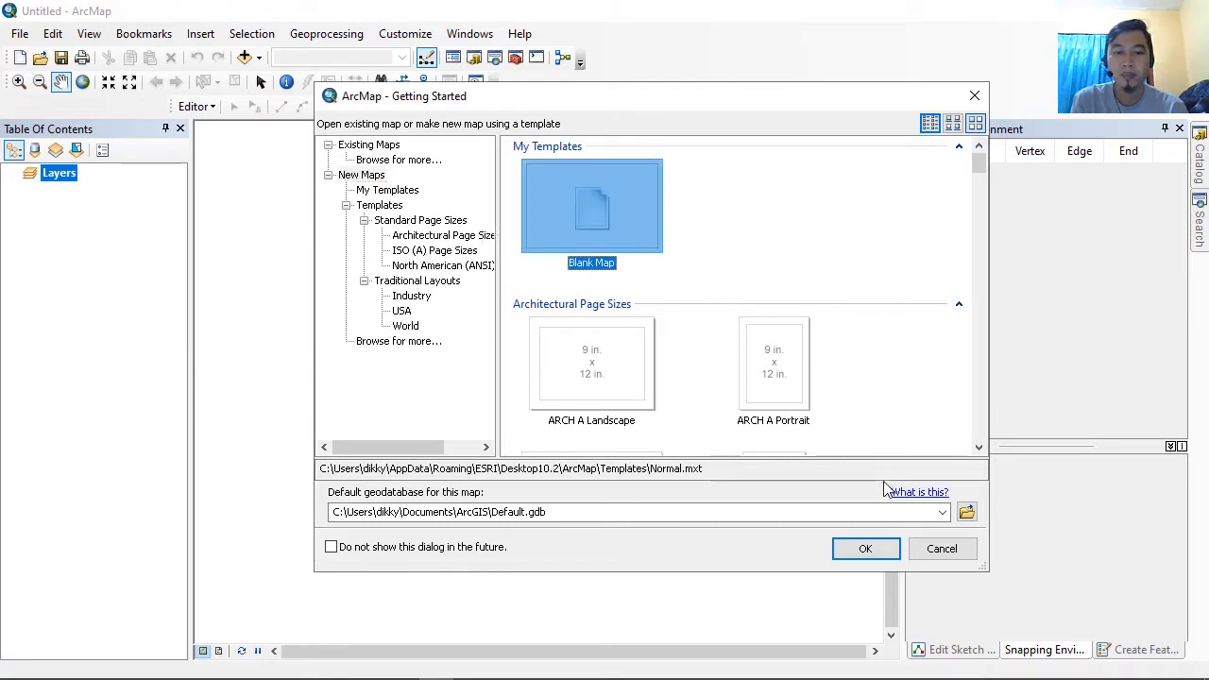
left_click(869, 549)
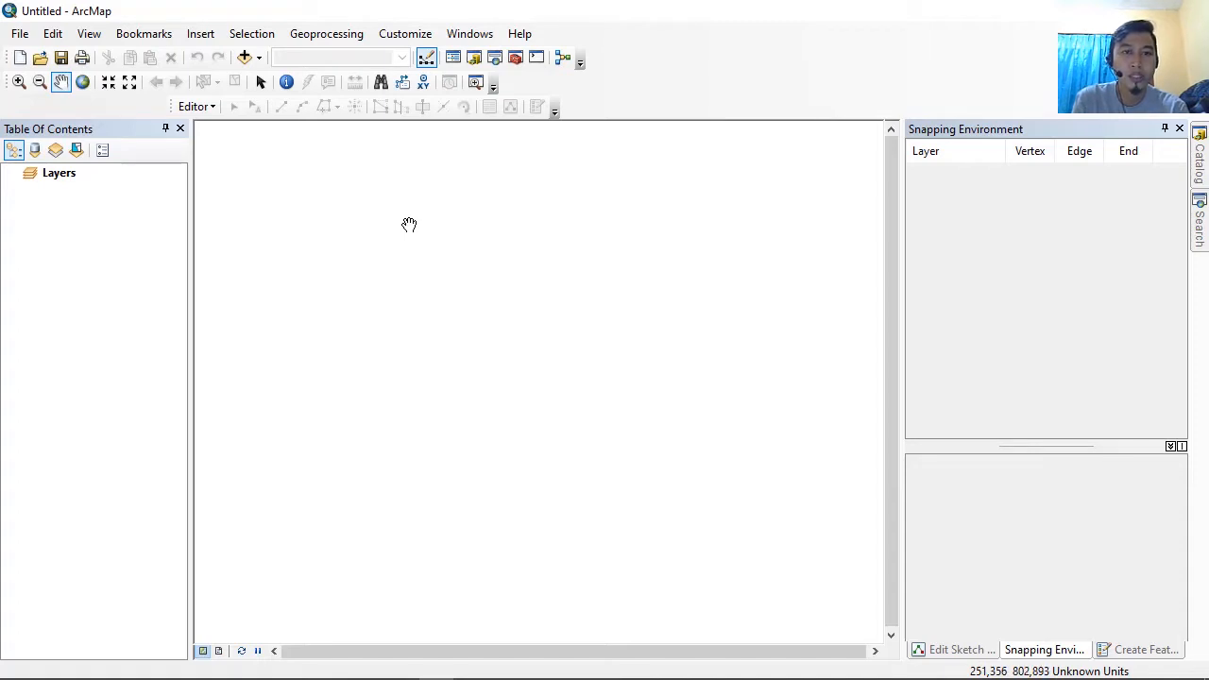
Step: In File Explorer, delete all the old shapefile files from the Arcgis folder on drive D
key("super+e")
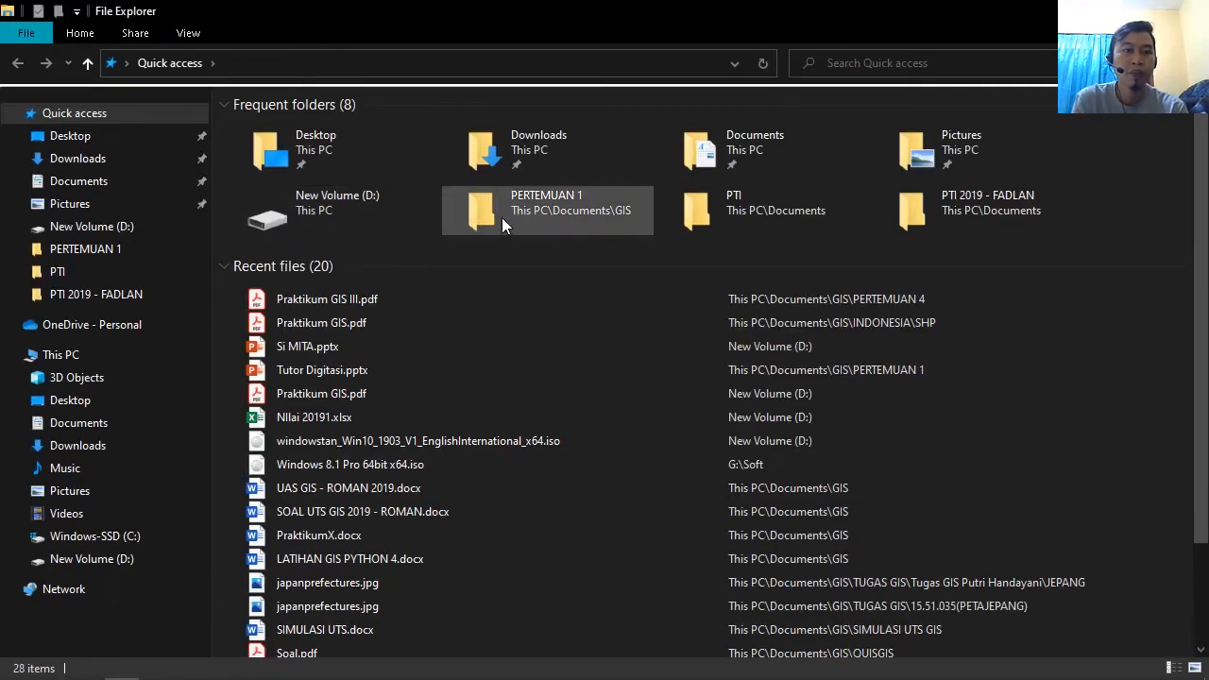
left_click(148, 558)
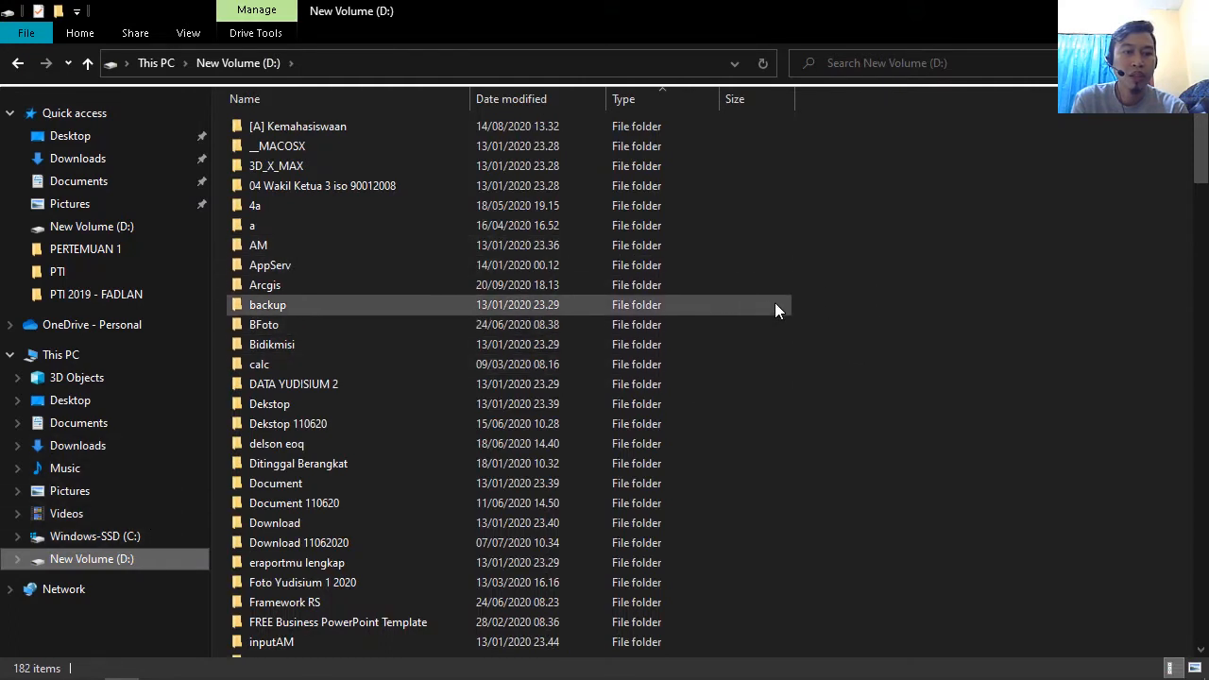
double_click(423, 285)
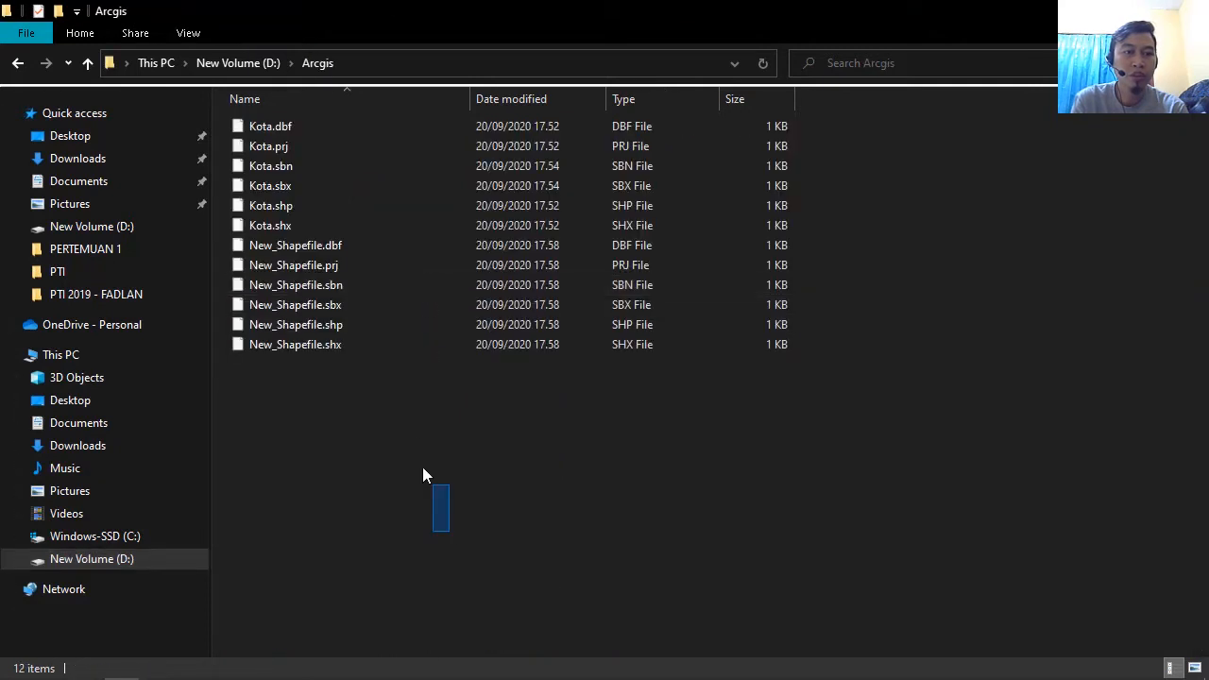
left_click_drag(422, 475, 282, 127)
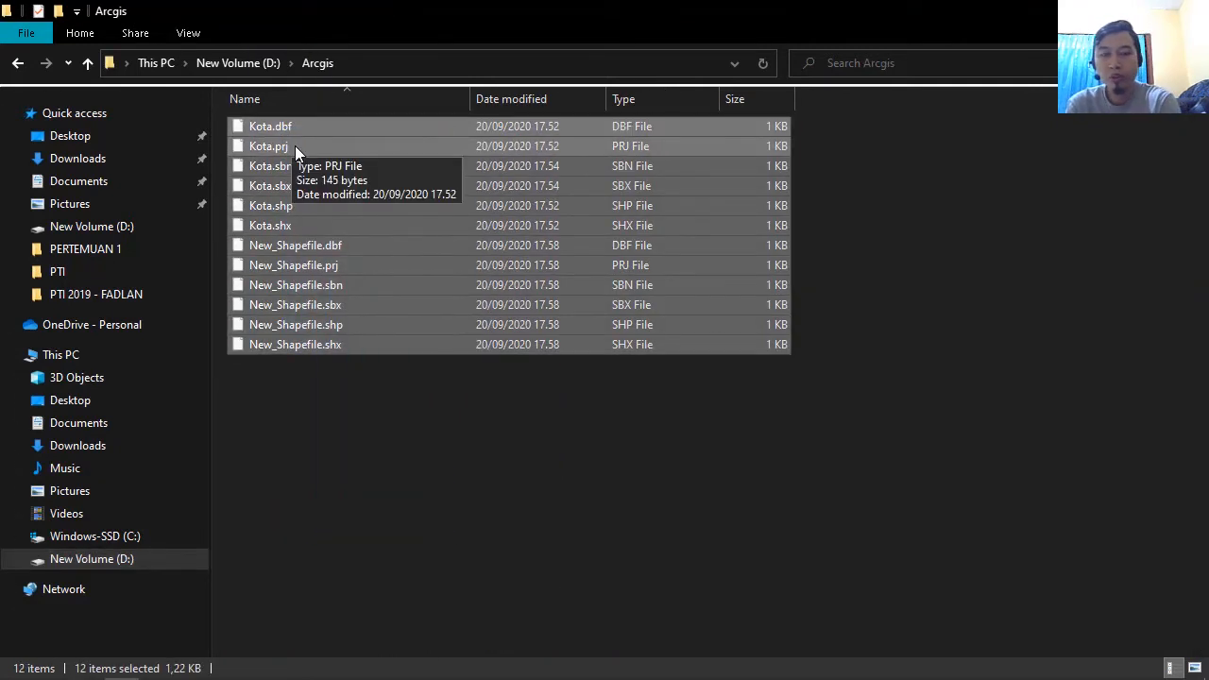
key("Delete")
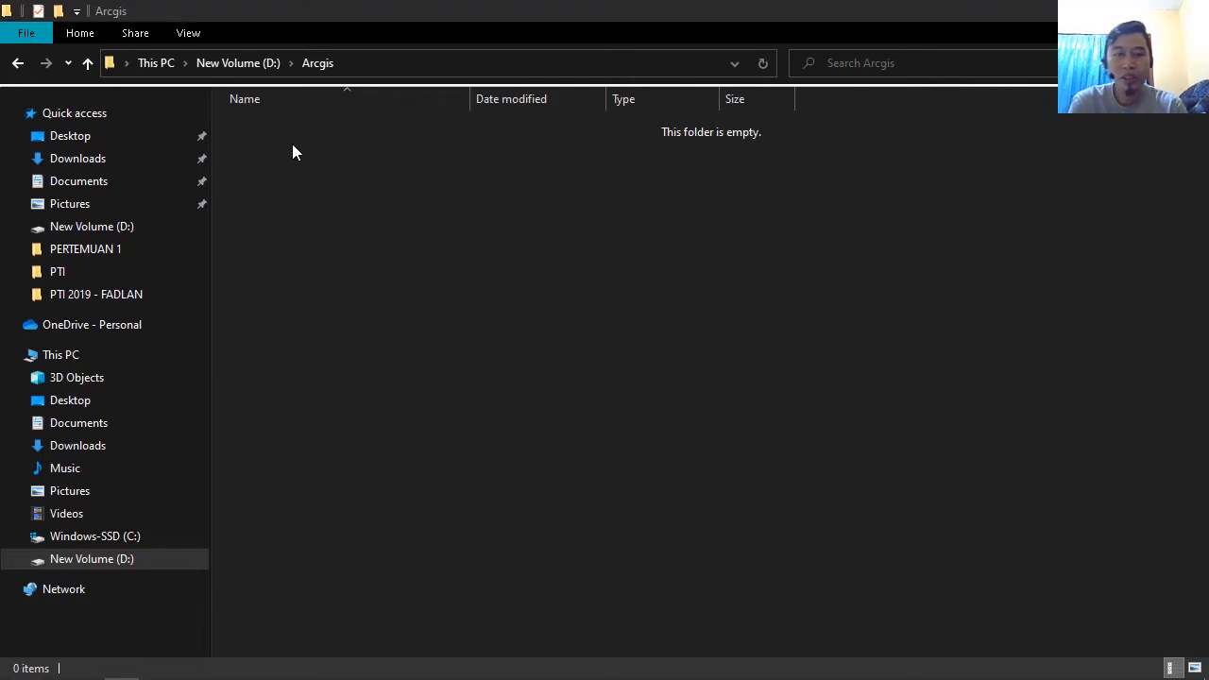
Step: Return to the drive D listing, select the Arcgis folder, and switch back to ArcMap
left_click(16, 63)
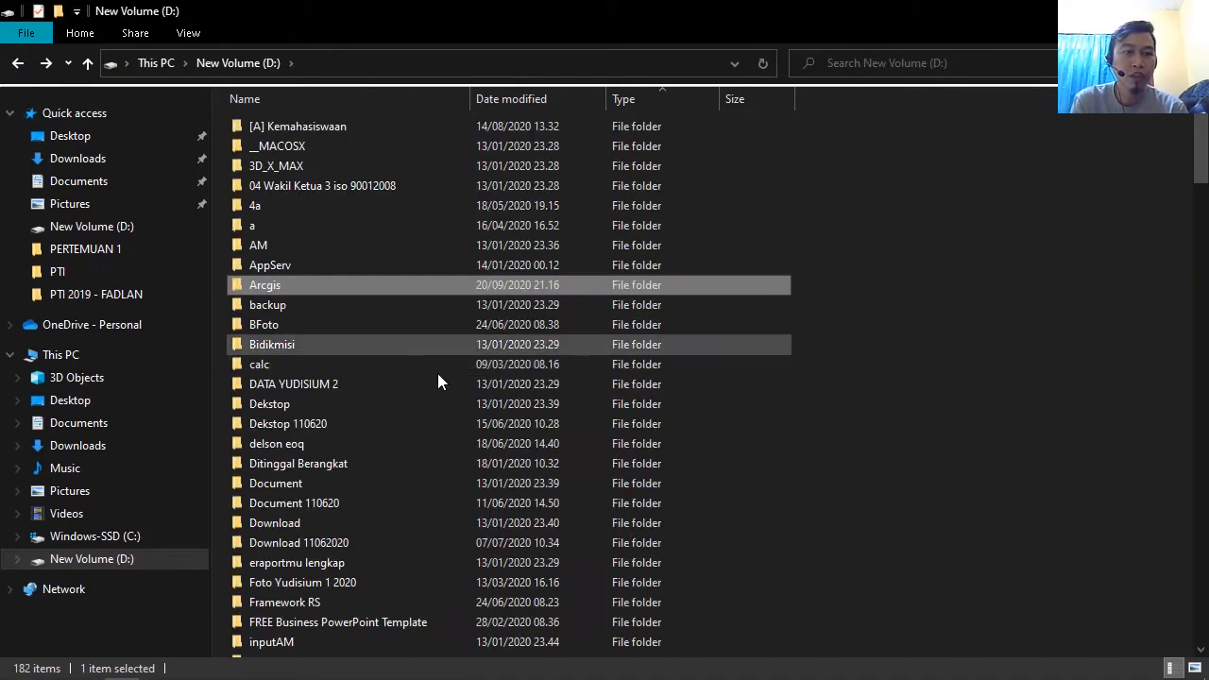
left_click(346, 290)
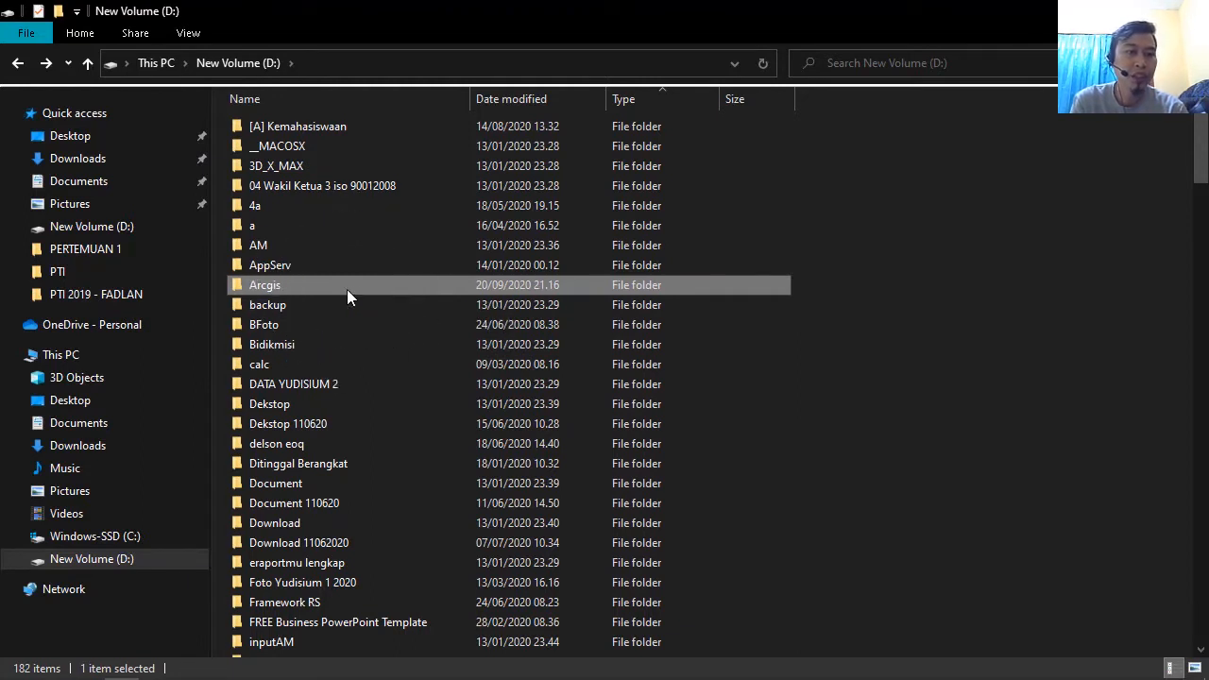
left_click(351, 275)
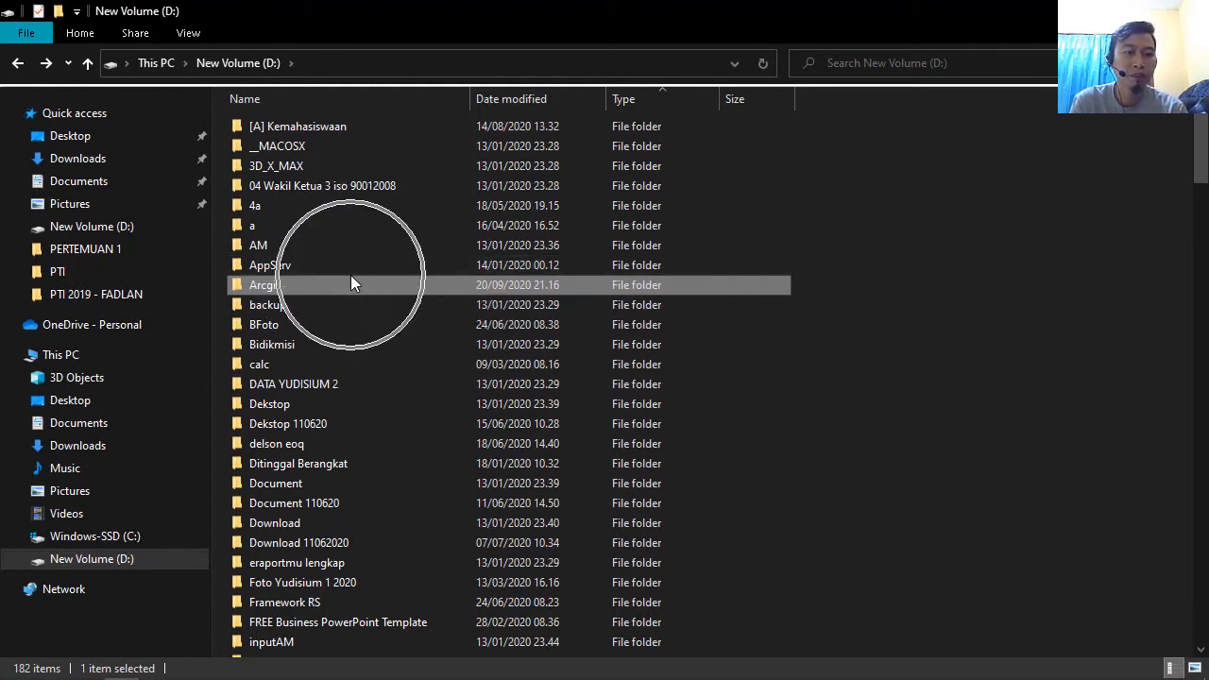
left_click(350, 275)
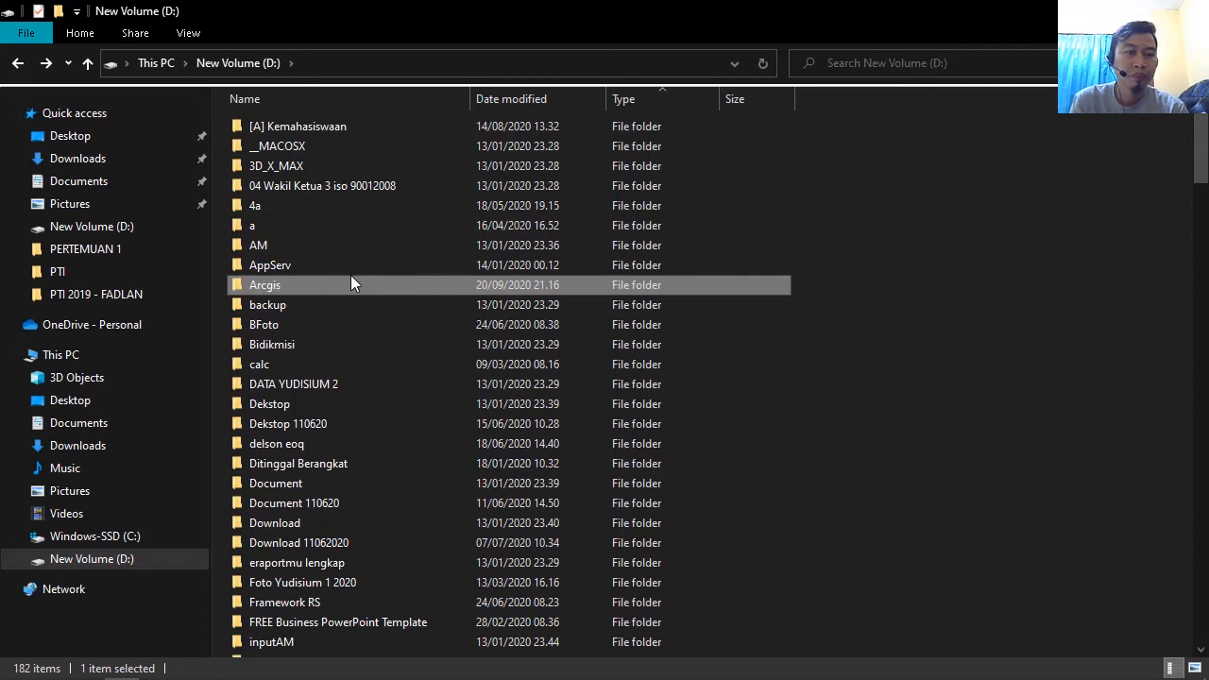
key("ctrl")
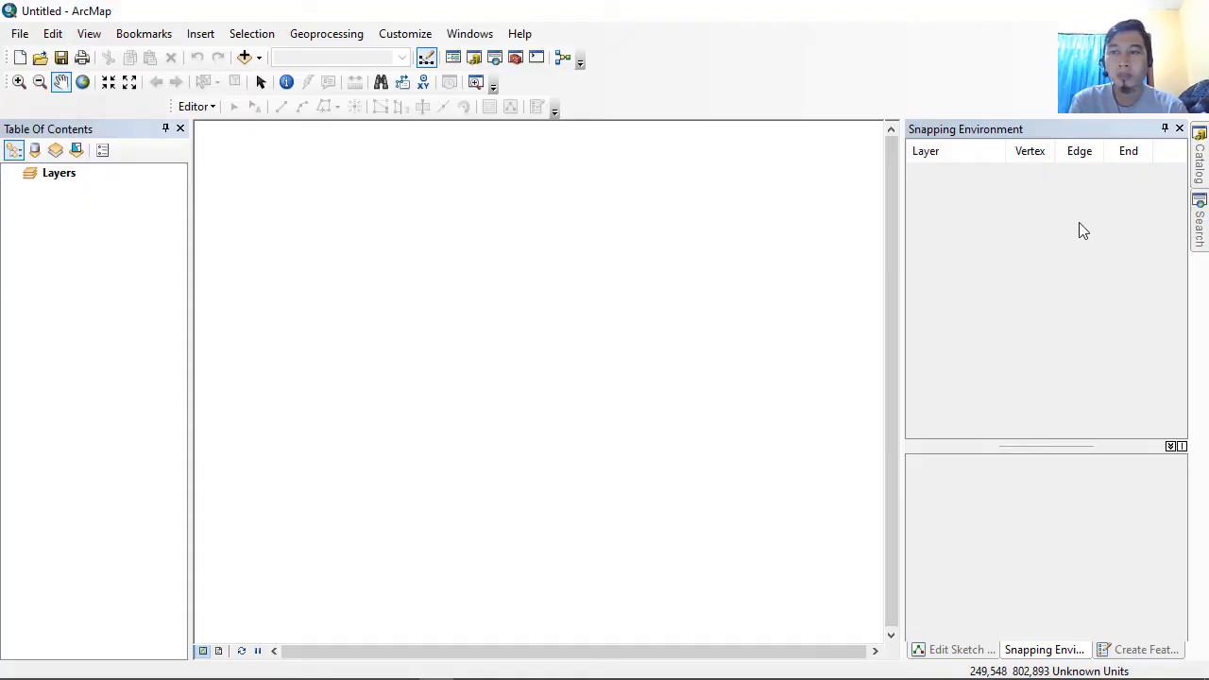
Step: Display the Catalog window beside the map
left_click(1202, 162)
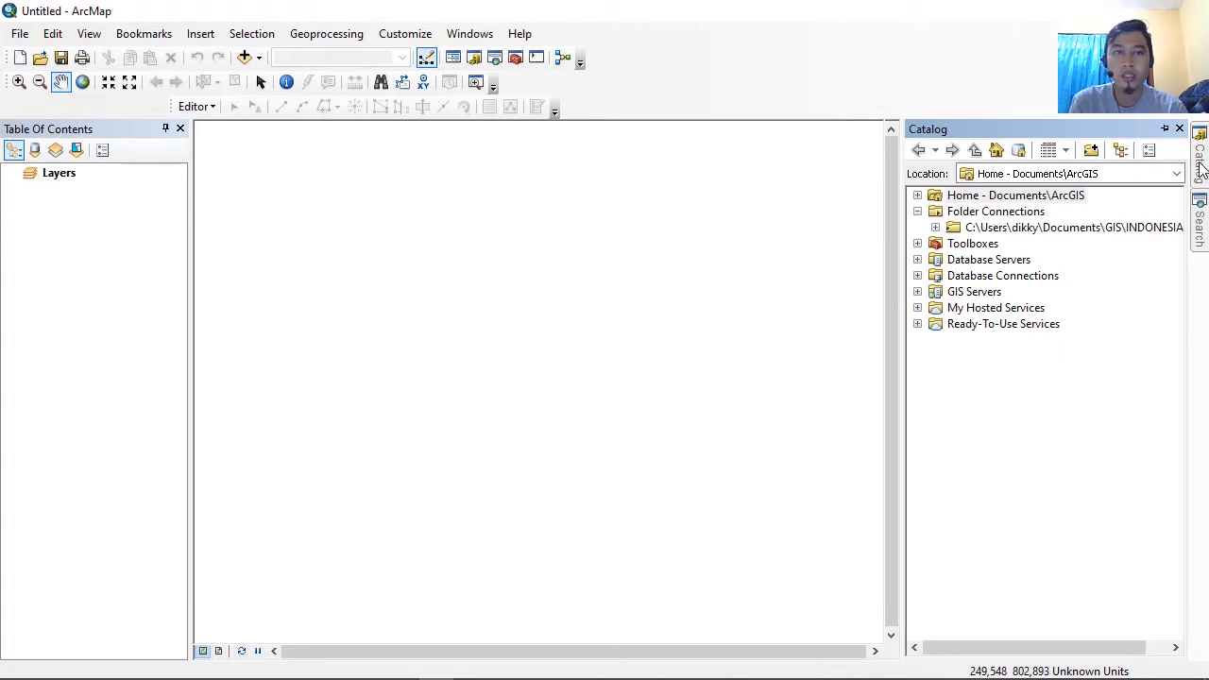
left_click(470, 38)
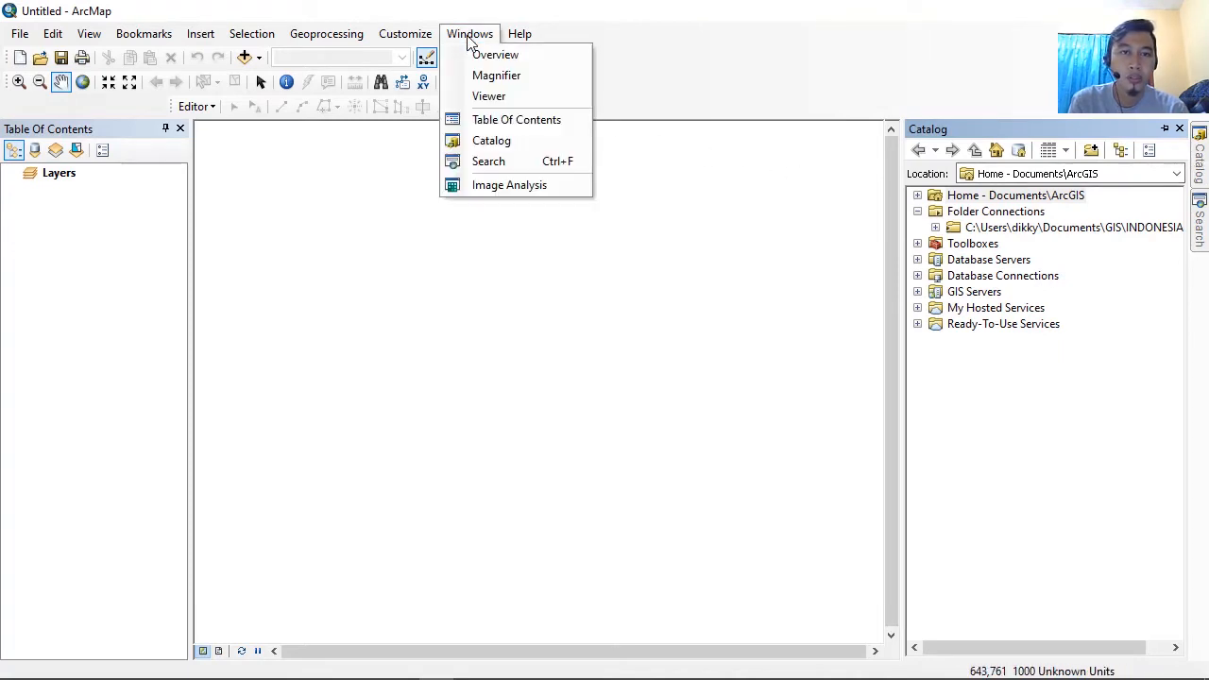
left_click(539, 140)
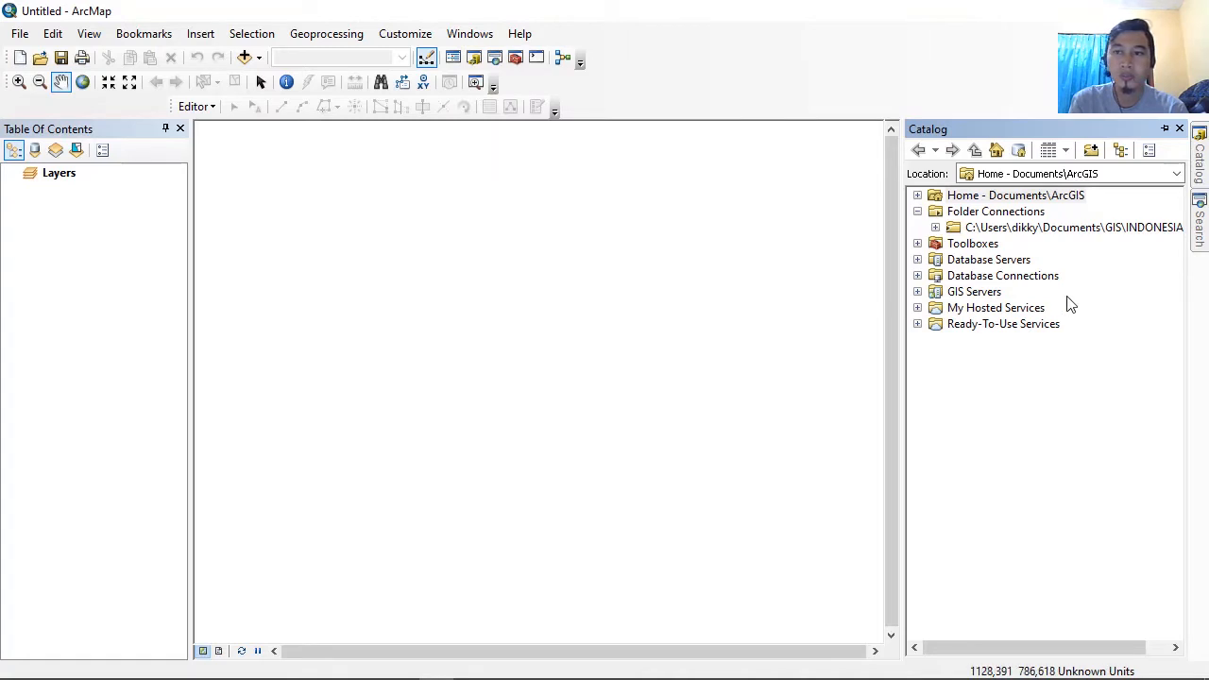
left_click(482, 35)
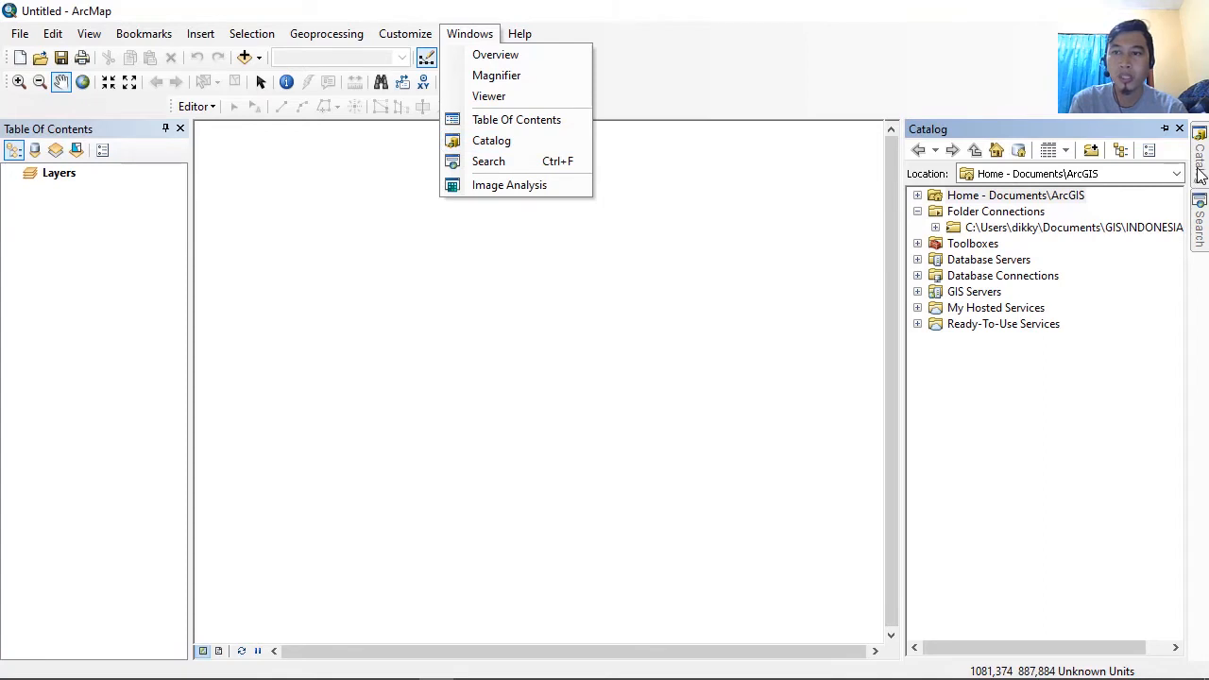
left_click(1202, 168)
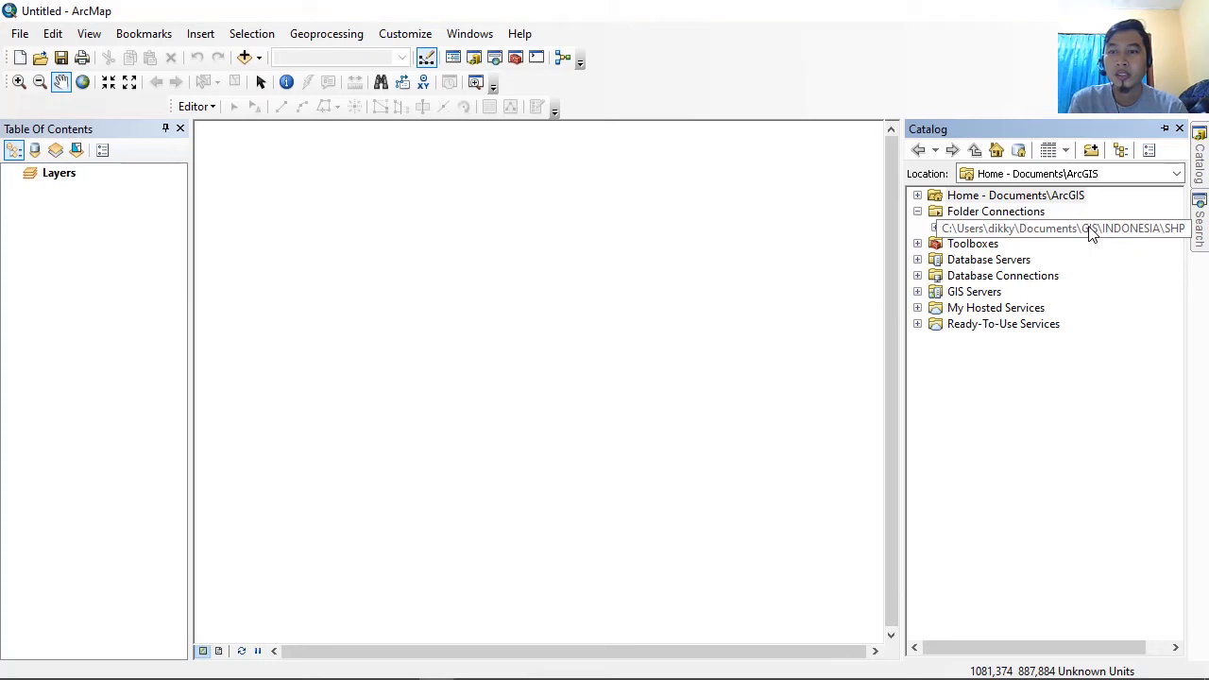
Step: Add a folder connection to D:\Arcgis in the Catalog, then expand and select that folder
left_click(1003, 212)
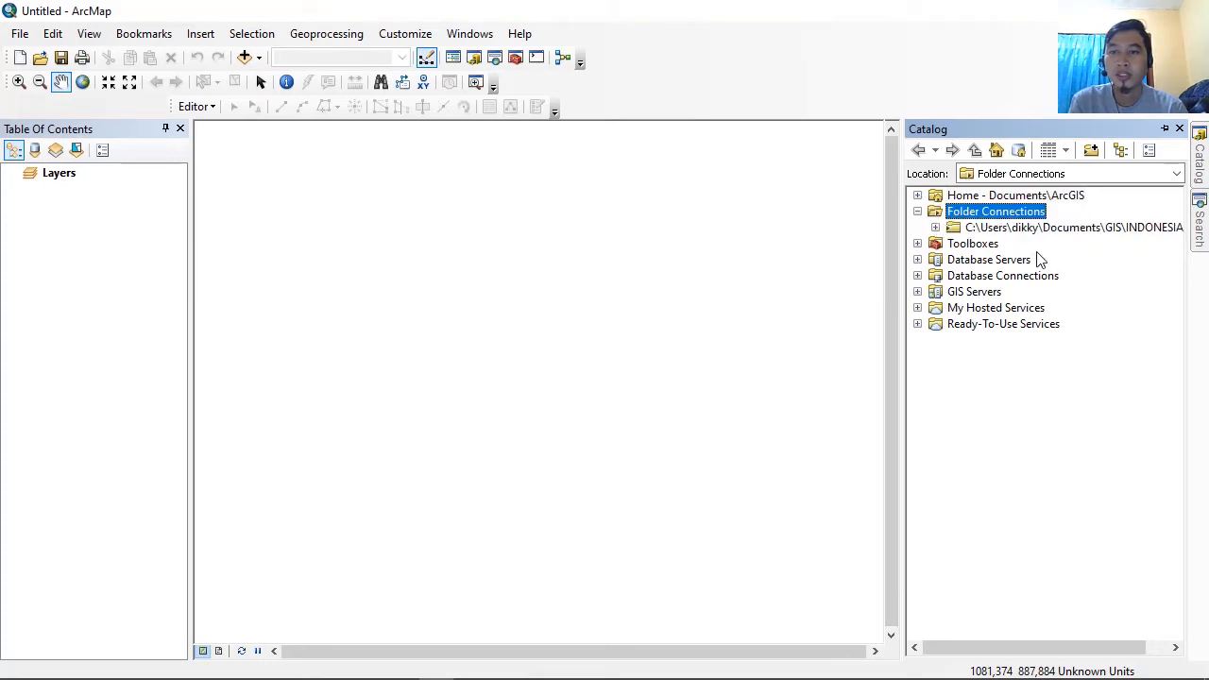
left_click(990, 195)
left_click(992, 212)
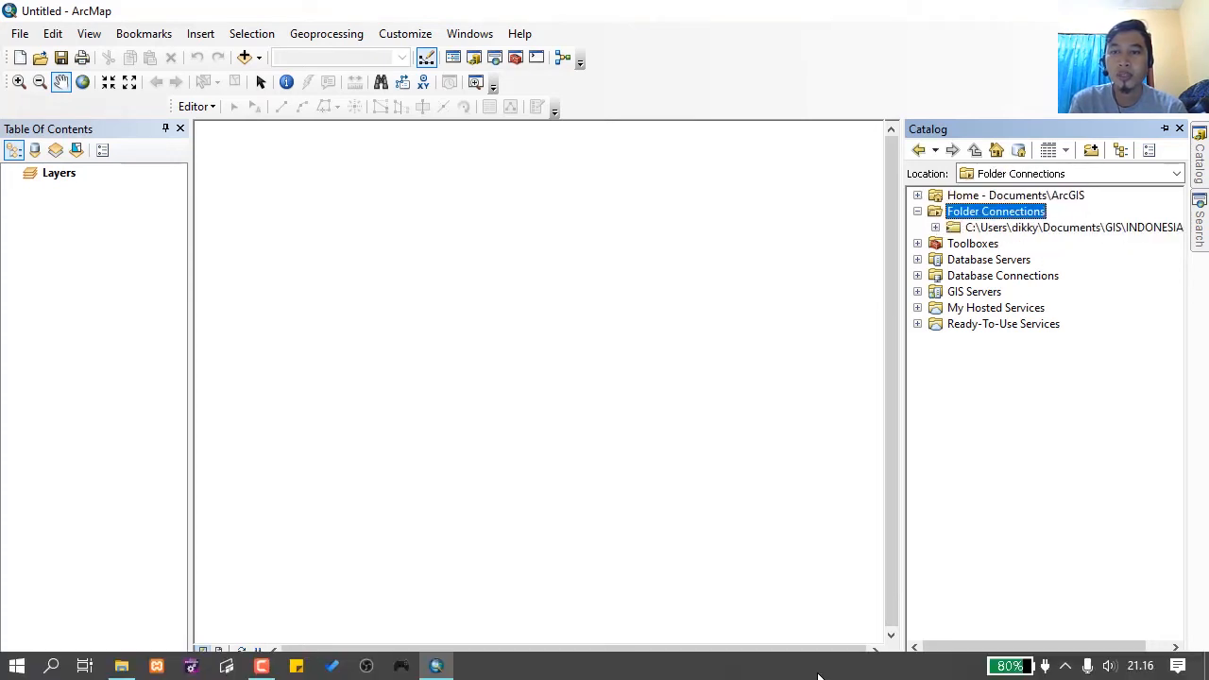
right_click(980, 213)
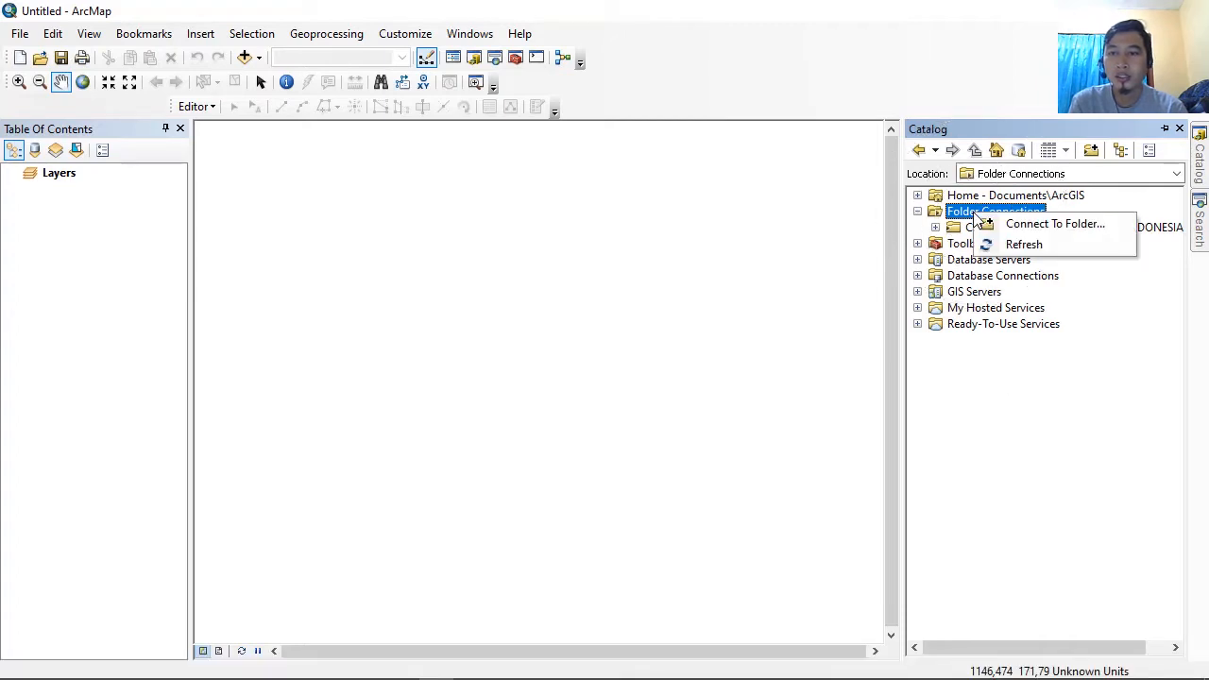
left_click(990, 225)
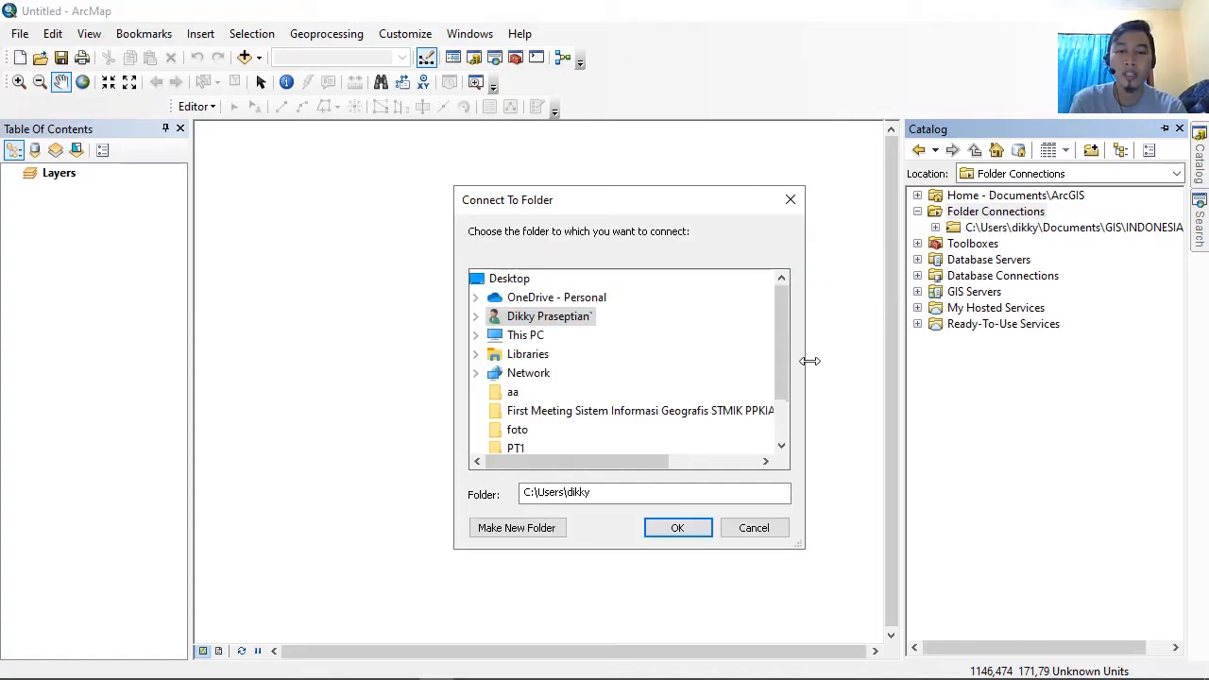
left_click(478, 337)
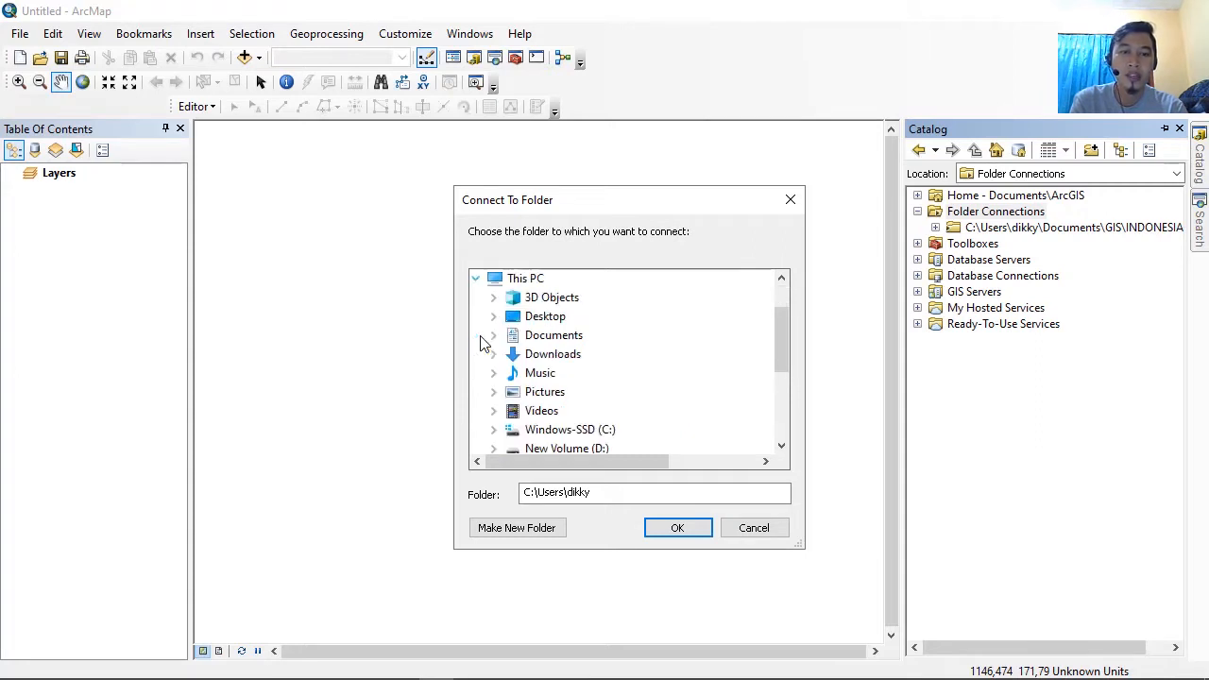
double_click(589, 448)
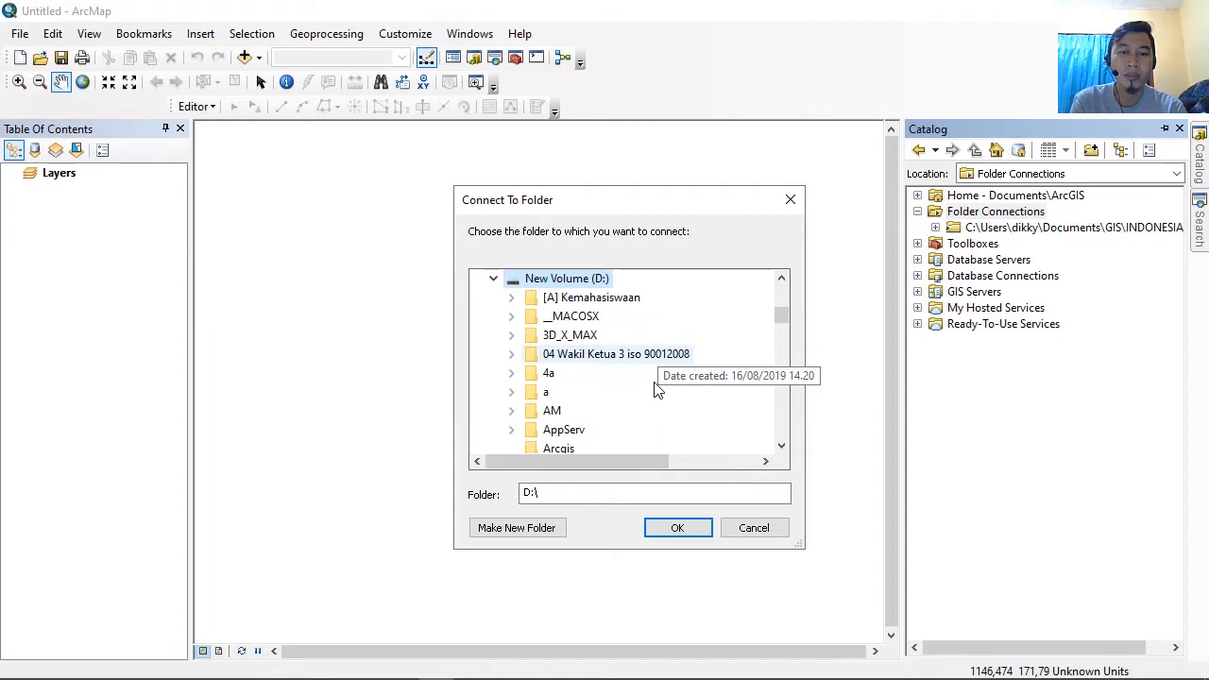
left_click(586, 449)
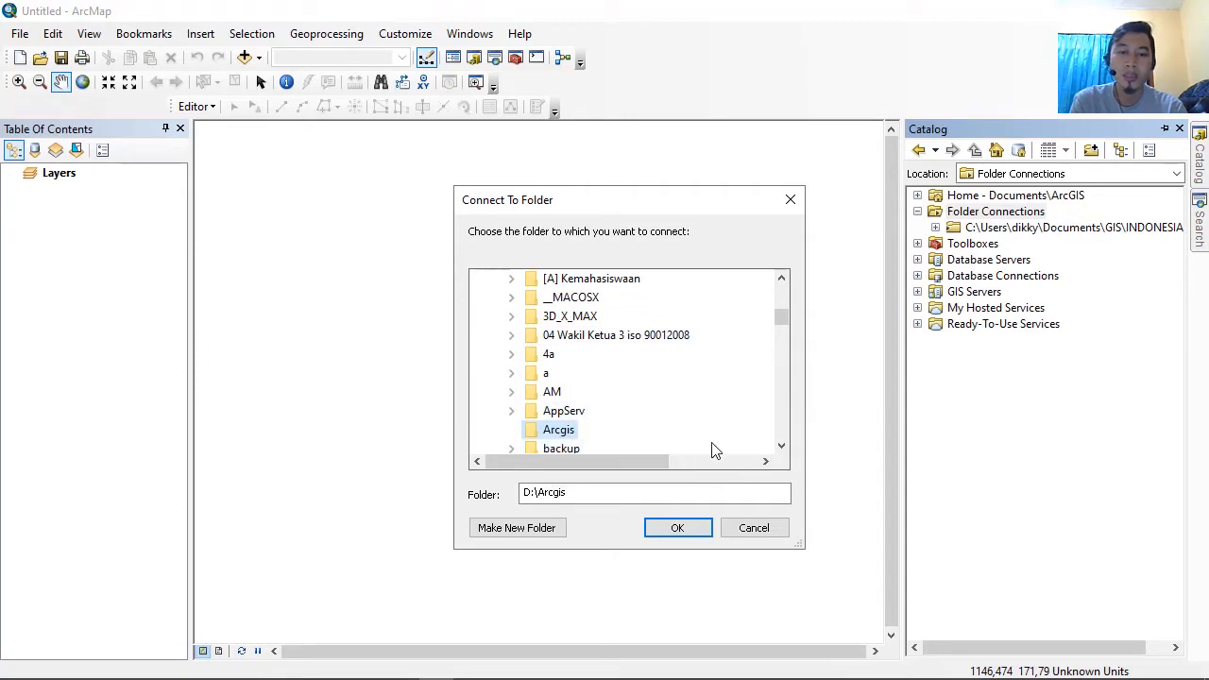
left_click(678, 529)
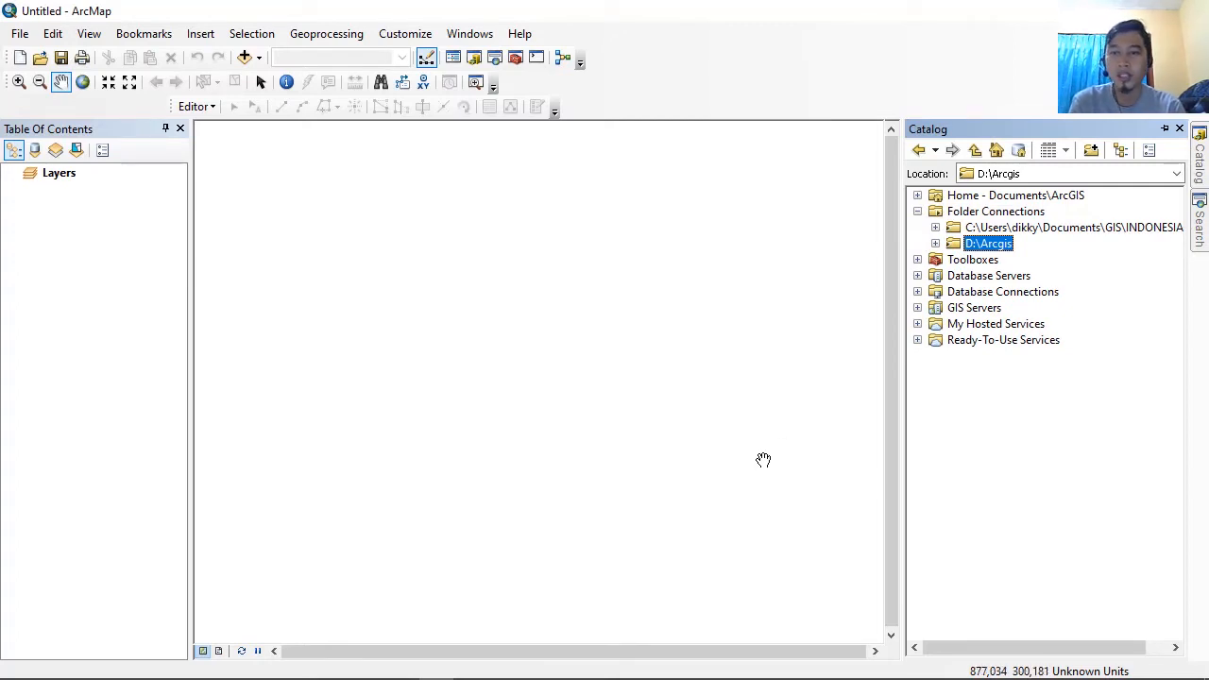
left_click(935, 243)
left_click(983, 243)
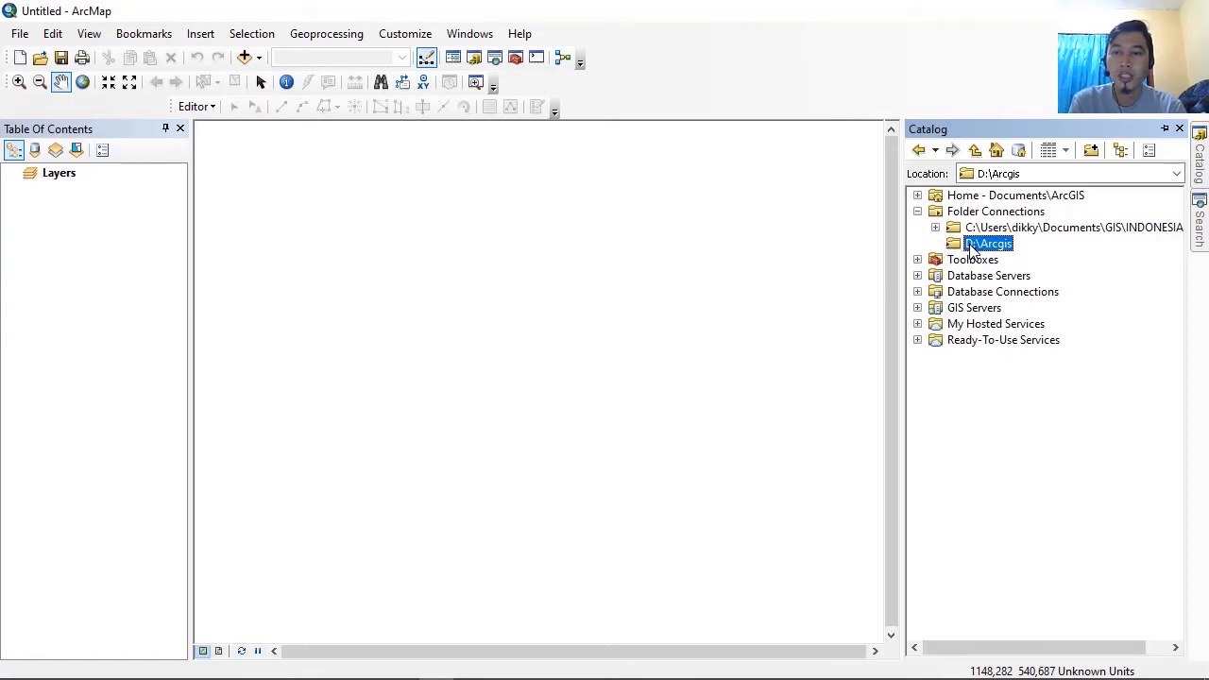
Step: Start a new shapefile inside the D:\Arcgis folder connection
left_click(1059, 246)
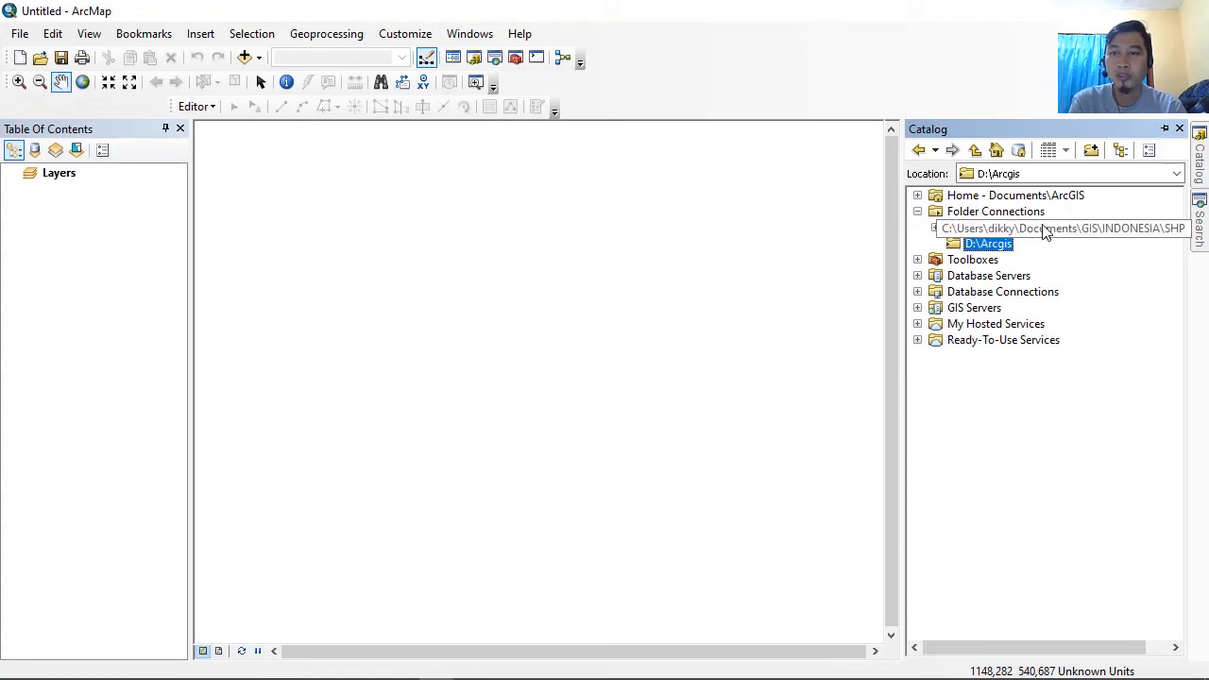
left_click(1046, 231)
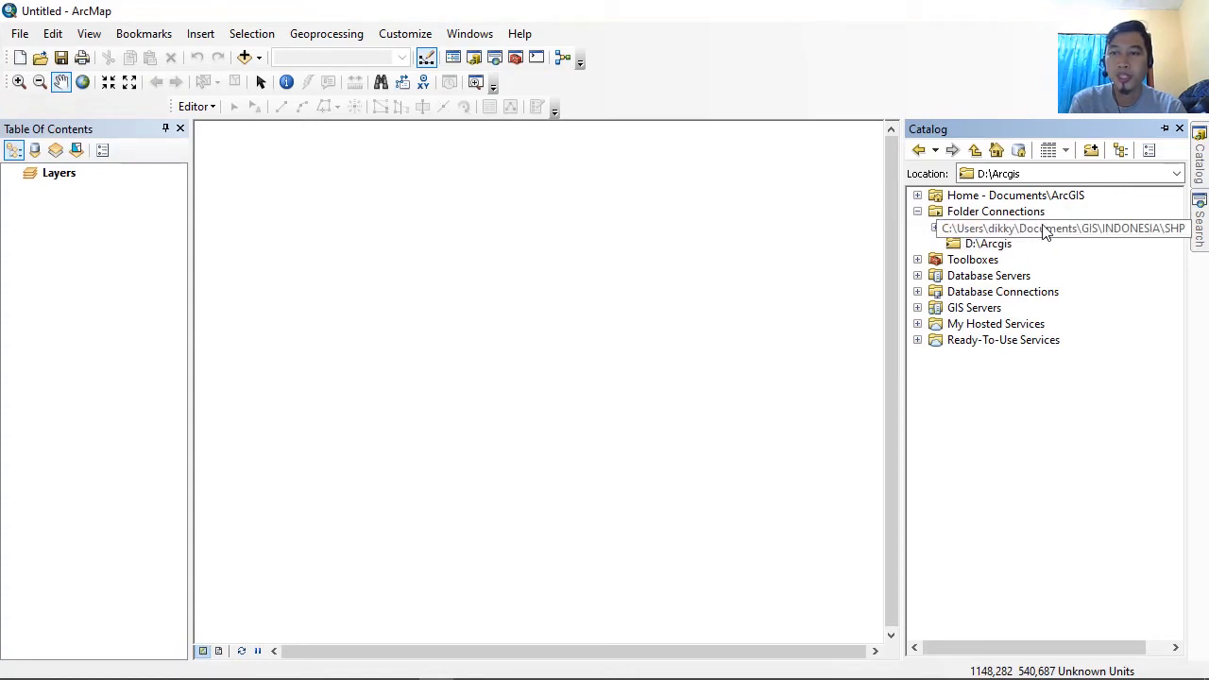
left_click(986, 246)
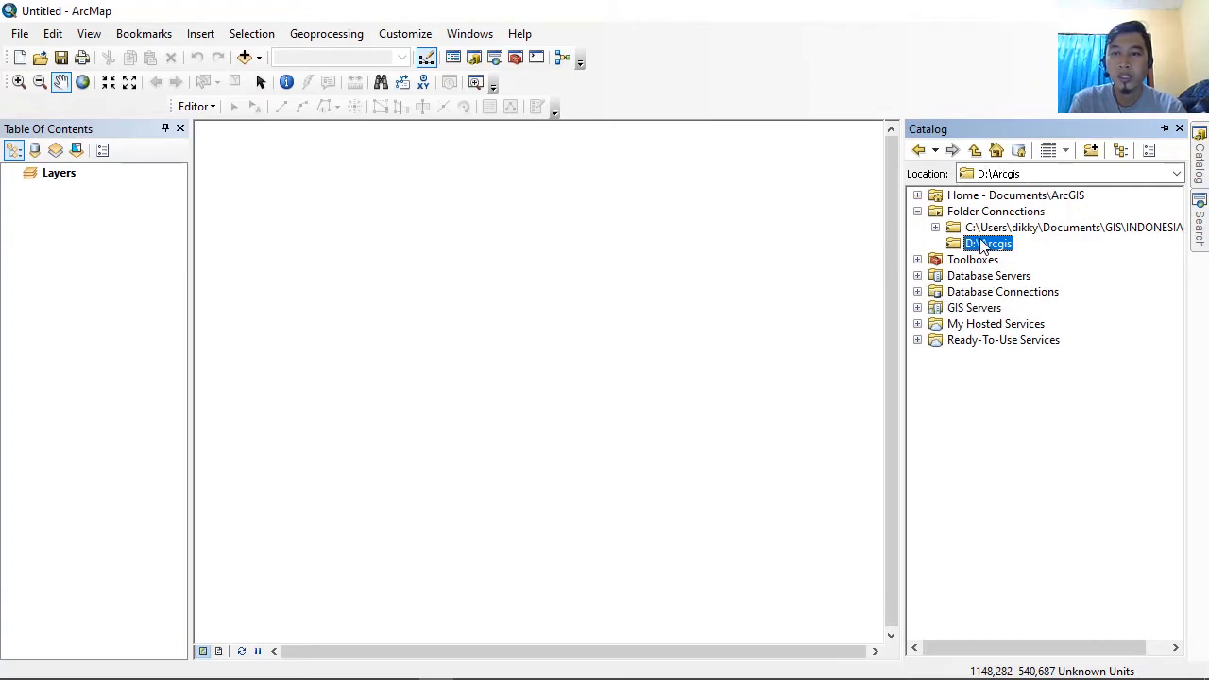
right_click(984, 247)
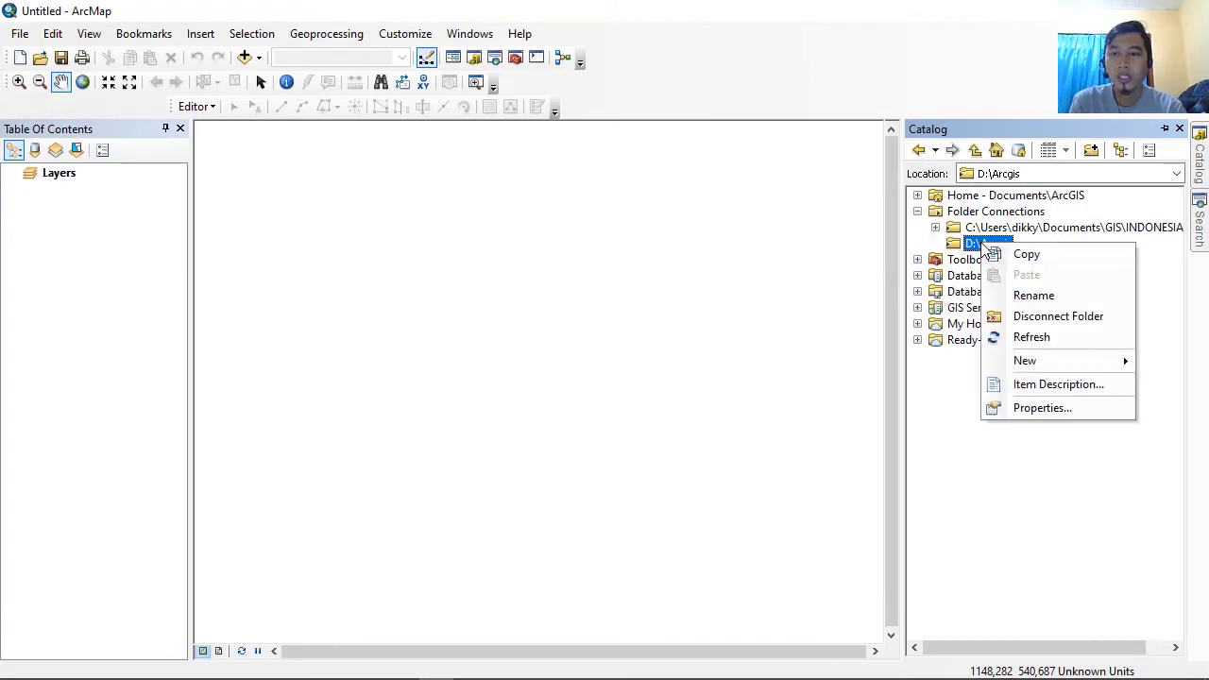
mouse_move(1065, 374)
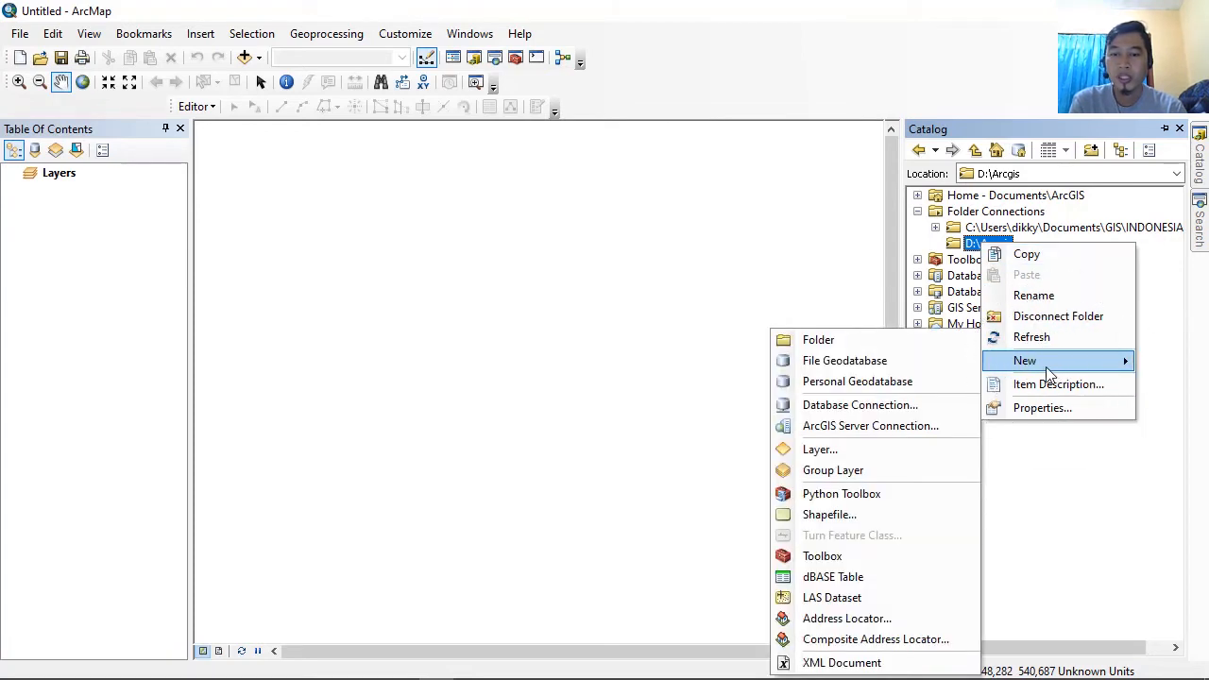
left_click(887, 514)
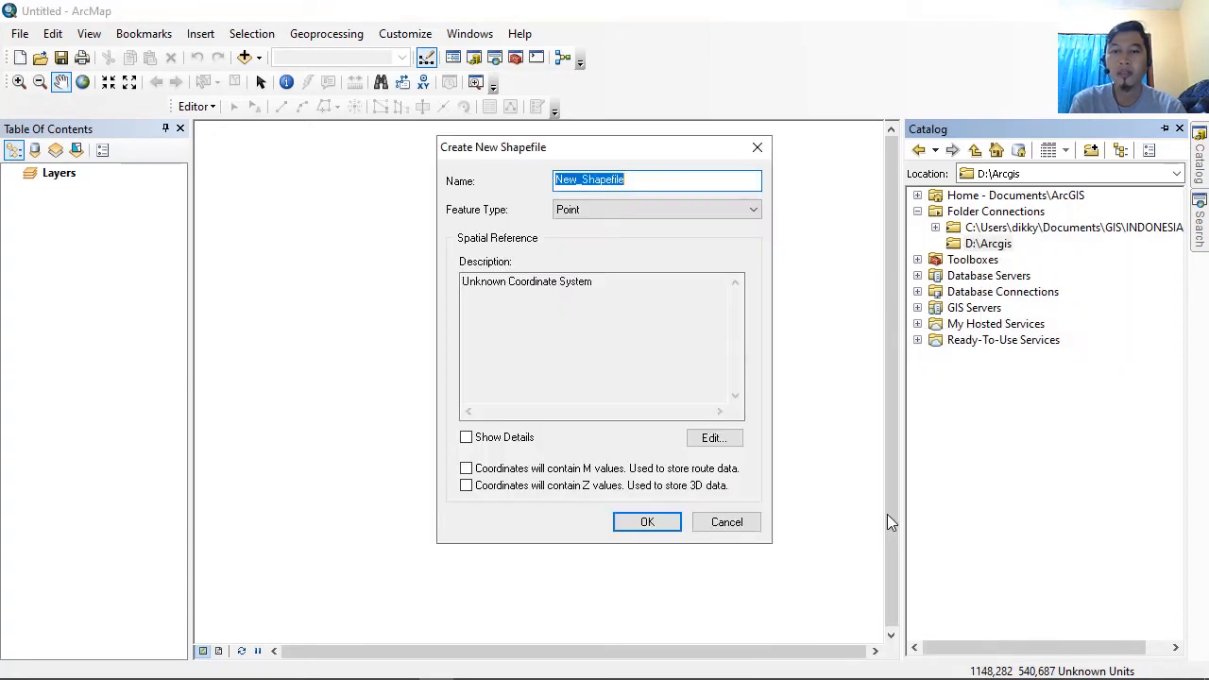
left_click_drag(480, 154, 467, 125)
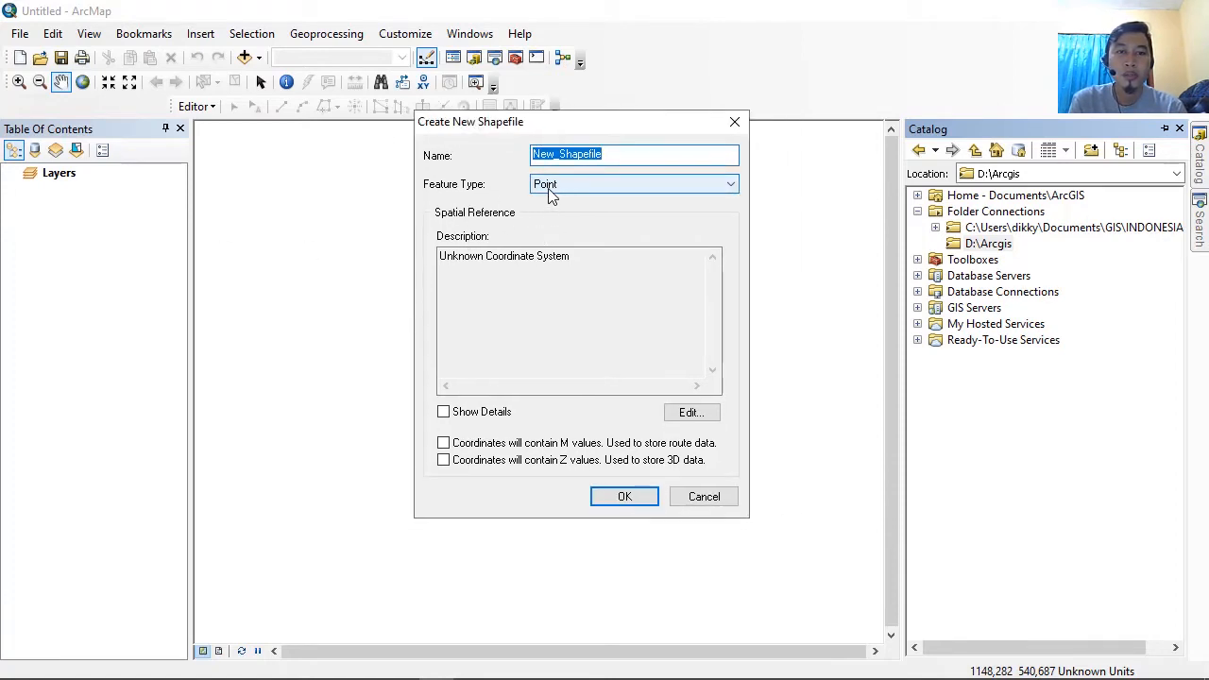
Step: Set the new shapefile's feature type to Polygon and name it Kota
left_click(553, 189)
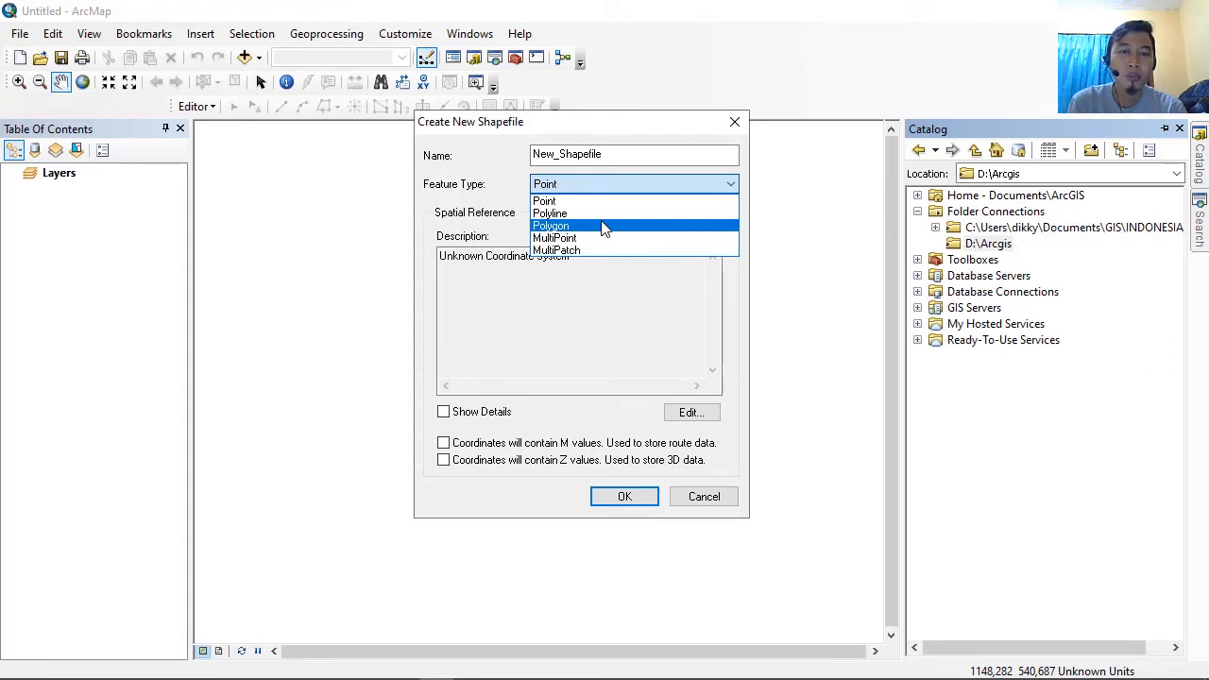
left_click(605, 228)
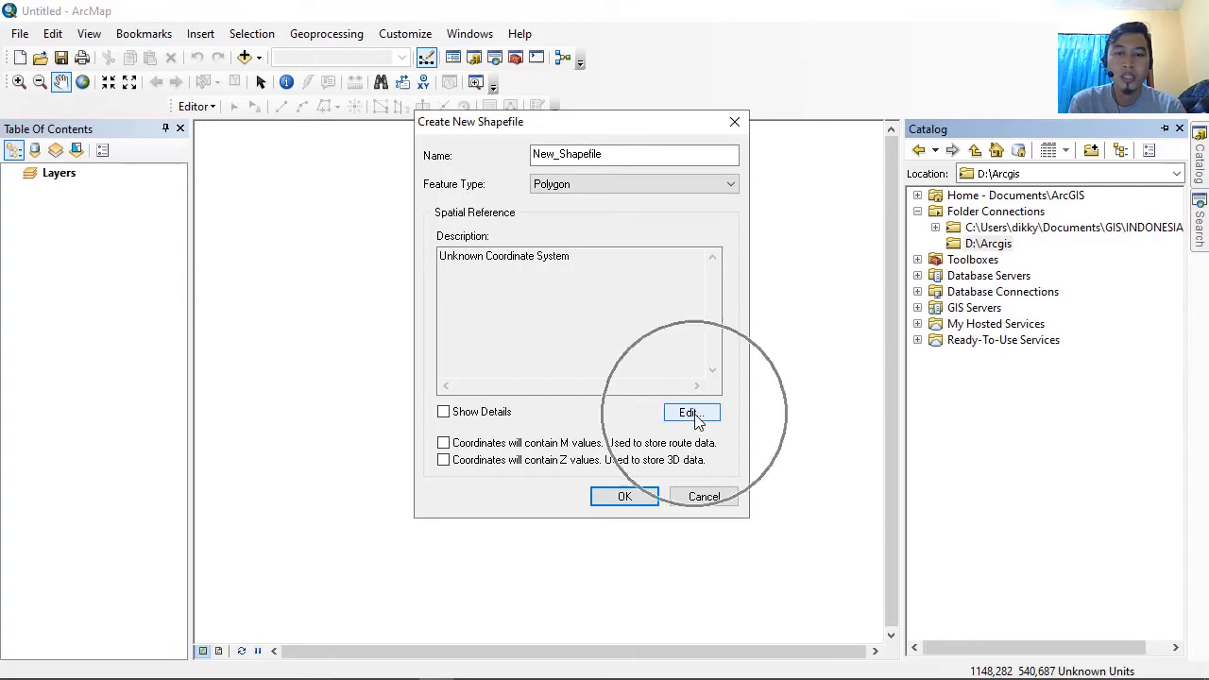
left_click_drag(615, 154, 505, 154)
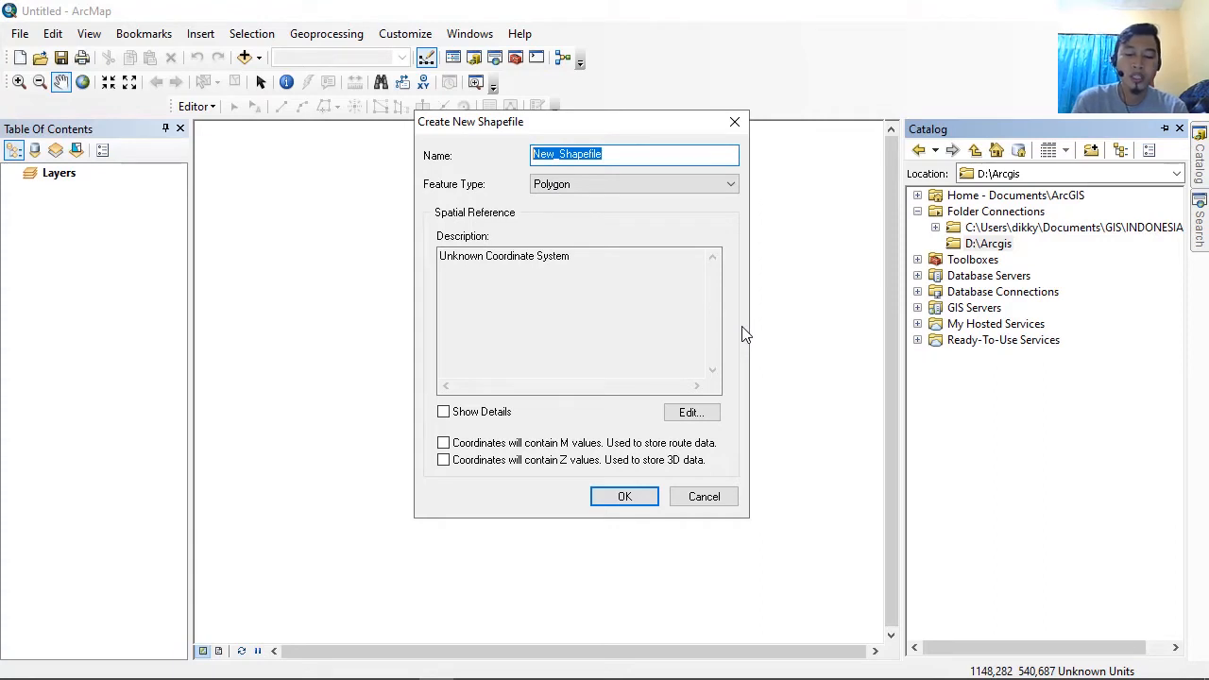
type("KOta")
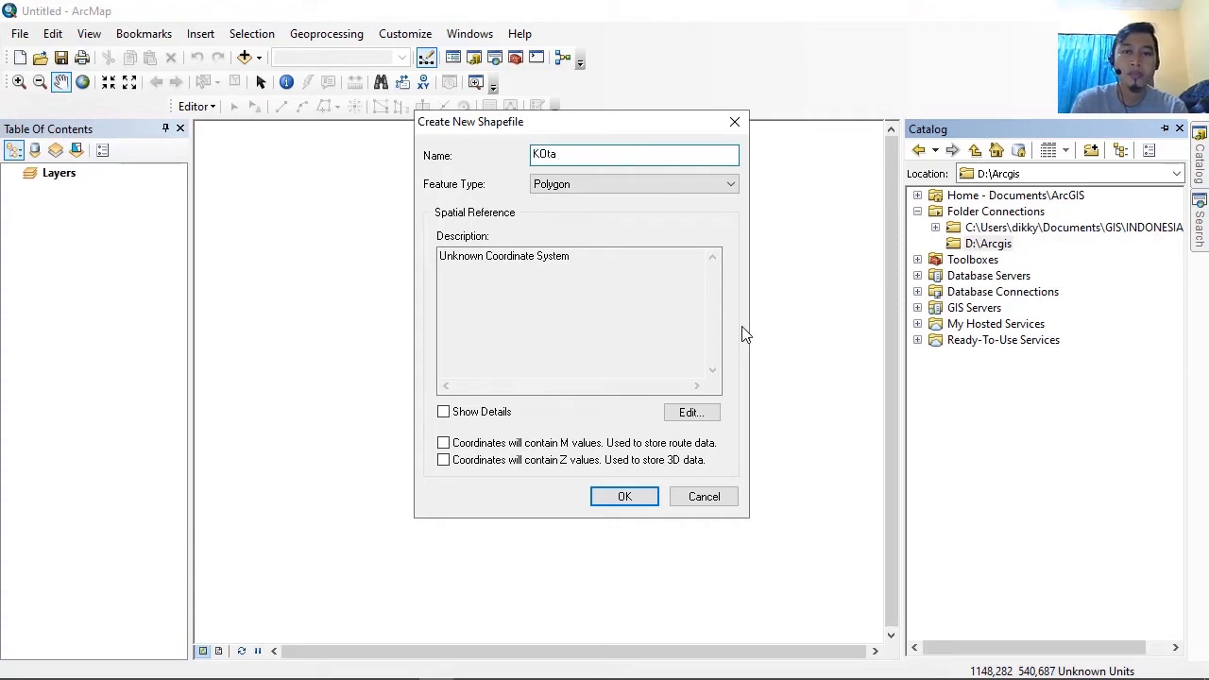
key("BackSpace")
key("BackSpace")
key("BackSpace")
type("ota")
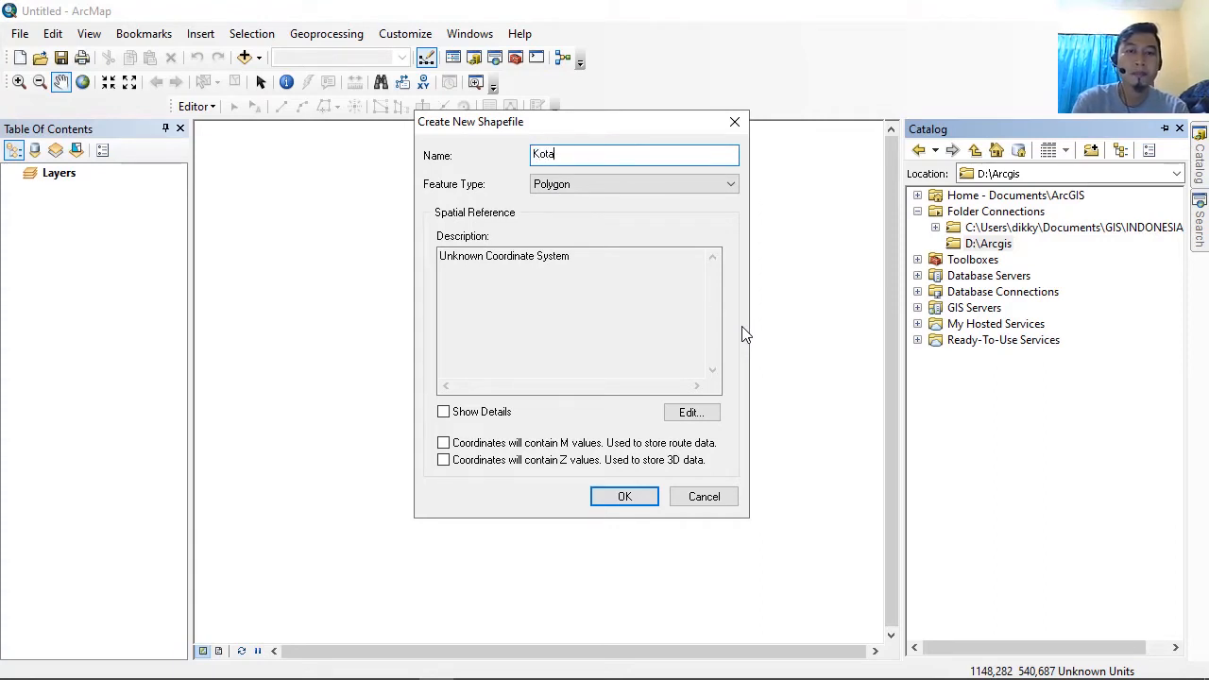
key("ctrl")
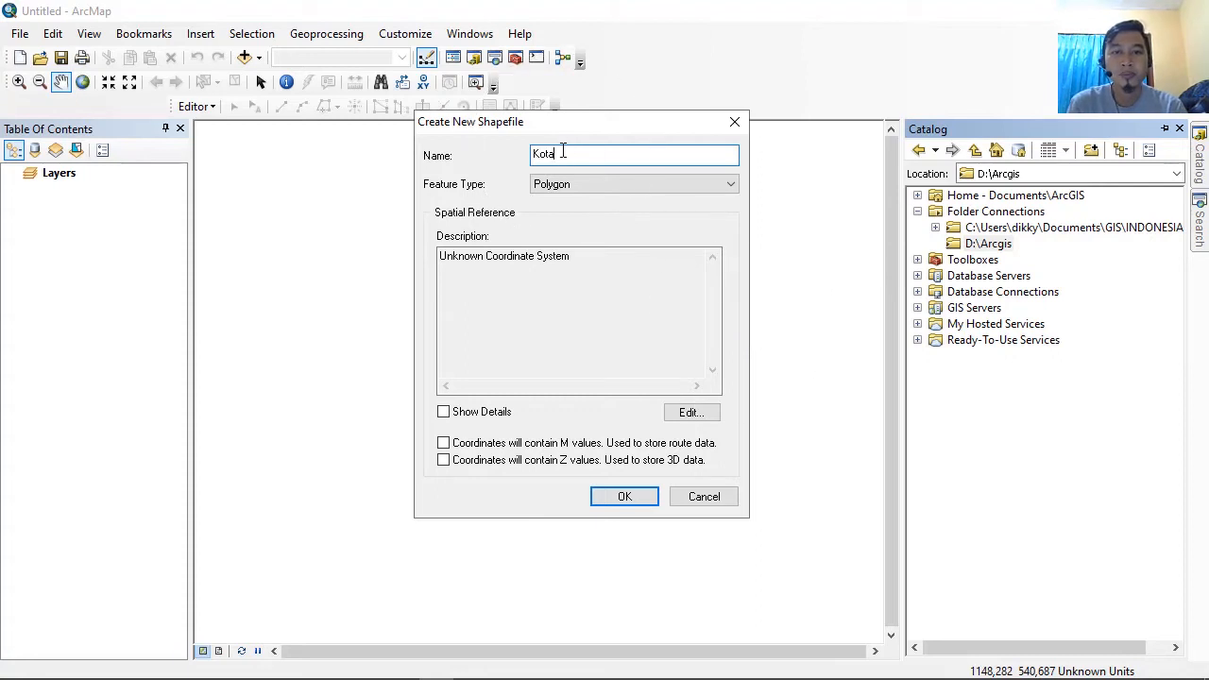
Step: Assign the World geographic coordinate system WGS 1984 to the Kota shapefile and create it
left_click(707, 415)
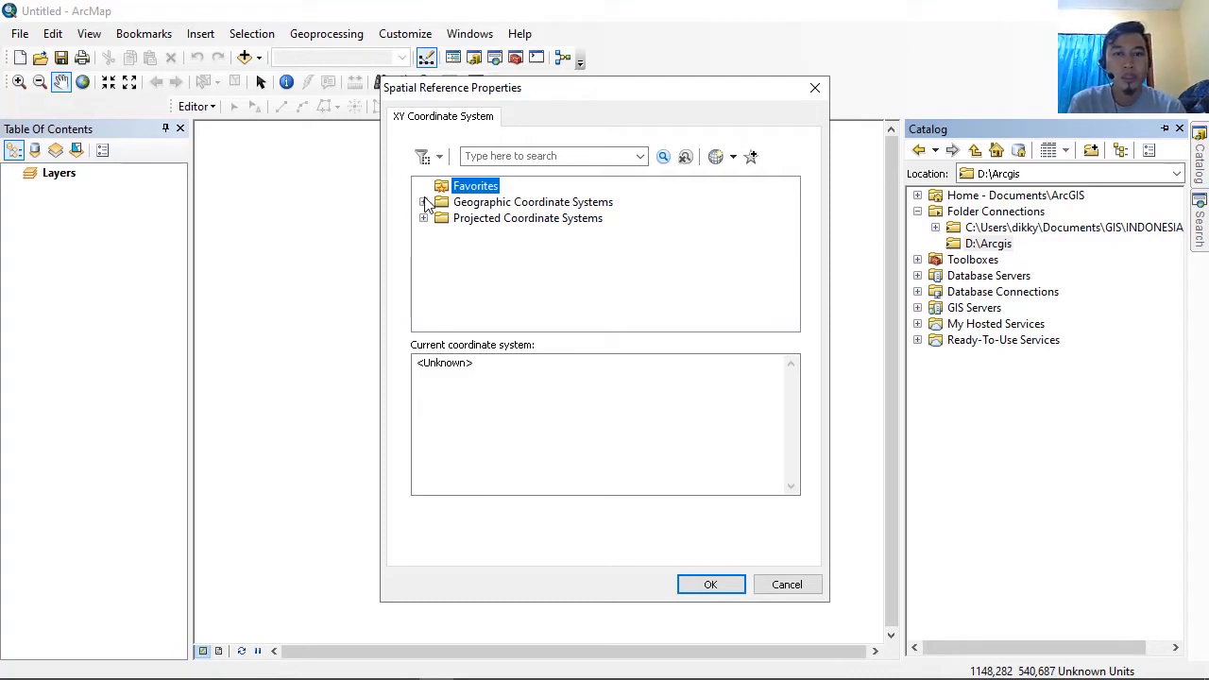
left_click(424, 203)
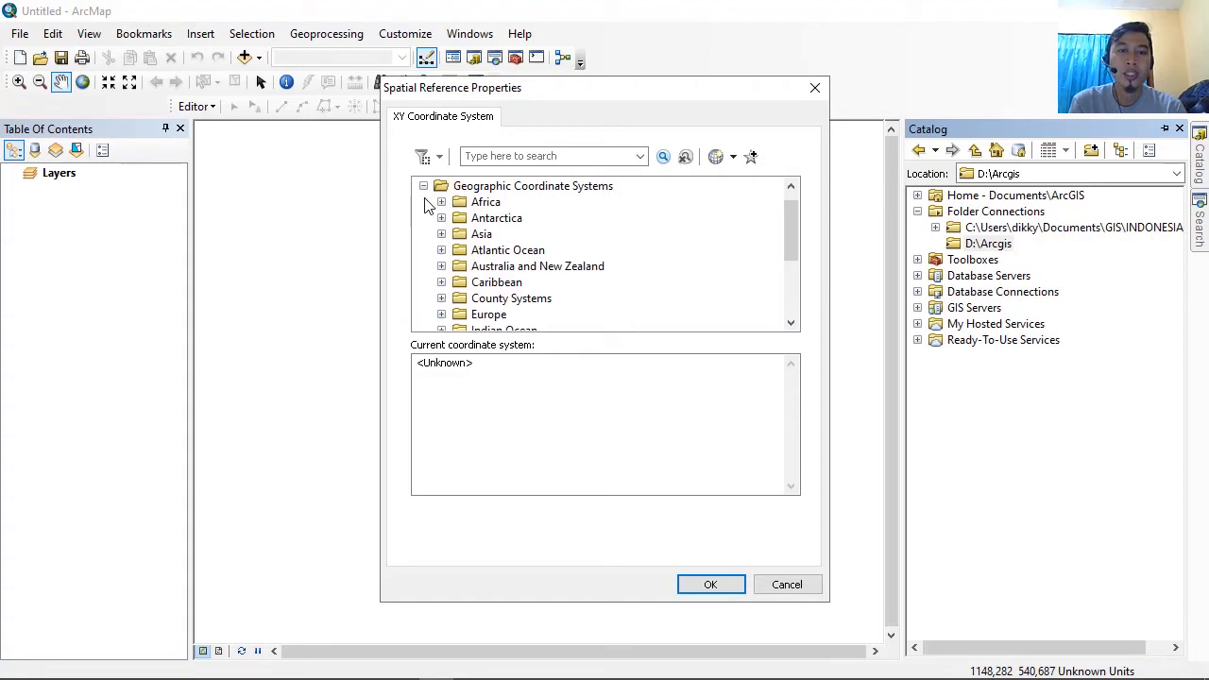
scroll(518, 210, "down", 2)
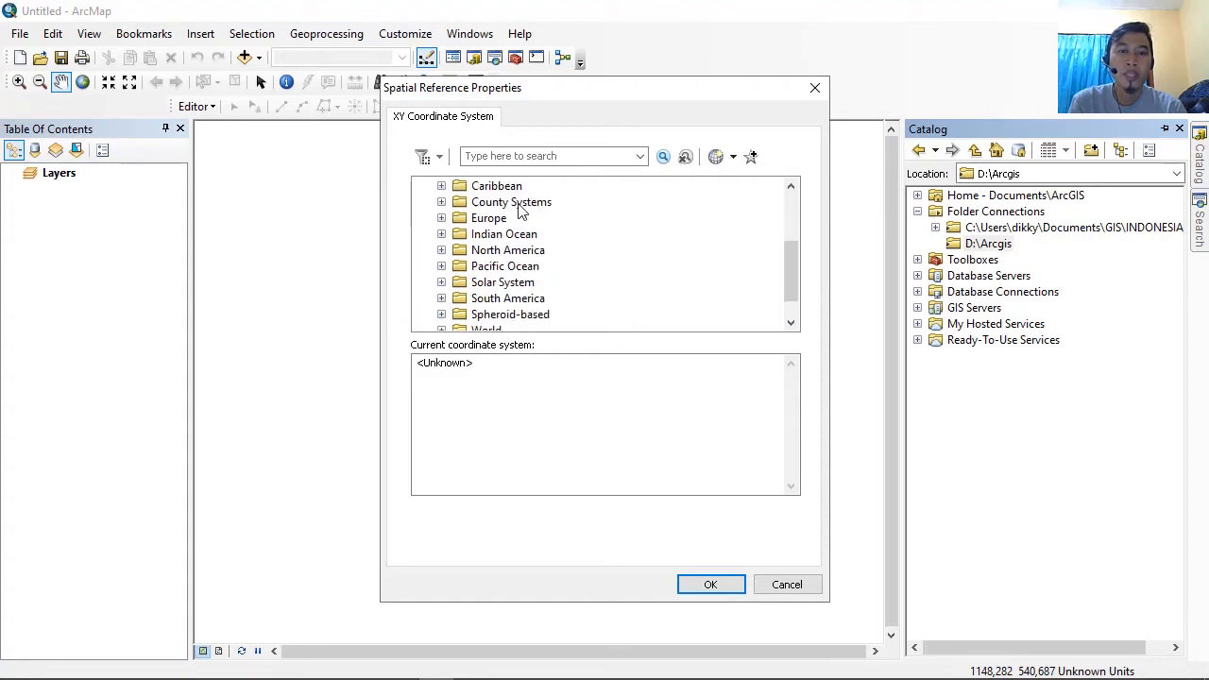
scroll(519, 210, "down", 1)
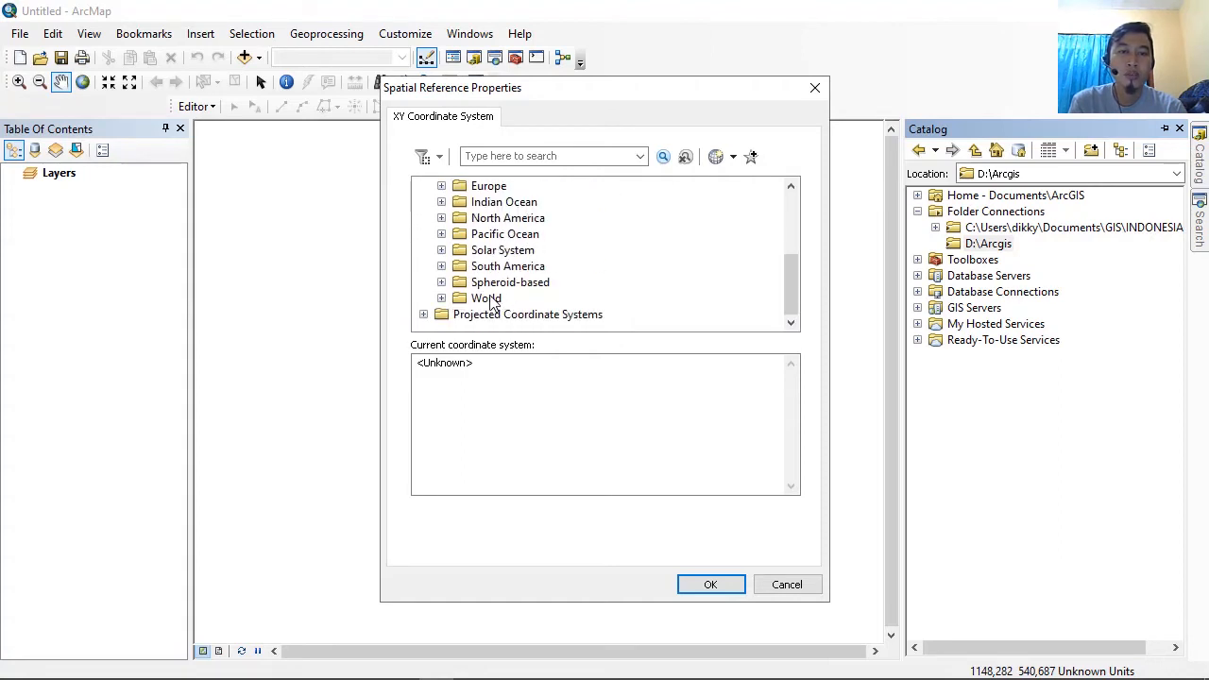
left_click(442, 298)
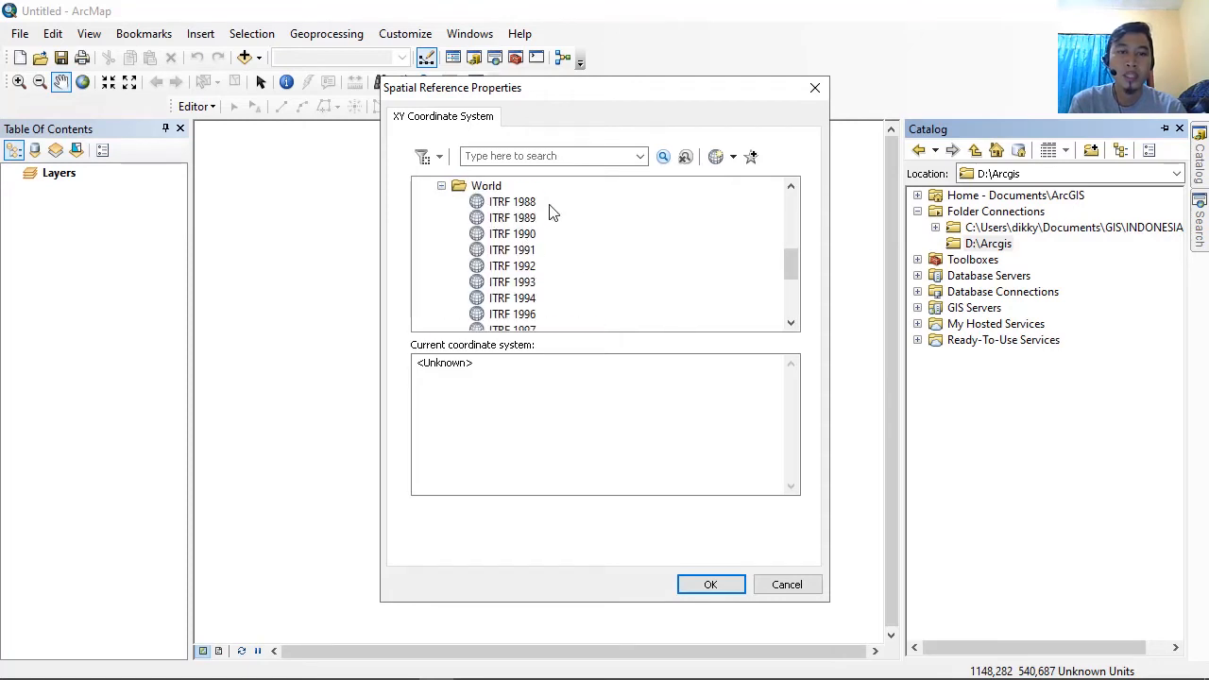
scroll(552, 210, "down", 3)
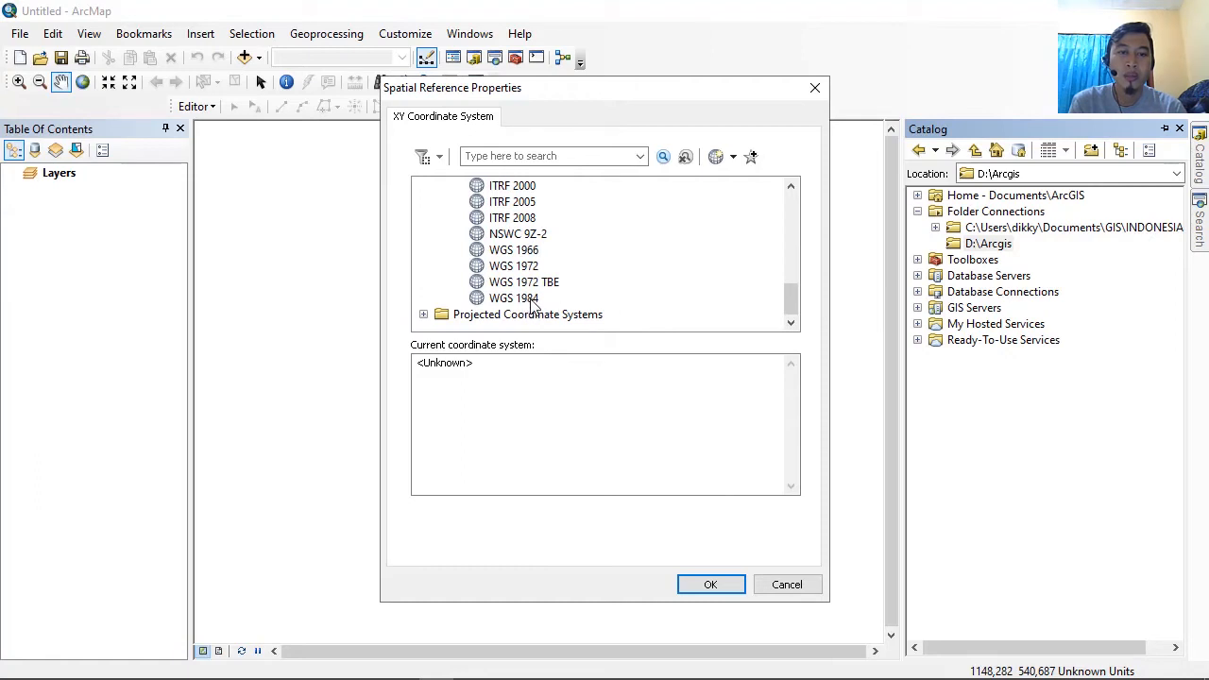
left_click(532, 300)
scroll(532, 301, "up", 5)
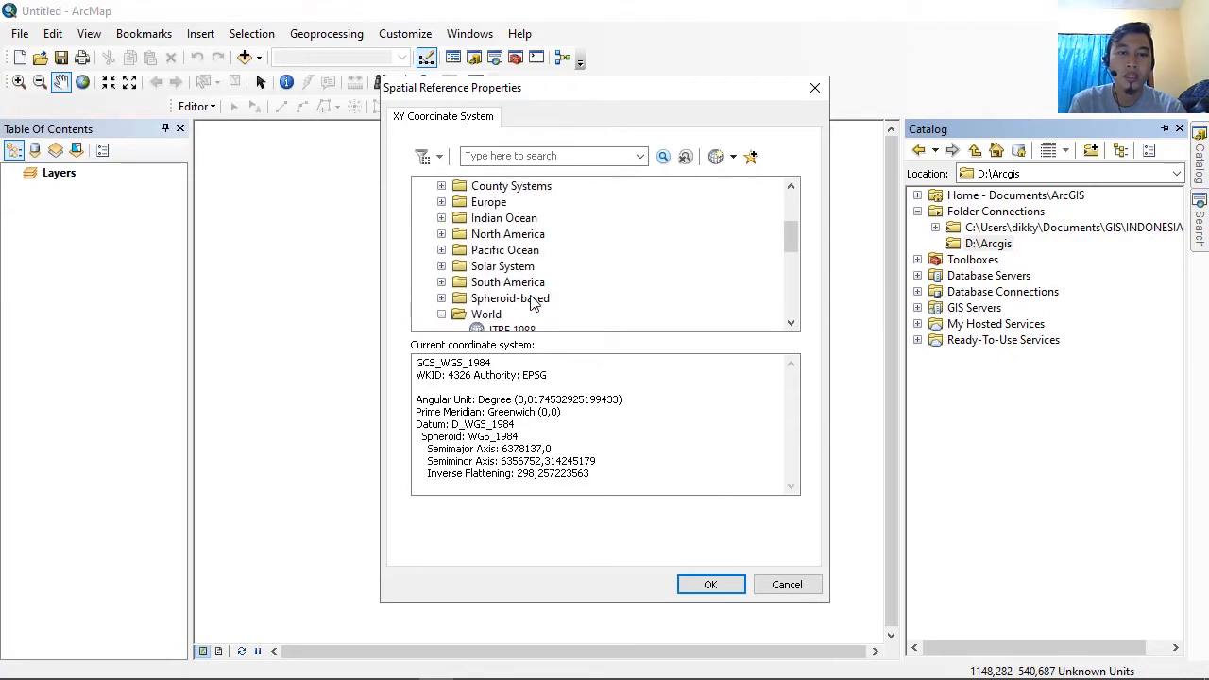
scroll(532, 300, "down", 5)
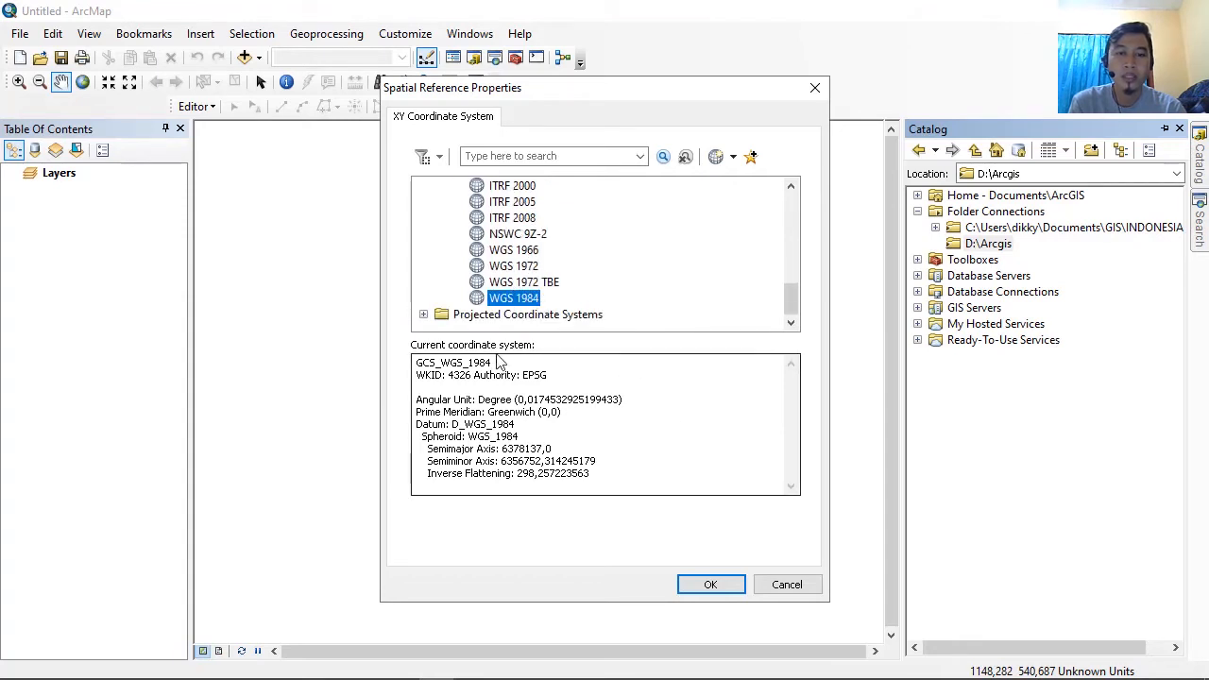
left_click(518, 301)
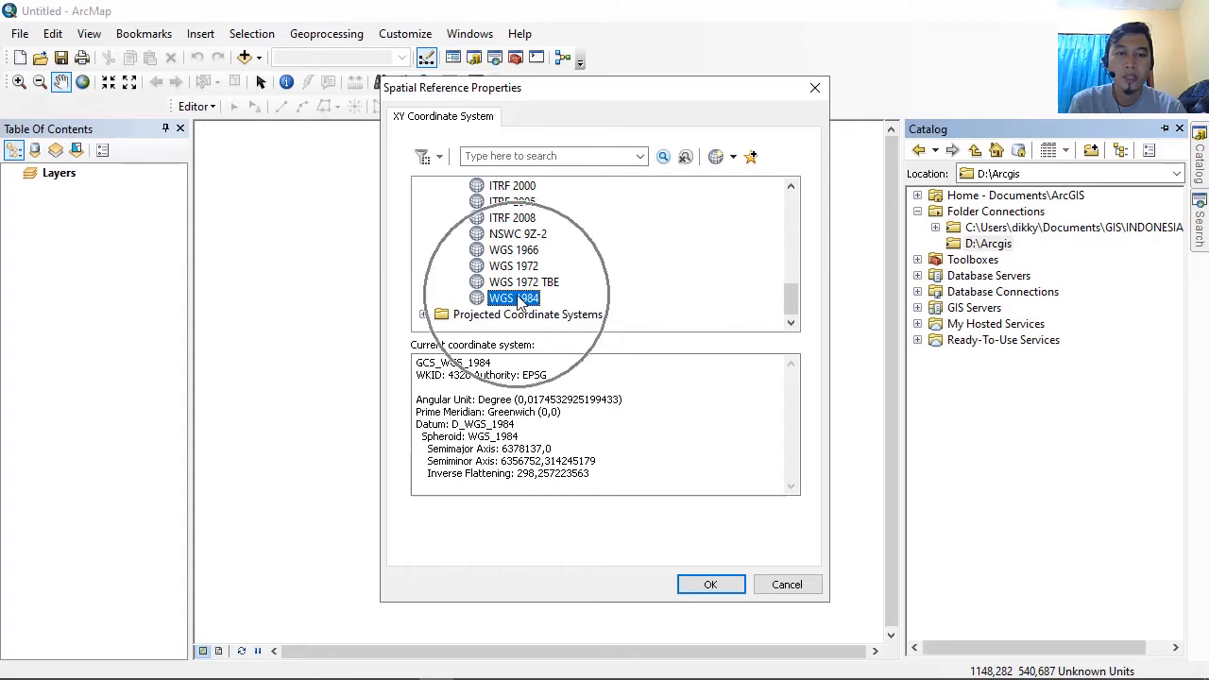
left_click(708, 585)
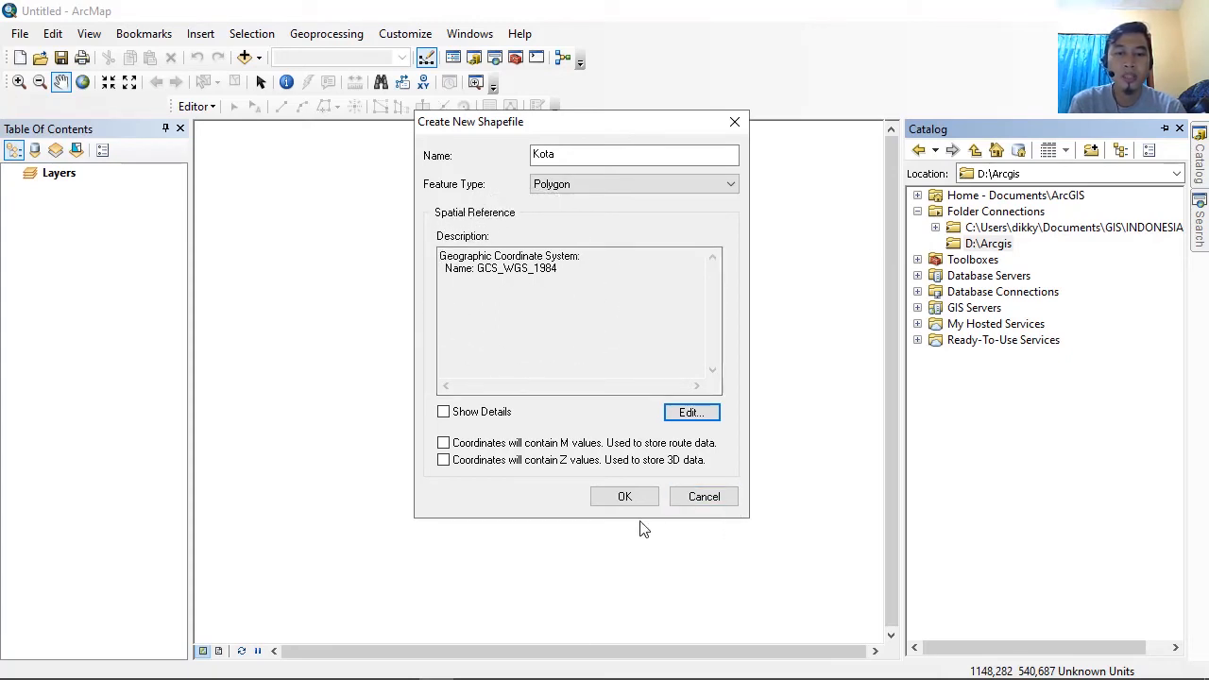
left_click(624, 497)
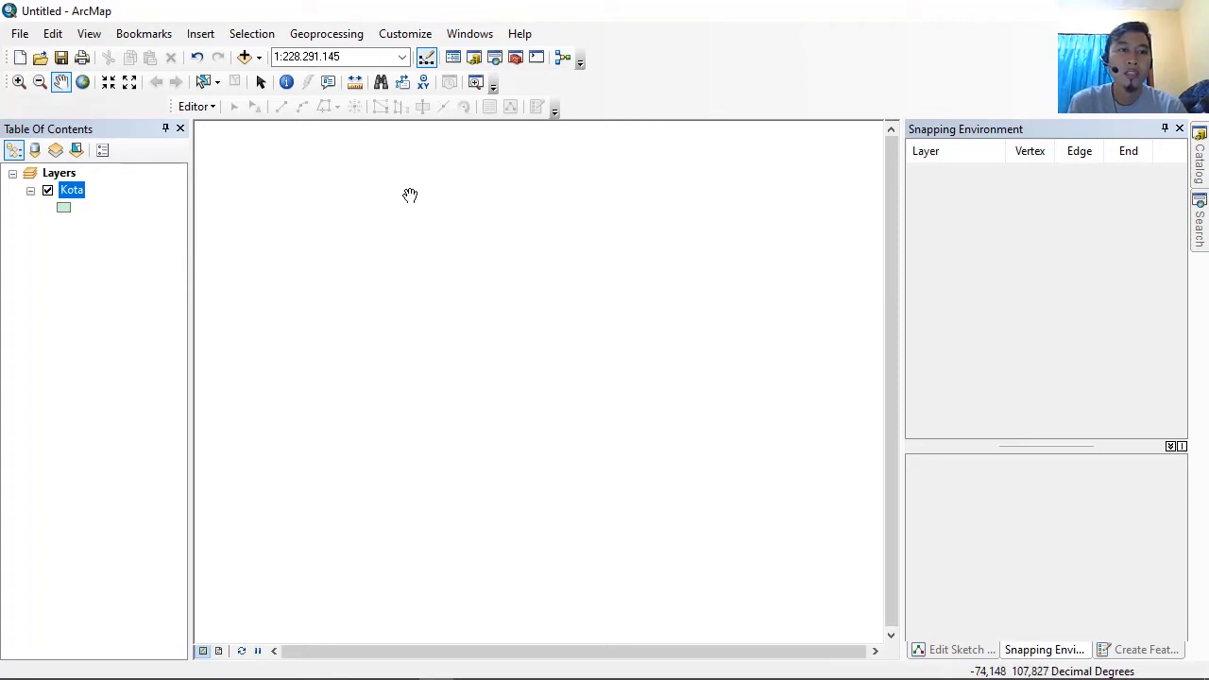
Step: Set the map scale to 1:10.000
left_click(402, 57)
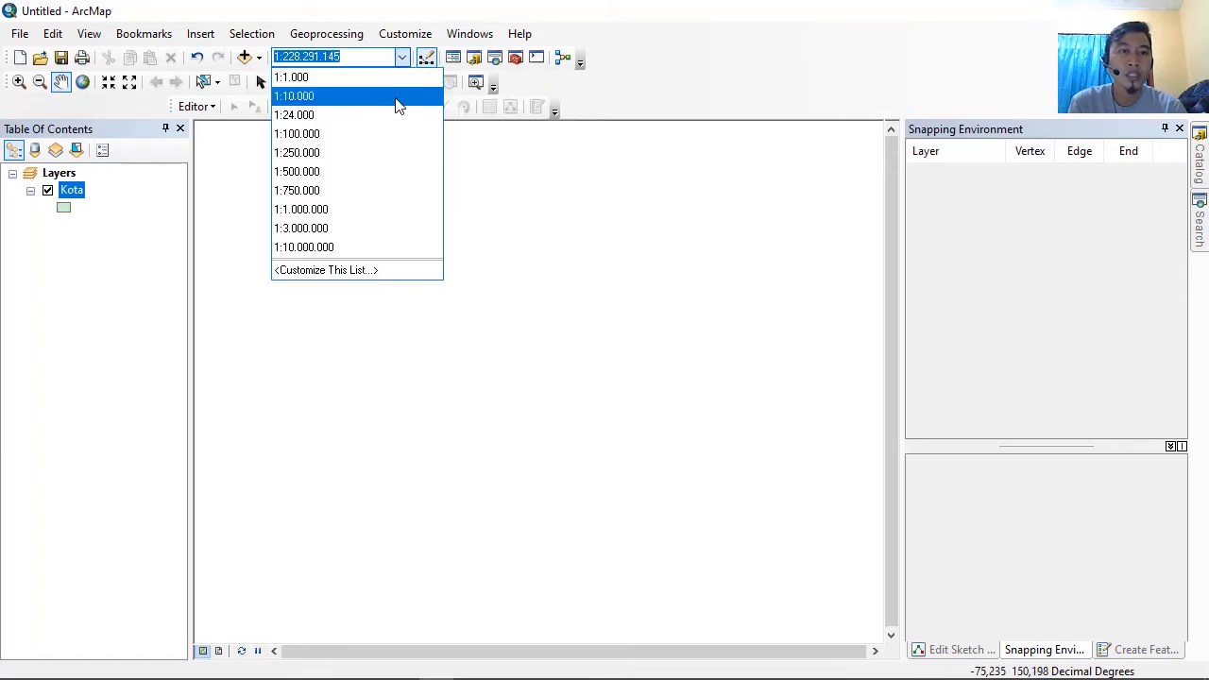
left_click(395, 97)
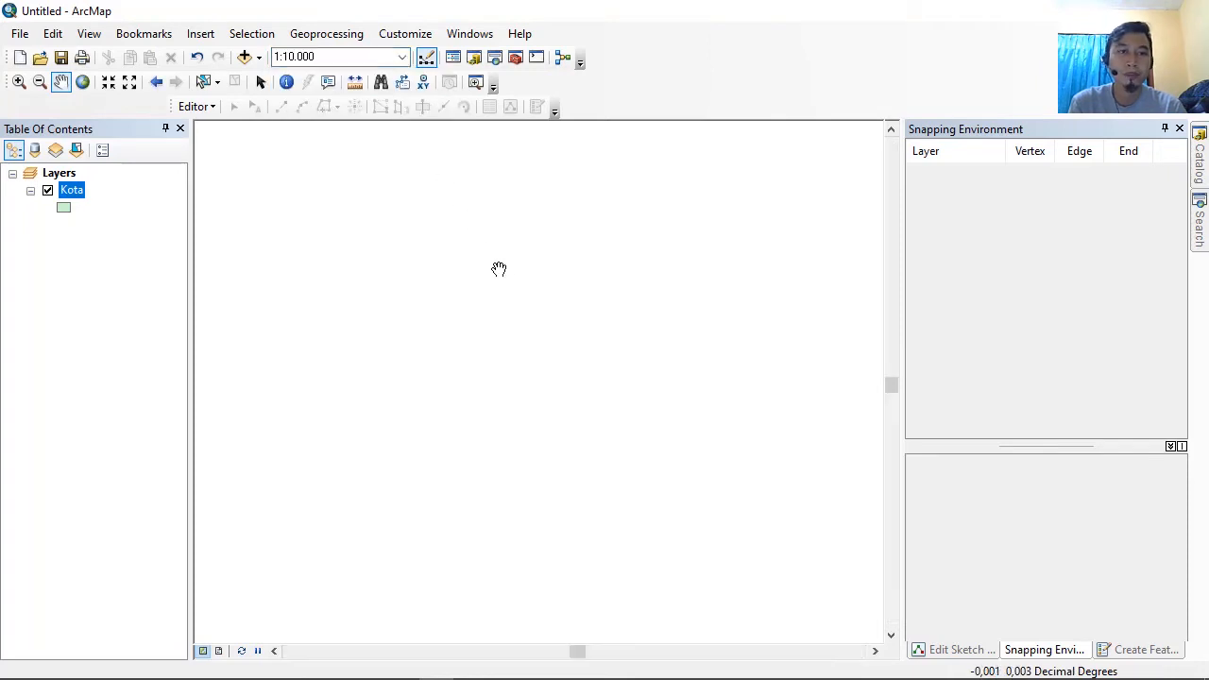
left_click(401, 57)
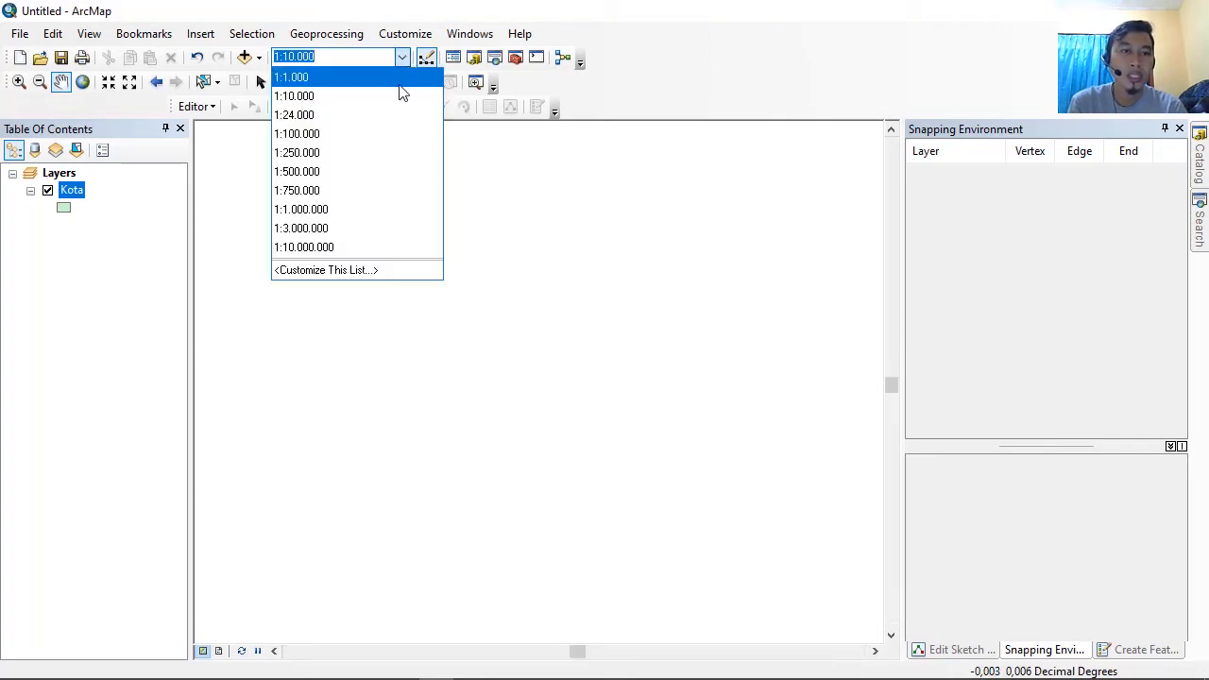
left_click(402, 97)
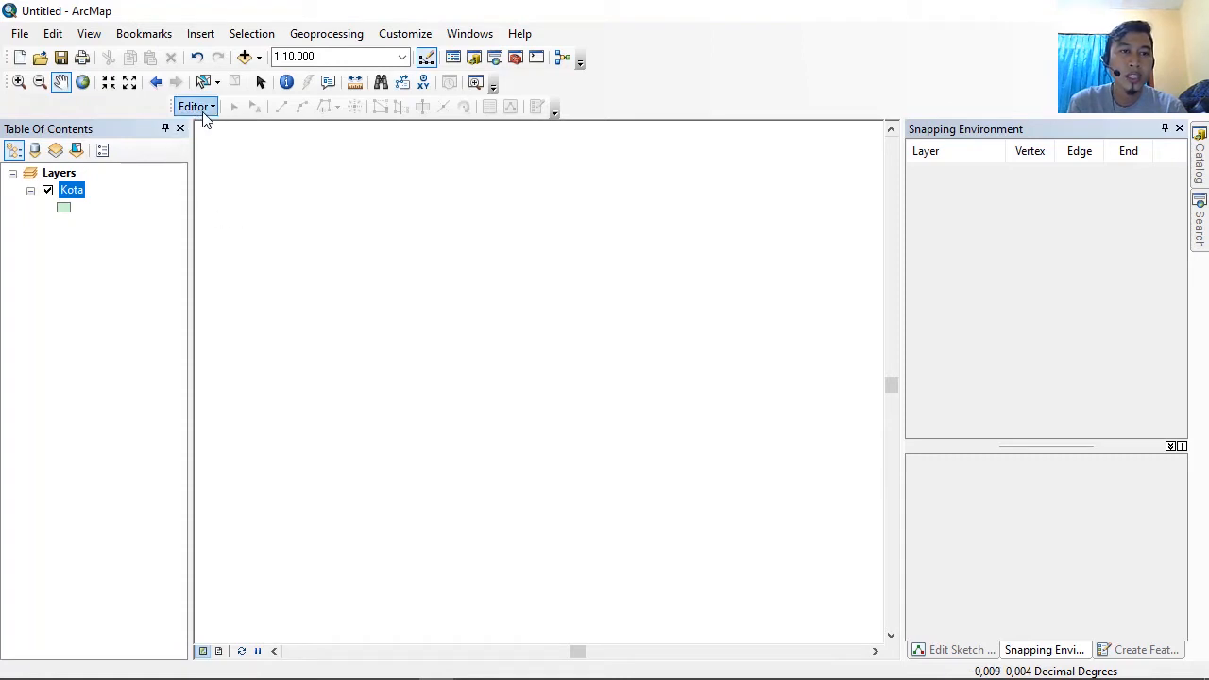
Step: Hide the Editor toolbar and display it again
left_click(435, 59)
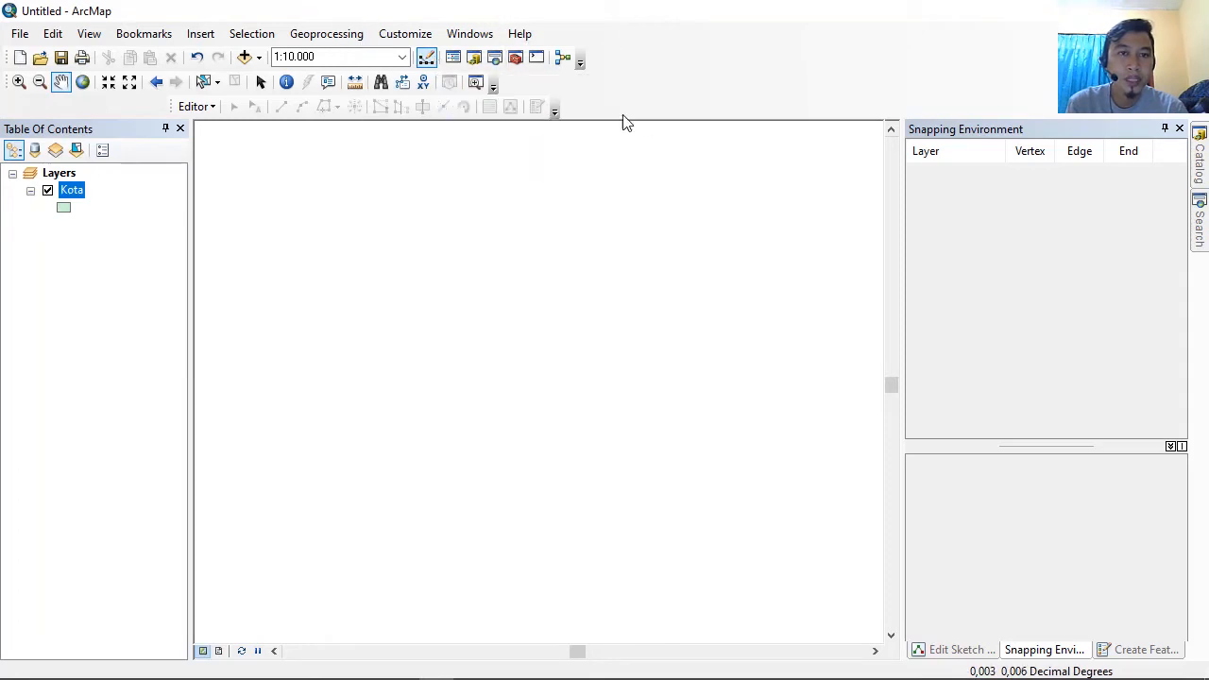
left_click(425, 59)
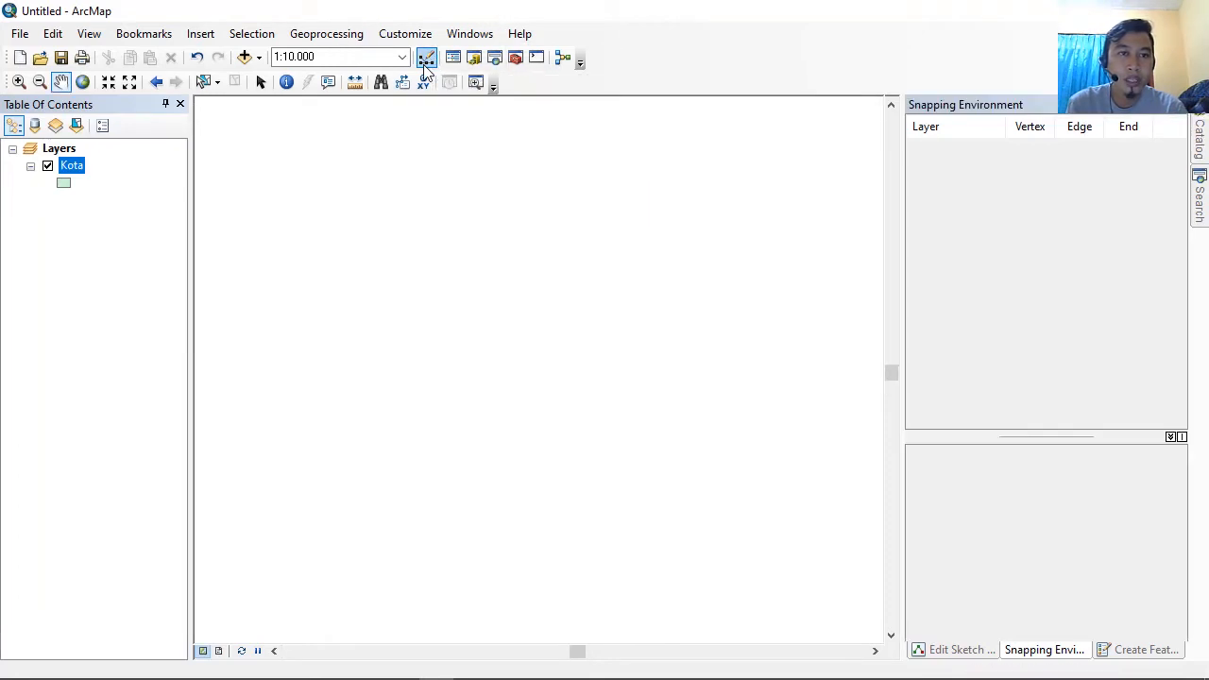
left_click(427, 59)
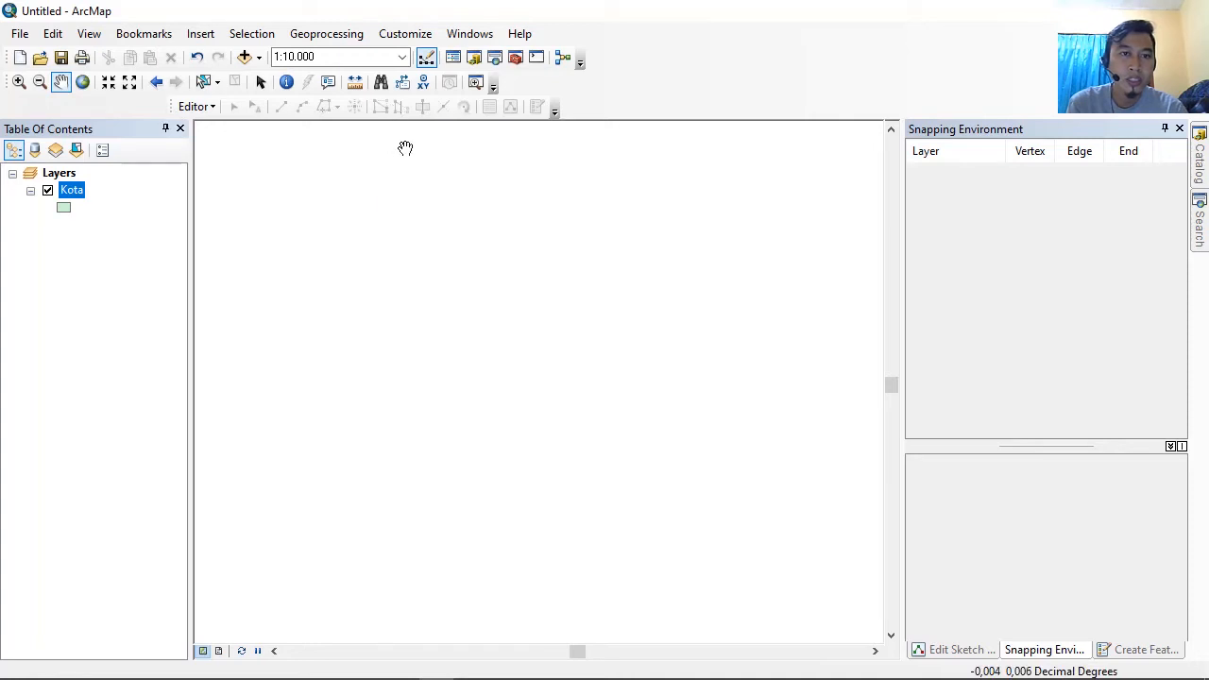
left_click(556, 112)
left_click(554, 149)
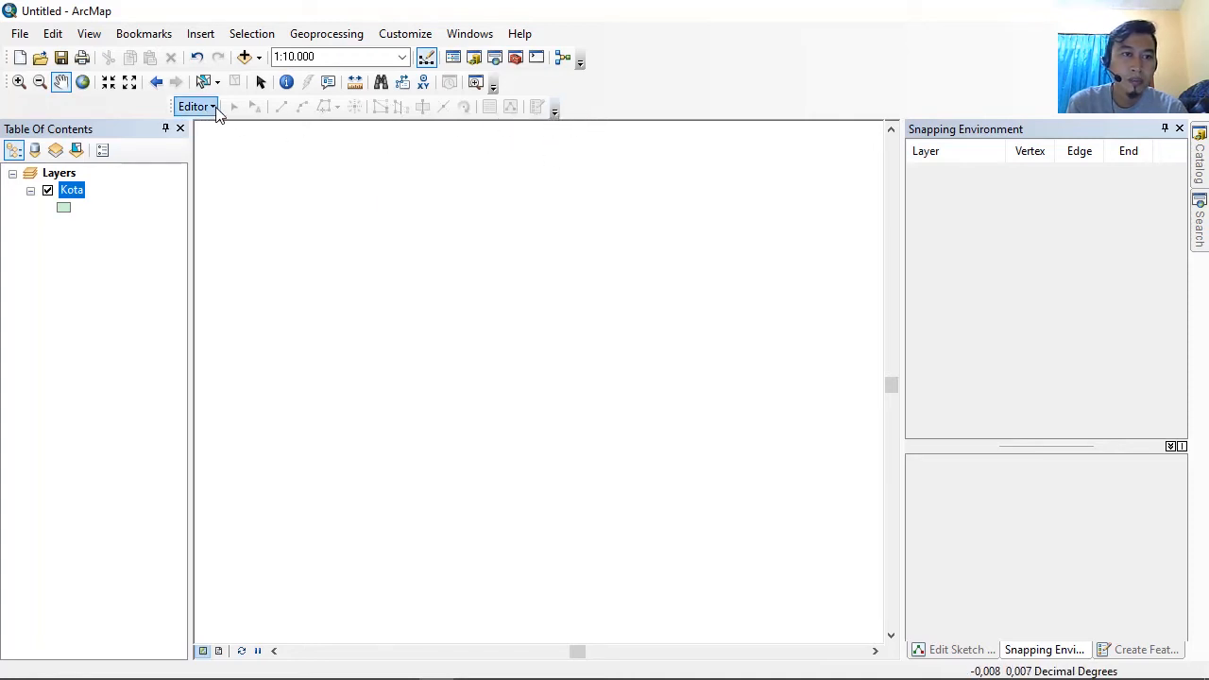
Step: Undock the Editor toolbar and leave it floating over the upper part of the map
left_click_drag(224, 111, 256, 115)
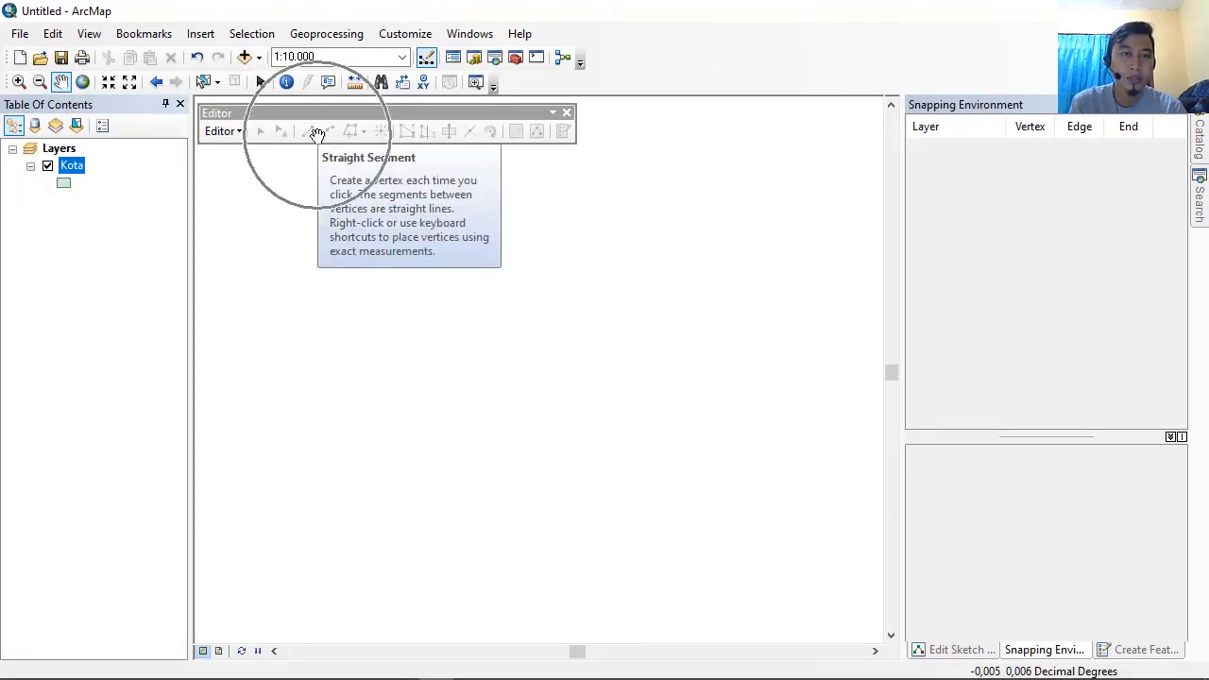
left_click_drag(281, 111, 536, 85)
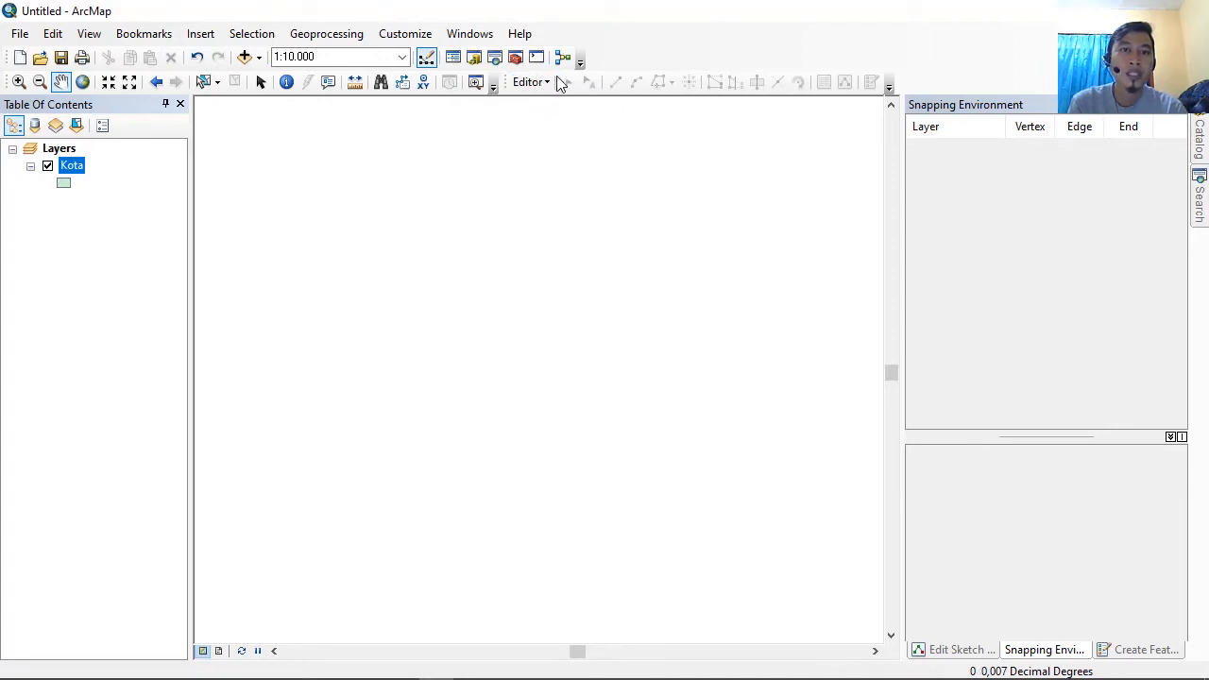
left_click_drag(557, 81, 259, 126)
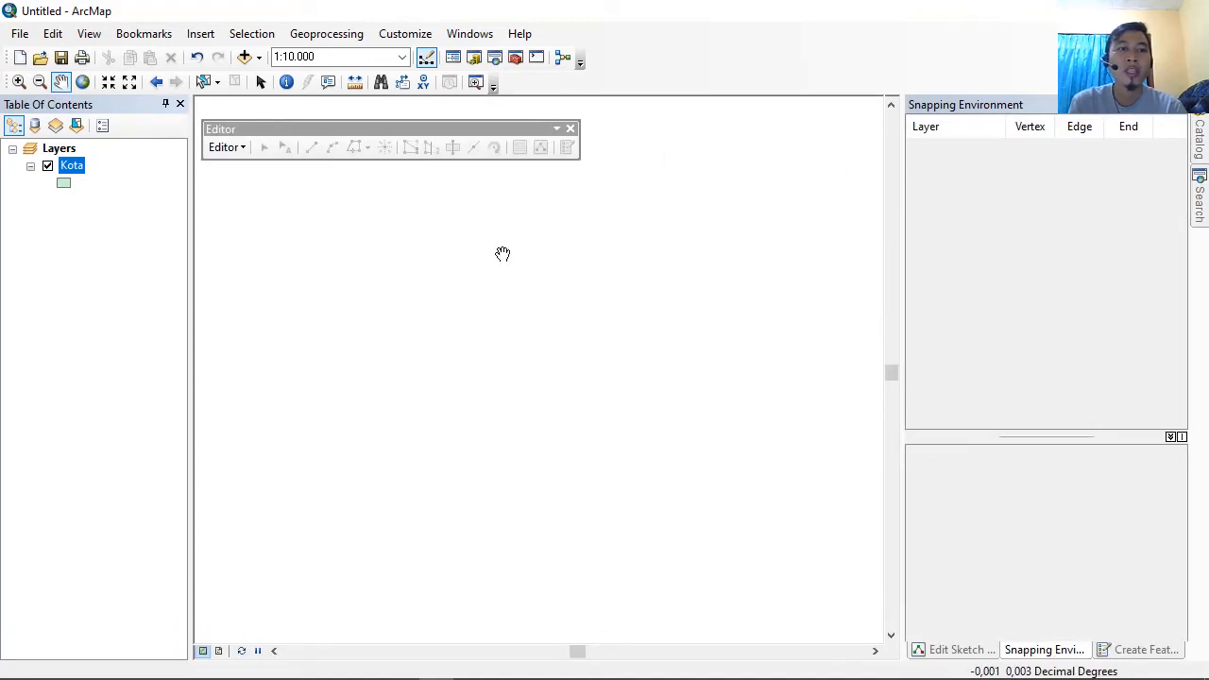
Step: Start an edit session and choose the Kota feature template for polygon construction
left_click(244, 150)
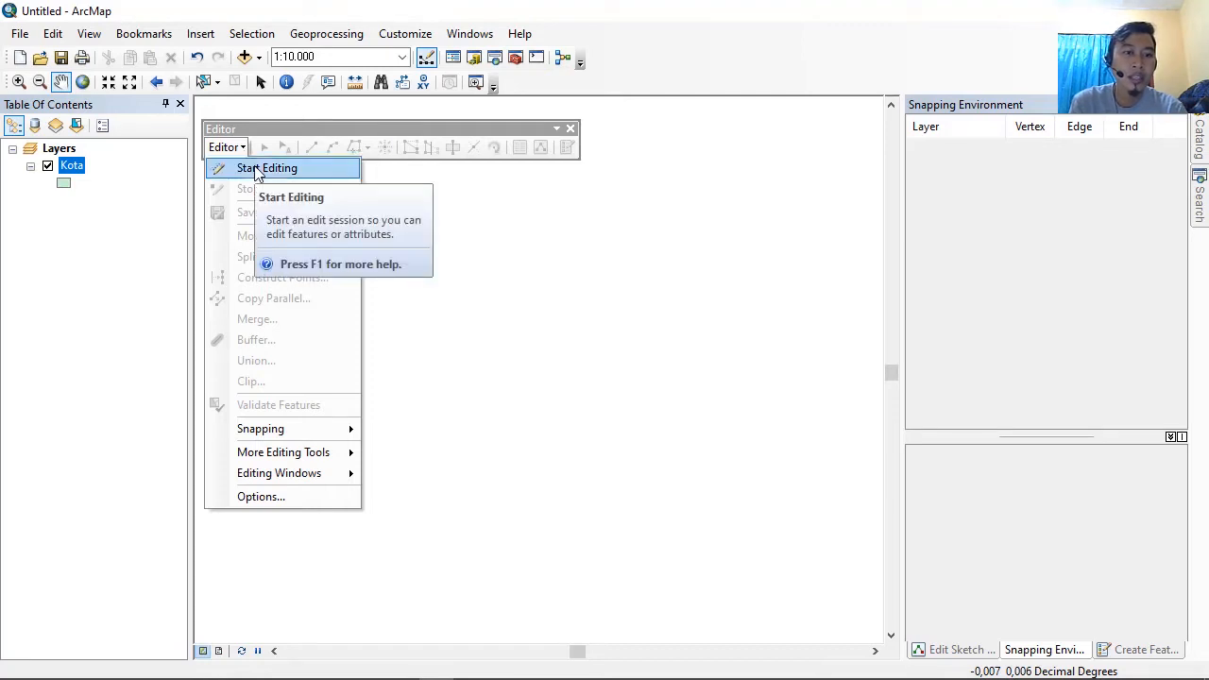
left_click(255, 170)
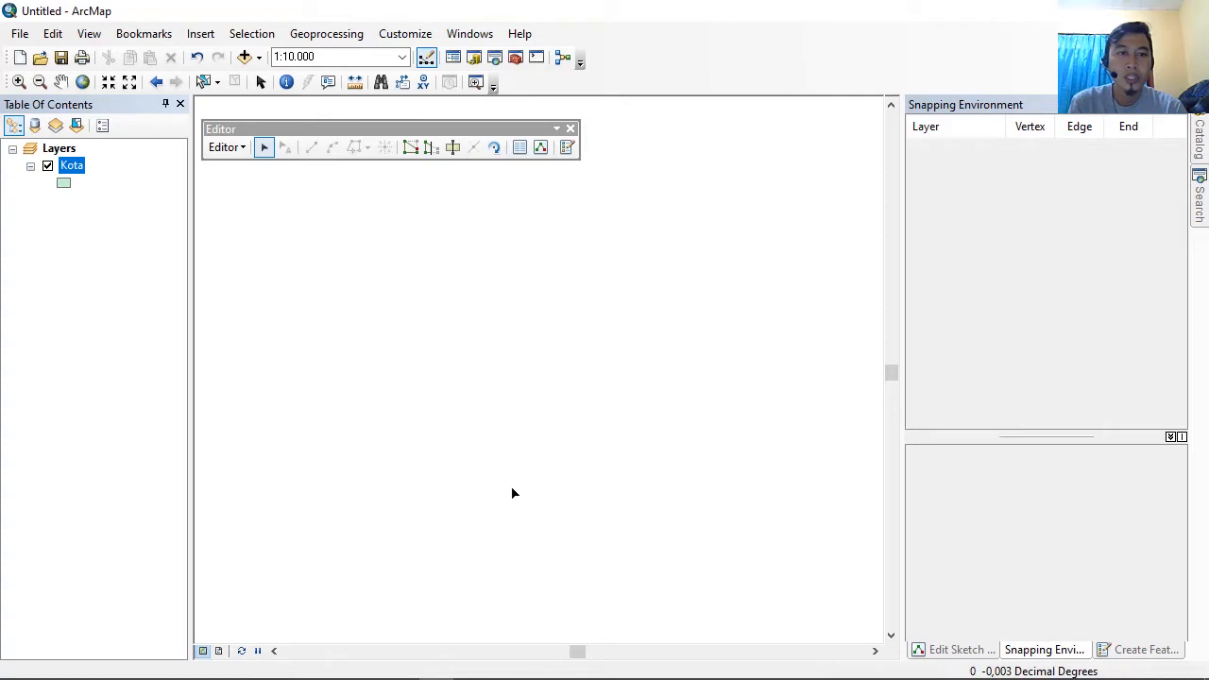
left_click(567, 149)
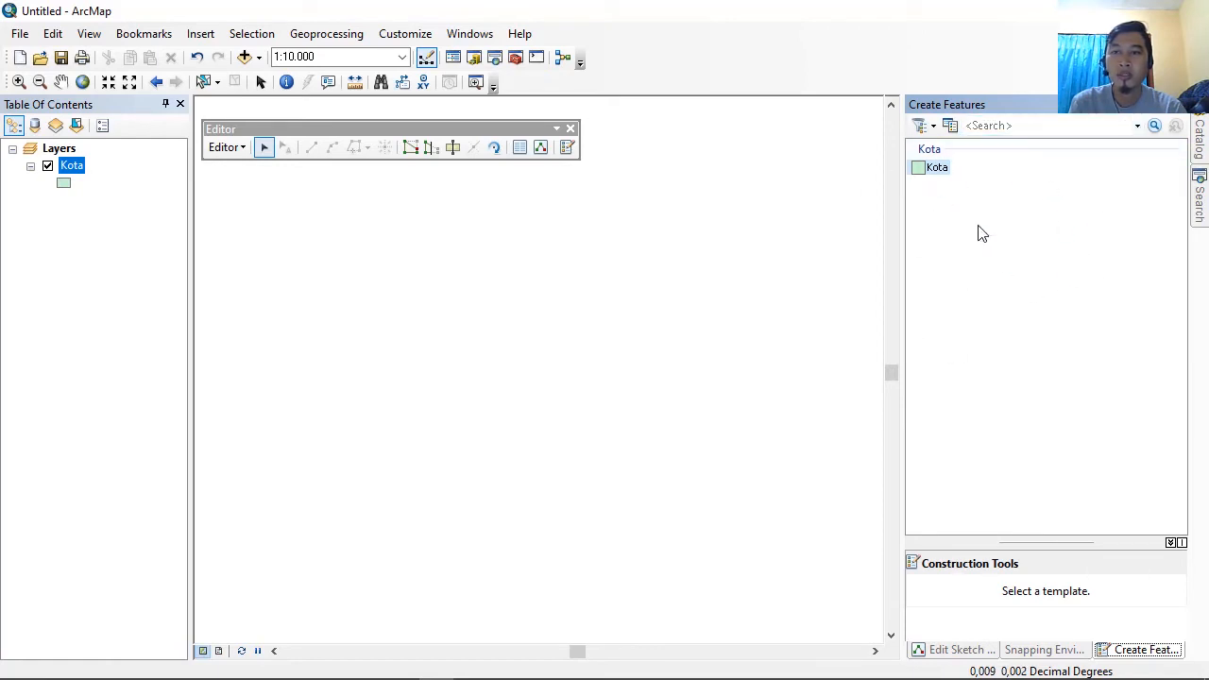
left_click(936, 170)
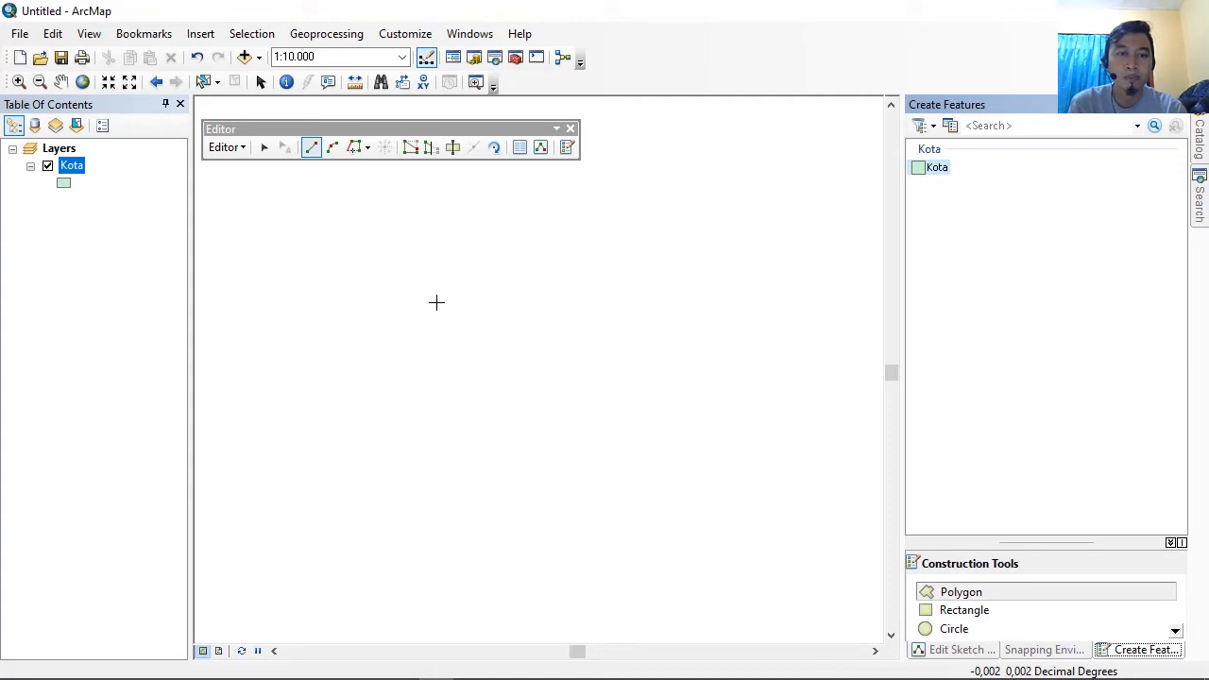
Step: Digitize an irregular, rounded Kota polygon in the middle of the map with a perimeter of about 0,03 degrees
left_click(401, 294)
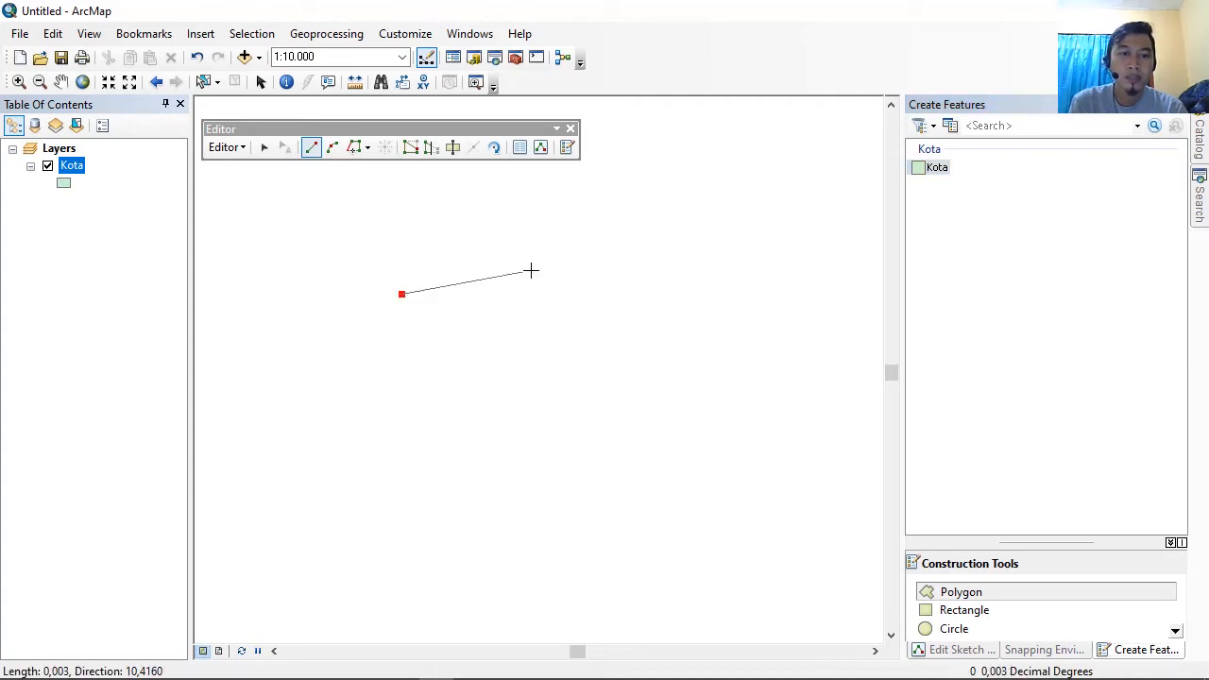
left_click(401, 260)
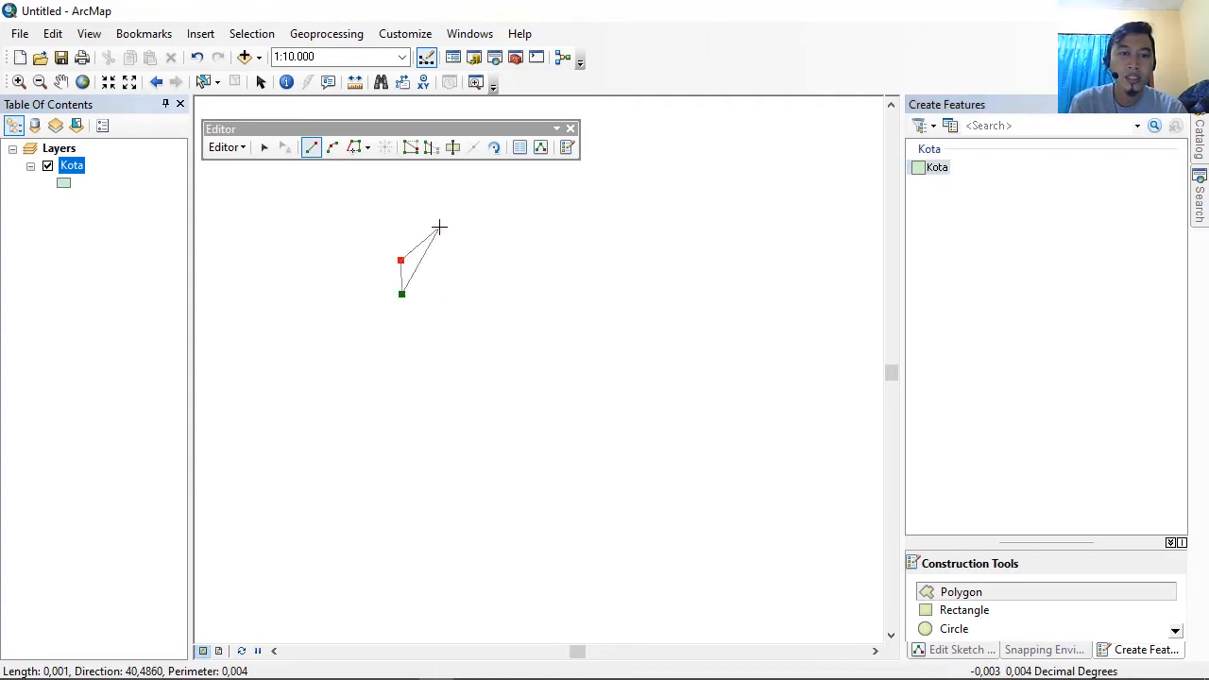
left_click(439, 228)
left_click(501, 218)
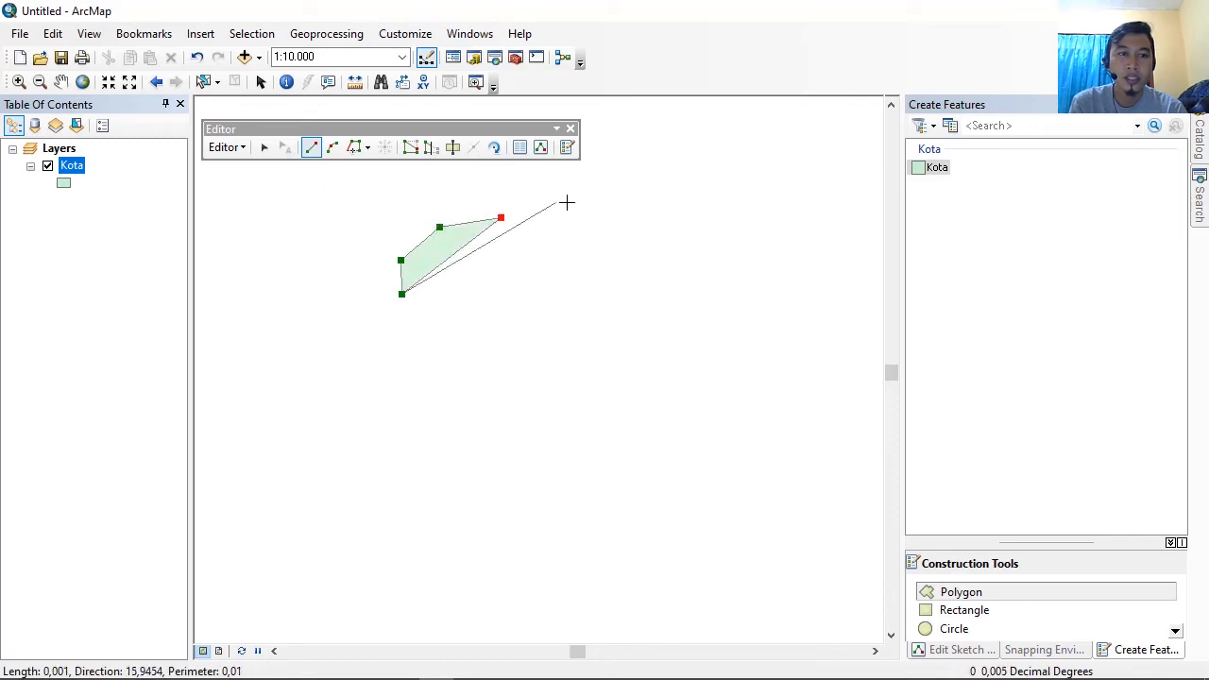
left_click(568, 204)
left_click(633, 227)
left_click(690, 267)
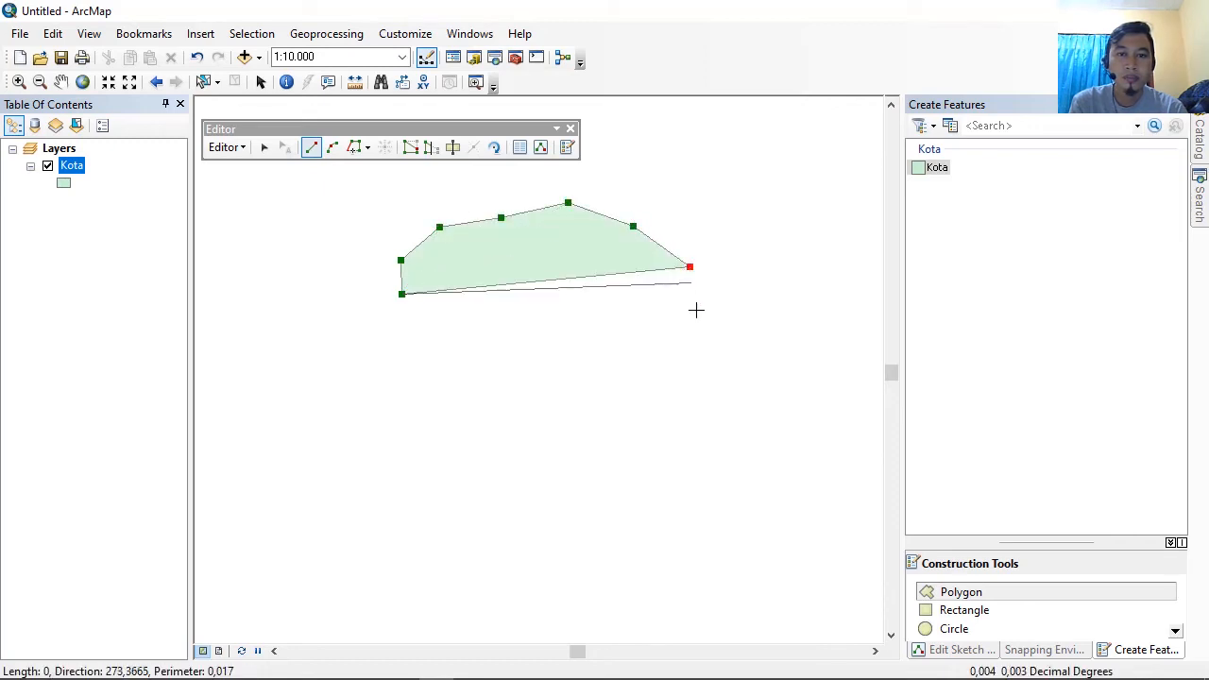
left_click(703, 342)
left_click(739, 419)
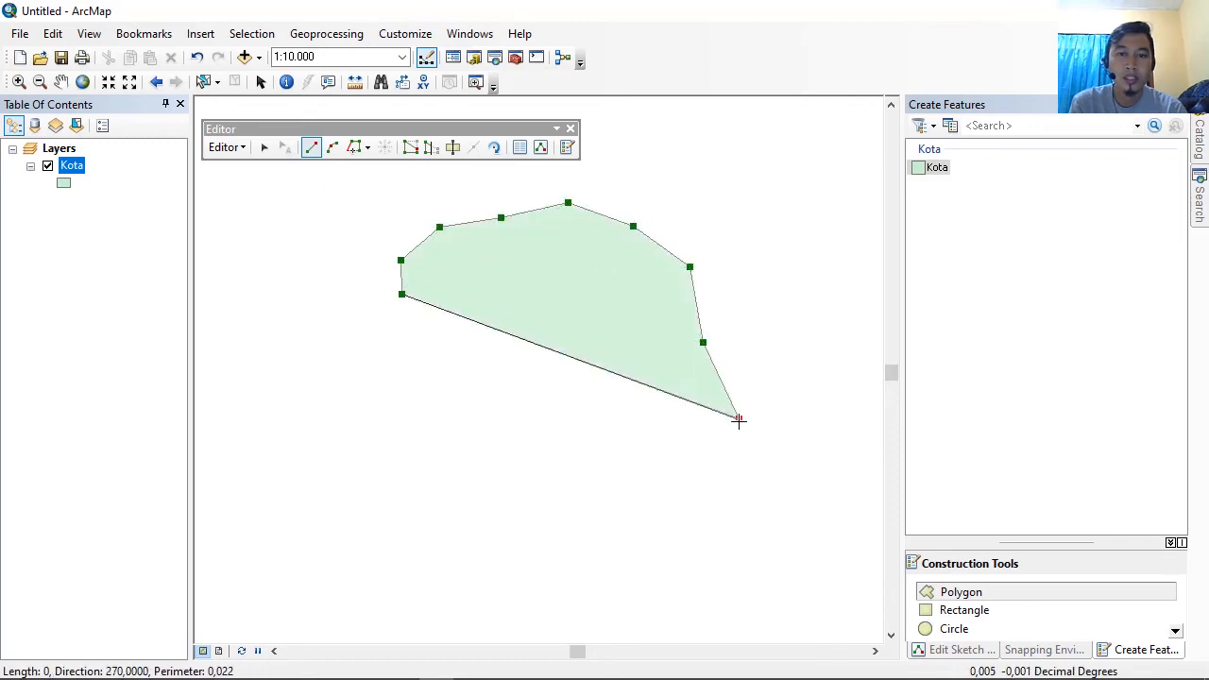
left_click(720, 483)
left_click(660, 519)
left_click(572, 517)
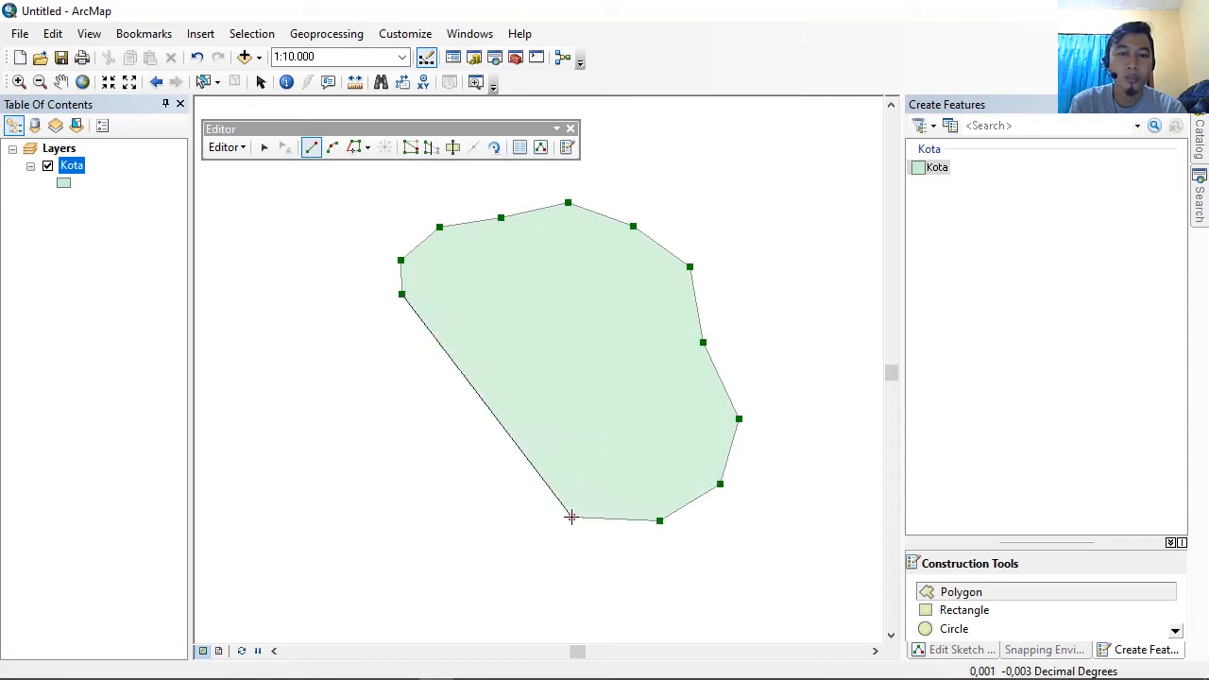
left_click(488, 506)
left_click(425, 502)
left_click(347, 483)
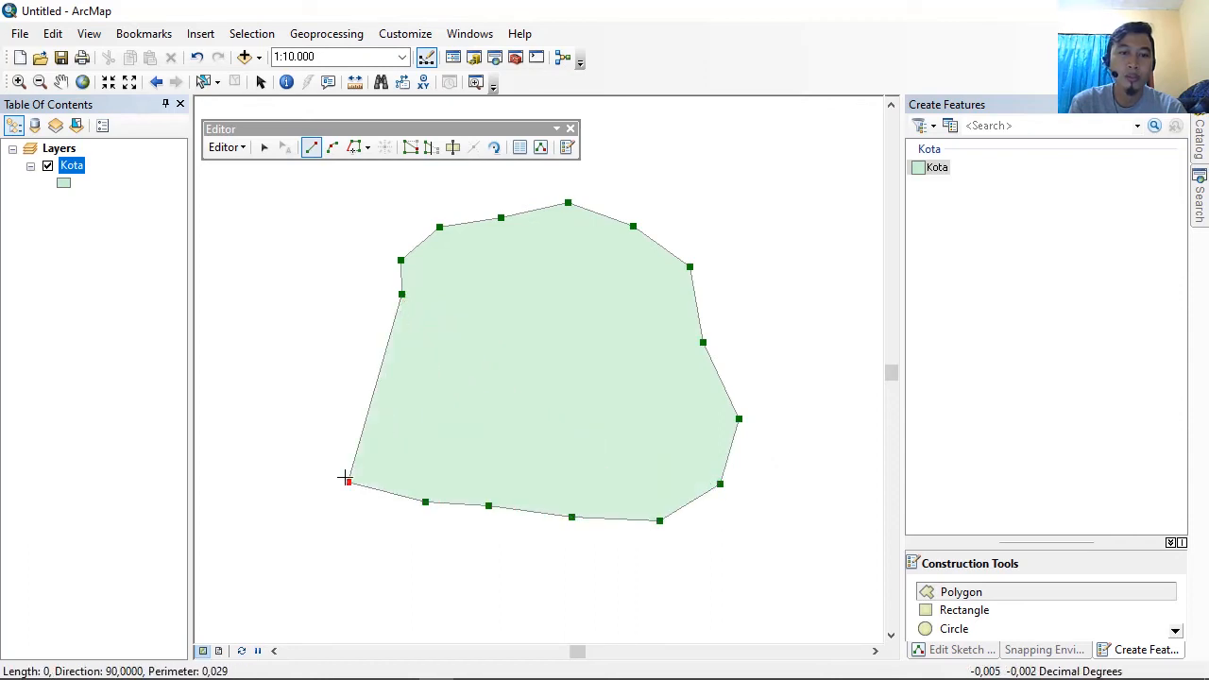
left_click(330, 423)
left_click(331, 373)
left_click(336, 325)
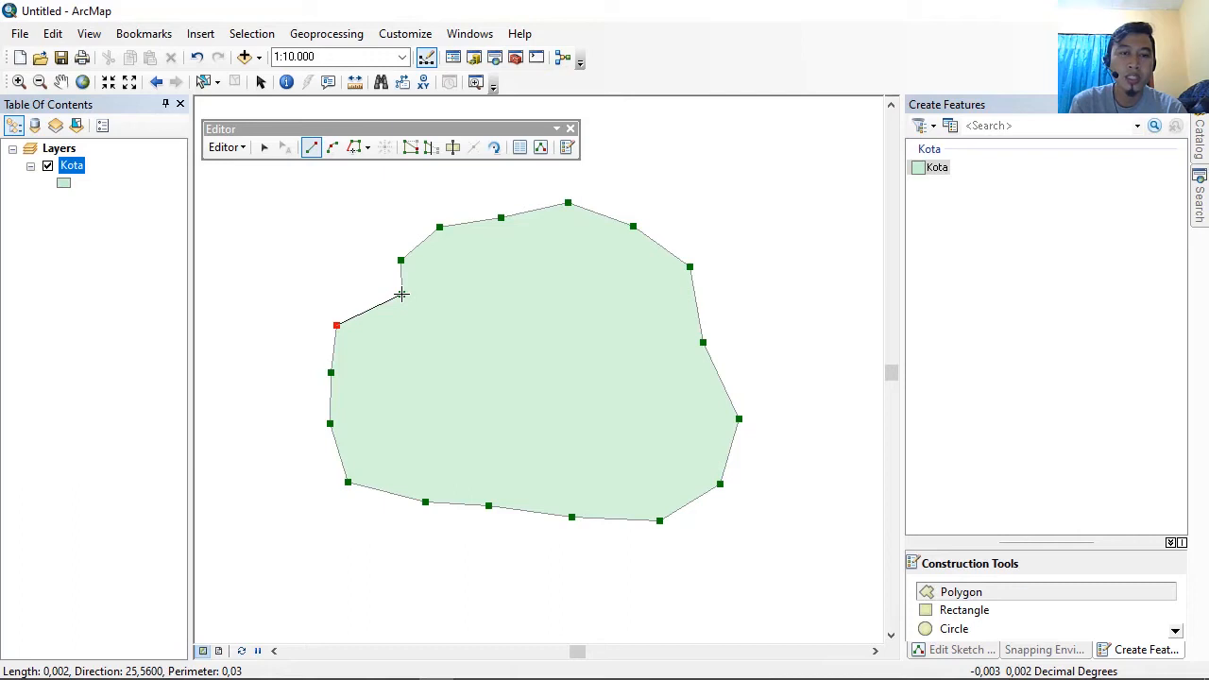
double_click(401, 294)
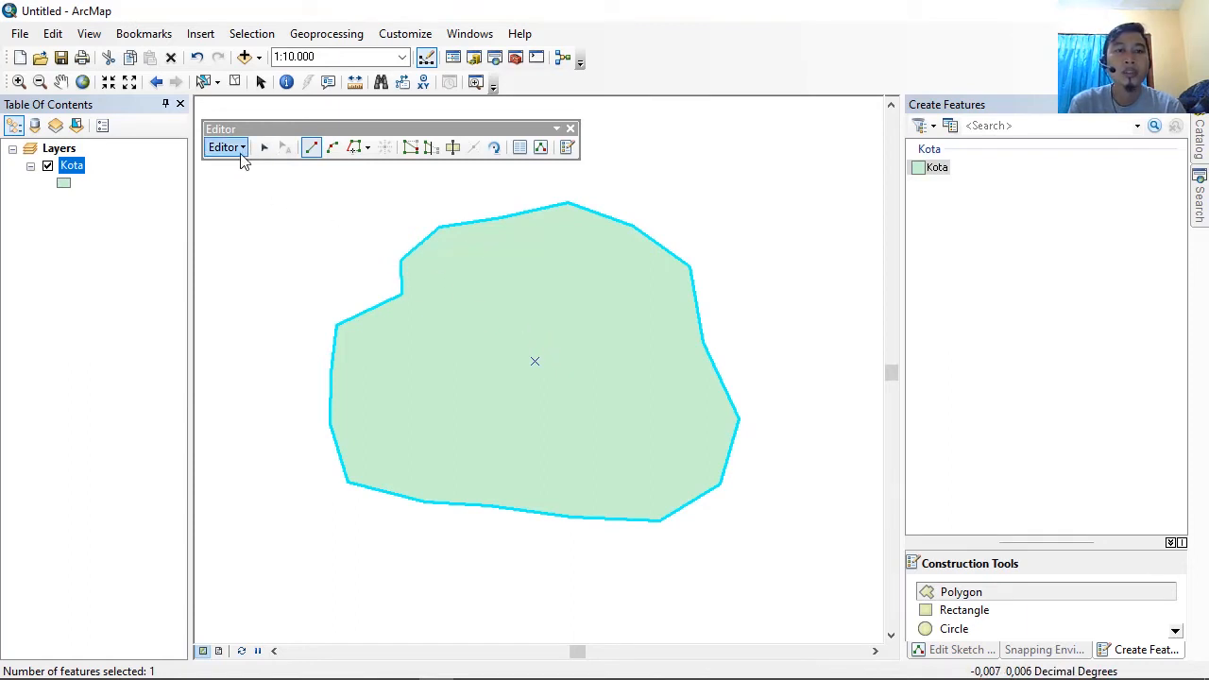
Step: Stop the edit session and save the edits to the Kota layer
left_click(241, 149)
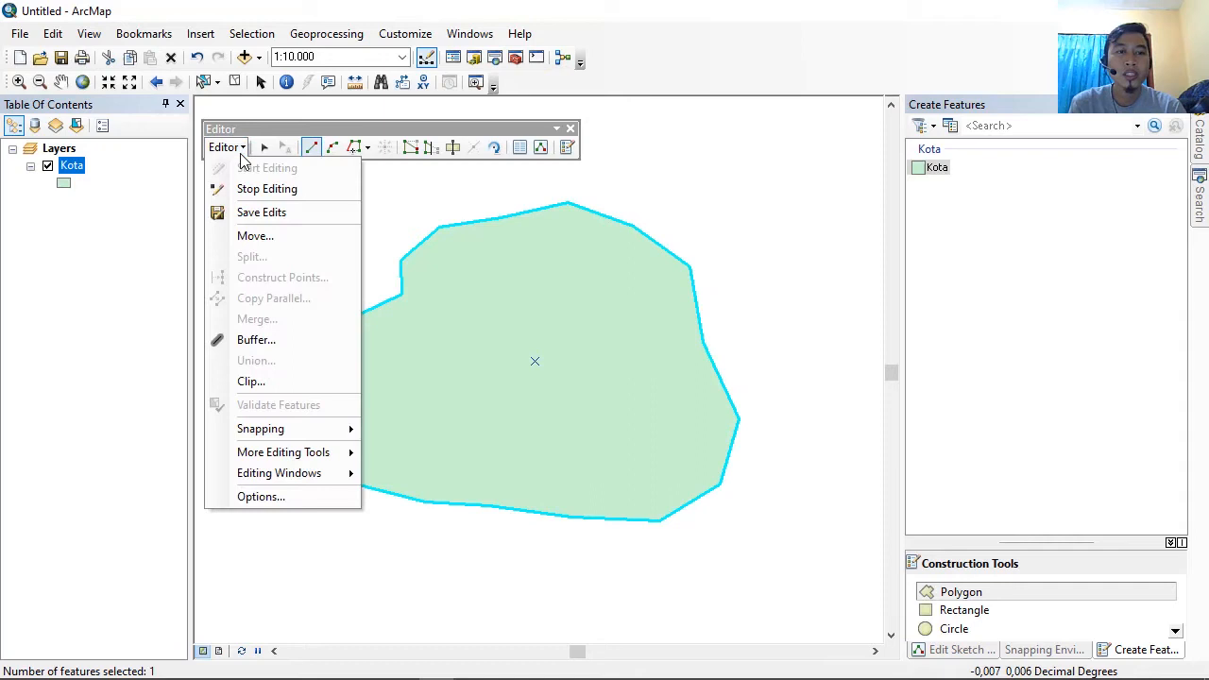
left_click(271, 190)
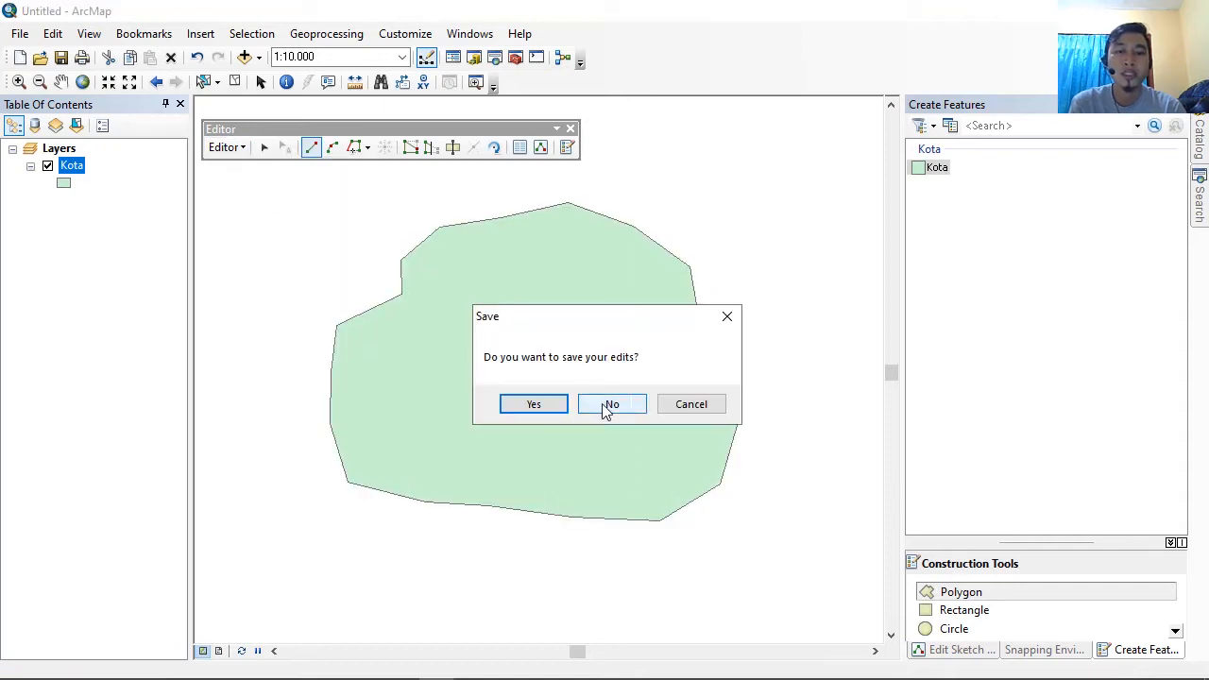
left_click(534, 404)
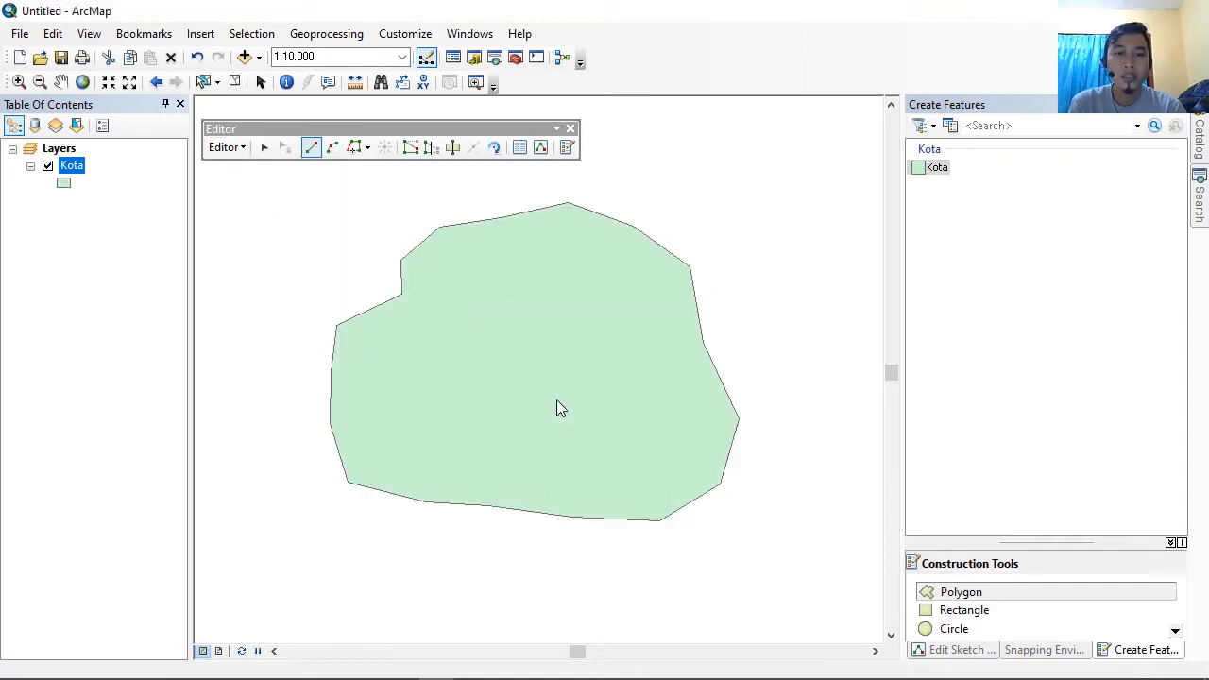
Step: Change the Kota layer's symbol to the ESRI Blue fill without an outline
right_click(67, 188)
left_click(69, 189)
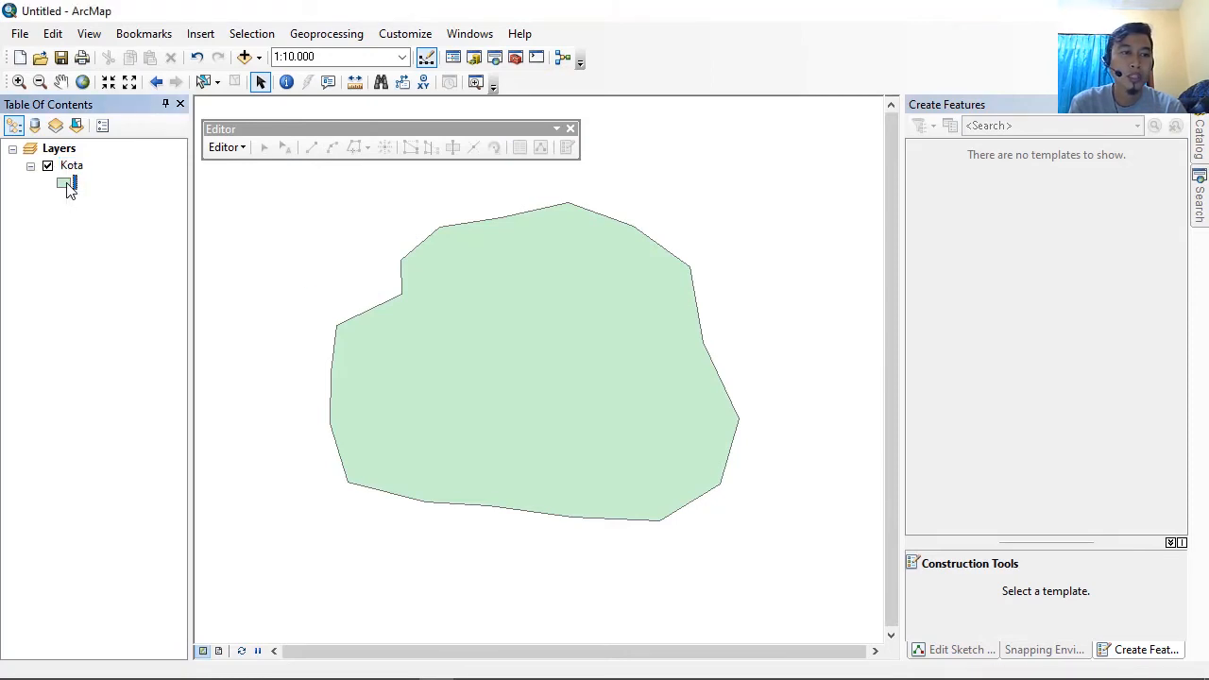
left_click(67, 188)
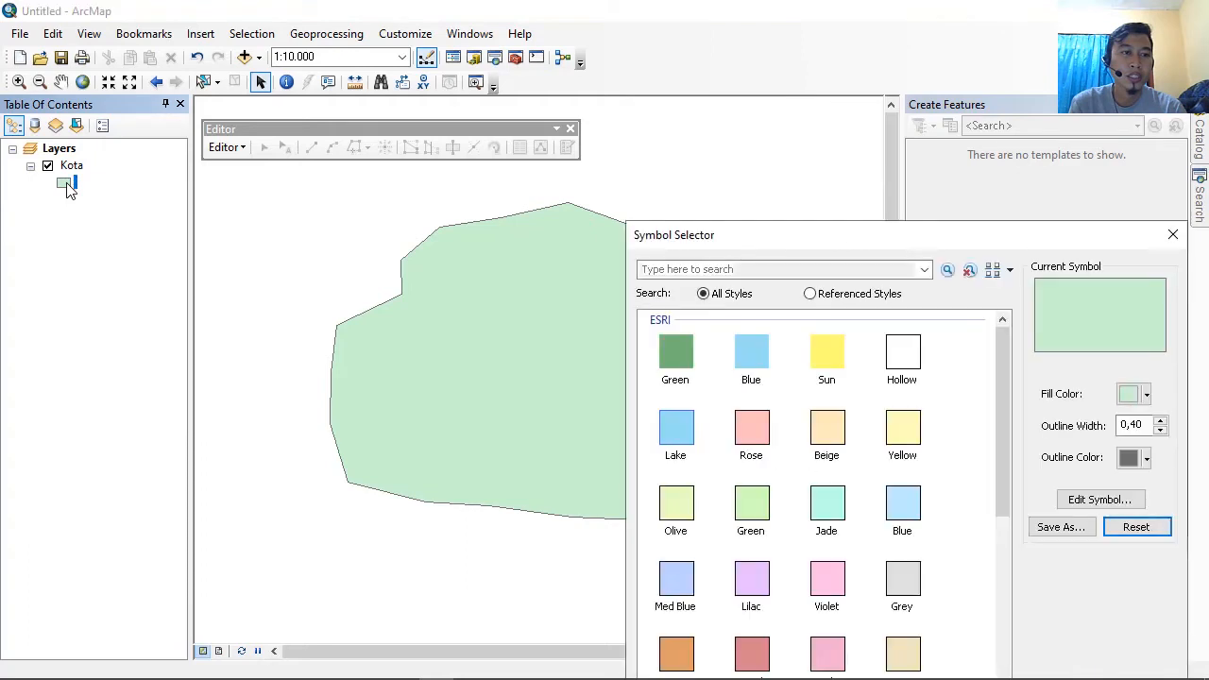
left_click(752, 368)
left_click_drag(950, 236, 780, 77)
left_click(914, 612)
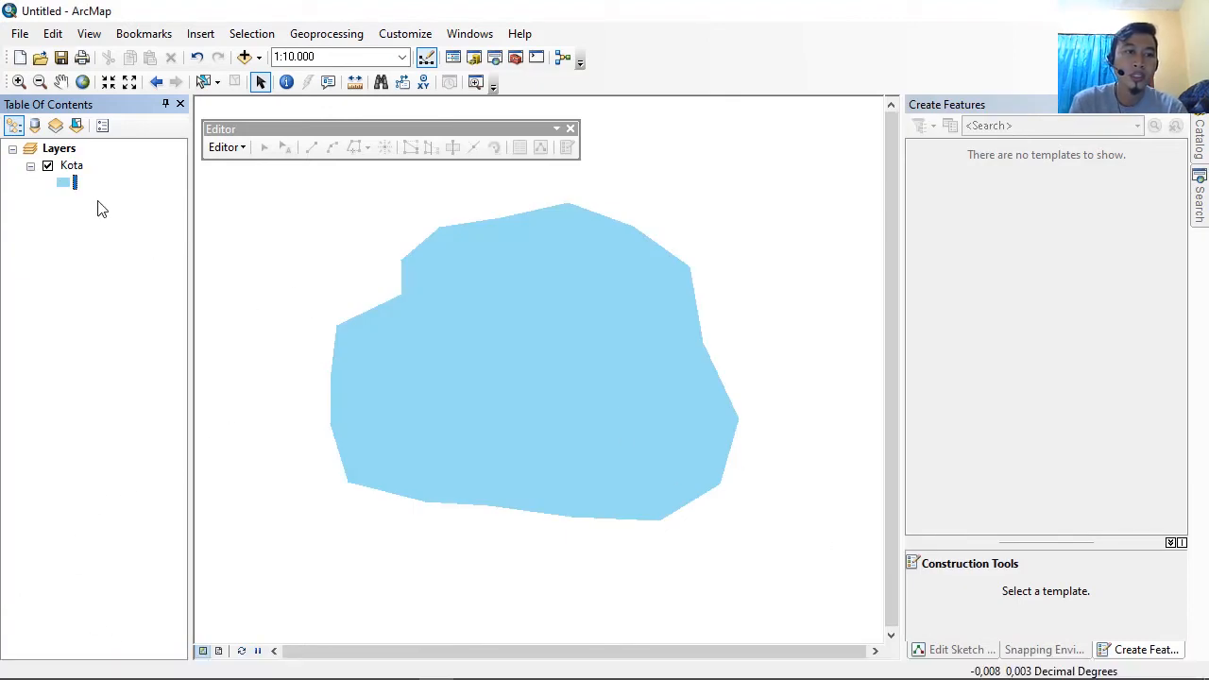
left_click(75, 166)
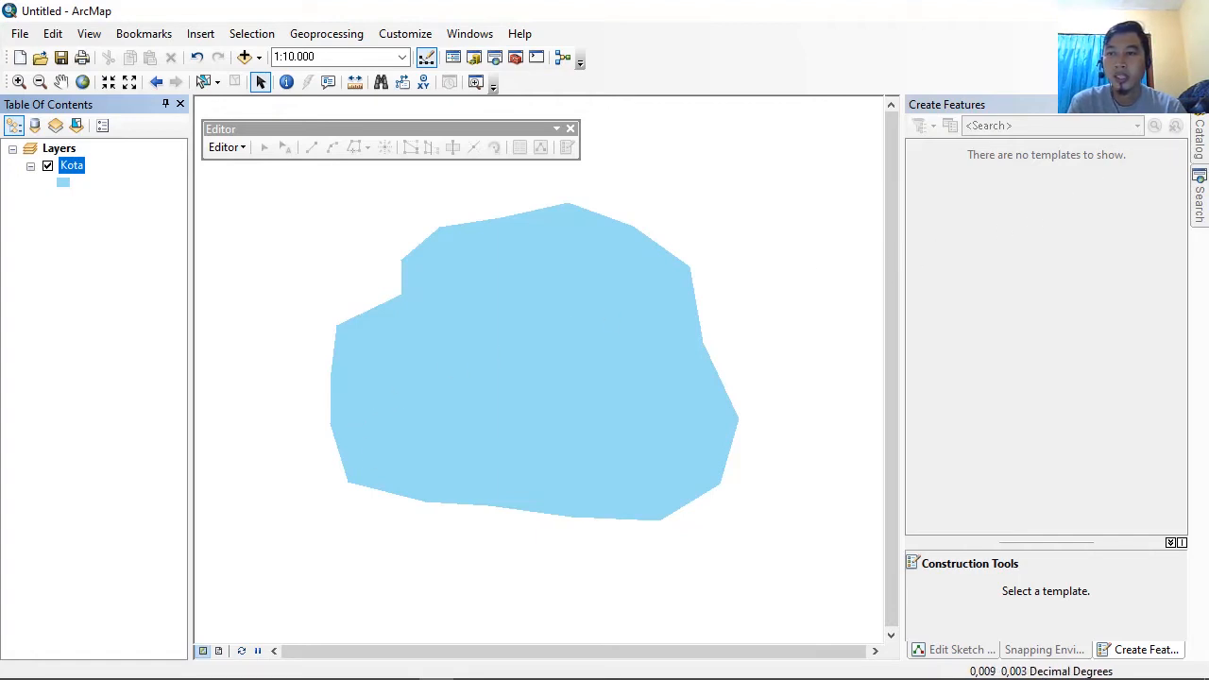
Step: Set up a new shapefile named Jalan in D:\Arcgis with the Polyline feature type
left_click(1201, 137)
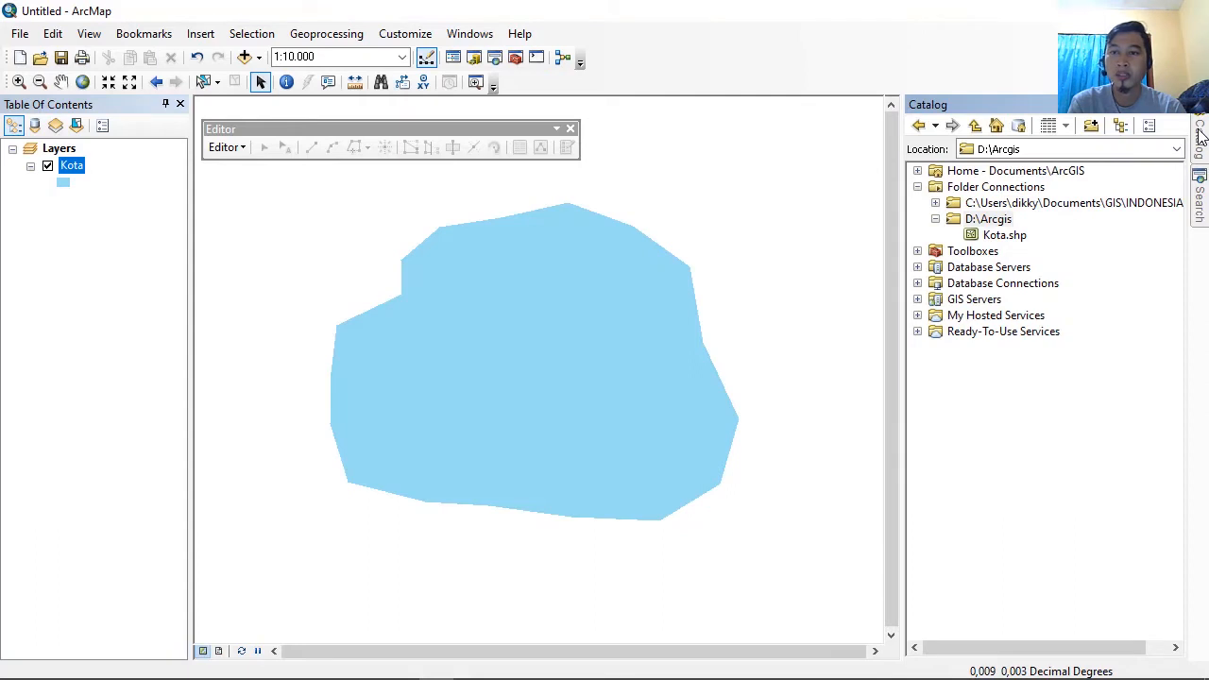
left_click(988, 221)
right_click(989, 228)
mouse_move(1110, 345)
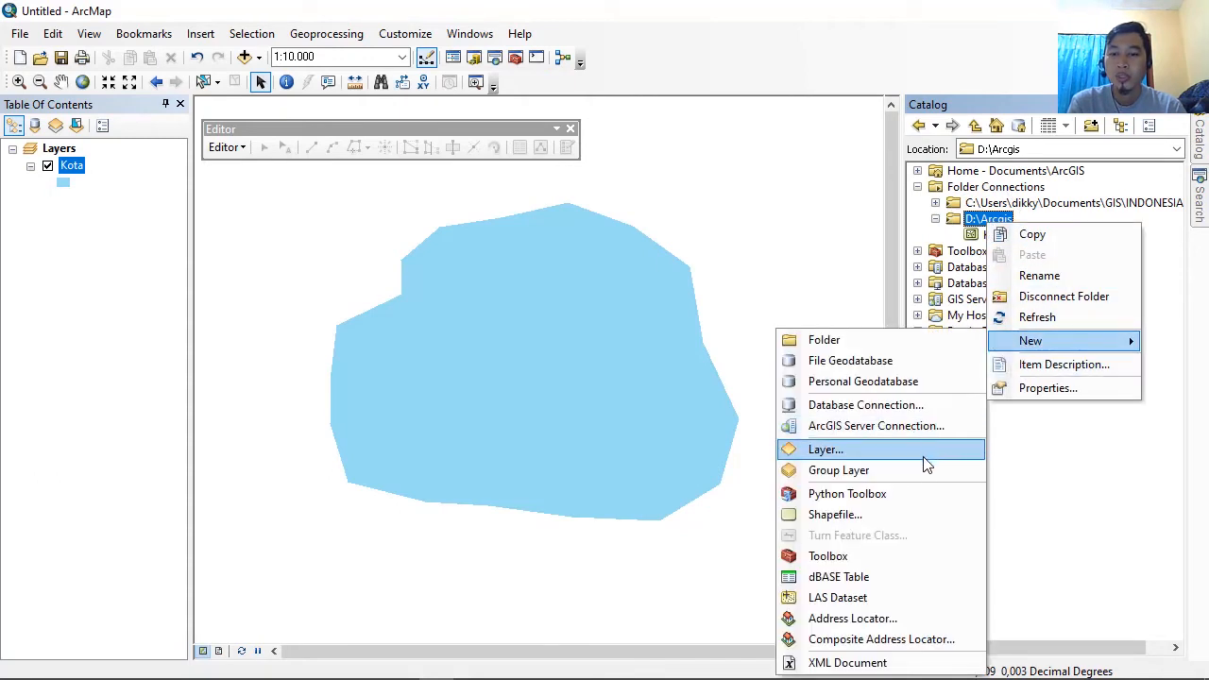
left_click(835, 515)
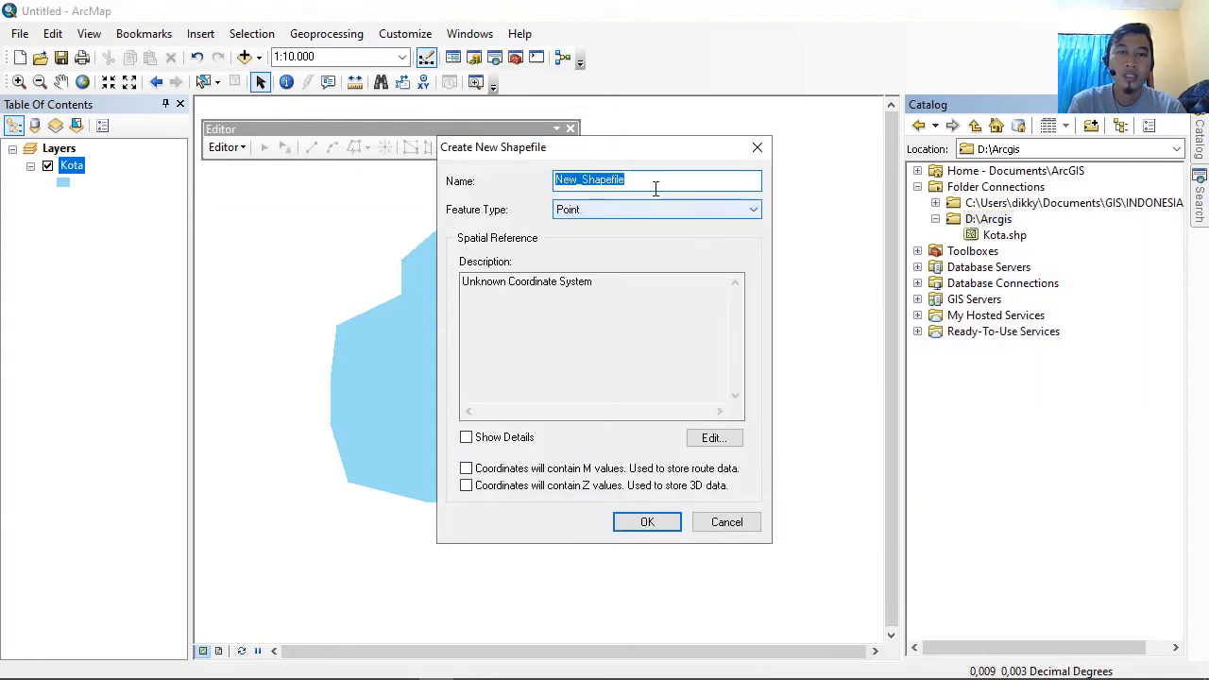
type("Jalan")
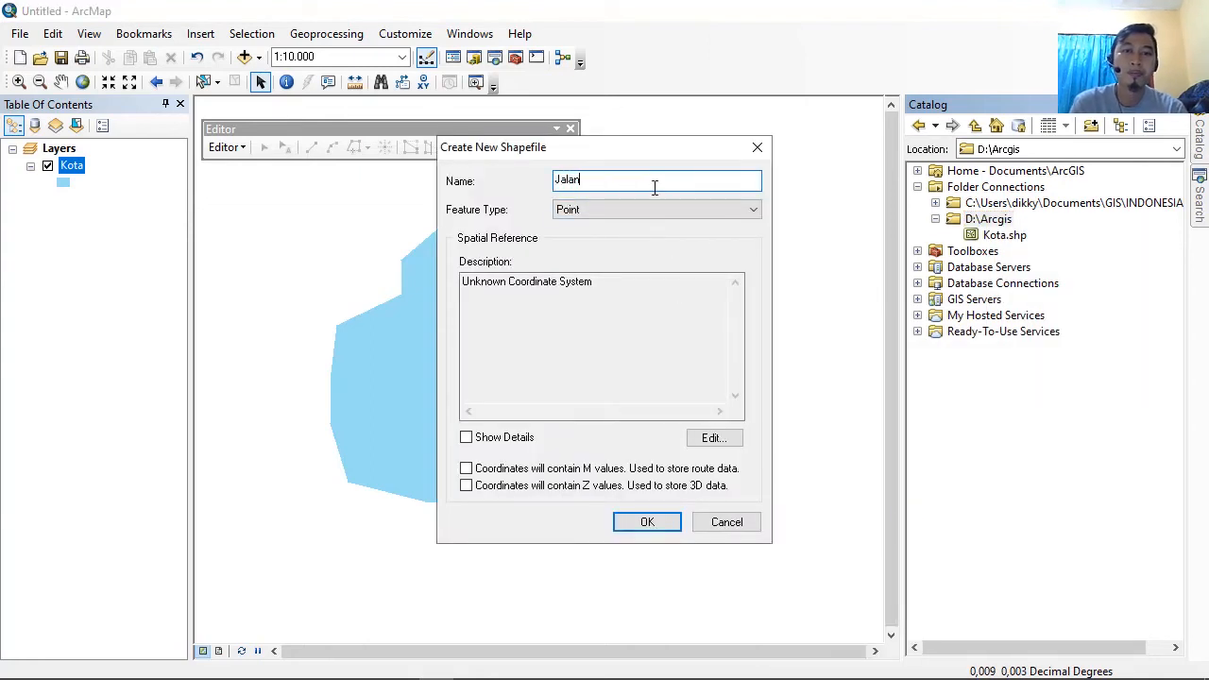
left_click(582, 214)
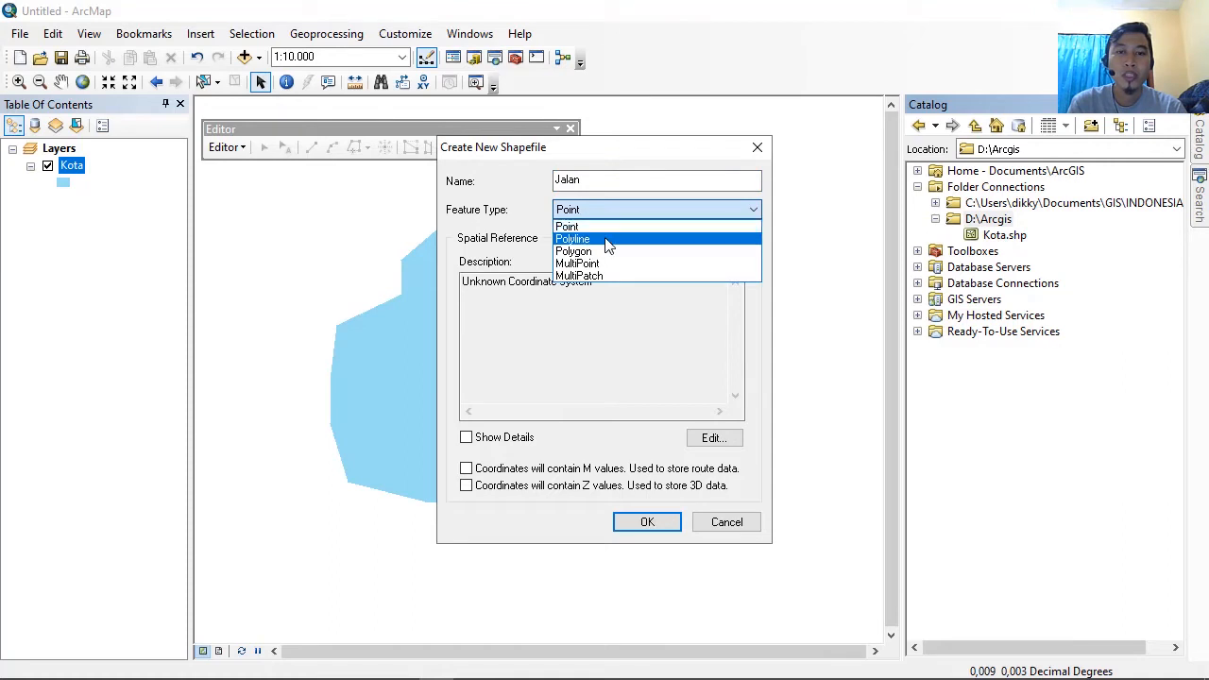
left_click(610, 241)
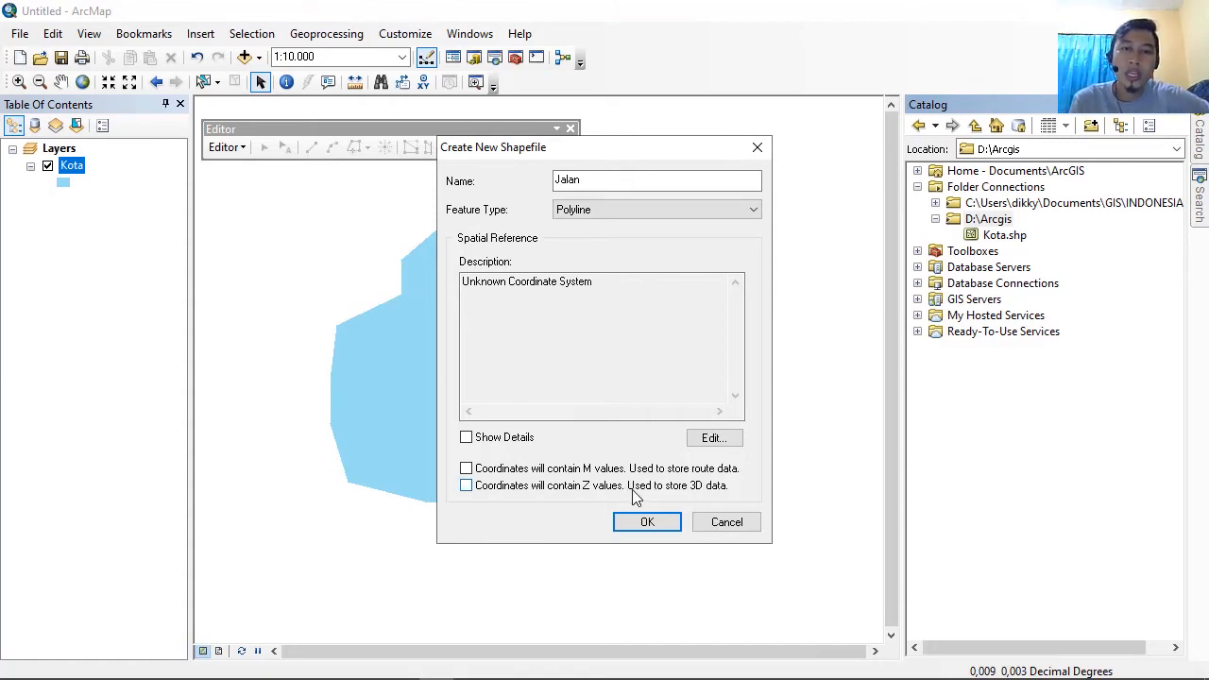
Step: Assign the World geographic coordinate system WGS 1984 to the Jalan shapefile and create it
left_click(713, 441)
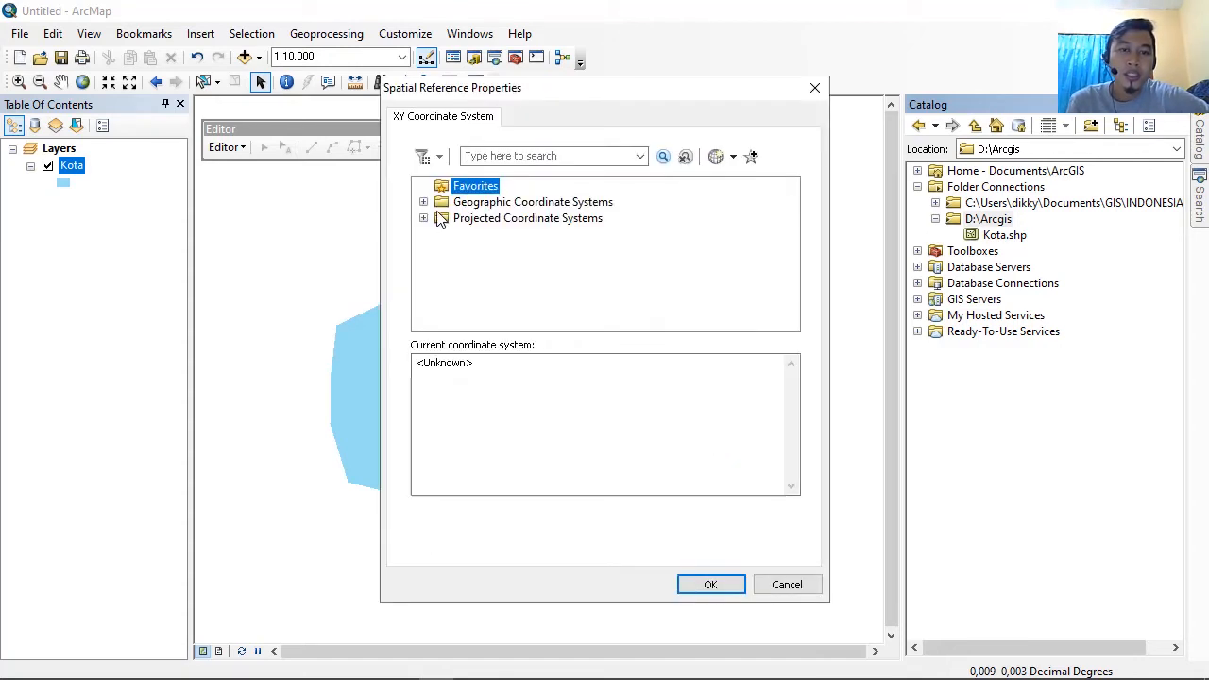
left_click(426, 210)
scroll(482, 246, "down", 3)
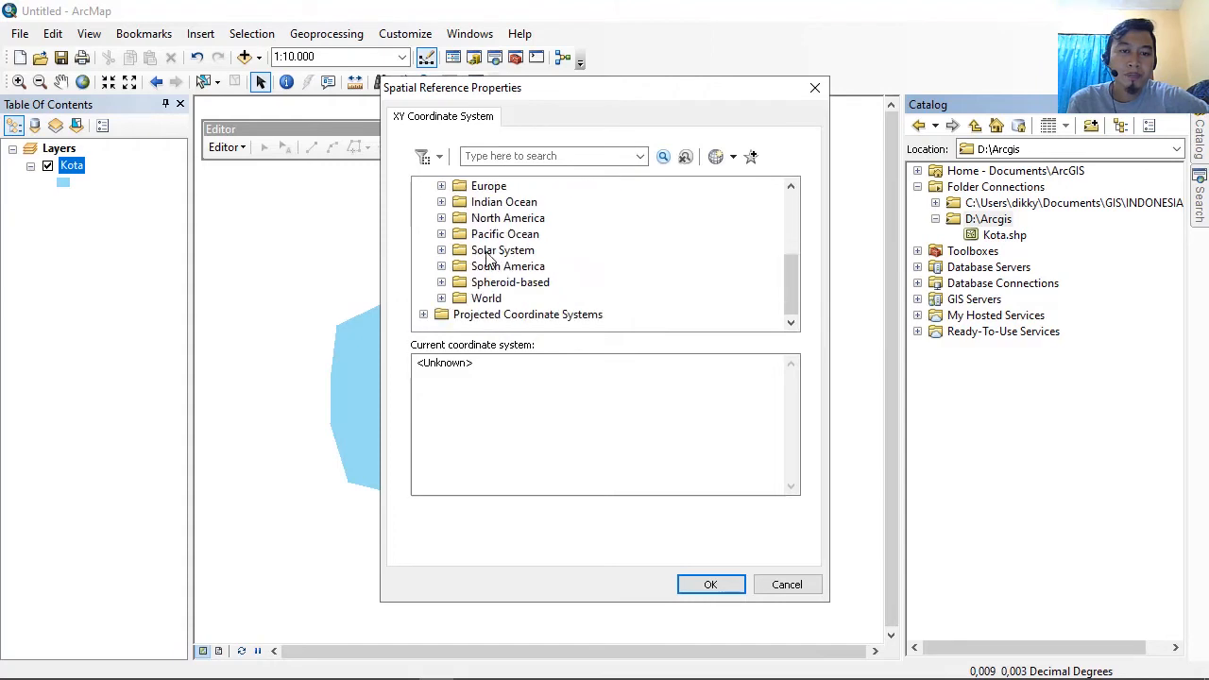
left_click(443, 298)
scroll(496, 300, "down", 5)
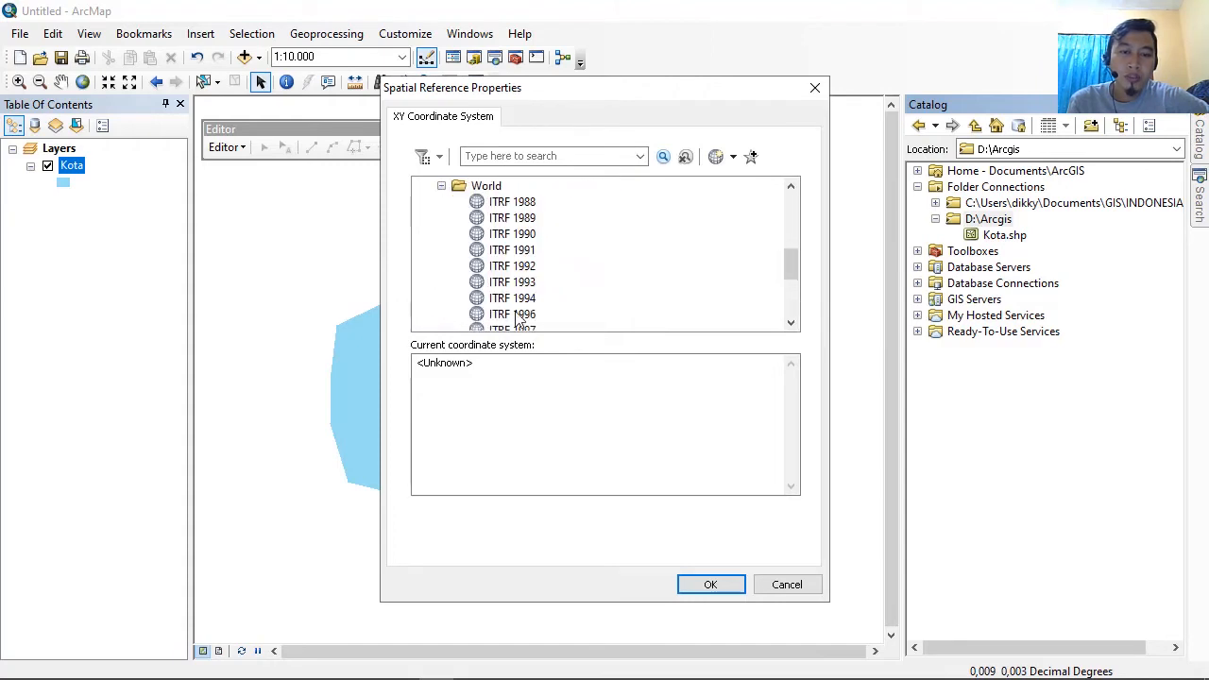
left_click(501, 283)
left_click(515, 300)
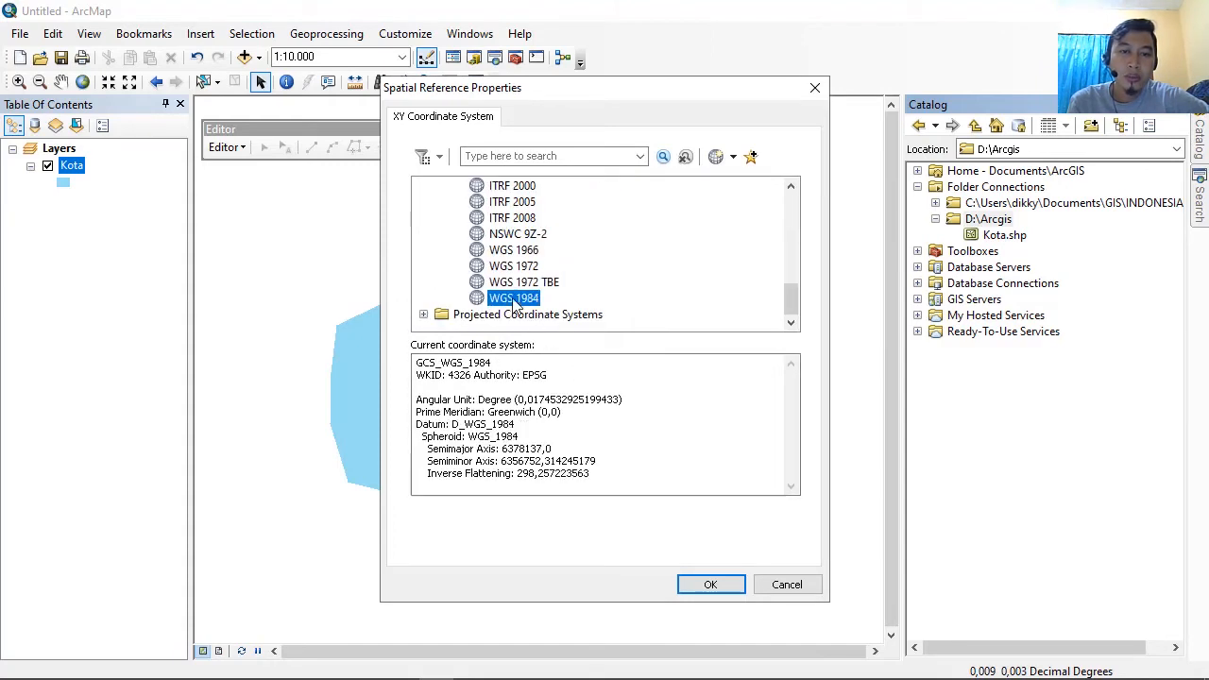
left_click(716, 588)
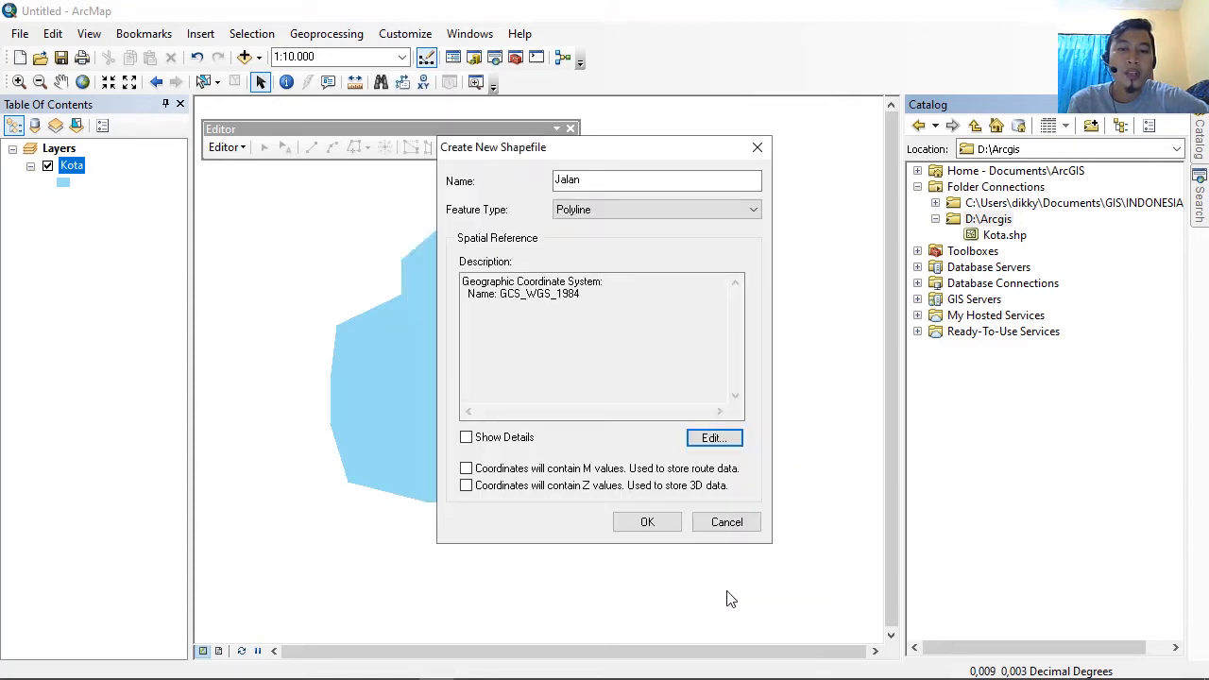
left_click(645, 522)
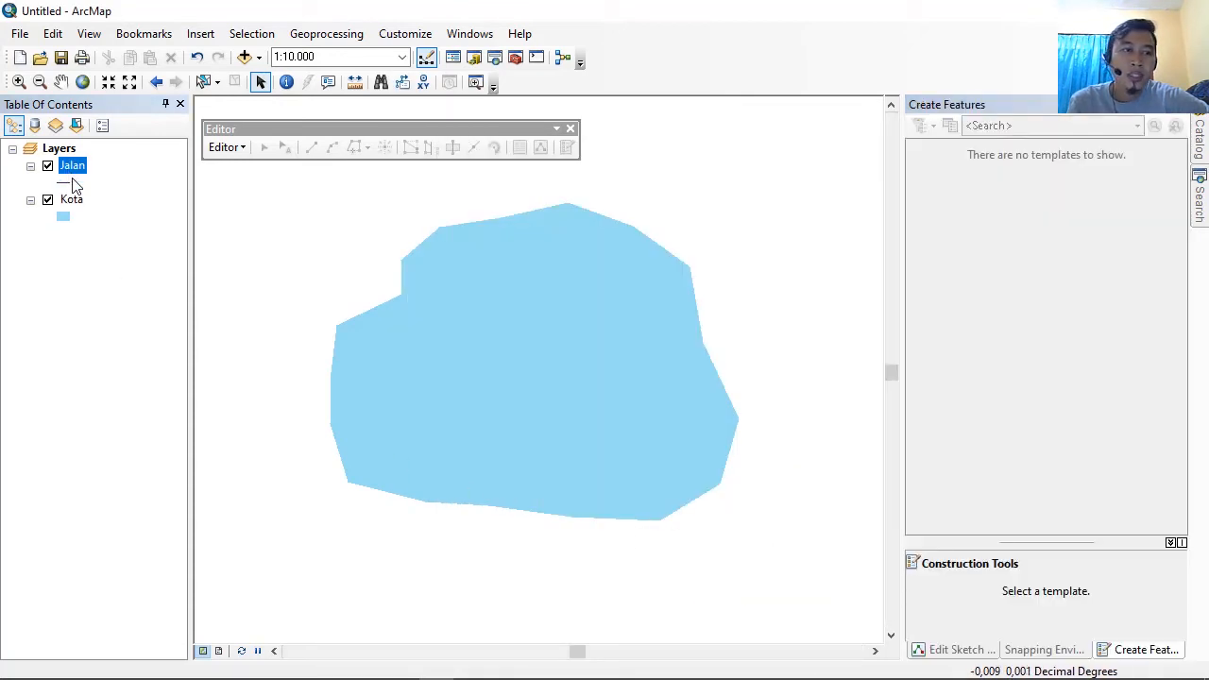
Step: Start an edit session and draw two roughly parallel straight Jalan lines outside the Kota polygon, just northeast of it
left_click(230, 148)
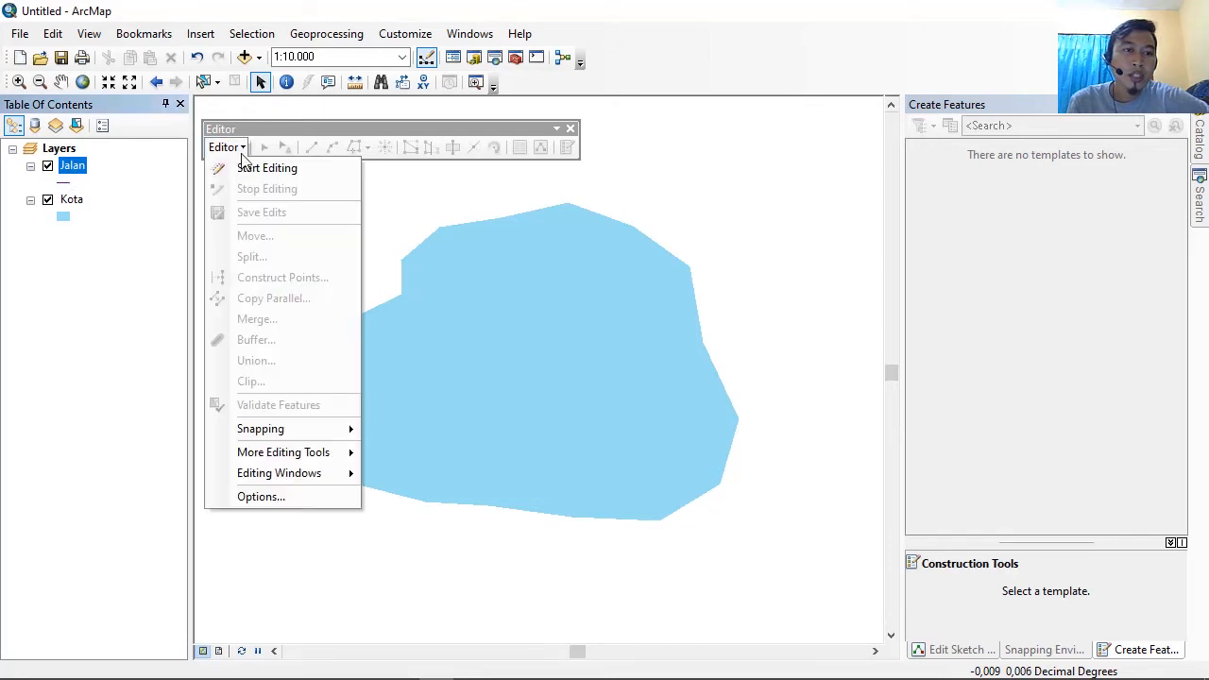
left_click(269, 168)
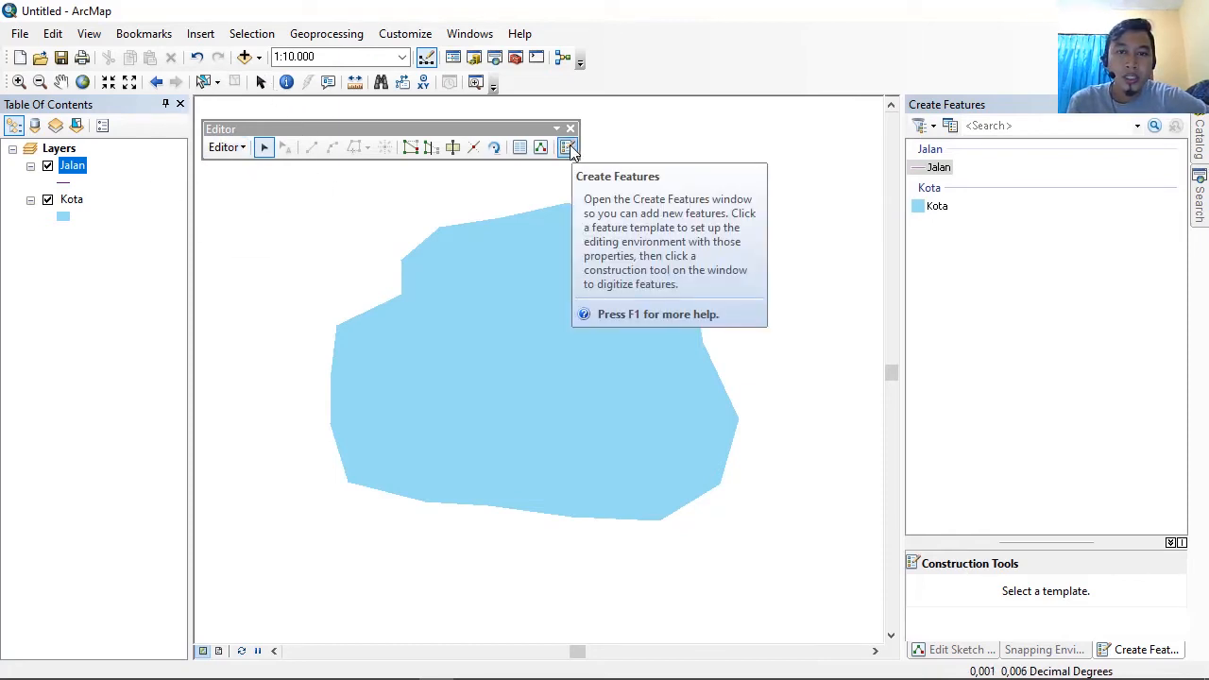
left_click(940, 169)
left_click(672, 173)
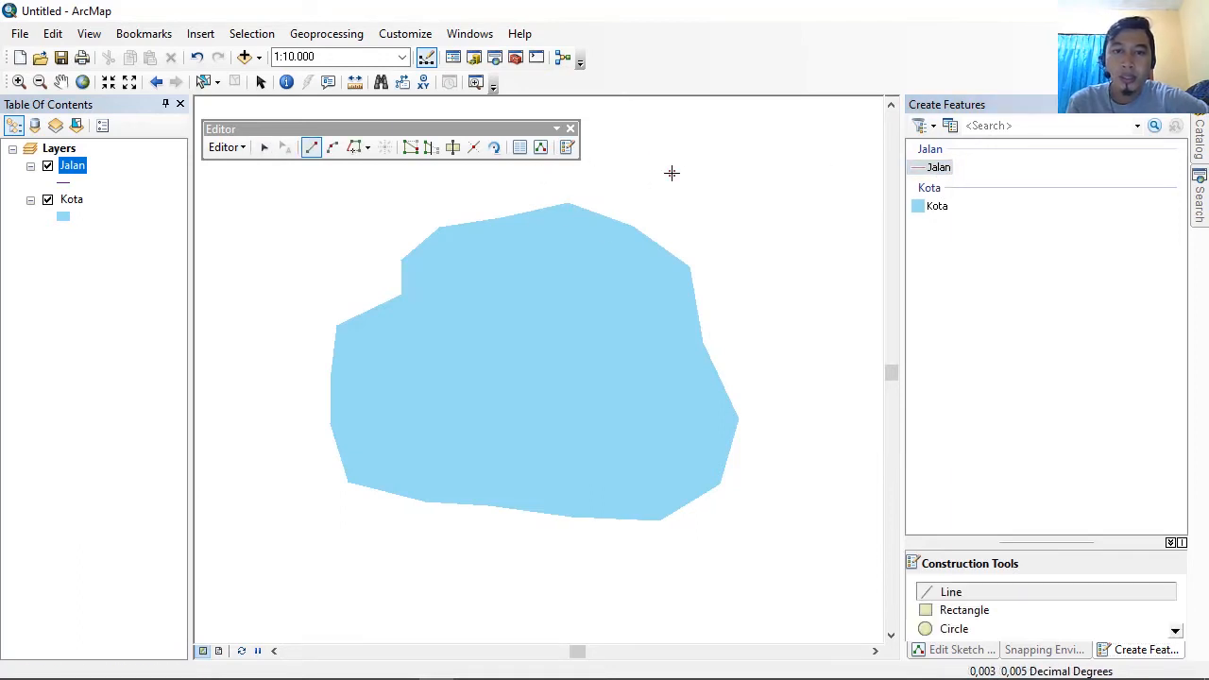
left_click(782, 140)
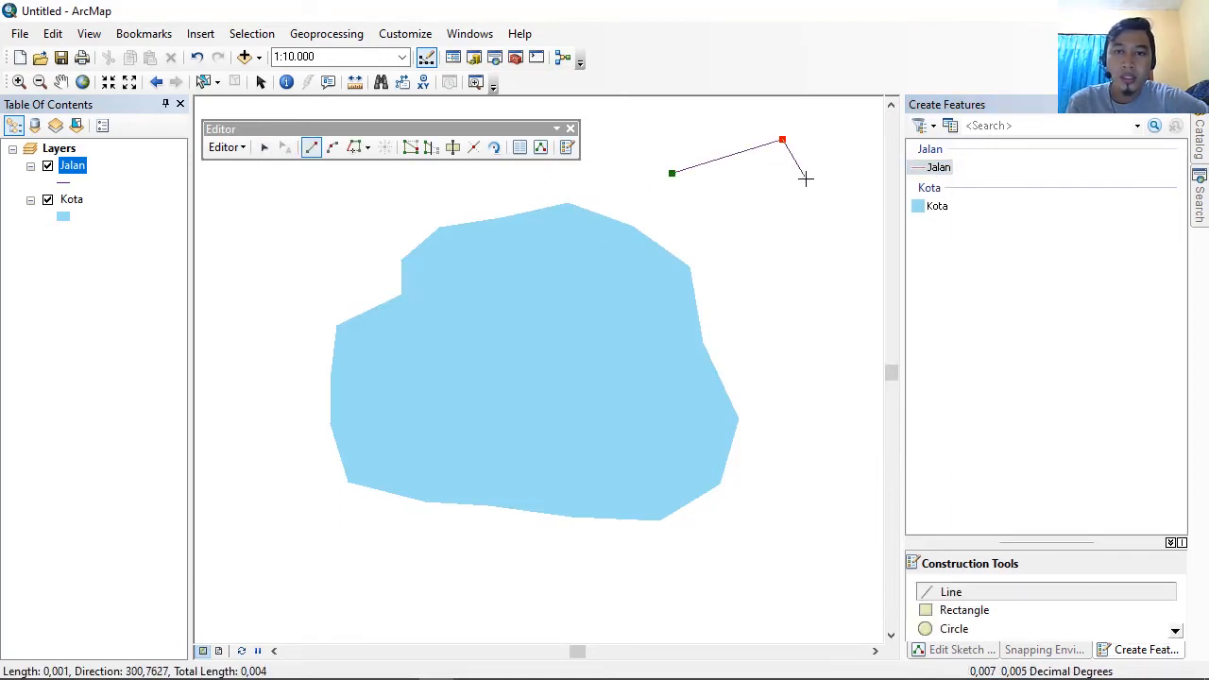
left_click(821, 126)
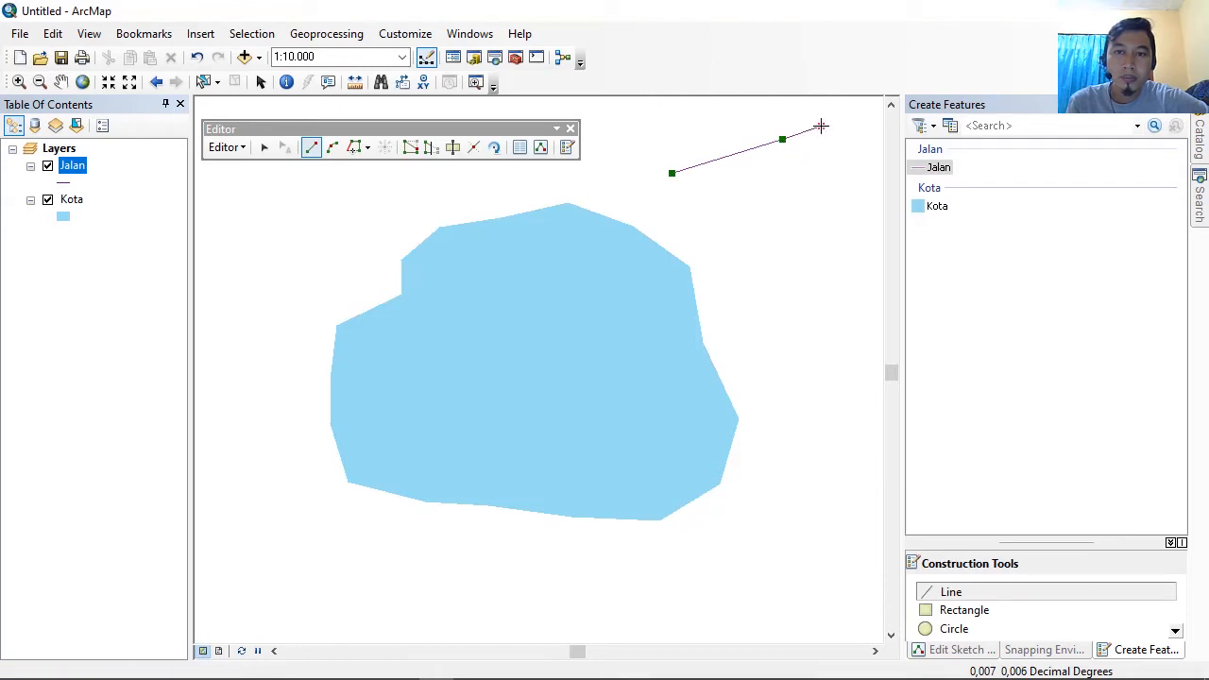
double_click(822, 125)
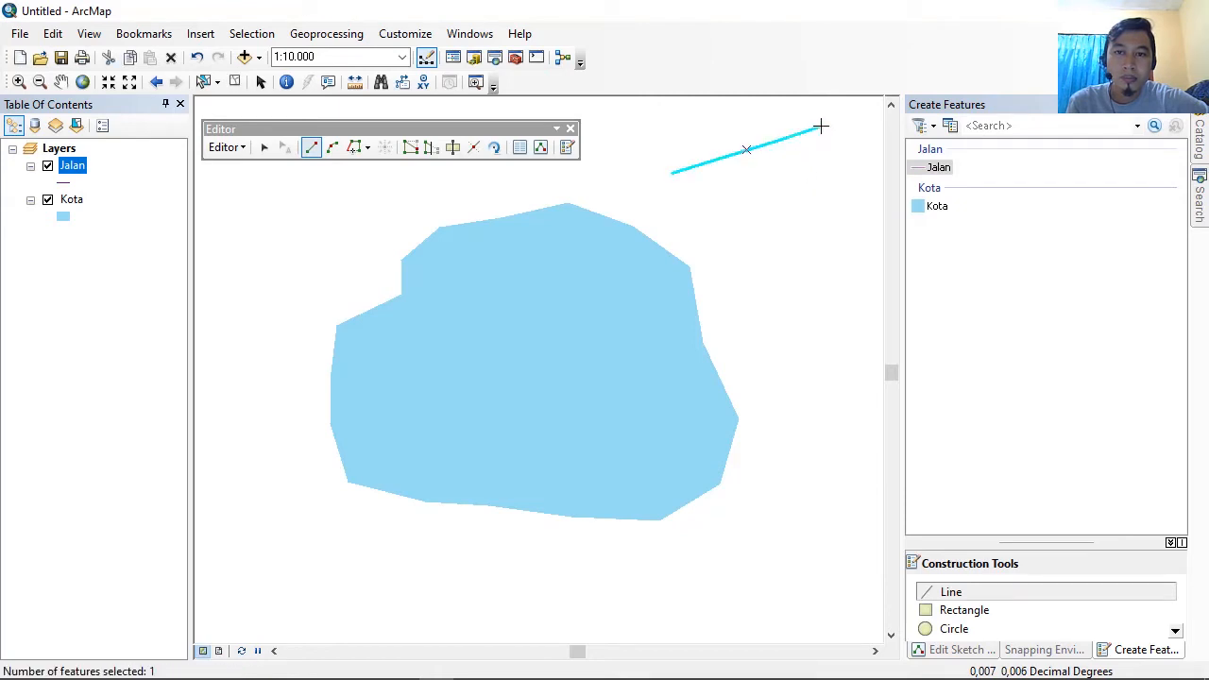
left_click(690, 195)
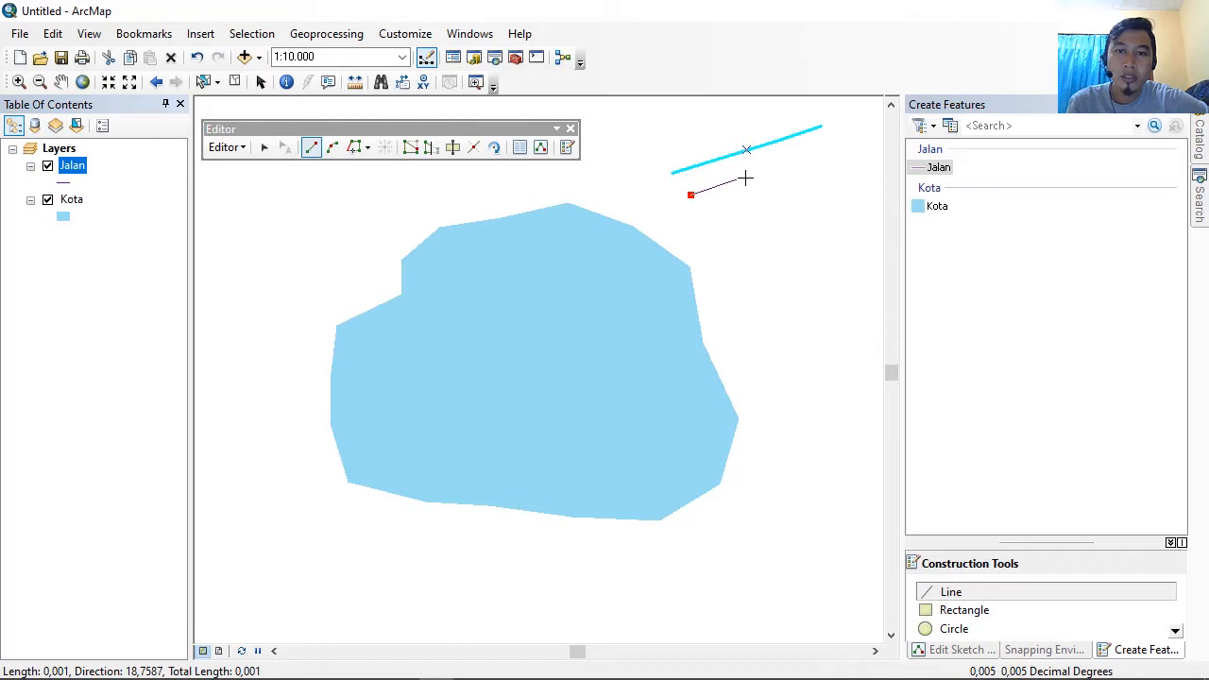
double_click(830, 149)
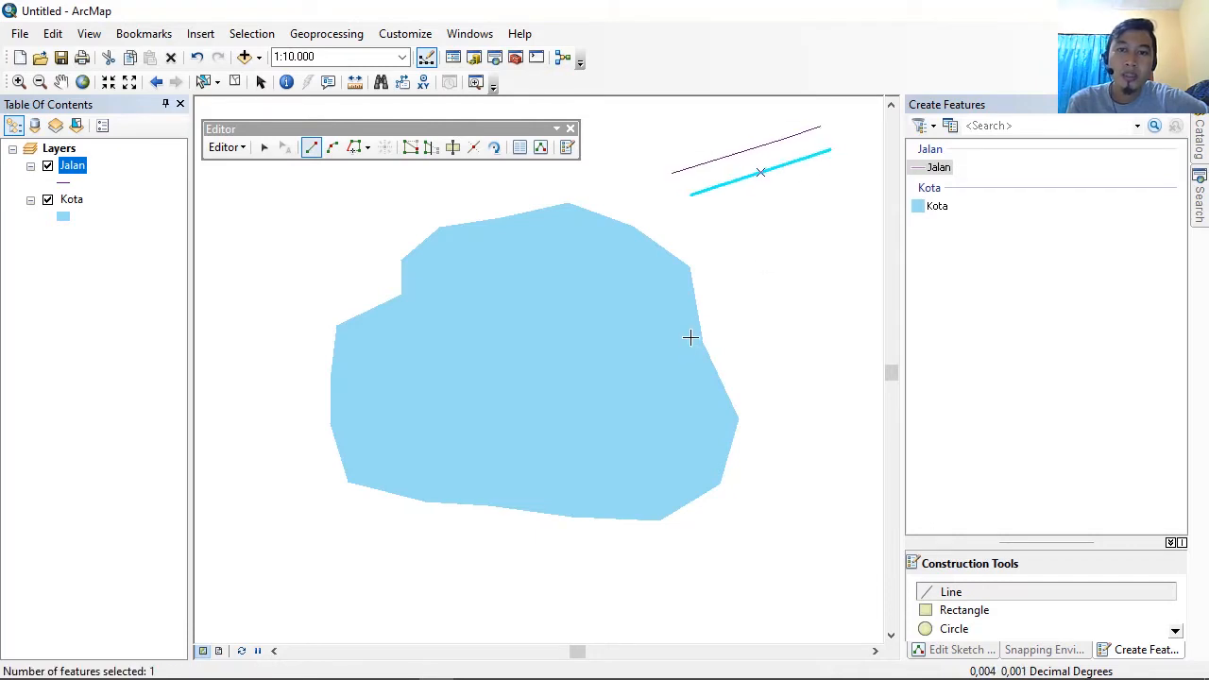
Step: Draw a bent five-vertex Jalan line across the Kota polygon, from near its northeastern edge to its southern edge
left_click(628, 245)
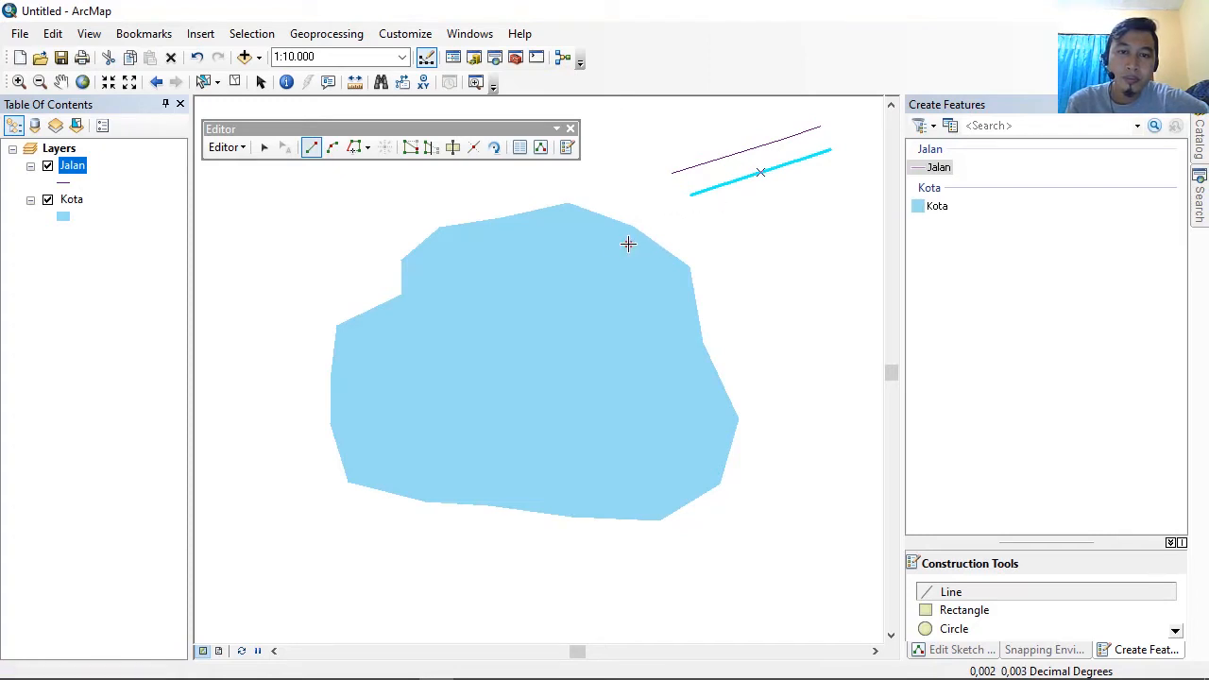
left_click(540, 318)
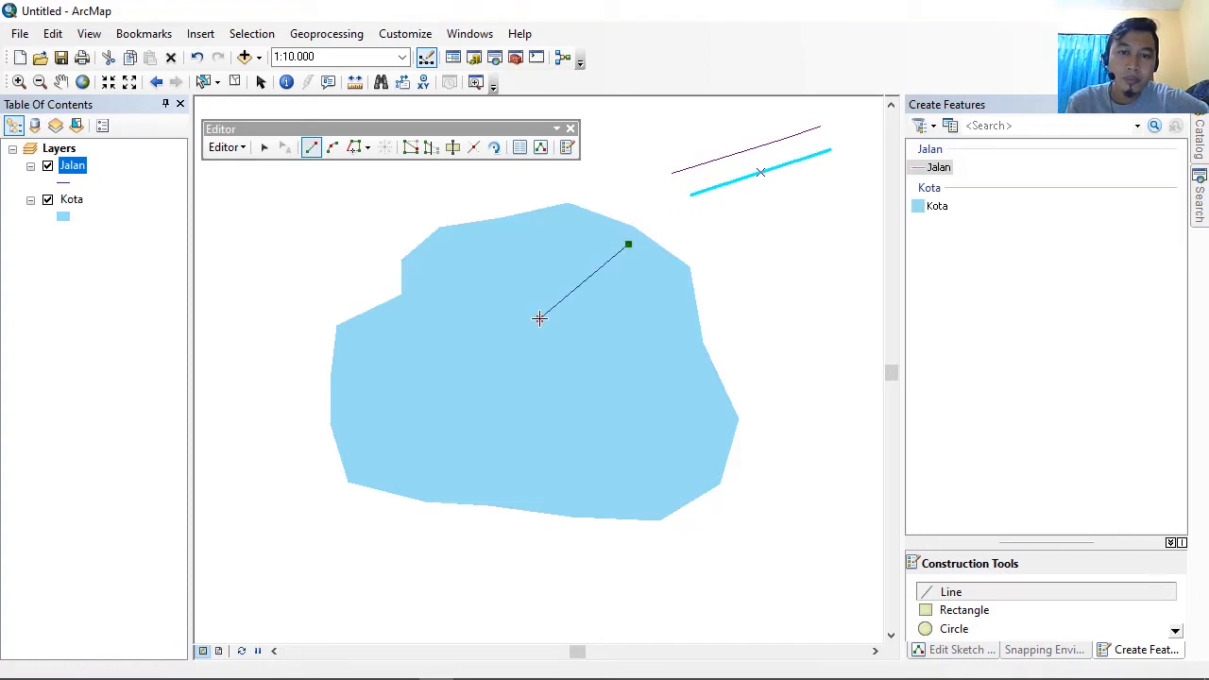
left_click(484, 378)
left_click(534, 409)
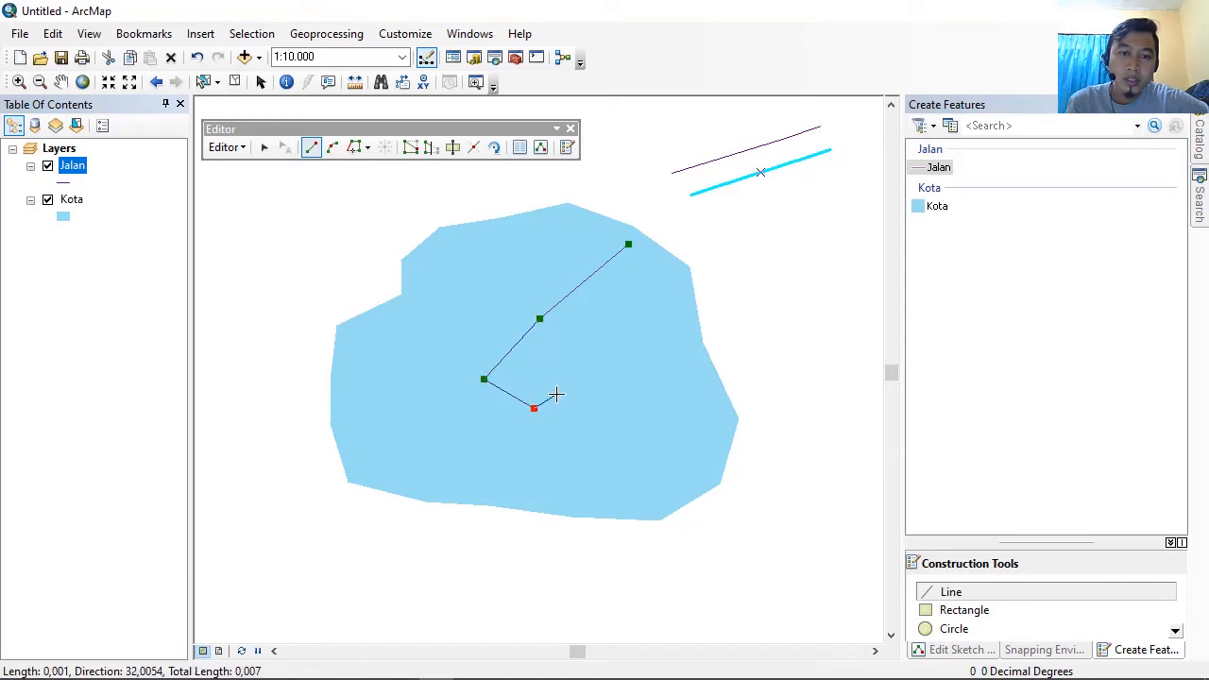
double_click(572, 517)
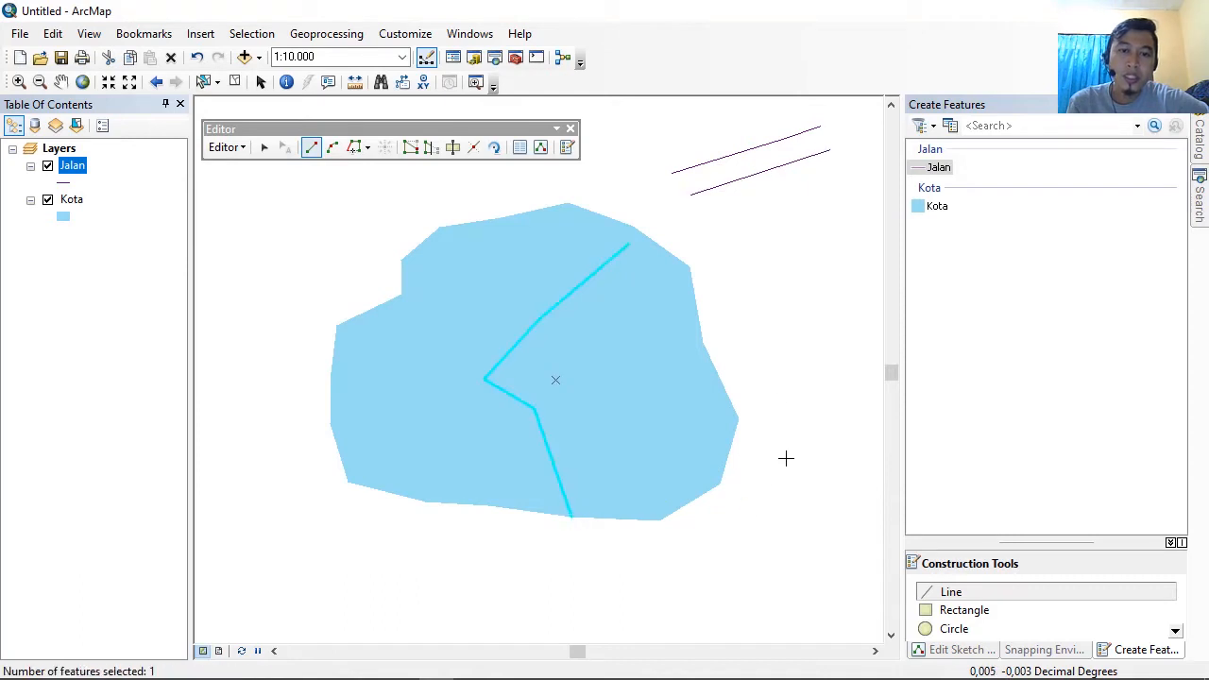
Step: Draw a second five-vertex Jalan line just east of the bent one, roughly following its course to the southern edge of Kota
left_click(651, 255)
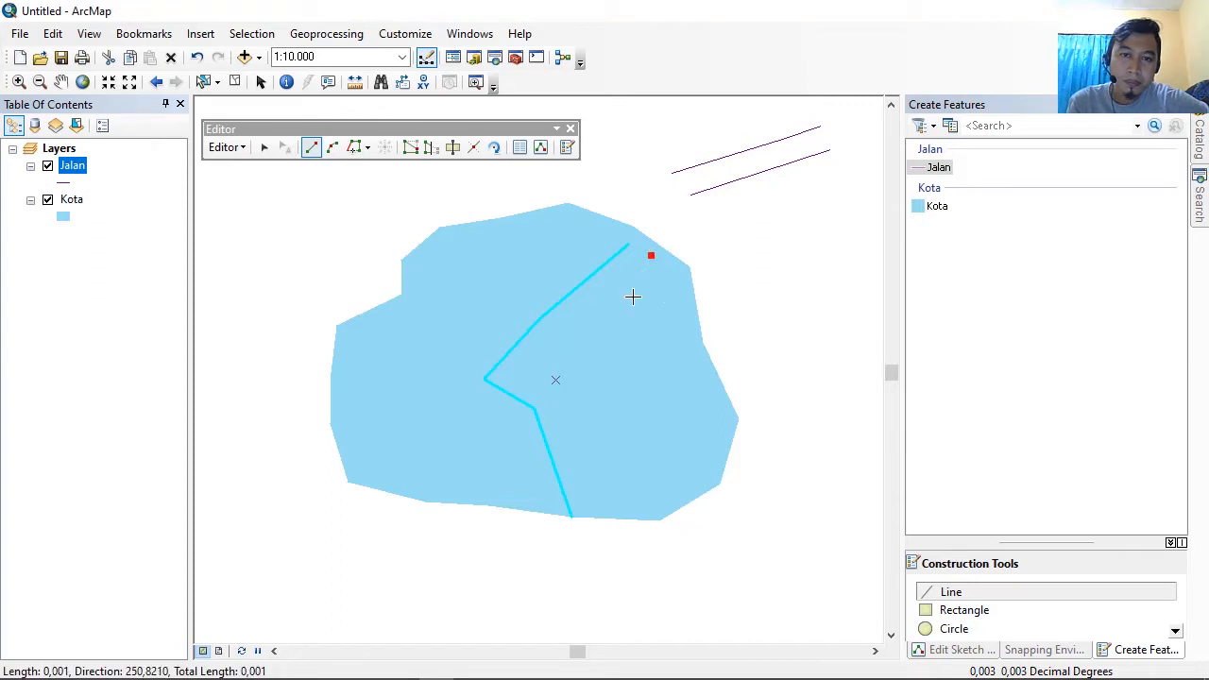
left_click(575, 330)
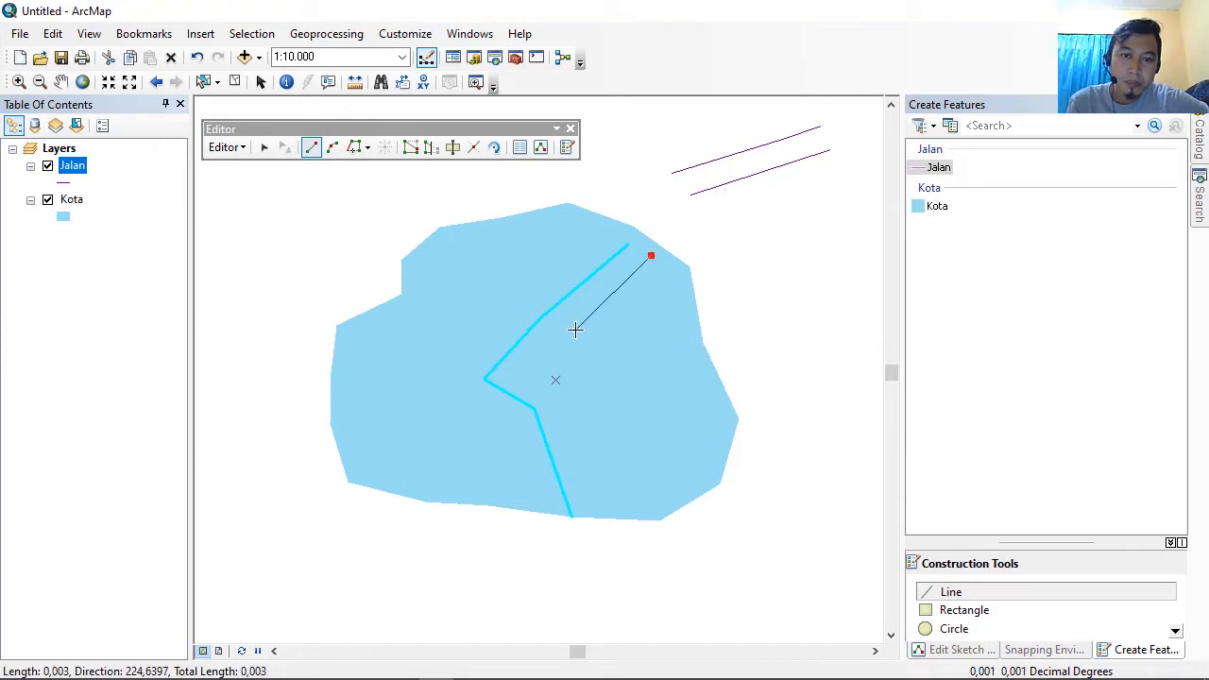
left_click(545, 376)
left_click(575, 428)
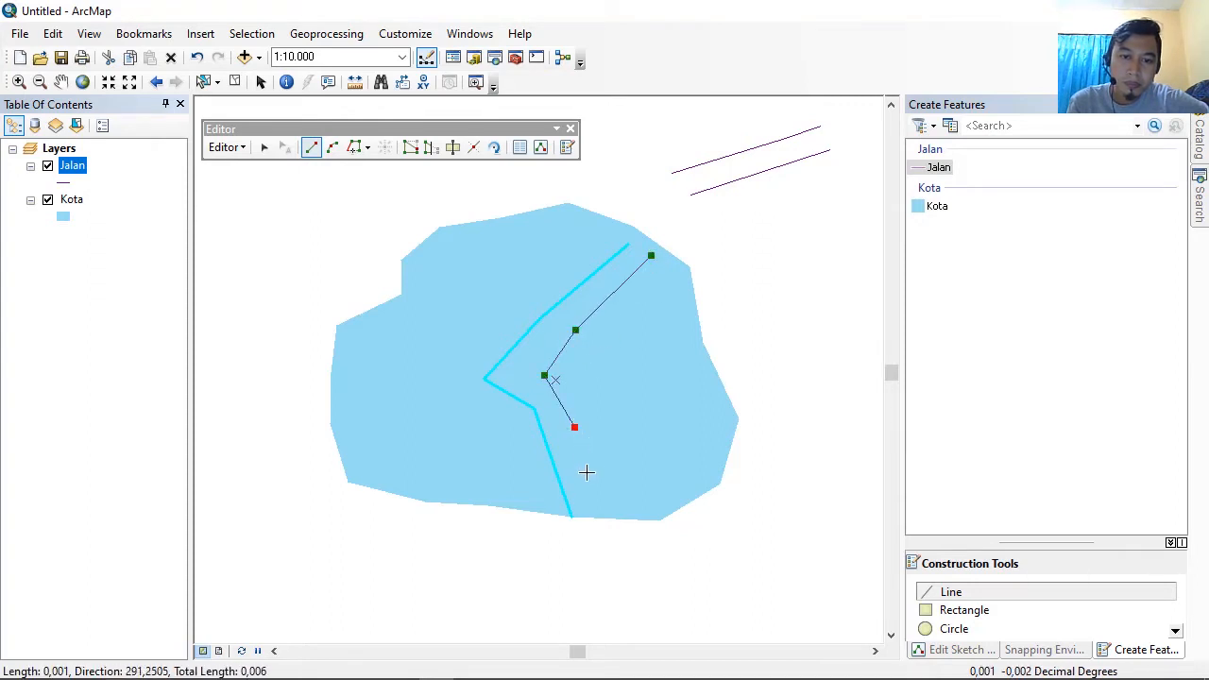
double_click(601, 519)
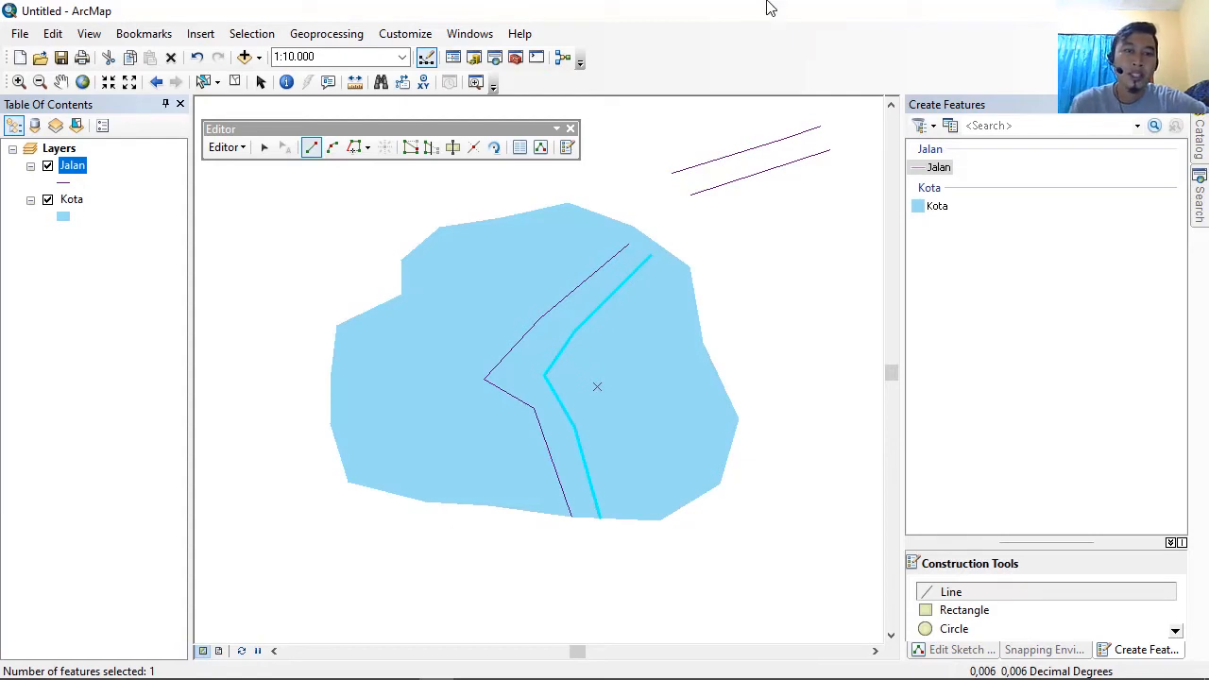
Step: Stop the edit session and save the new Jalan lines
left_click(237, 148)
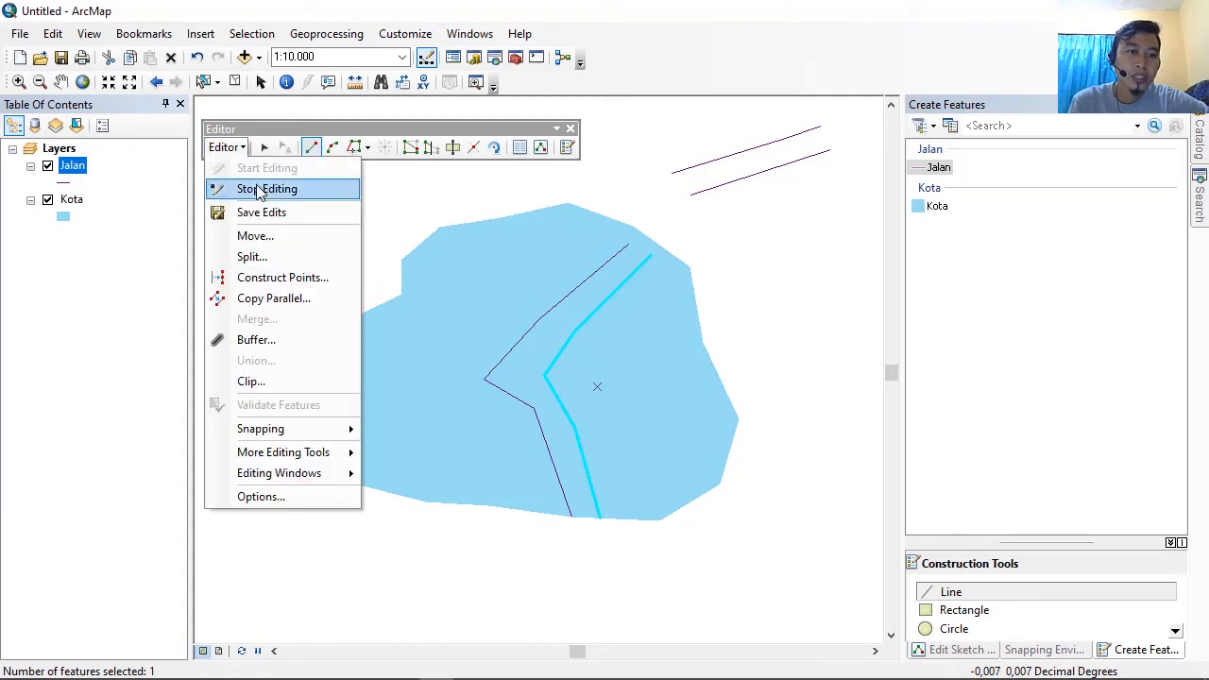
left_click(260, 190)
left_click(532, 402)
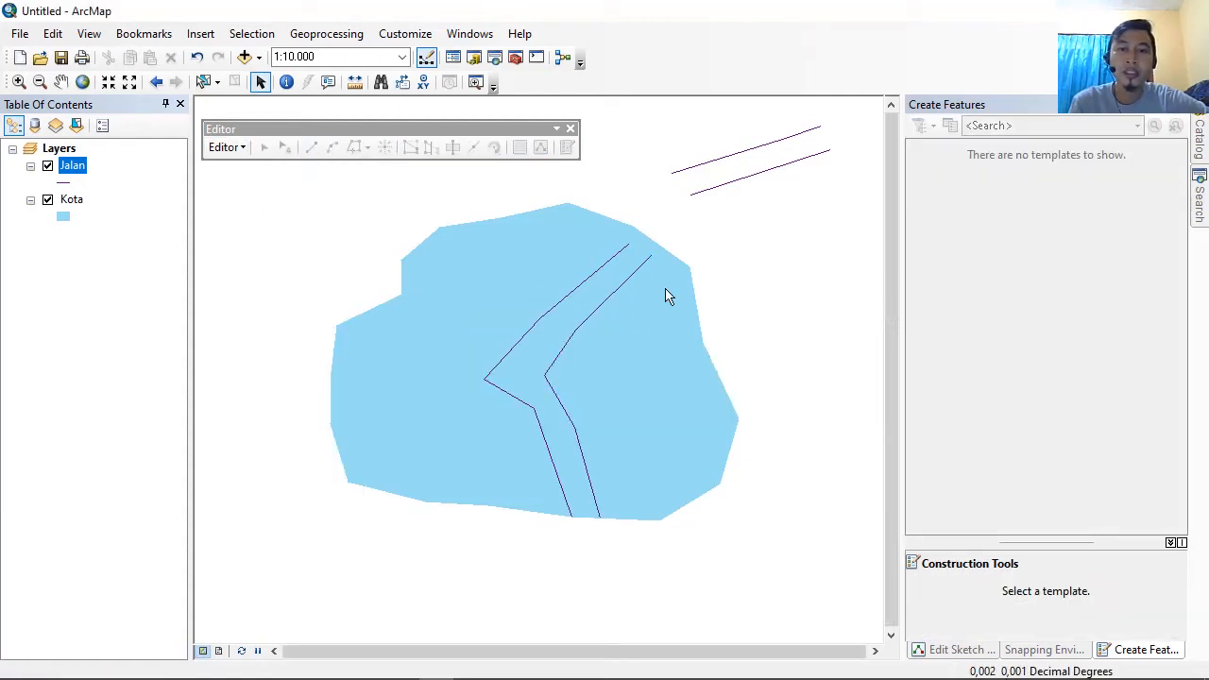
Step: Switch the visibility of the Jalan and Kota layers off and on to examine each layer's features on the map
left_click(47, 168)
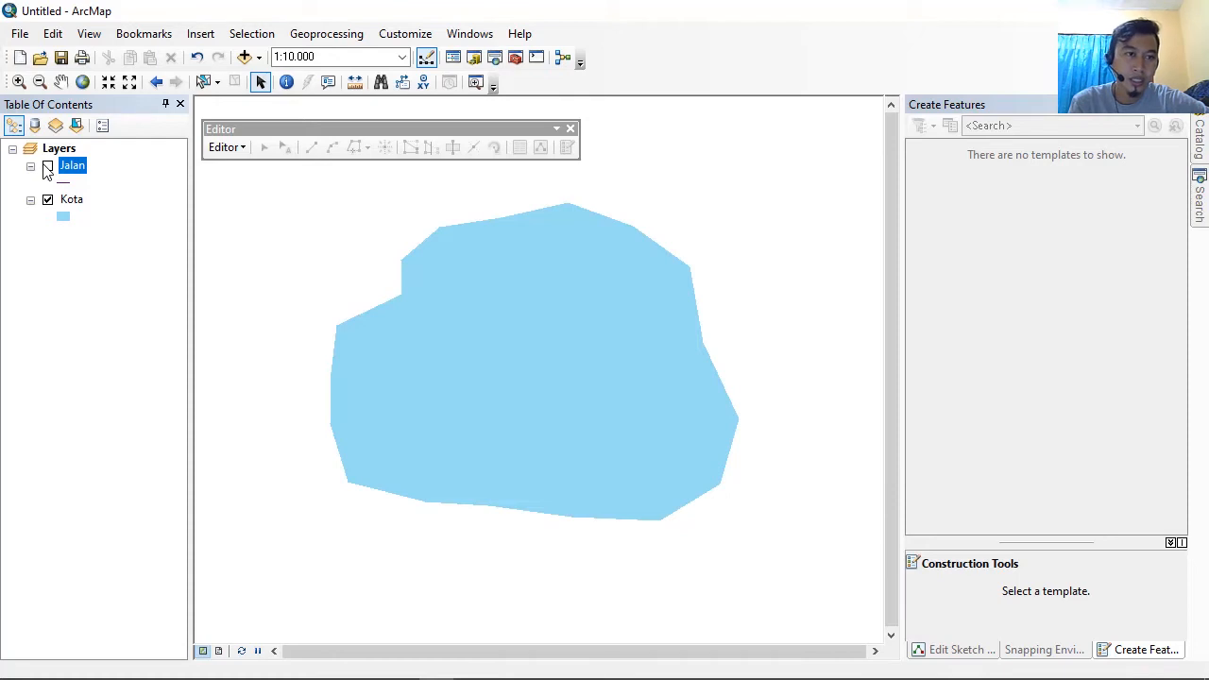
left_click(47, 167)
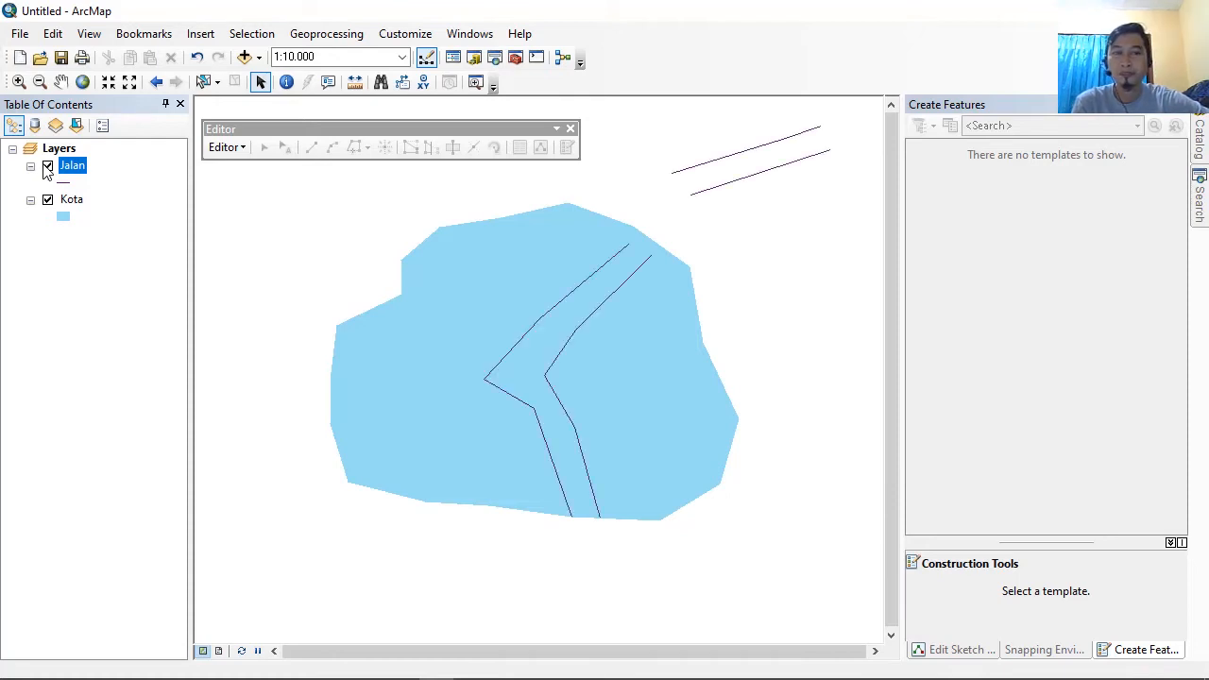
left_click(47, 167)
left_click(47, 167)
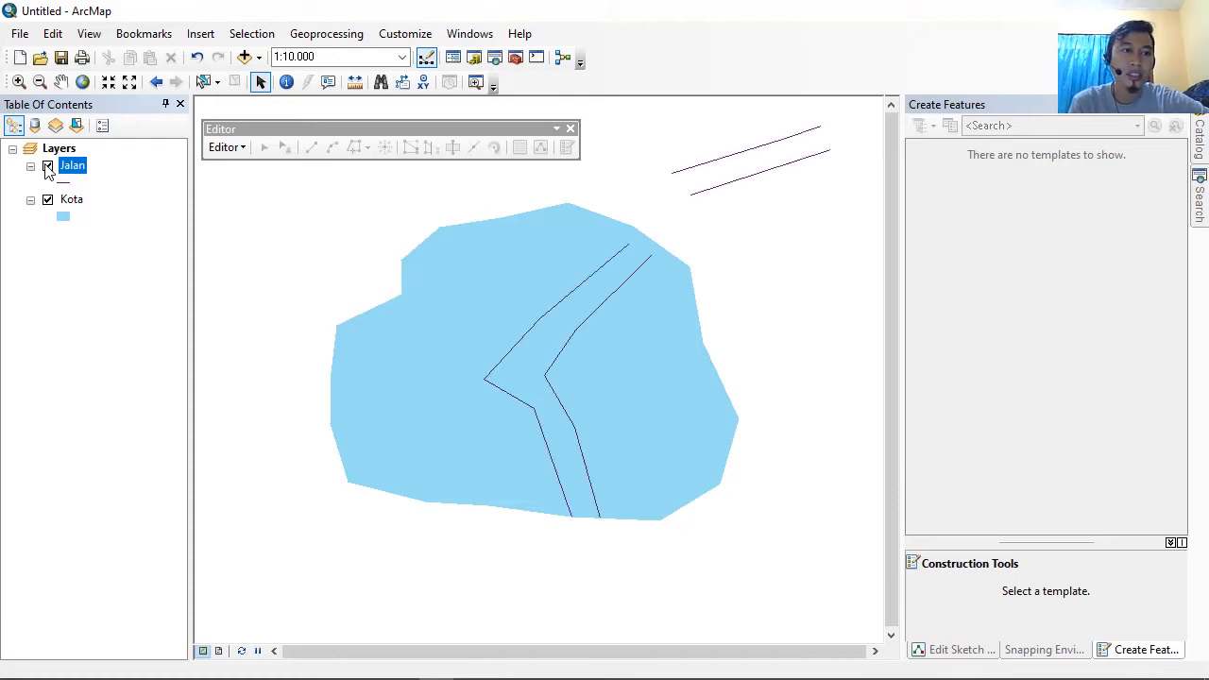
left_click(47, 200)
left_click(48, 200)
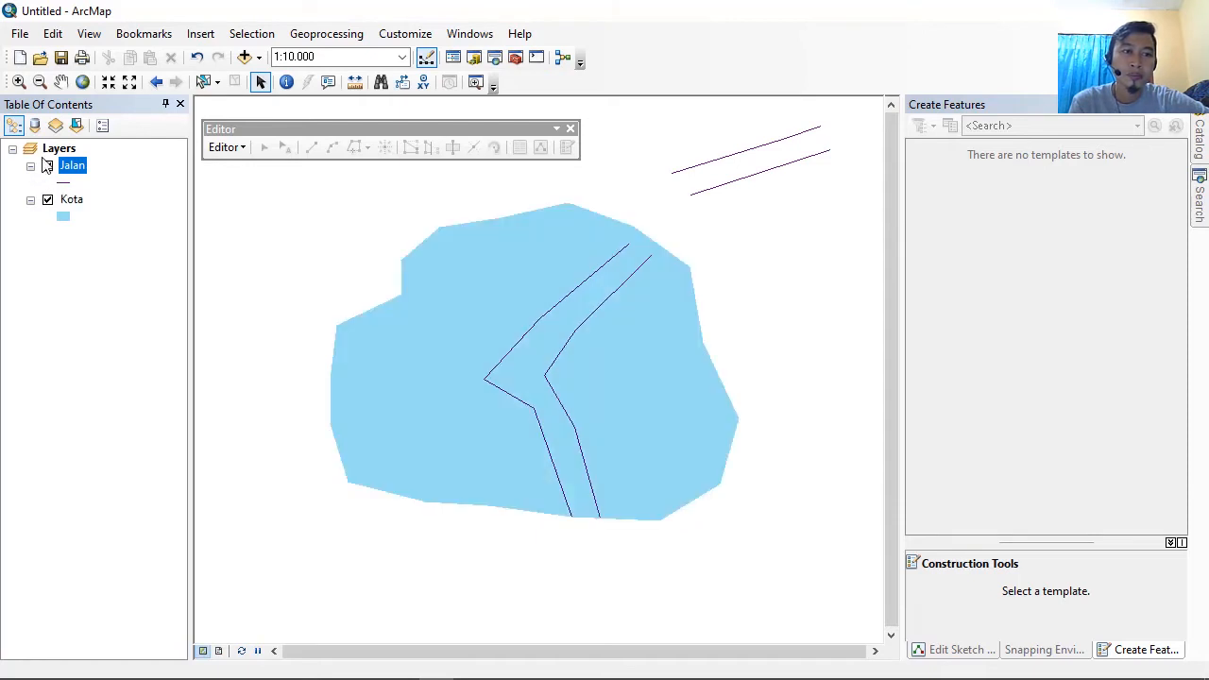
left_click(48, 168)
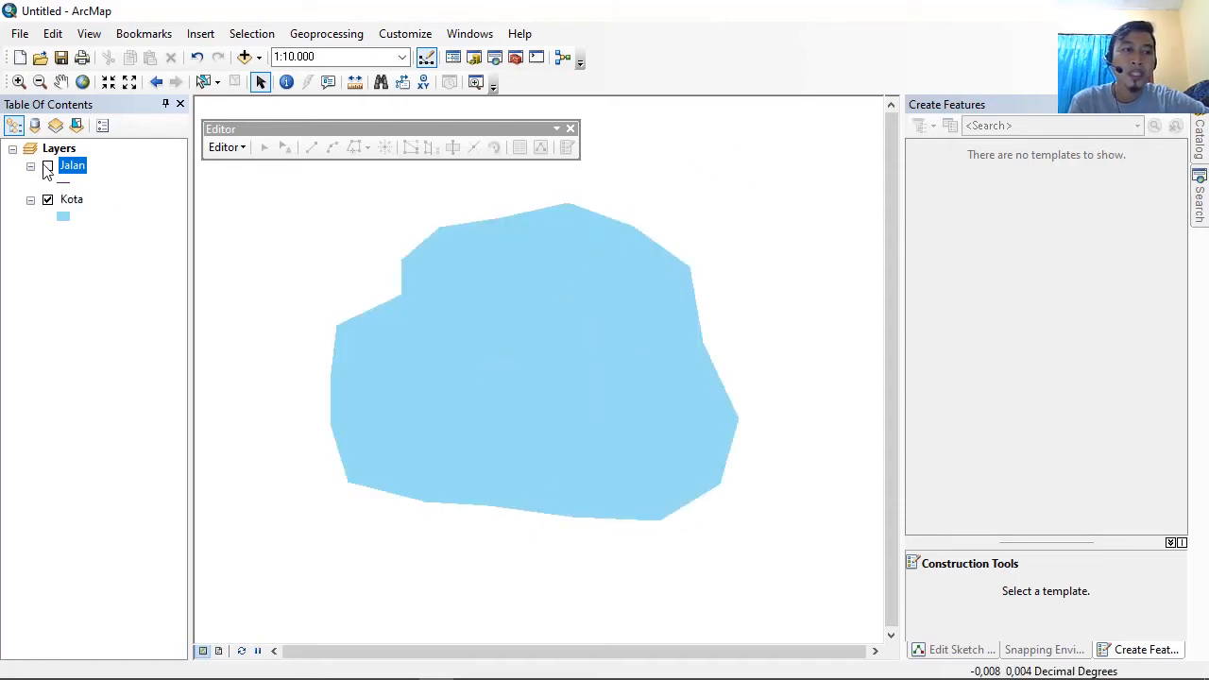
left_click(47, 167)
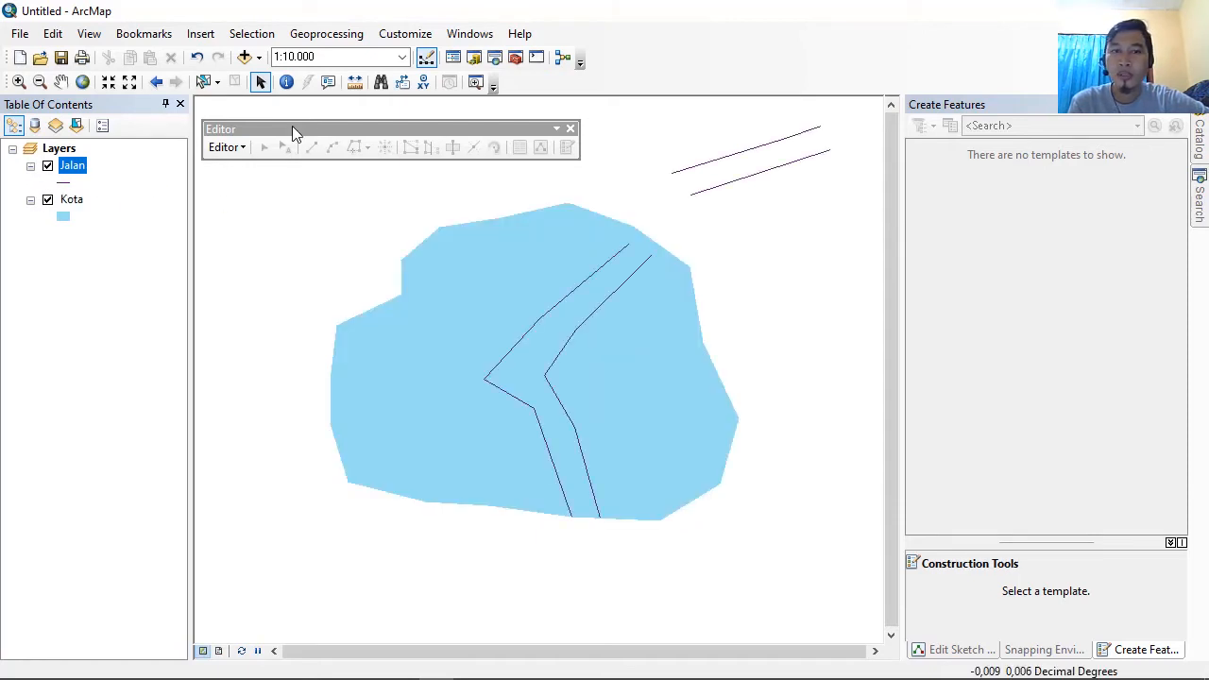
Step: Set up a new shapefile named Rumah in D:\Arcgis with the Point feature type
left_click(1202, 140)
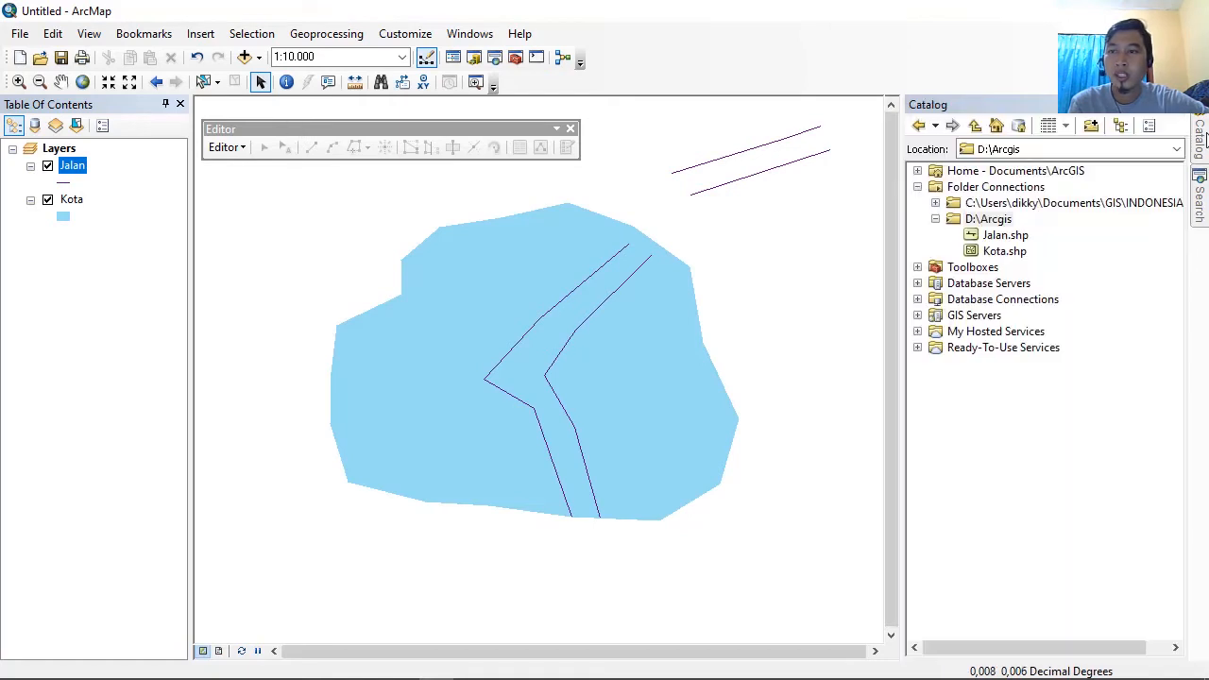
left_click(995, 223)
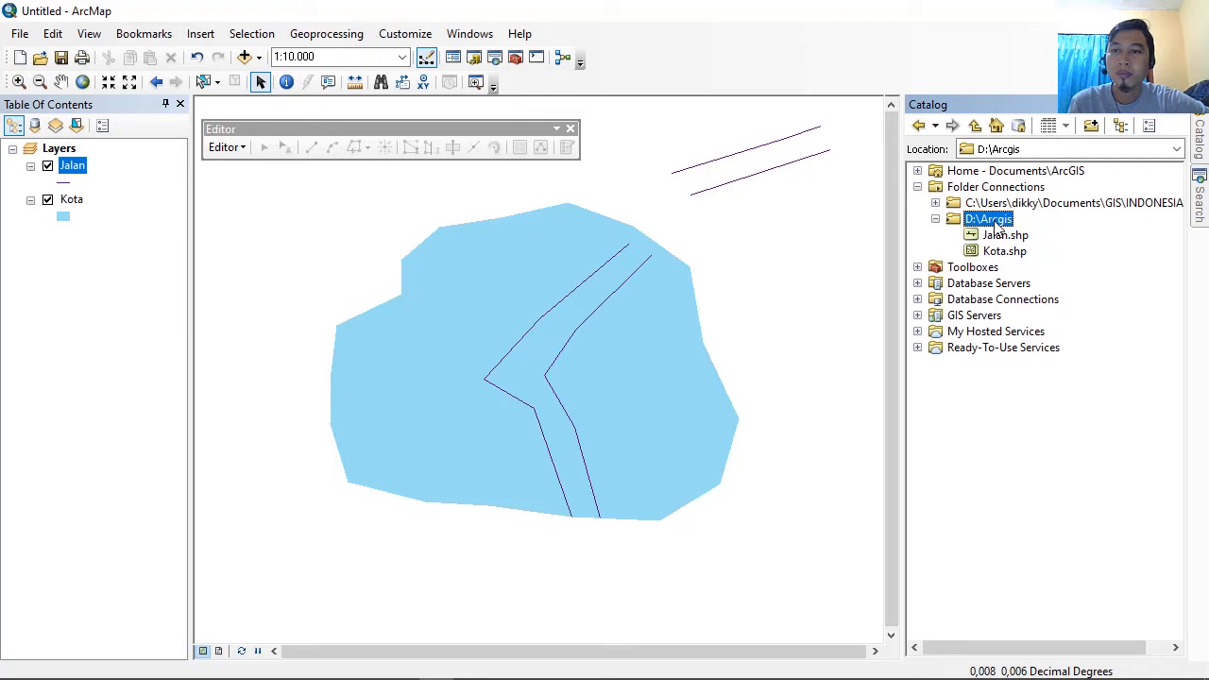
right_click(997, 229)
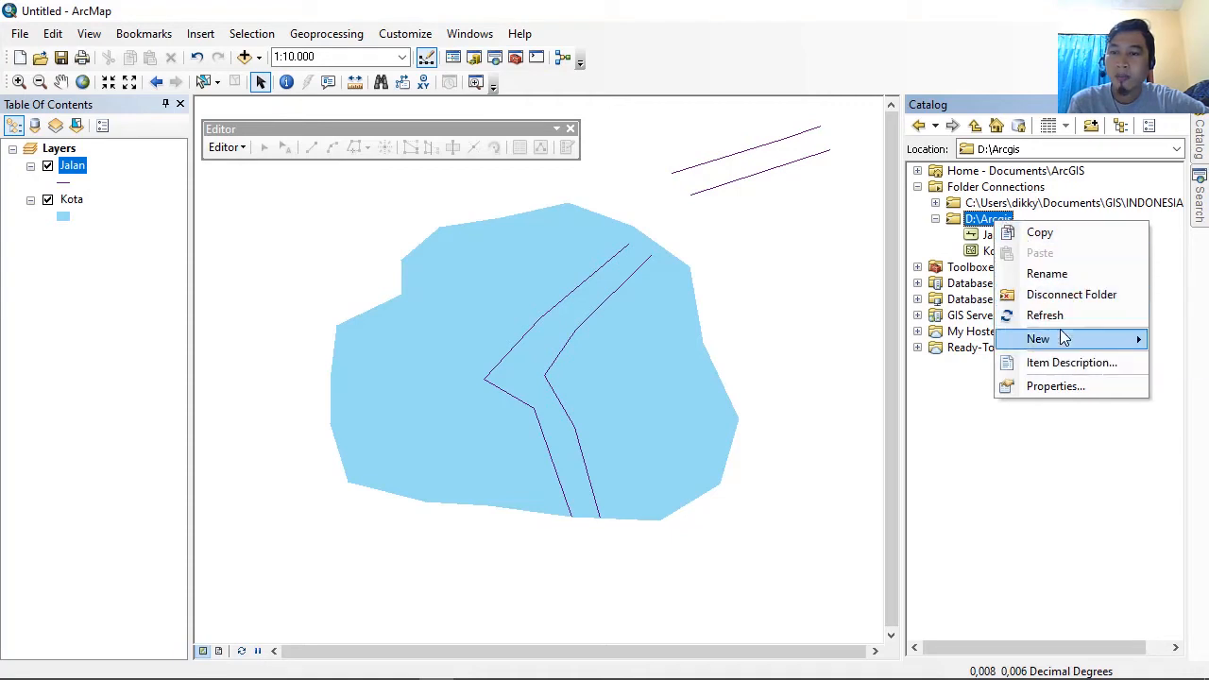
mouse_move(1051, 339)
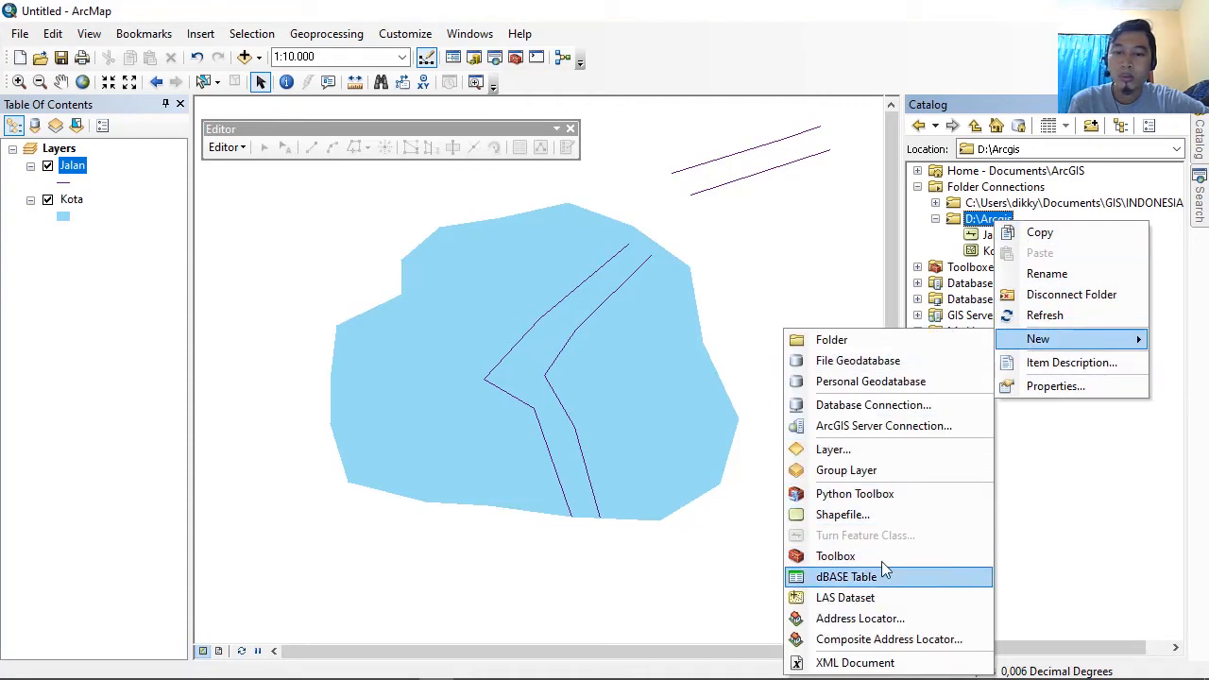
left_click(843, 514)
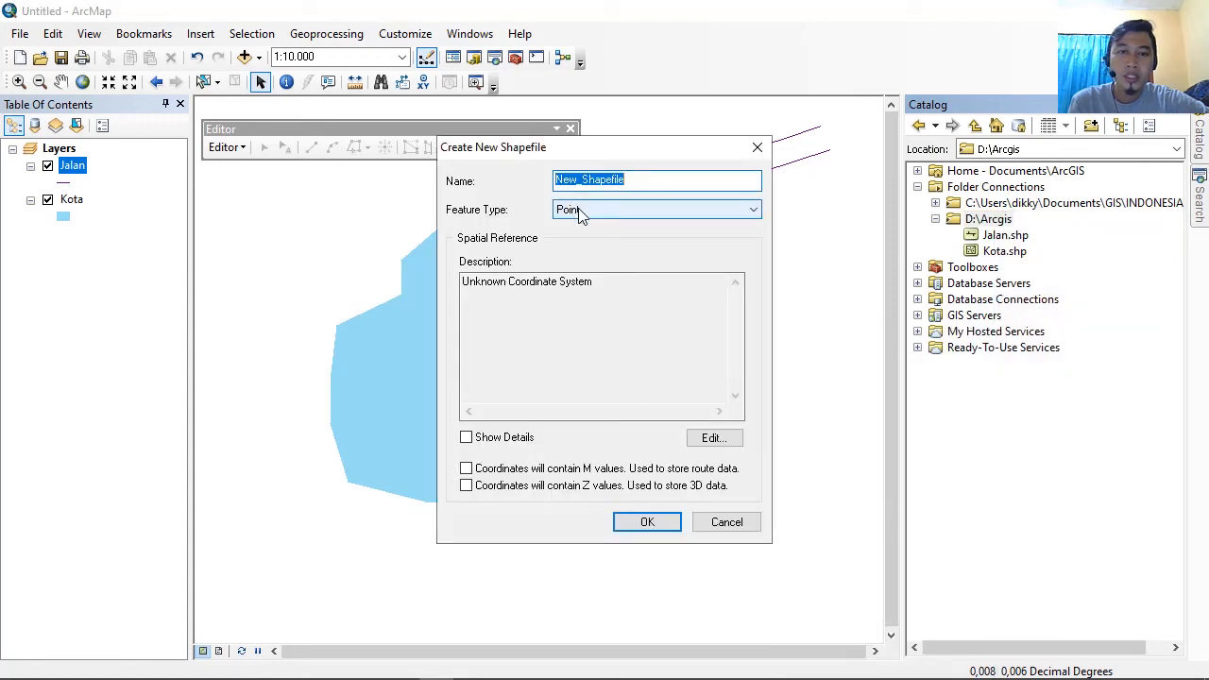
left_click_drag(659, 179, 533, 183)
type("Rumah")
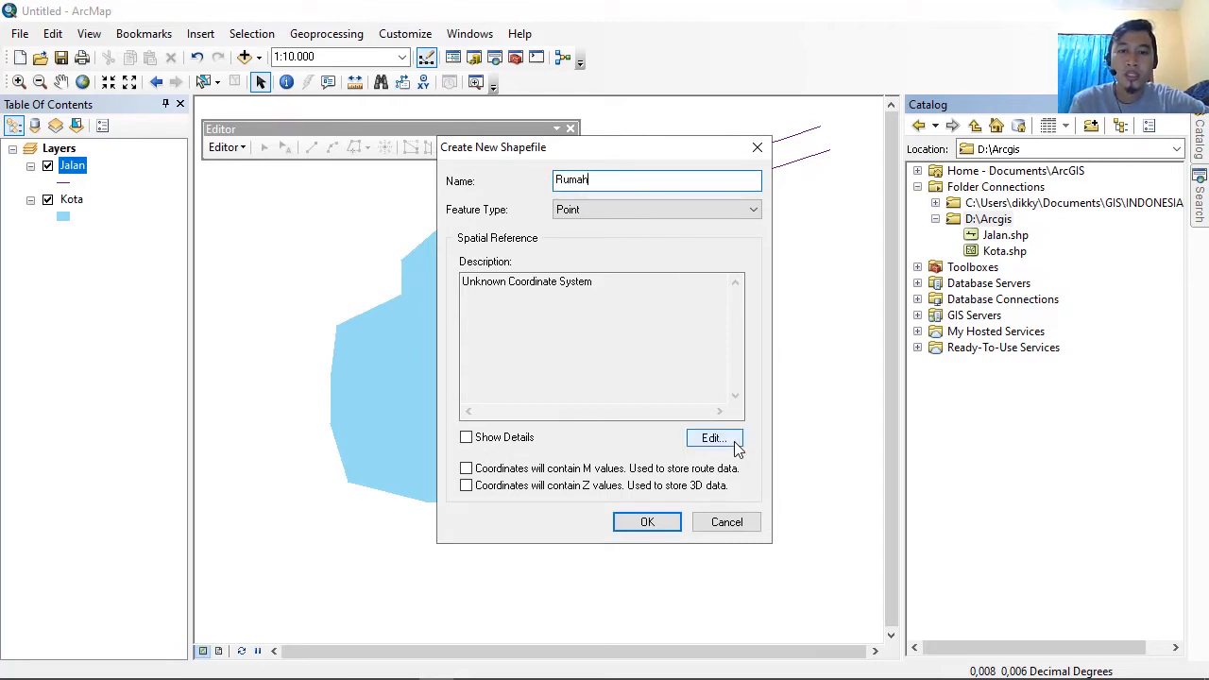
Step: Assign the World geographic coordinate system WGS 1984 to the Rumah shapefile and create it
left_click(736, 443)
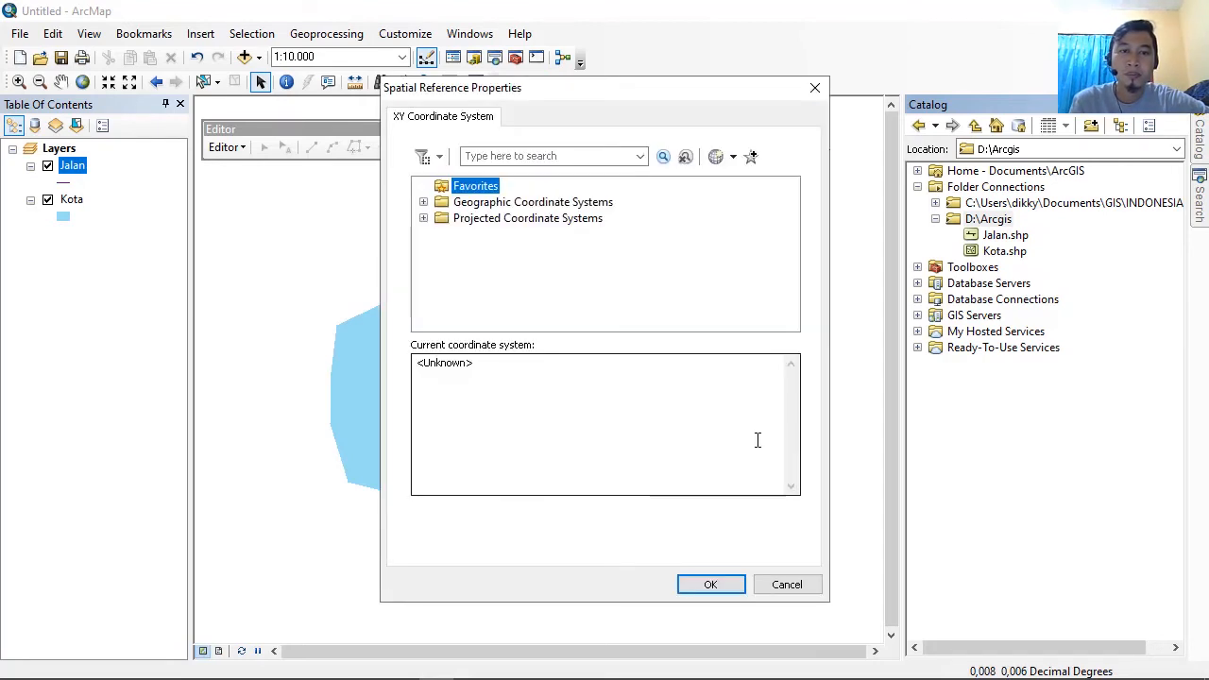
left_click(423, 202)
scroll(463, 317, "down", 3)
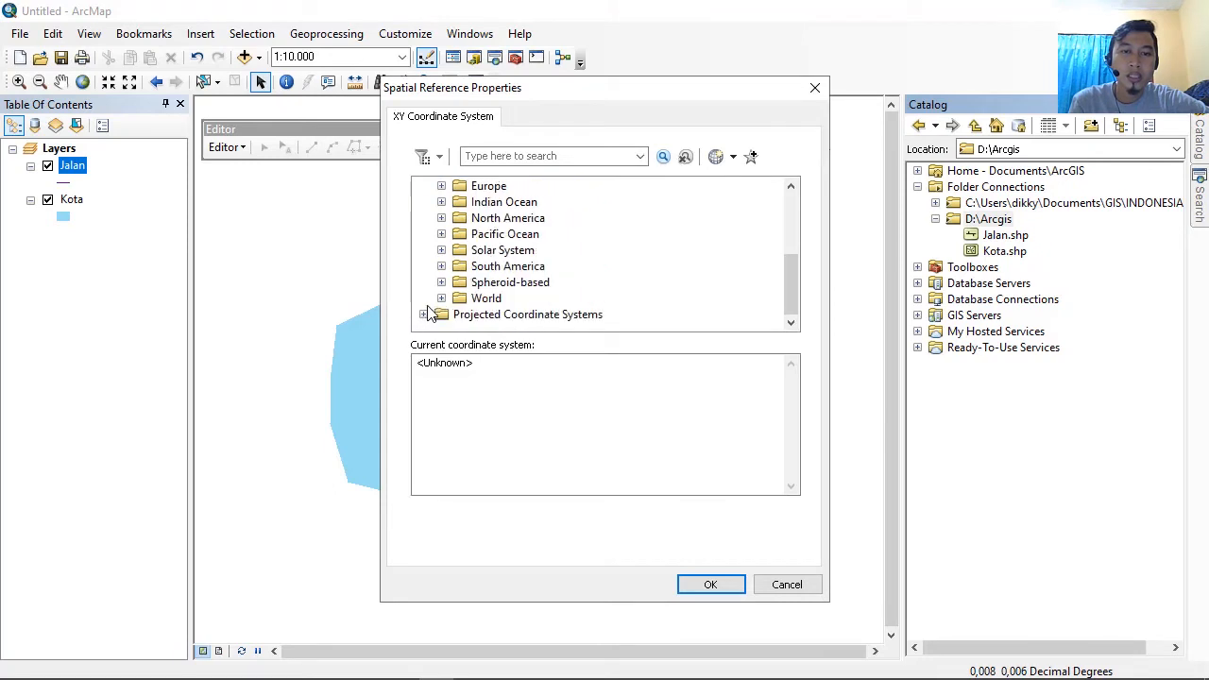
left_click(441, 298)
scroll(491, 280, "down", 3)
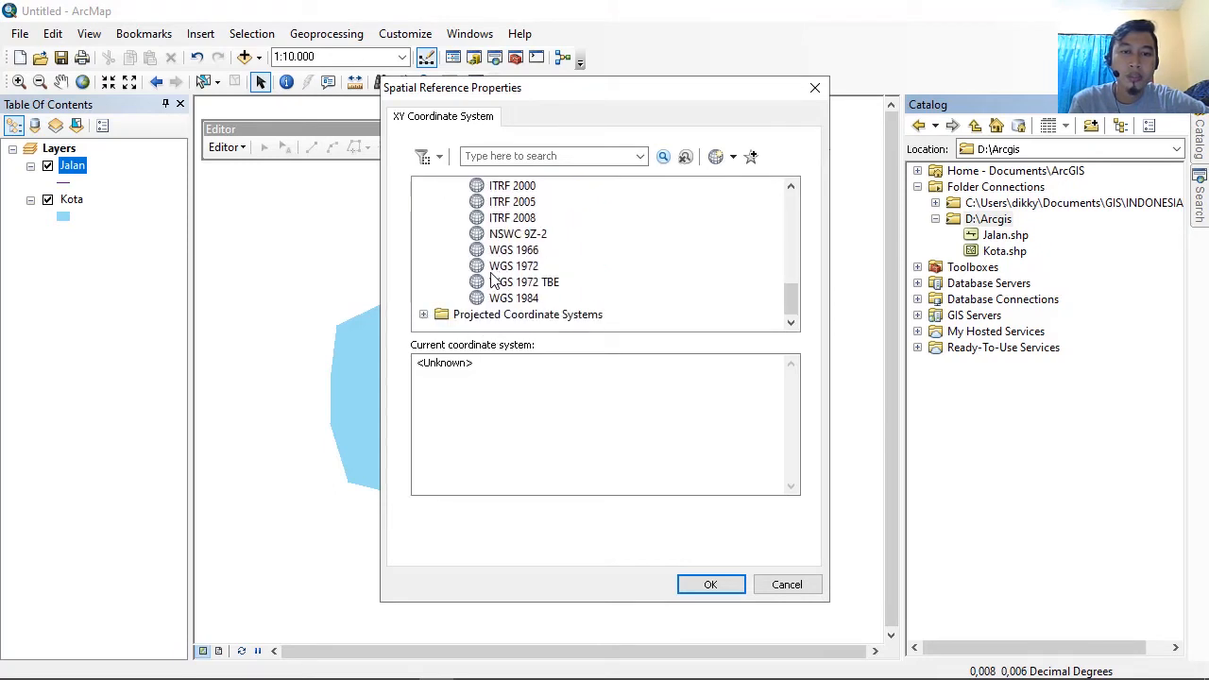
left_click(510, 299)
left_click(709, 583)
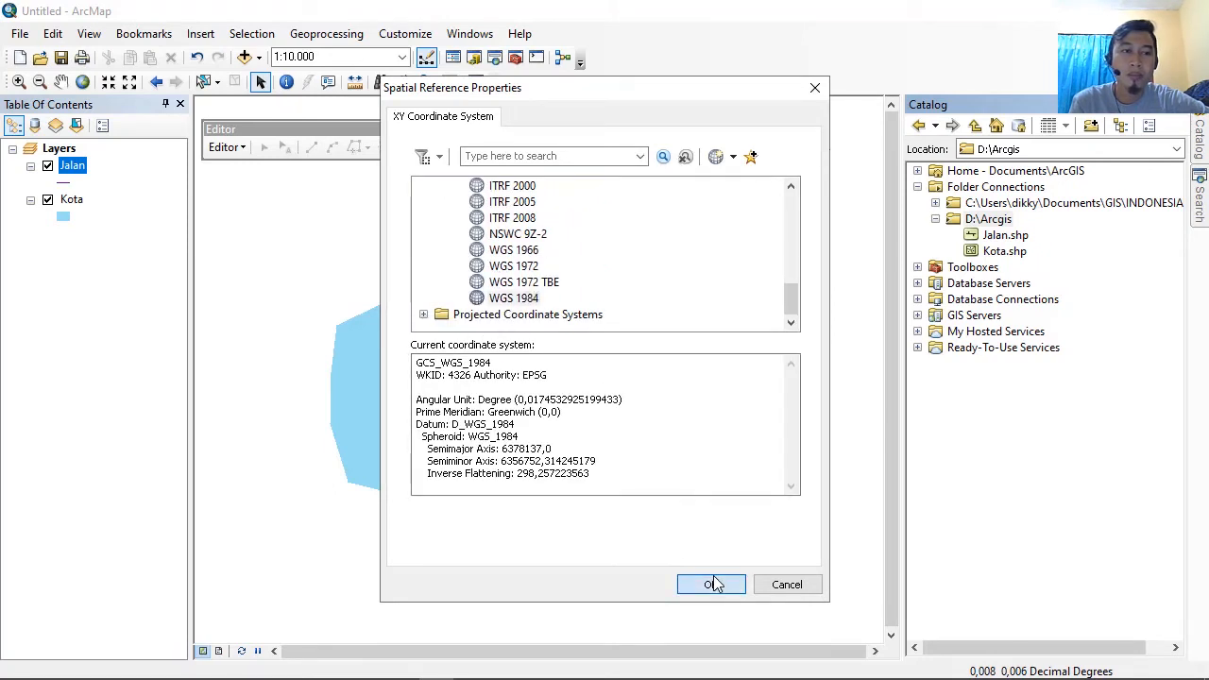
left_click(648, 521)
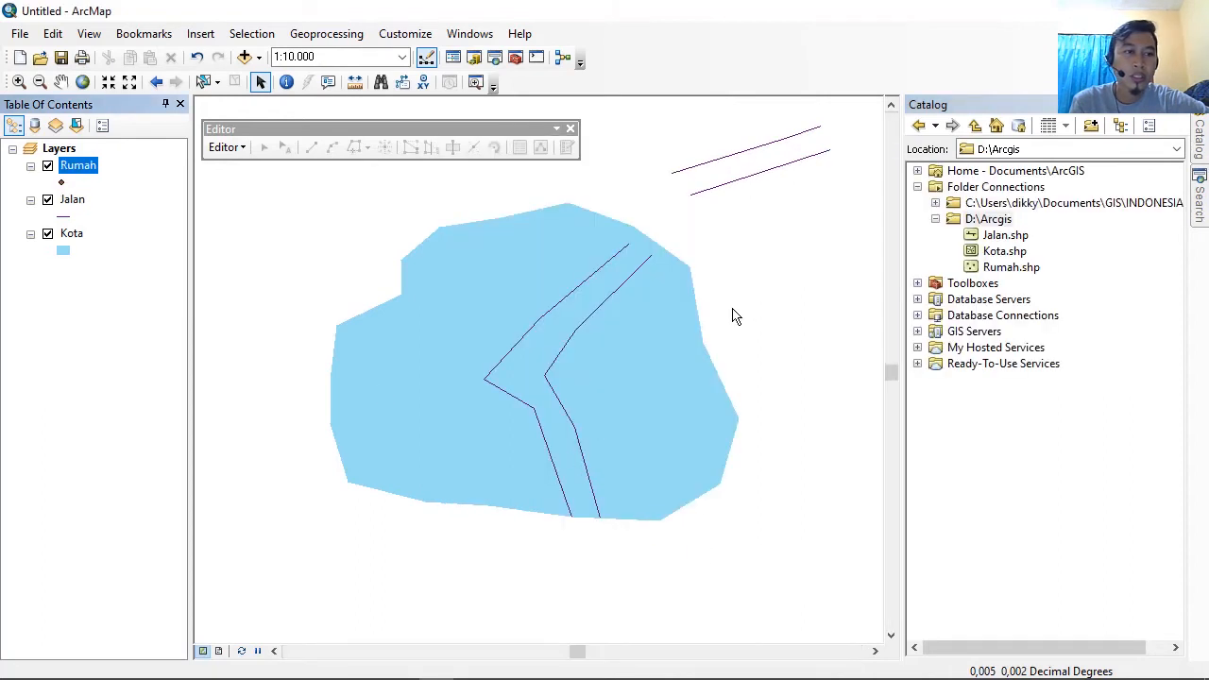
Step: Start an edit session and place ten Rumah points inside the Kota polygon, on both sides of the Jalan lines
left_click(225, 148)
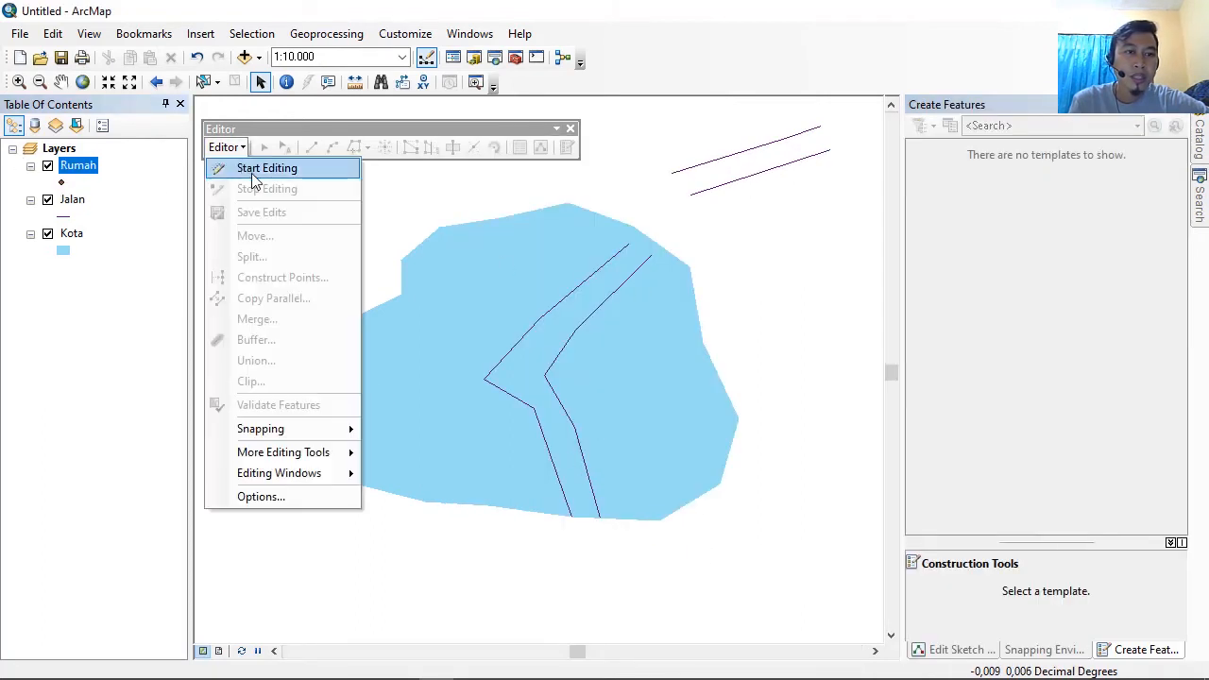
left_click(250, 170)
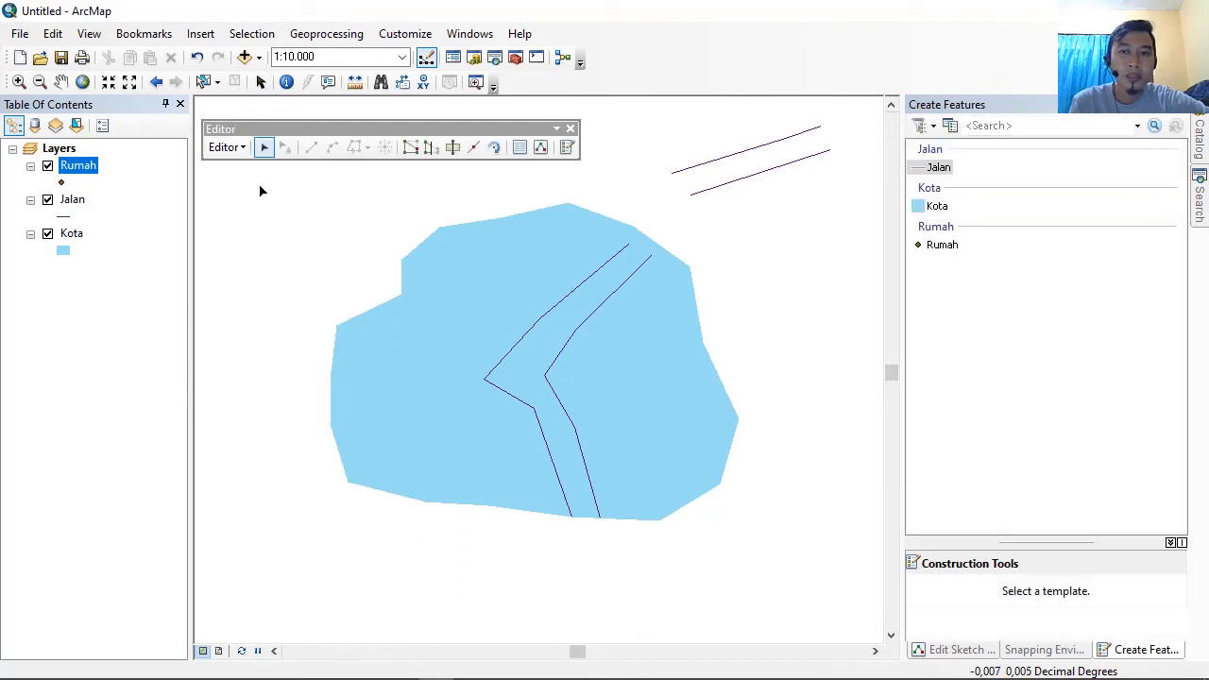
left_click(933, 251)
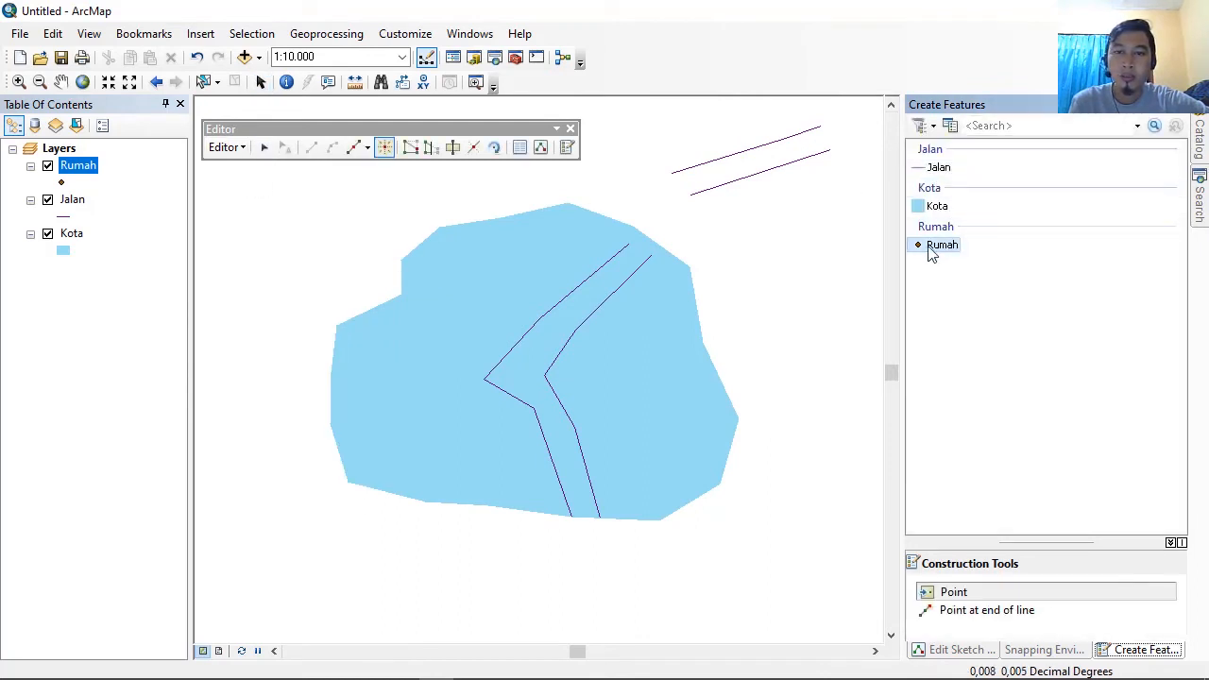
left_click(547, 249)
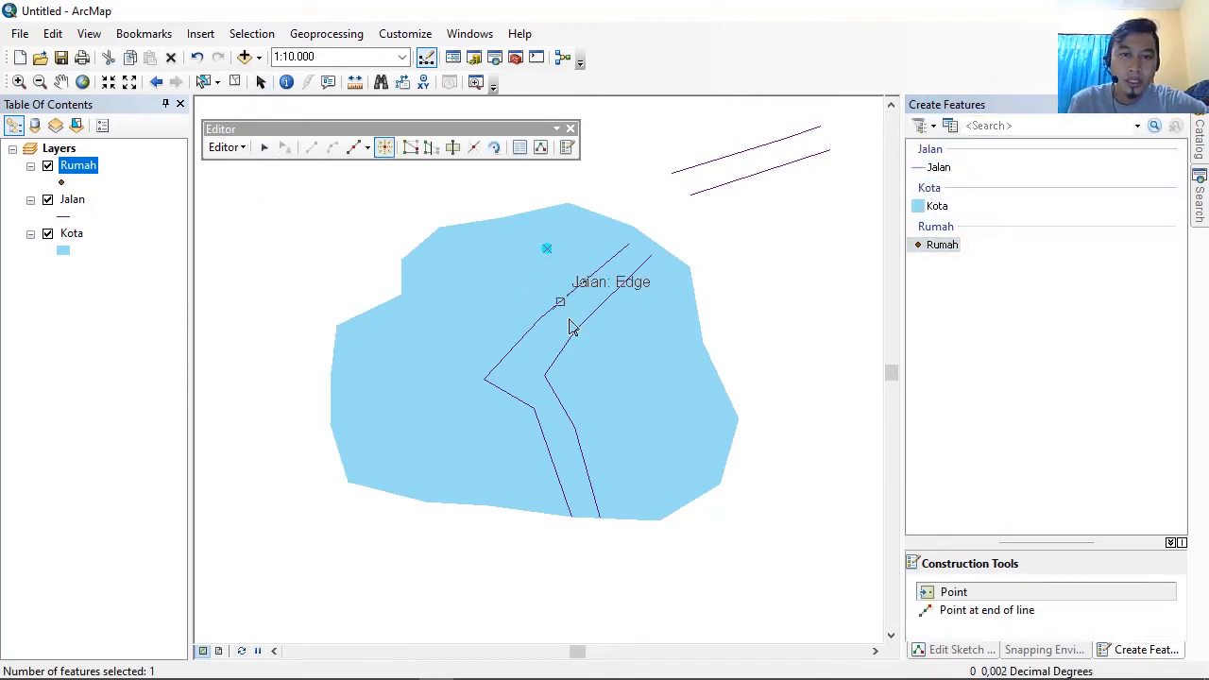
left_click(659, 343)
left_click(414, 408)
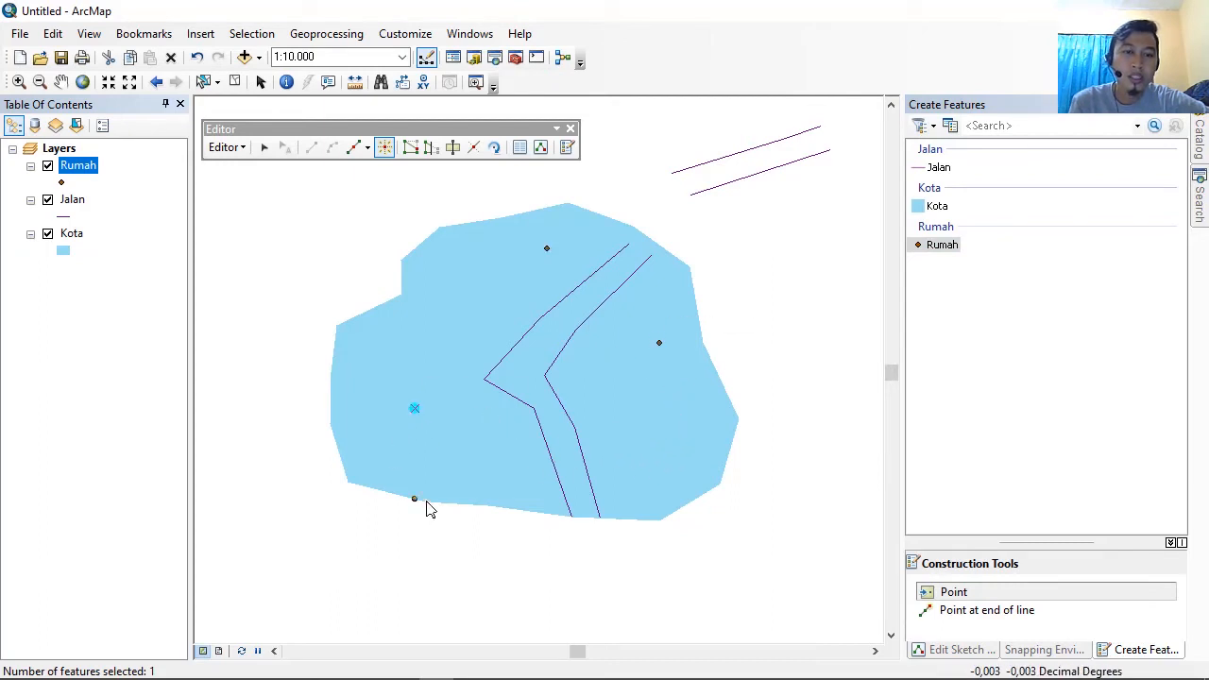
left_click(494, 448)
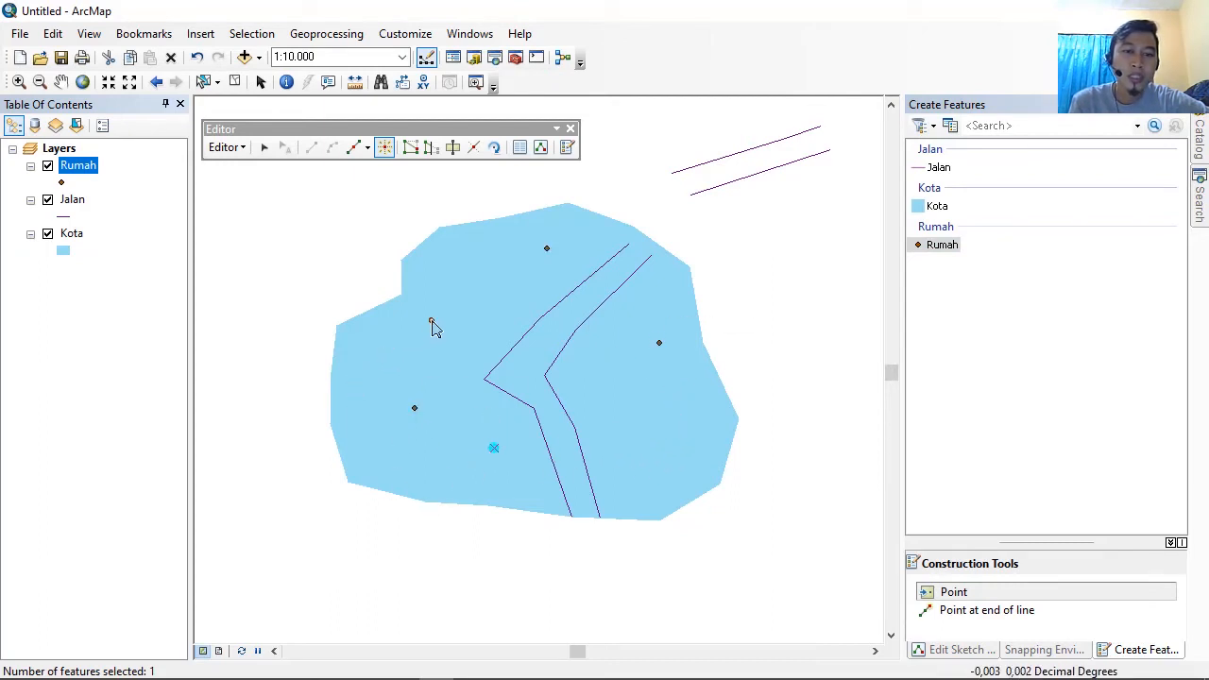
left_click(432, 320)
left_click(660, 423)
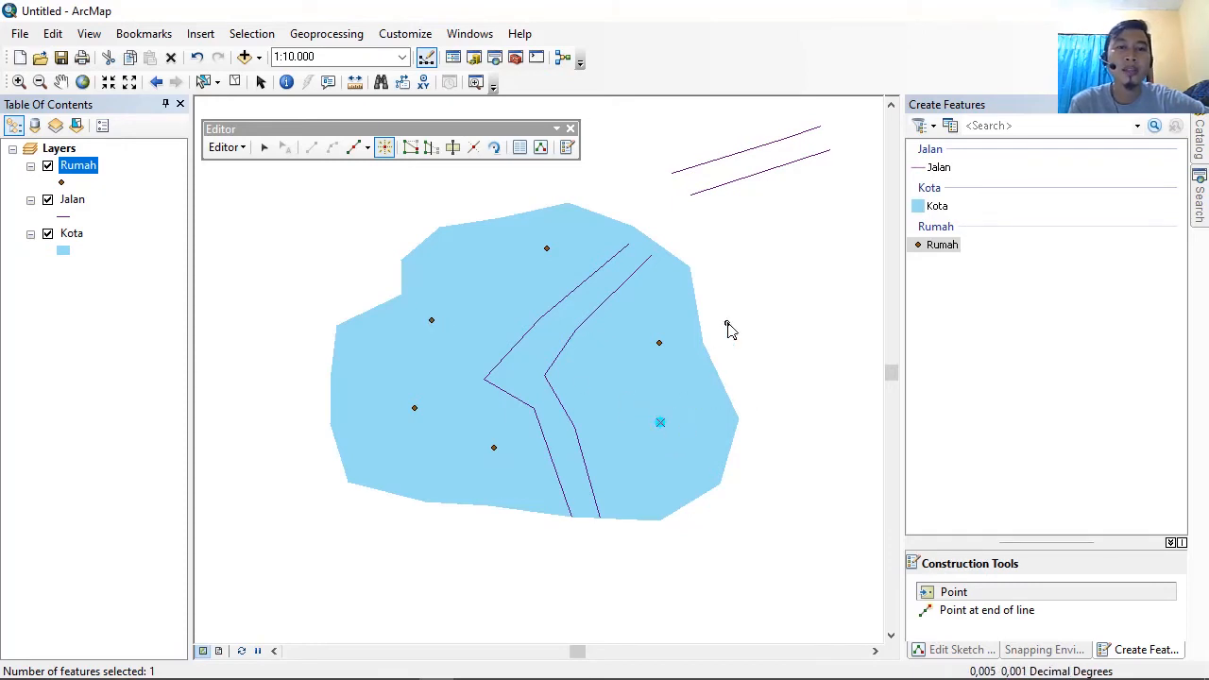
left_click(480, 283)
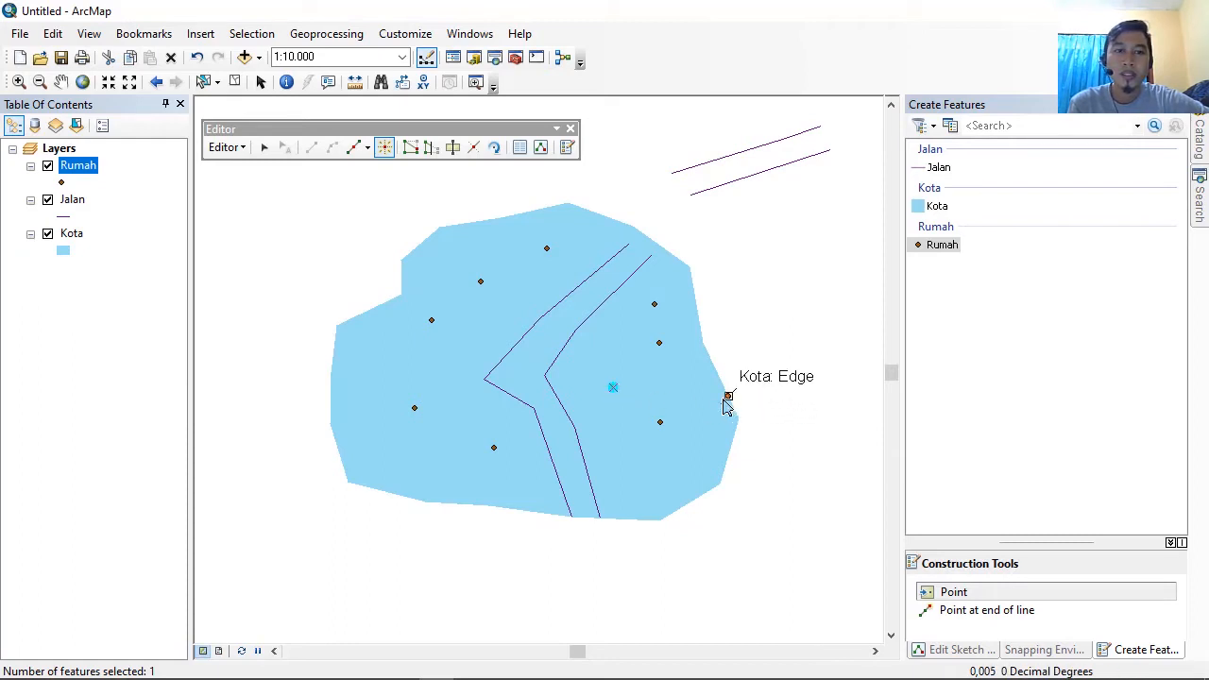
left_click(682, 374)
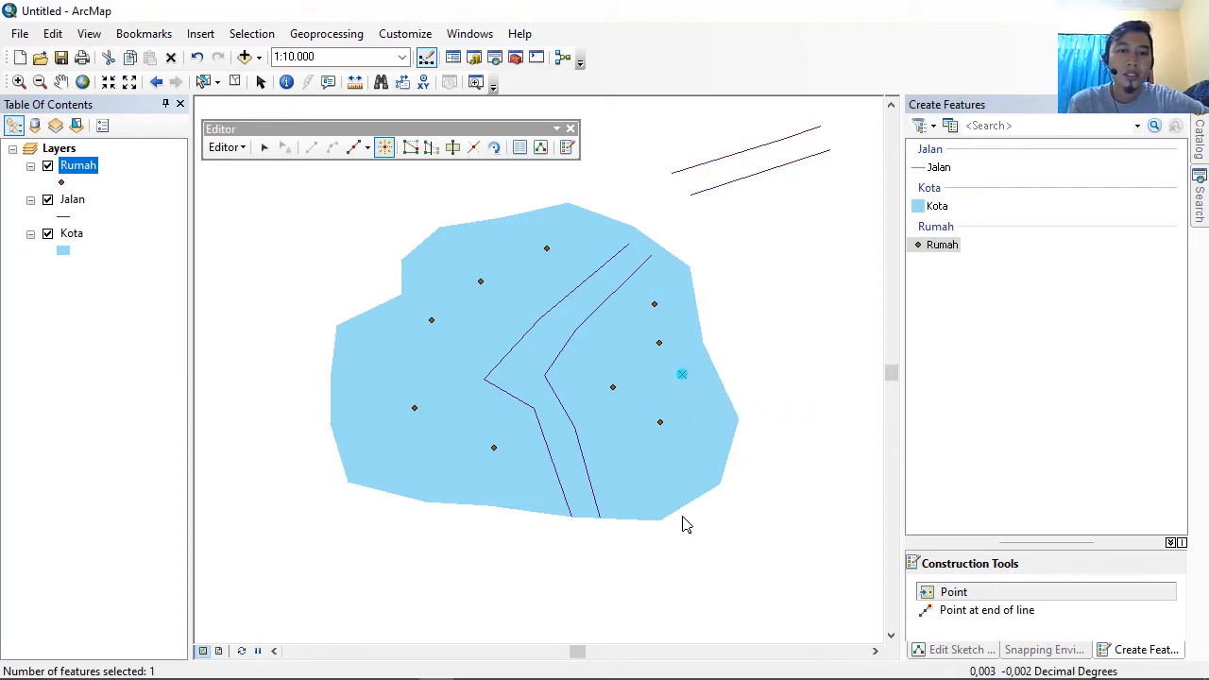
Step: Stop the edit session and save the new Rumah points
left_click(224, 148)
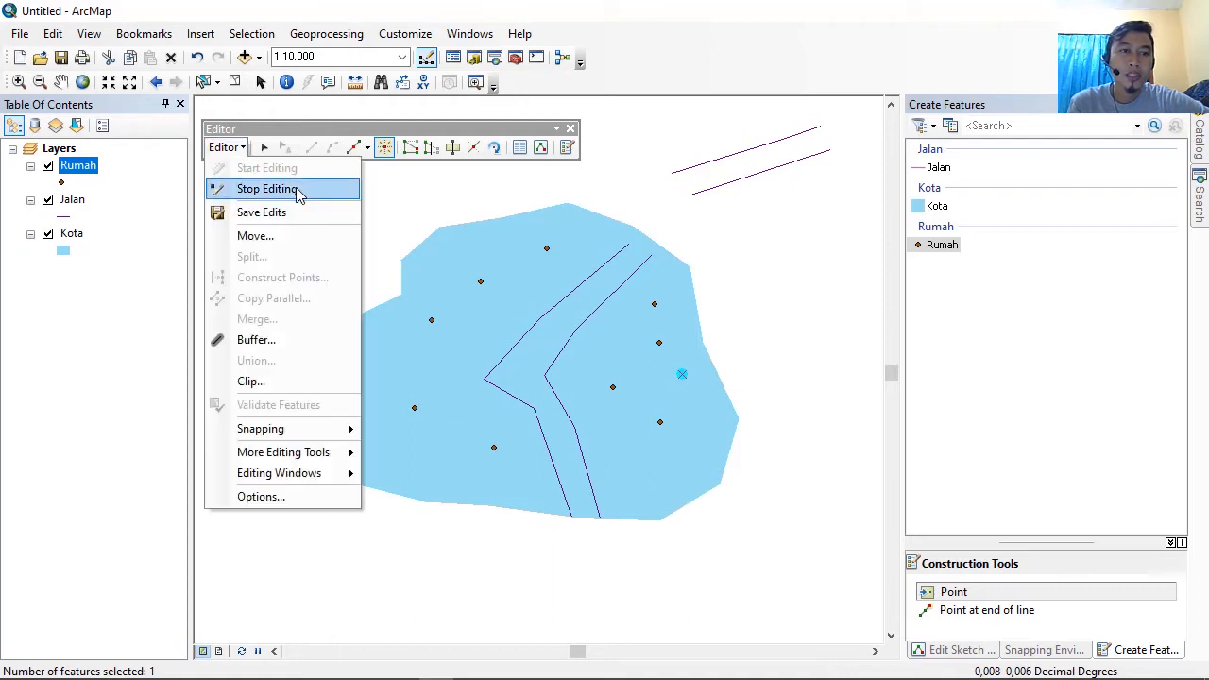
left_click(295, 189)
left_click(534, 404)
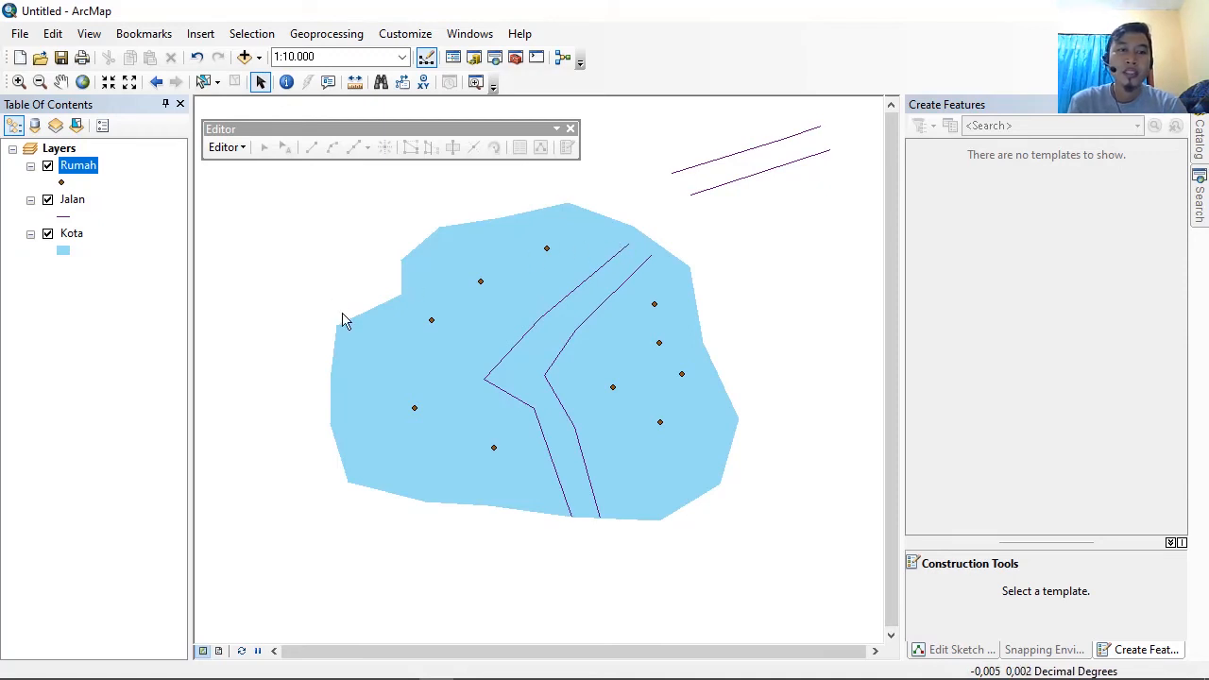
Step: Switch to File Explorer and open the Arcgis folder on drive D: to examine the files of the three shapefiles
key("super+Tab")
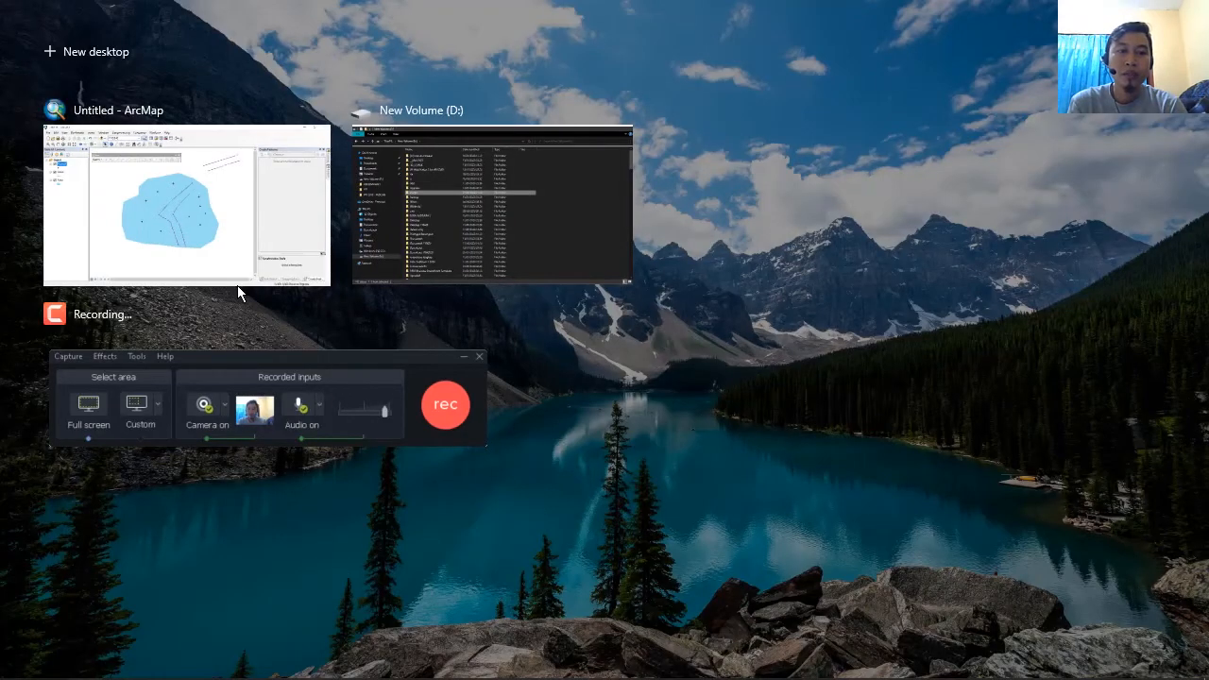
key("super")
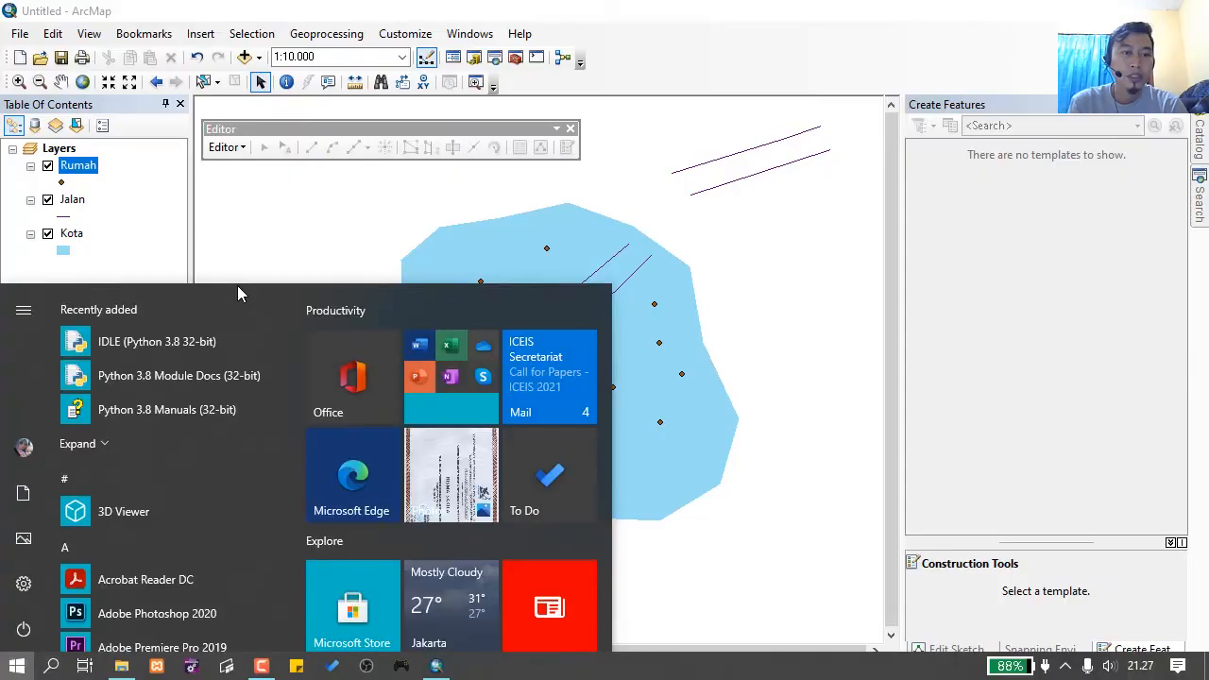
key("alt+Tab")
key("alt+Tab")
key("alt+Tab")
key("alt+shift+Tab")
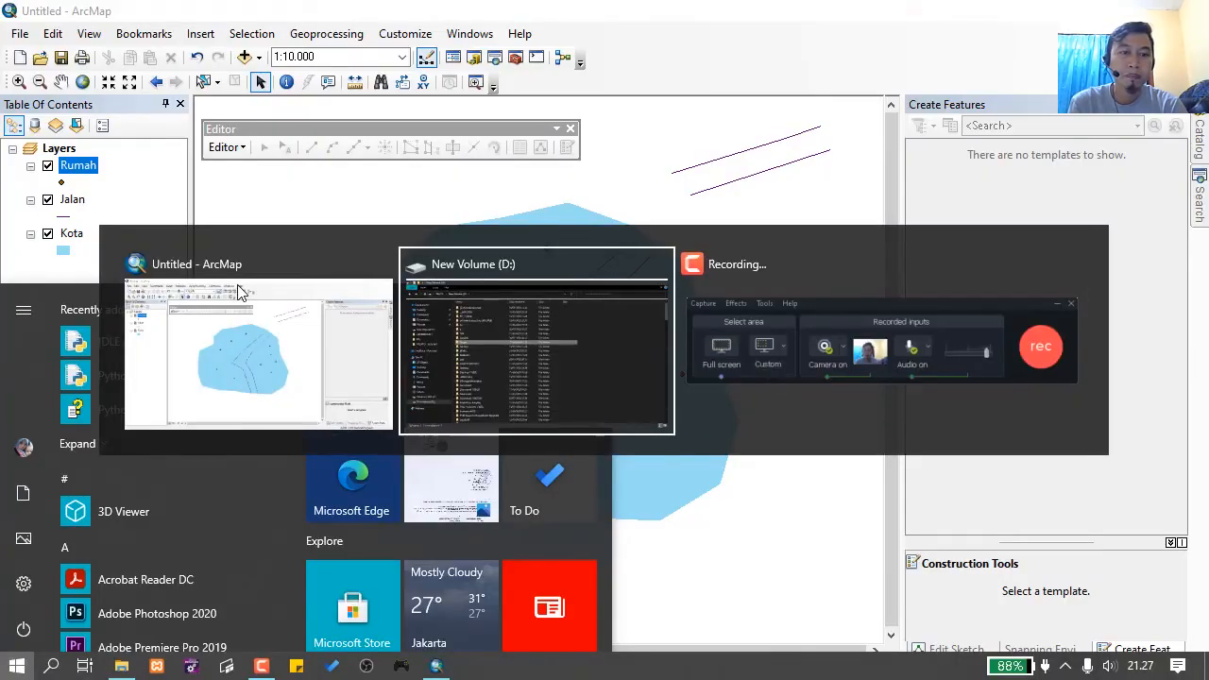
key("alt+shift+Tab")
key("alt+Tab")
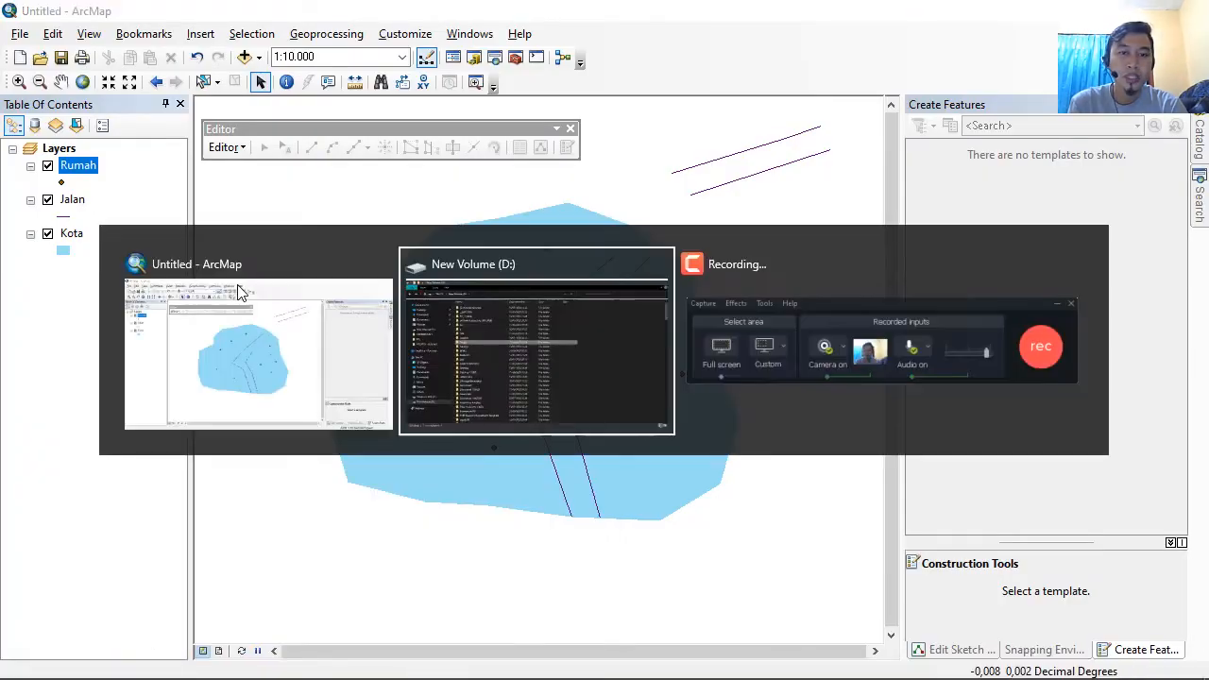
key("alt+Tab")
key("alt+shift+Tab")
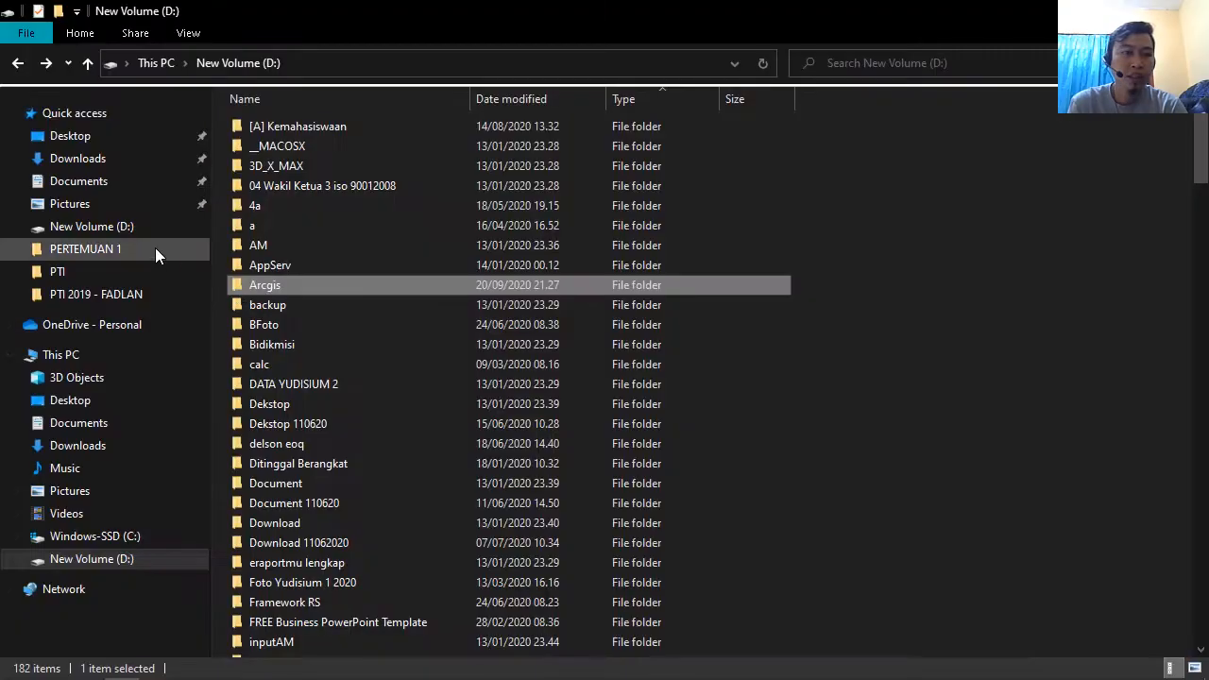
double_click(252, 285)
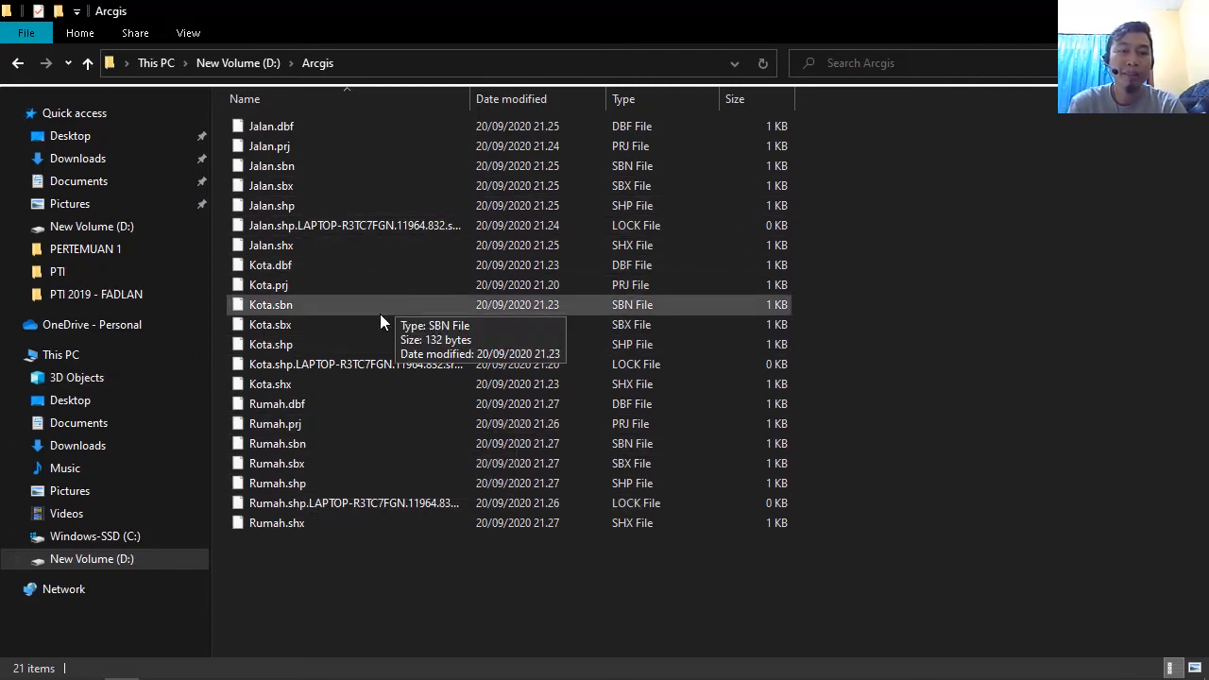
Step: Switch back to ArcMap and close it, saving the map document as Latihan1.mxd in D:\Arcgis
key("alt+Tab")
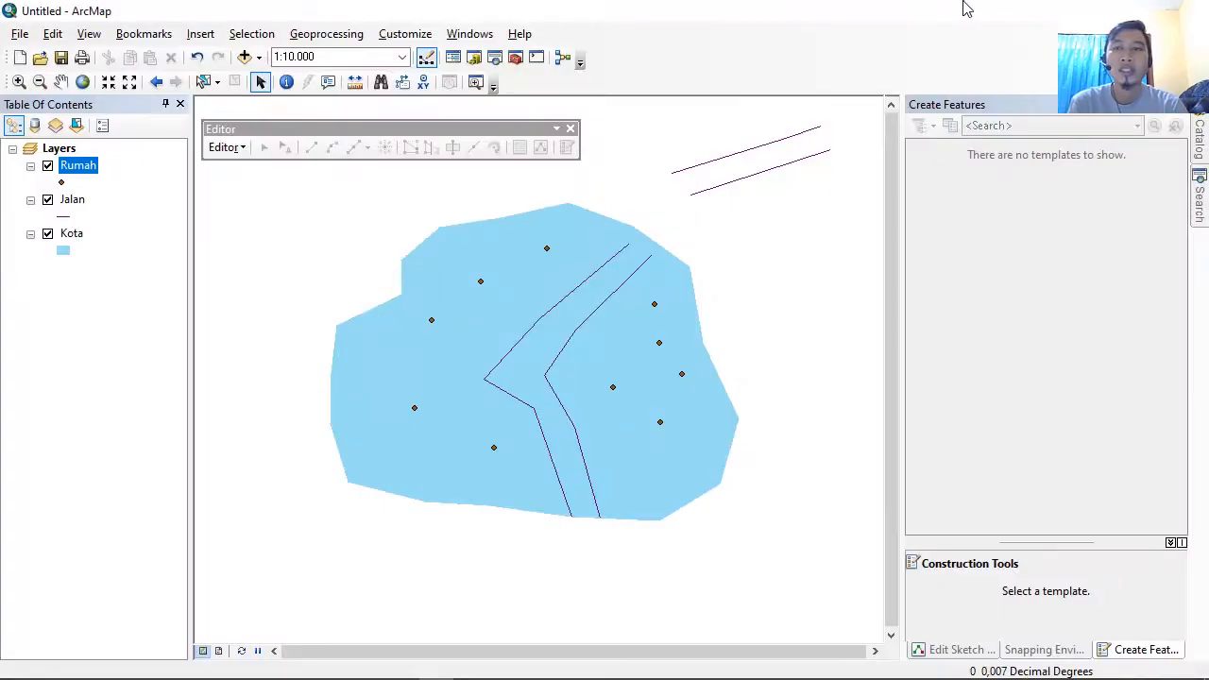
left_click(1188, 11)
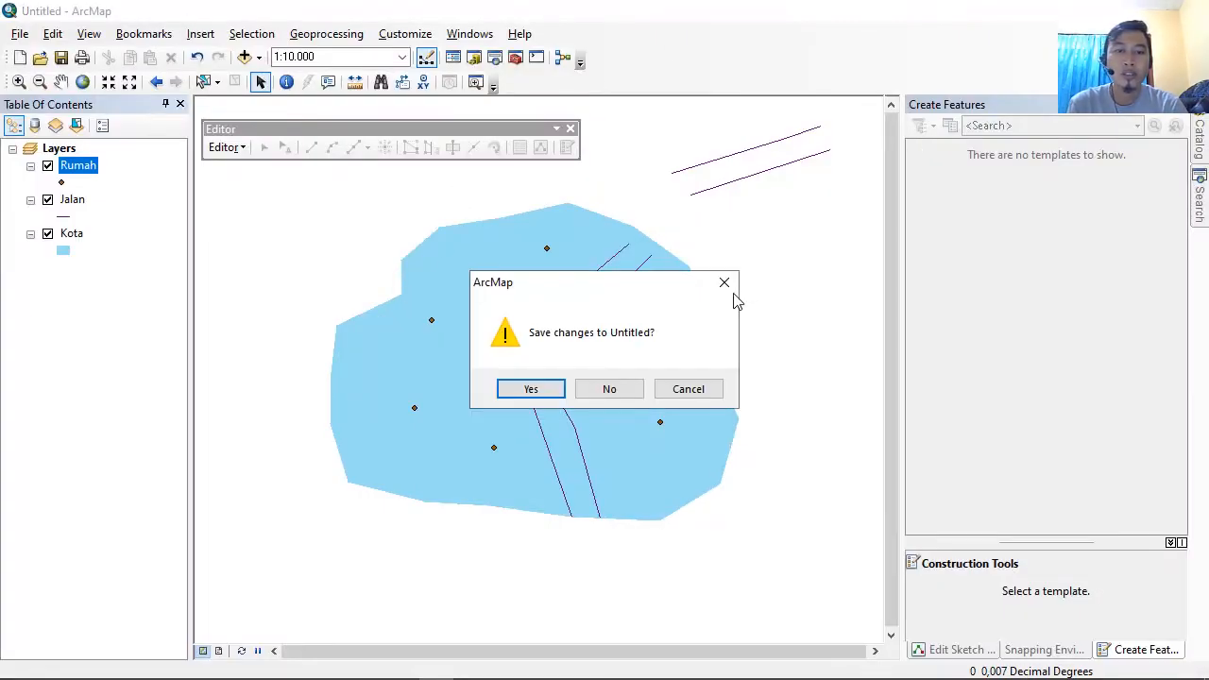
left_click(519, 386)
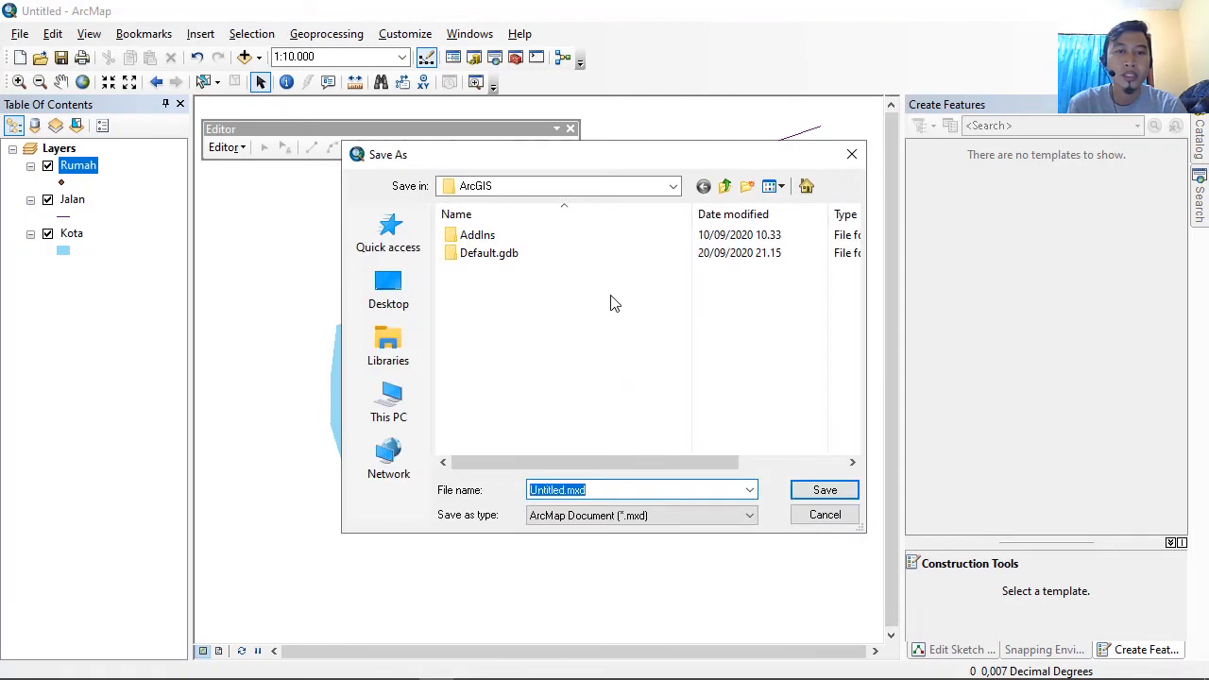
left_click(658, 188)
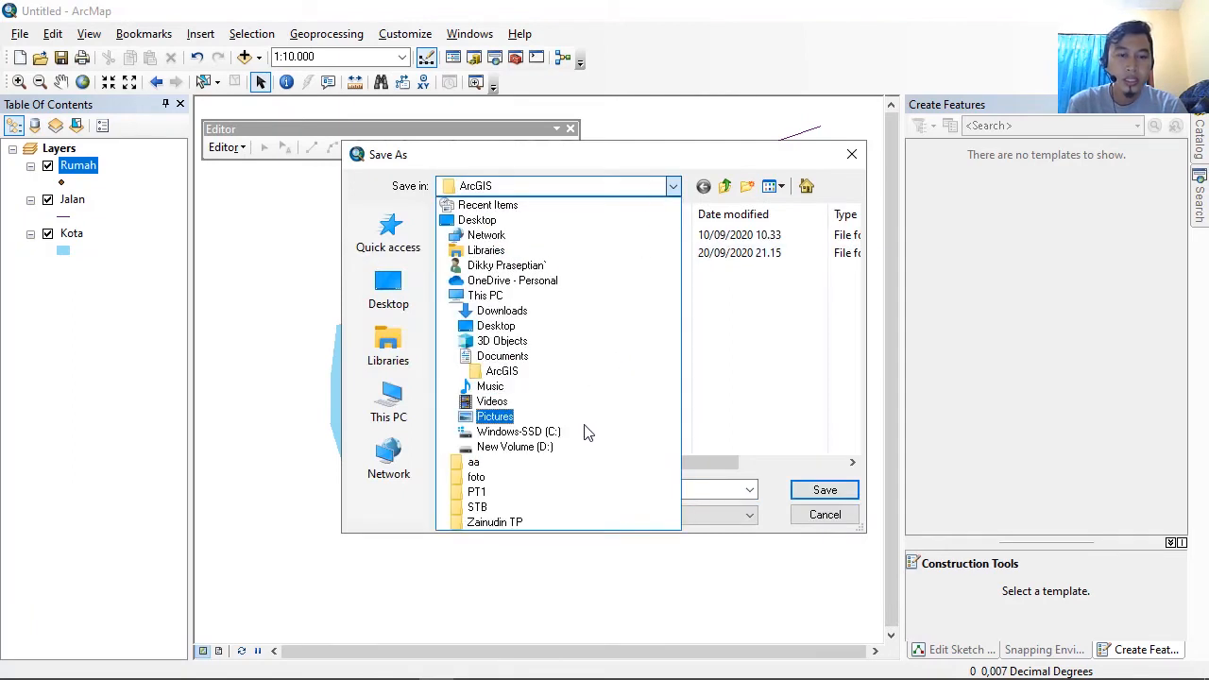
left_click(584, 449)
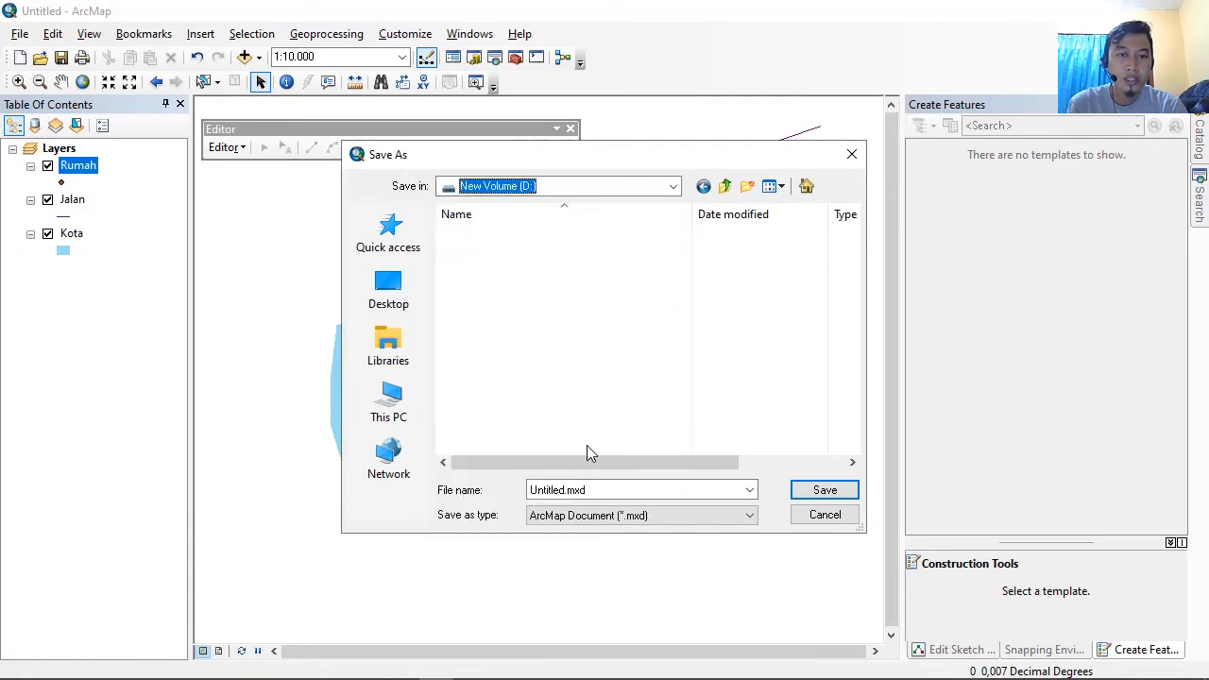
double_click(508, 378)
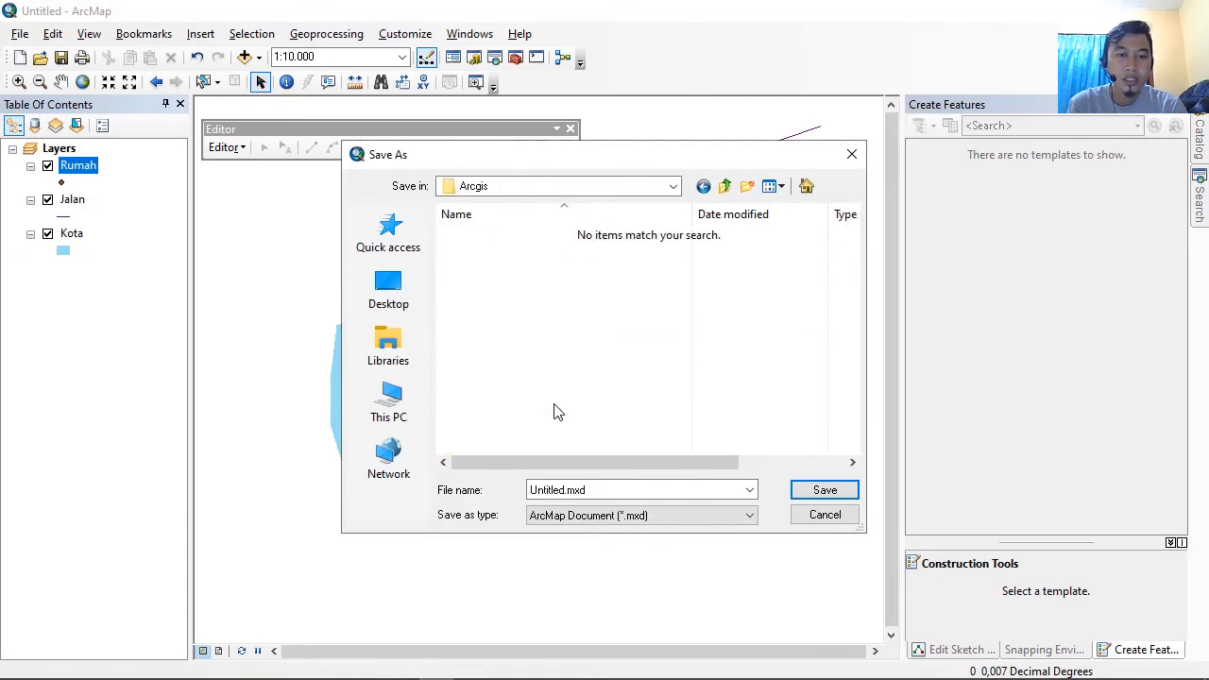
double_click(615, 493)
left_click(572, 491)
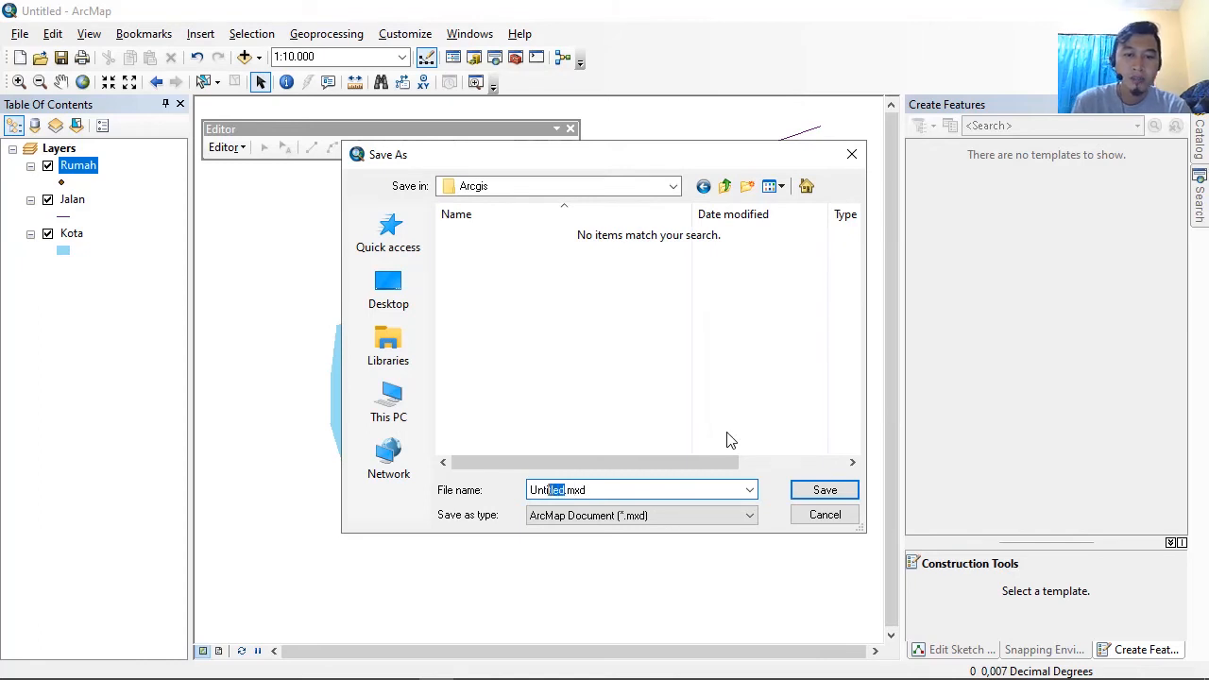
type("Latihan1")
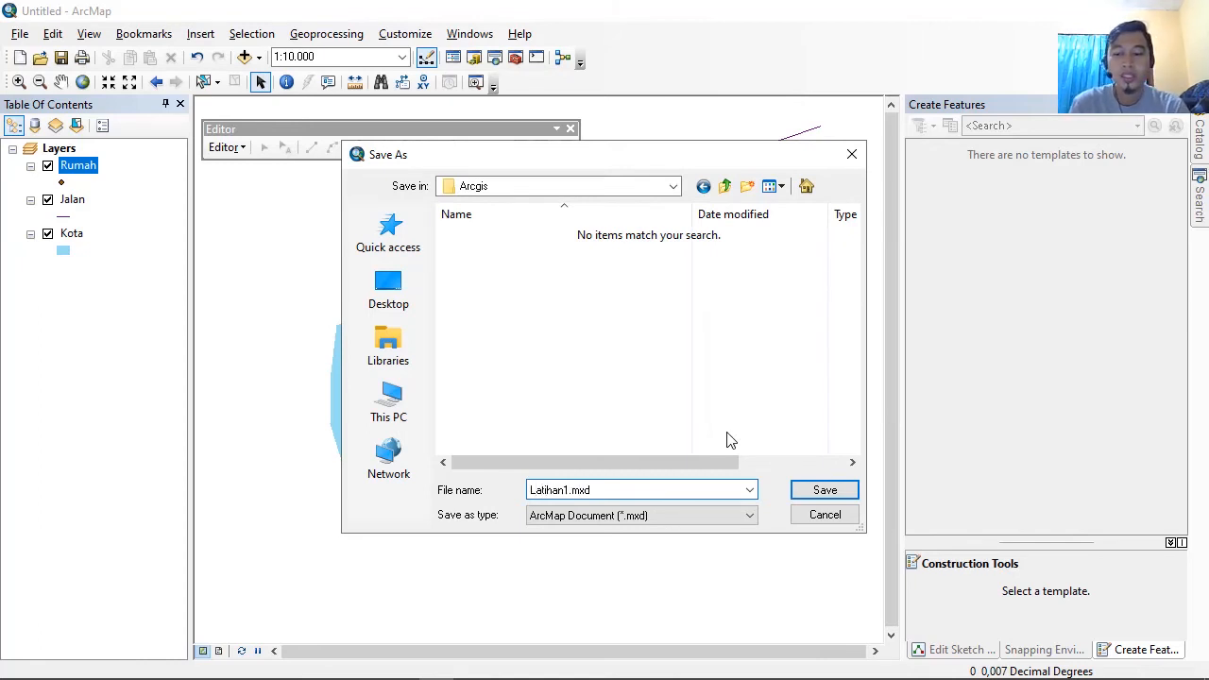
key("Return")
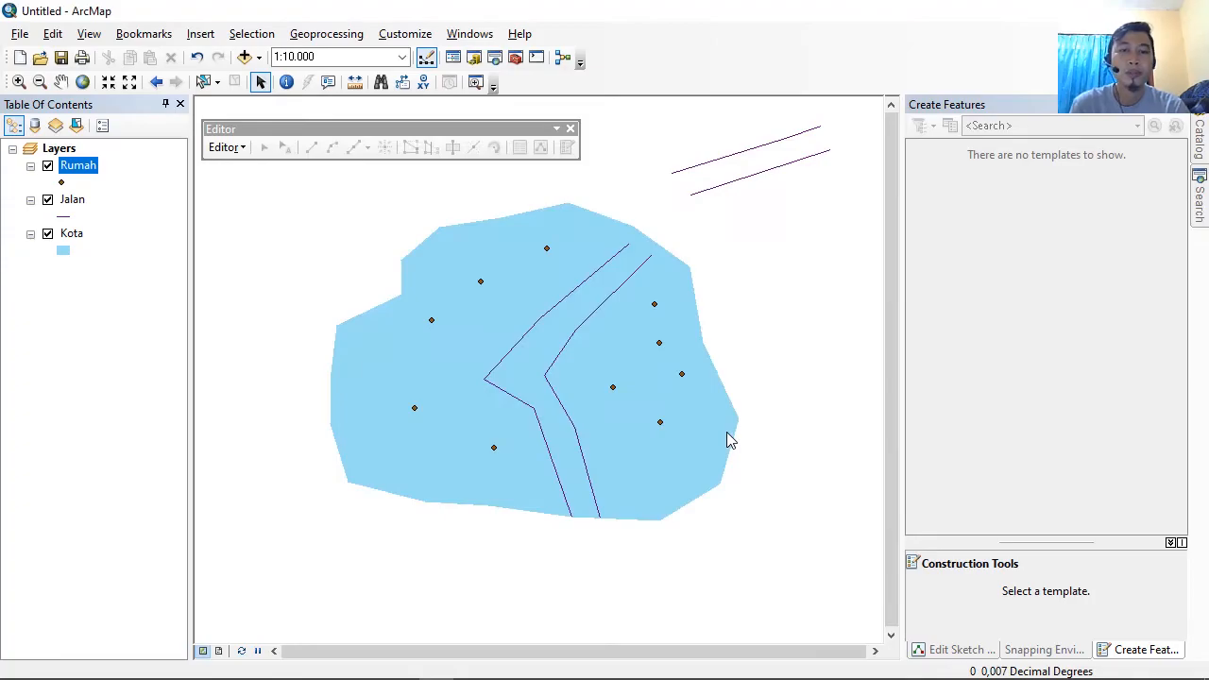
Step: Switch to File Explorer and check the Arcgis folder for the Latihan1.mxd document and the Kota.shp shapefile
key("alt+Tab")
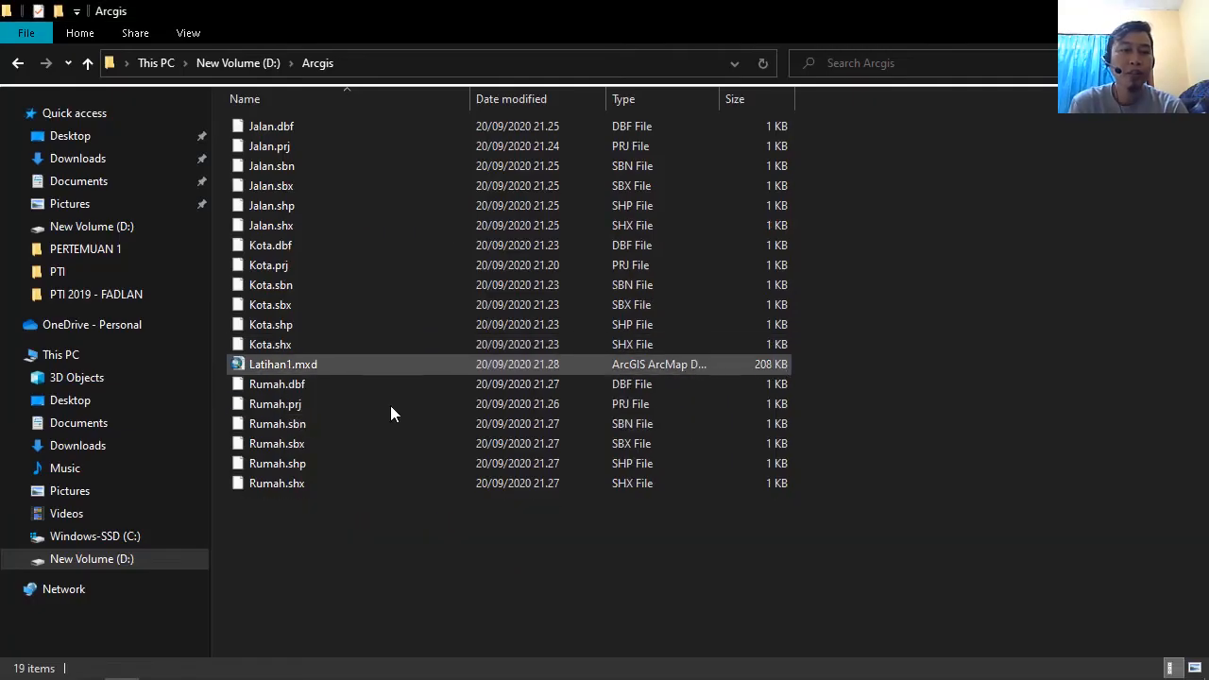
left_click(279, 363)
left_click(269, 328)
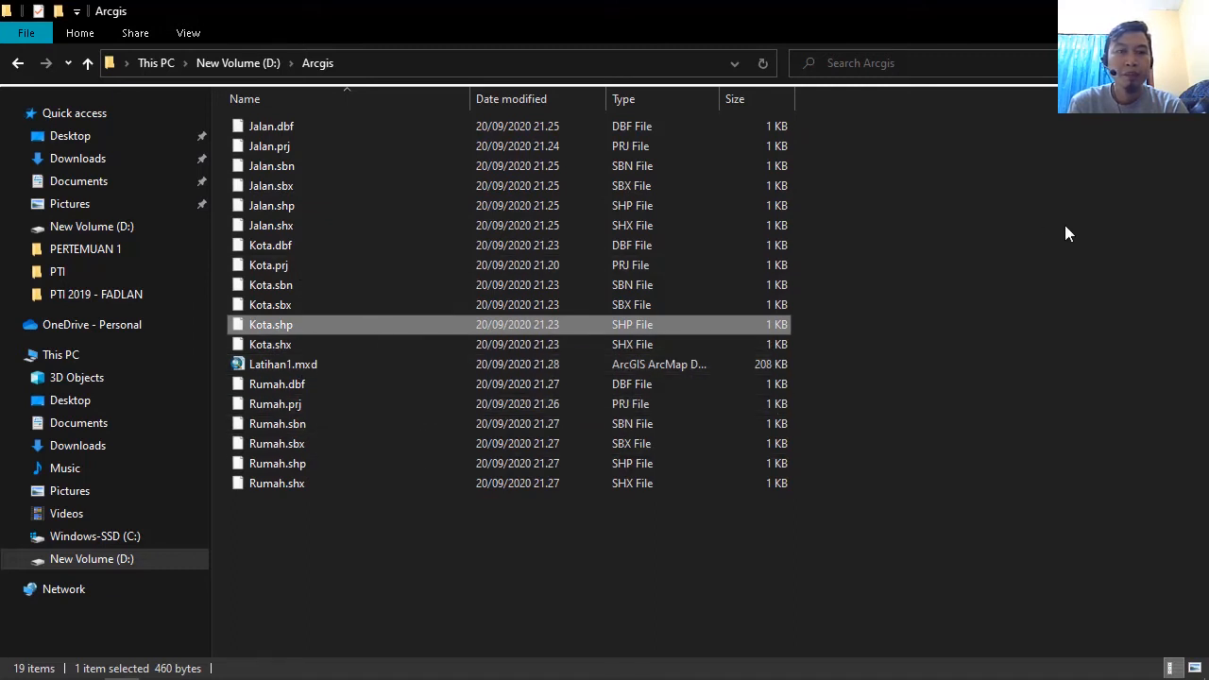
left_click(1096, 270)
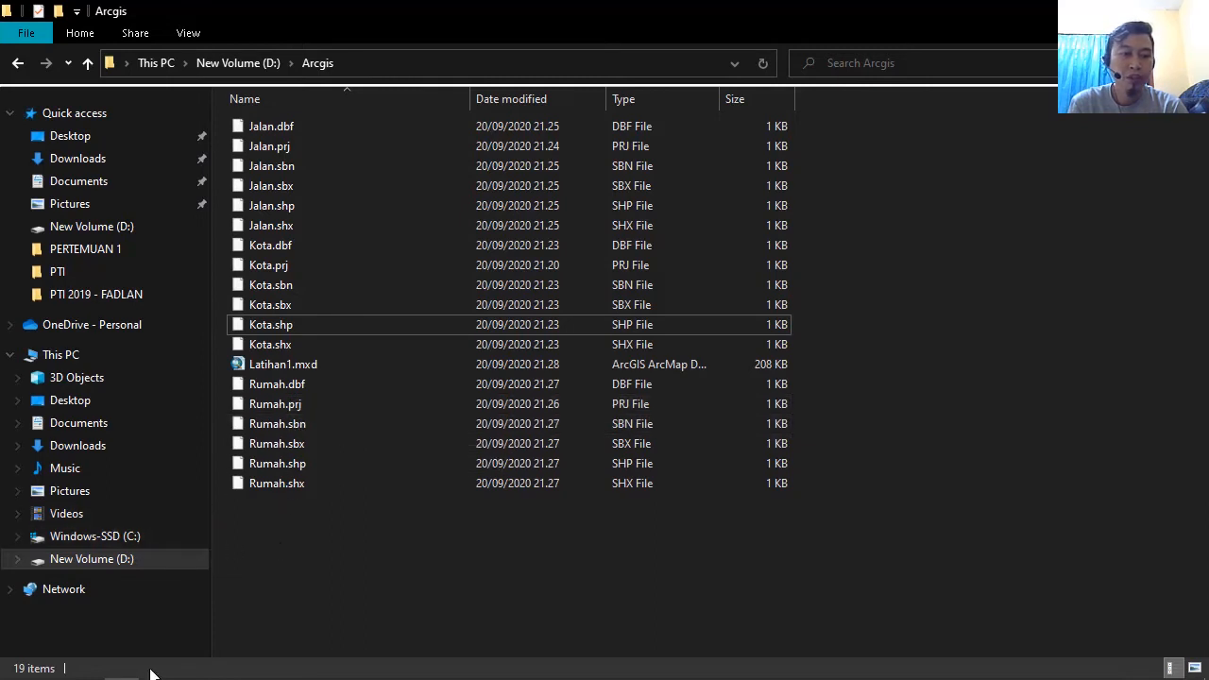
Step: Launch ArcMap 10.2 and start a new map from the Blank Map template
key("super")
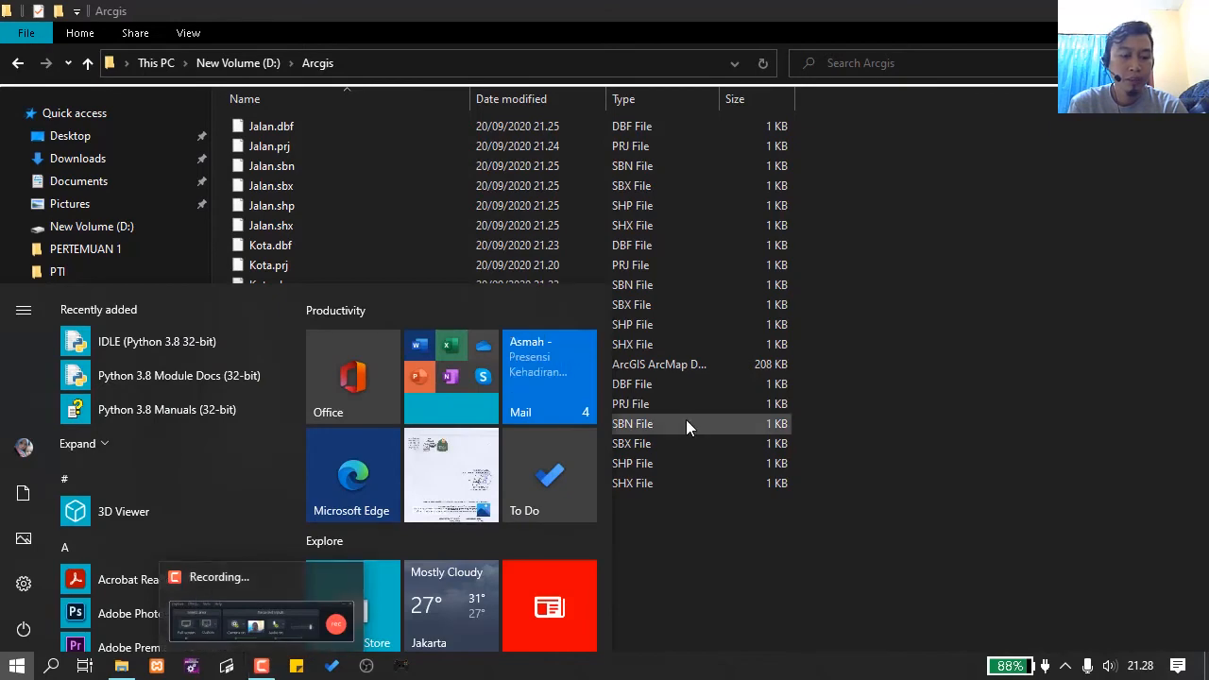
type("arc")
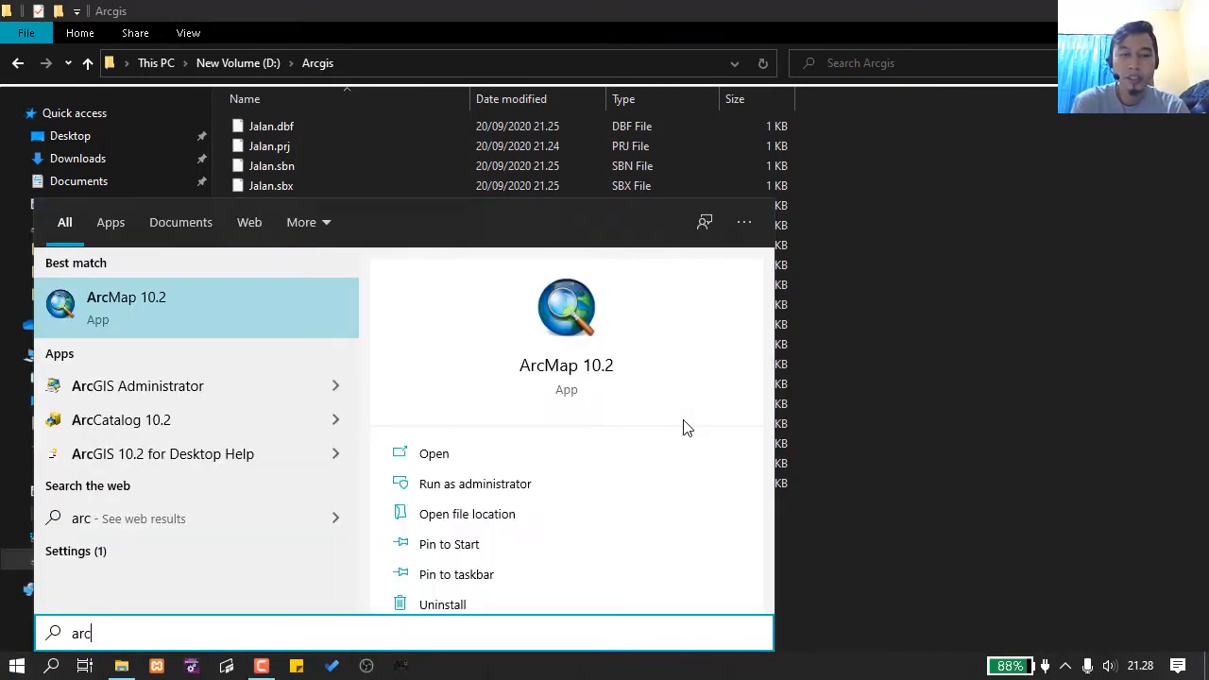
key("Return")
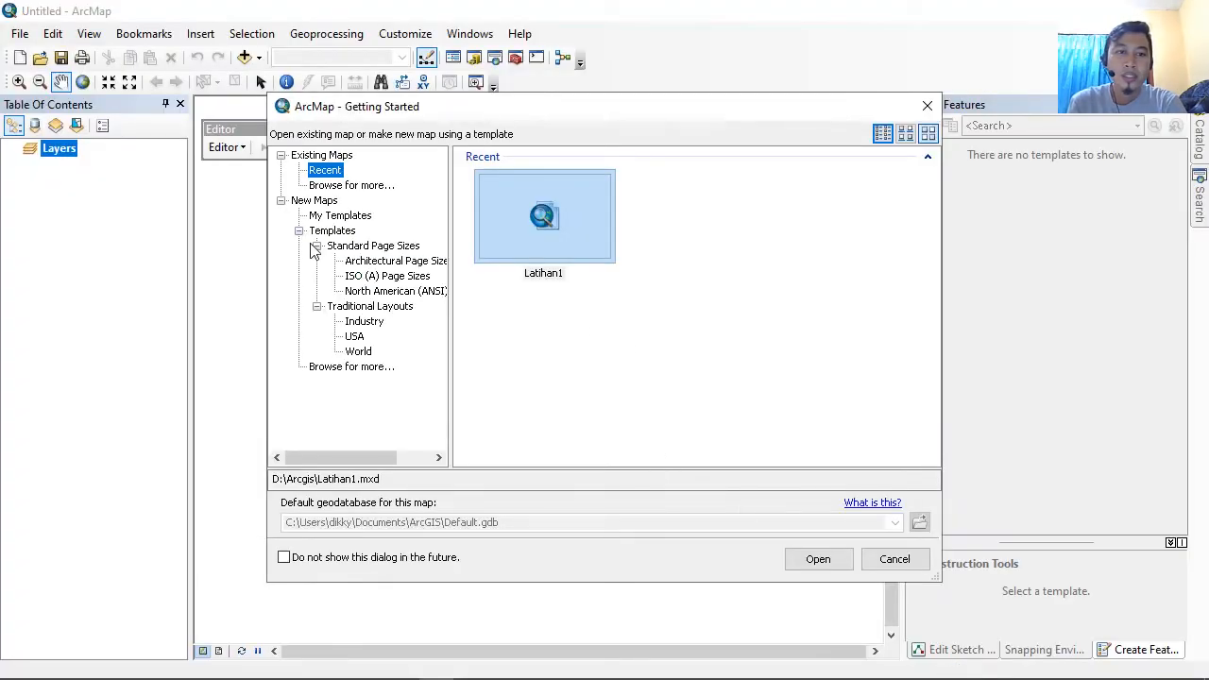
left_click(322, 203)
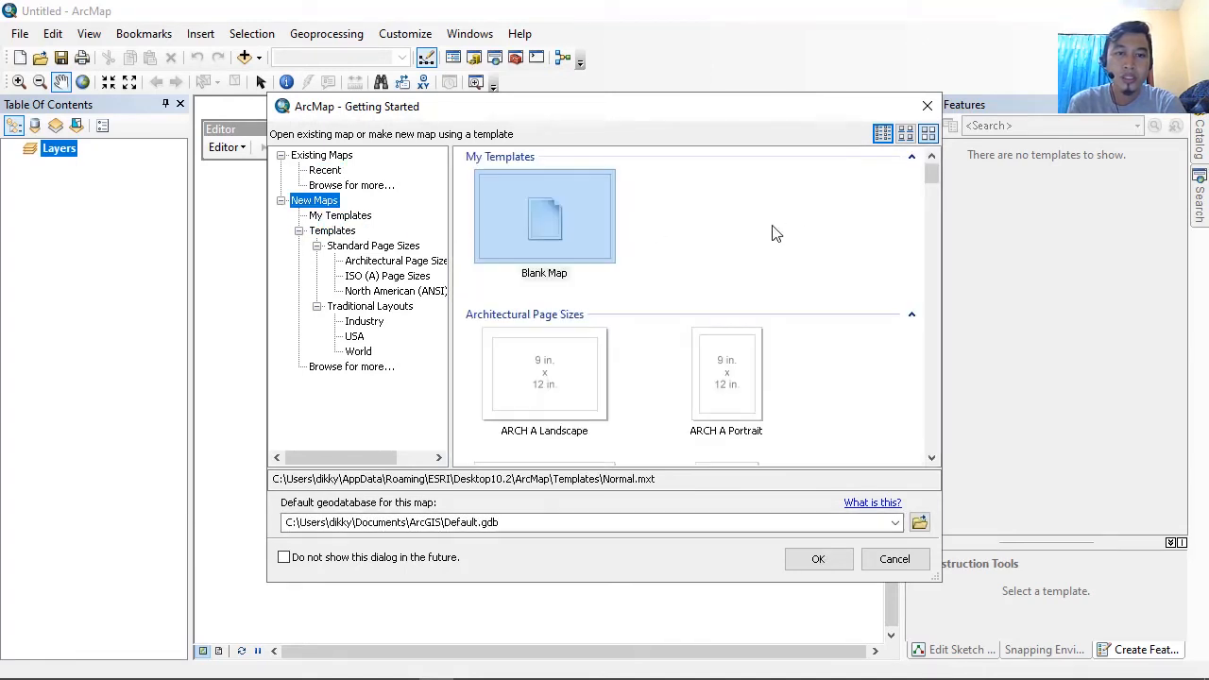
left_click(559, 221)
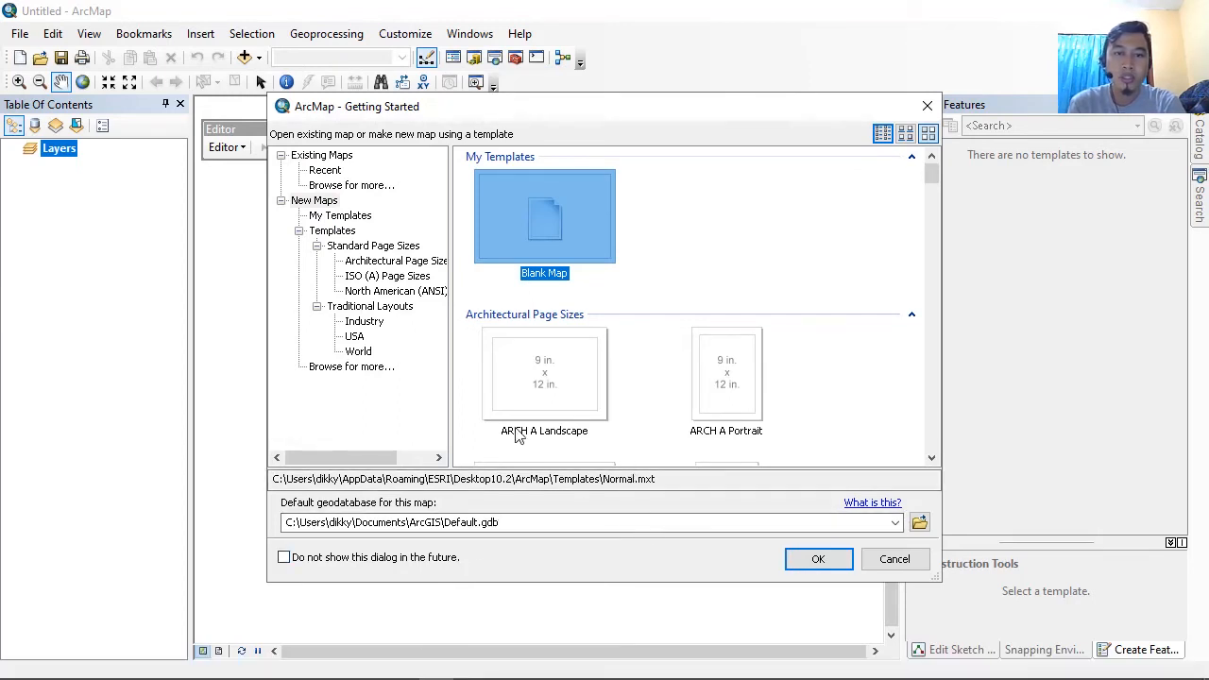
left_click(820, 560)
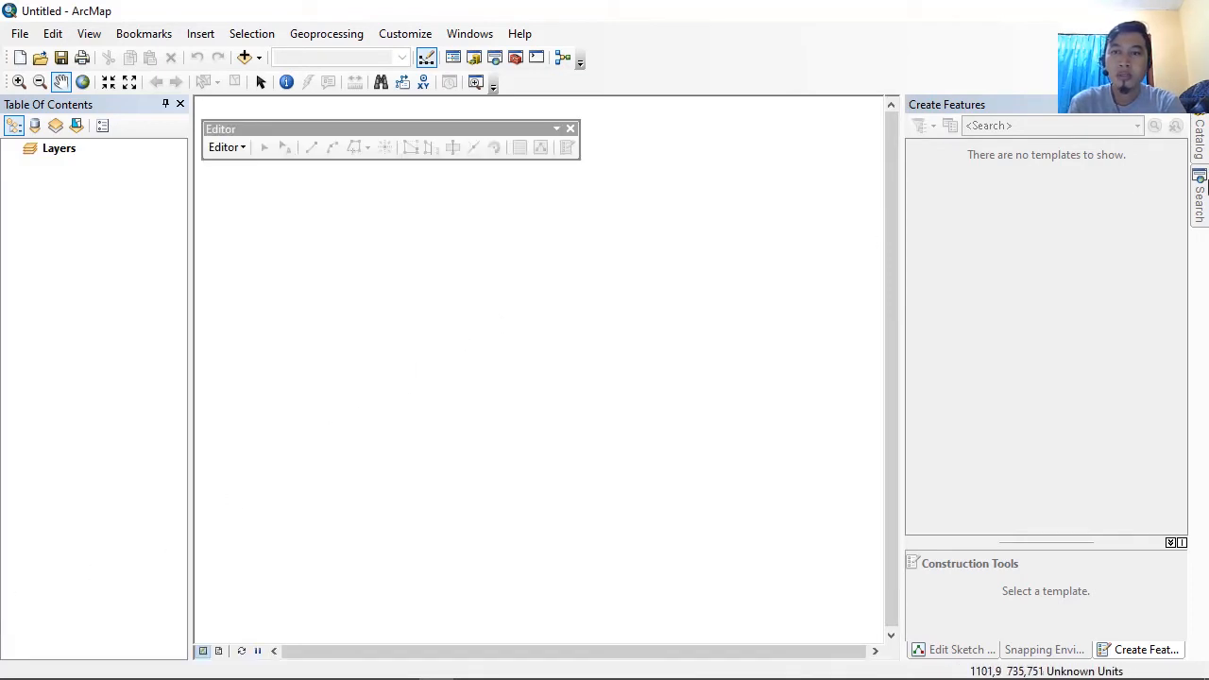
Step: Show the Catalog window and disconnect the D:\Arcgis folder from the Folder Connections
left_click(1199, 148)
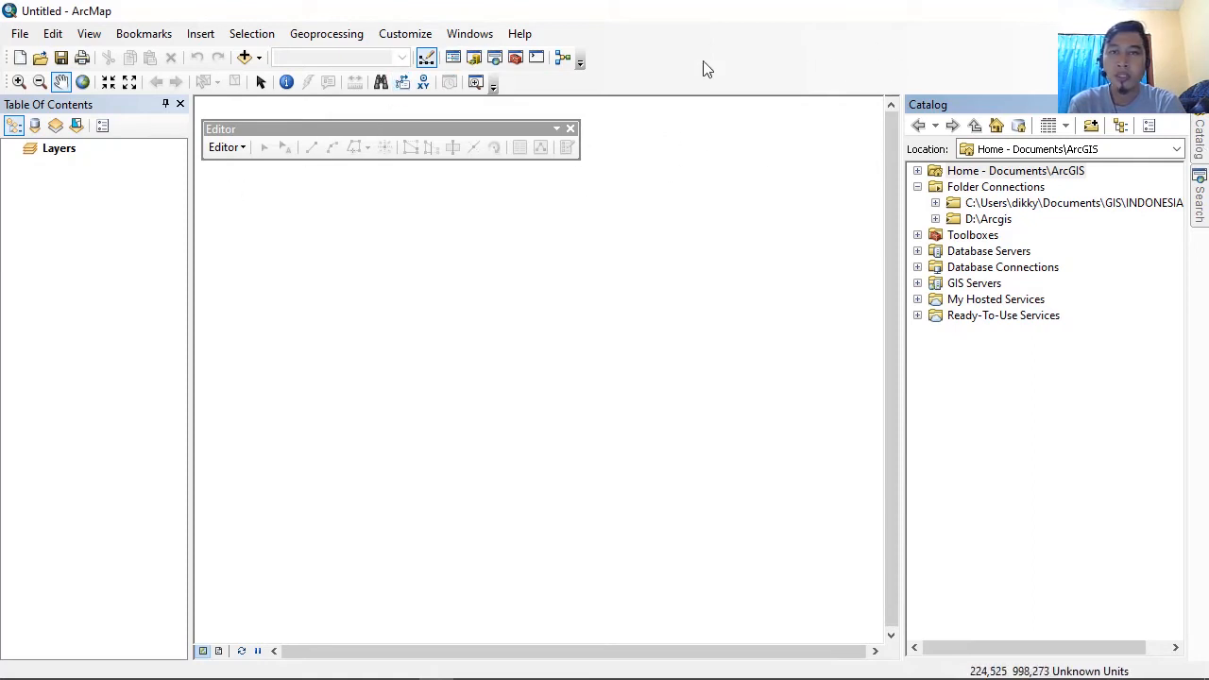
left_click(469, 38)
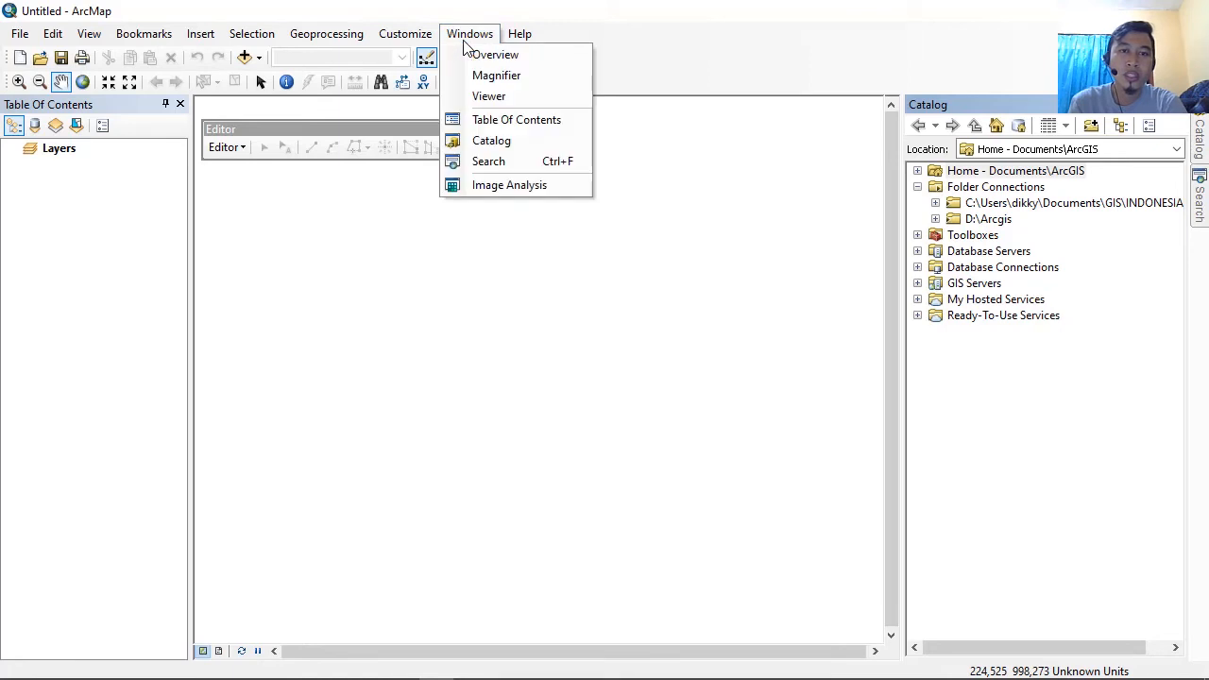
left_click(491, 142)
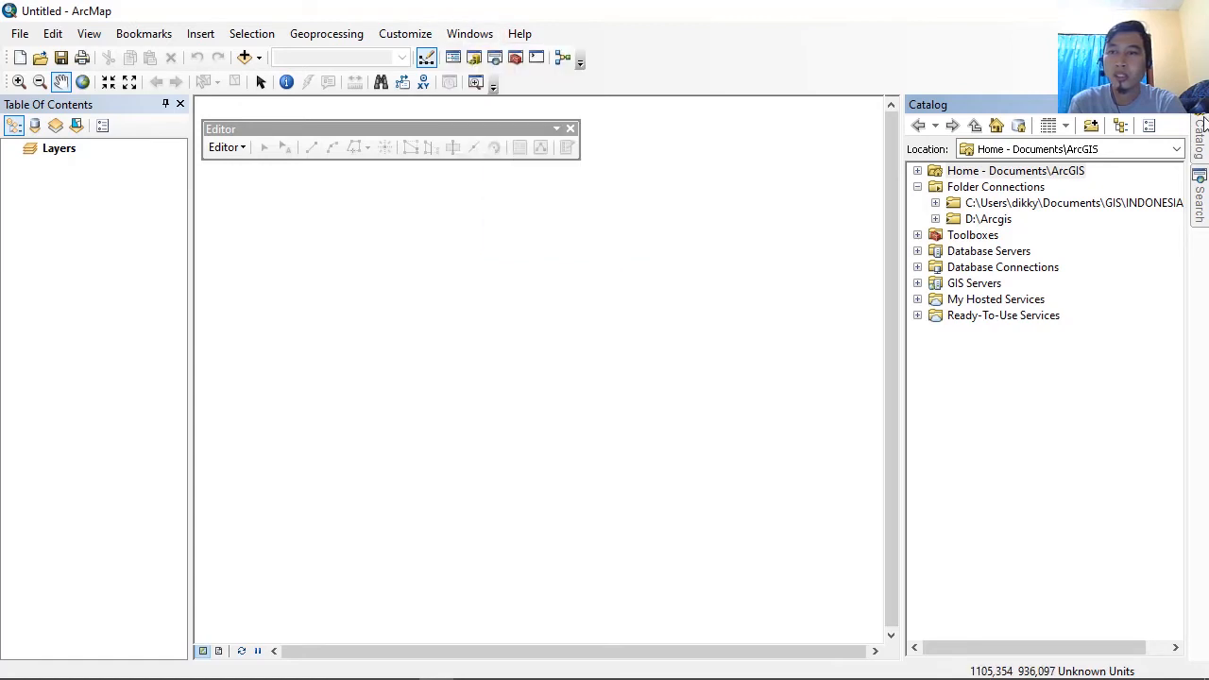
left_click(997, 218)
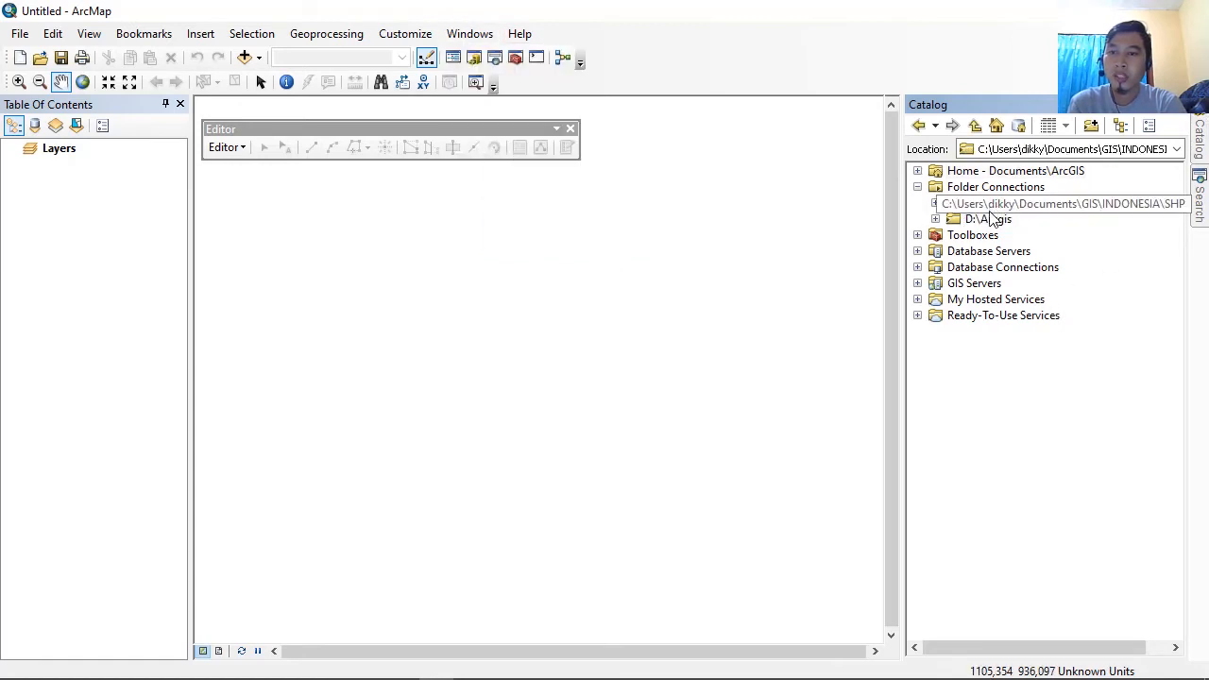
left_click(989, 204)
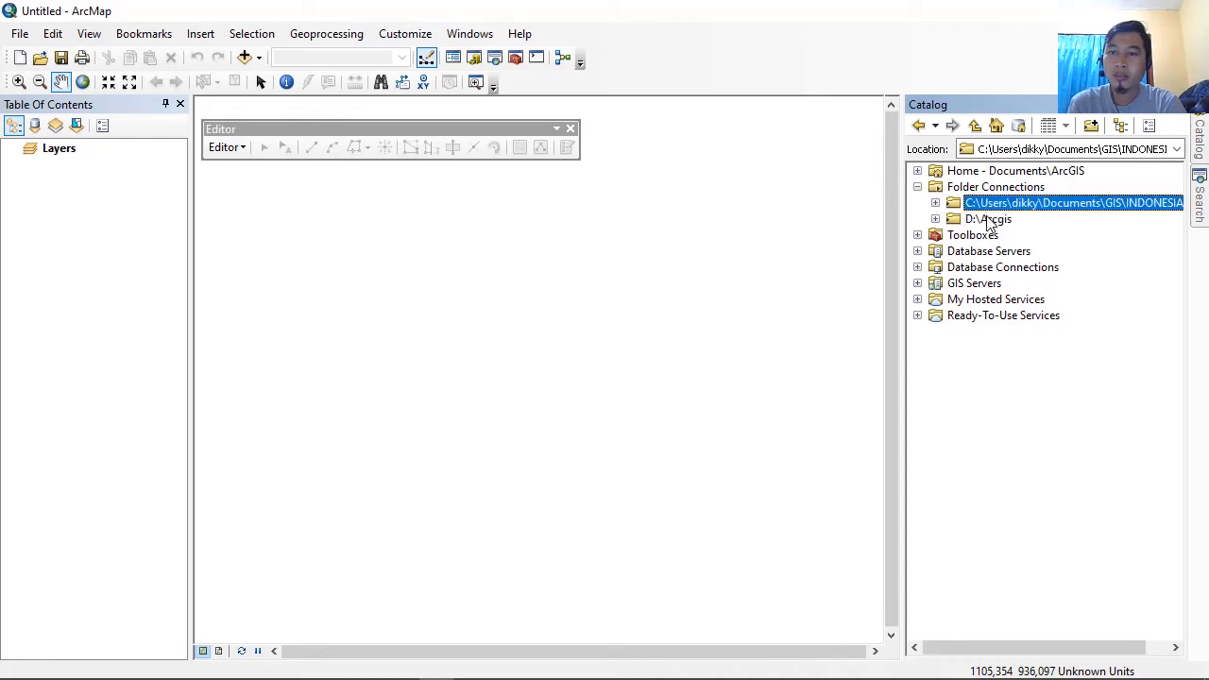
left_click(992, 220)
key("Up")
left_click(1000, 225)
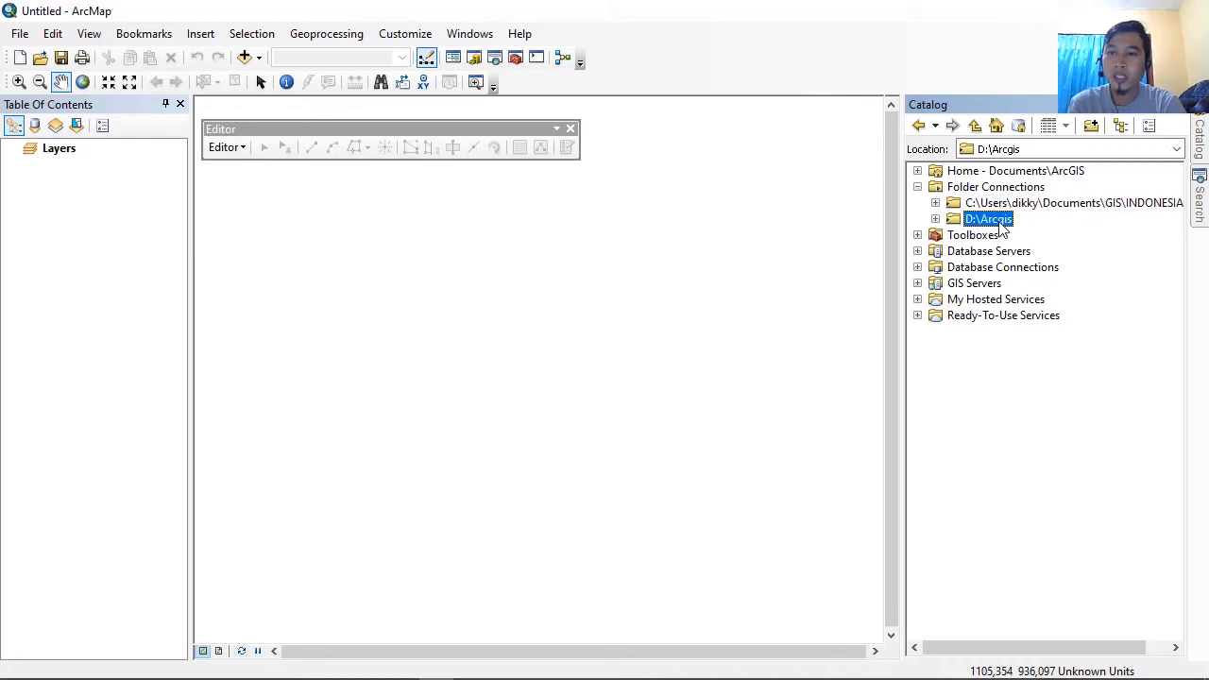
right_click(999, 223)
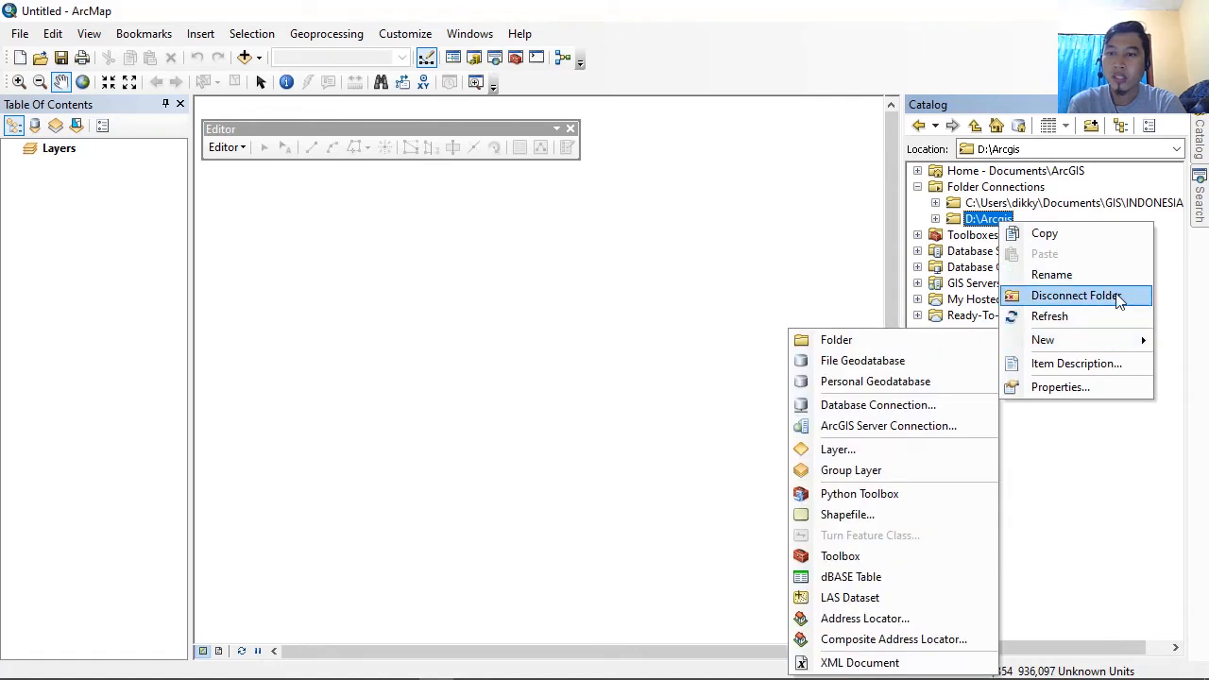
left_click(1076, 296)
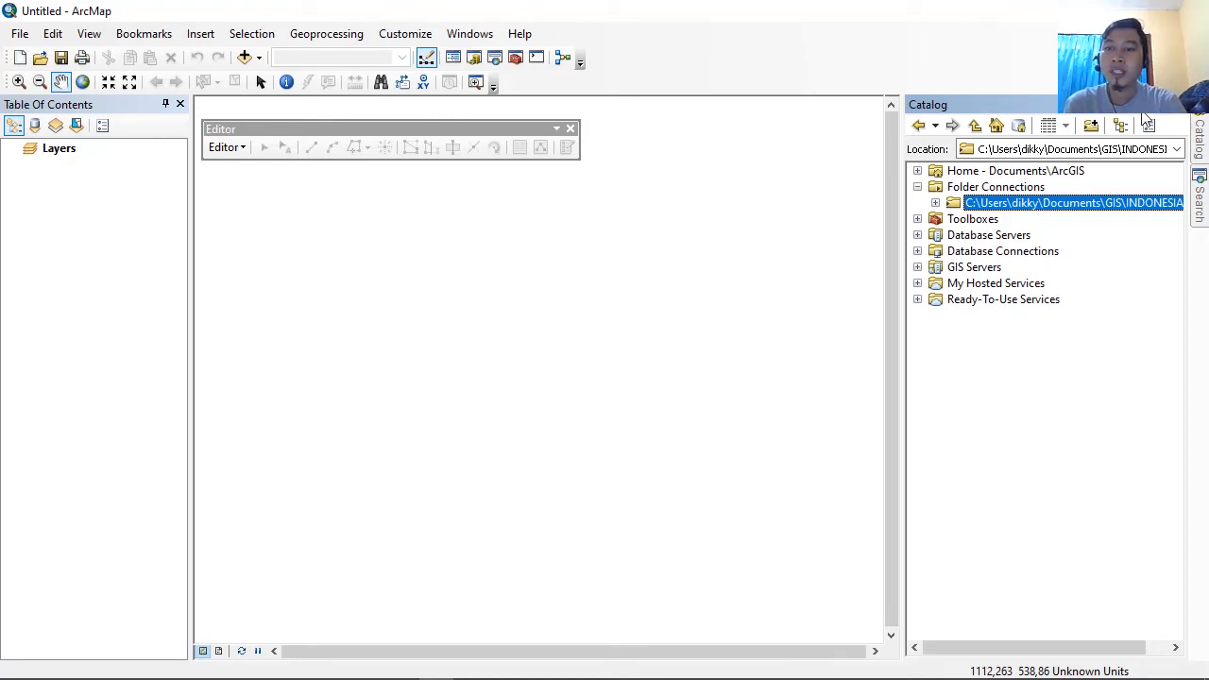
left_click(1057, 204)
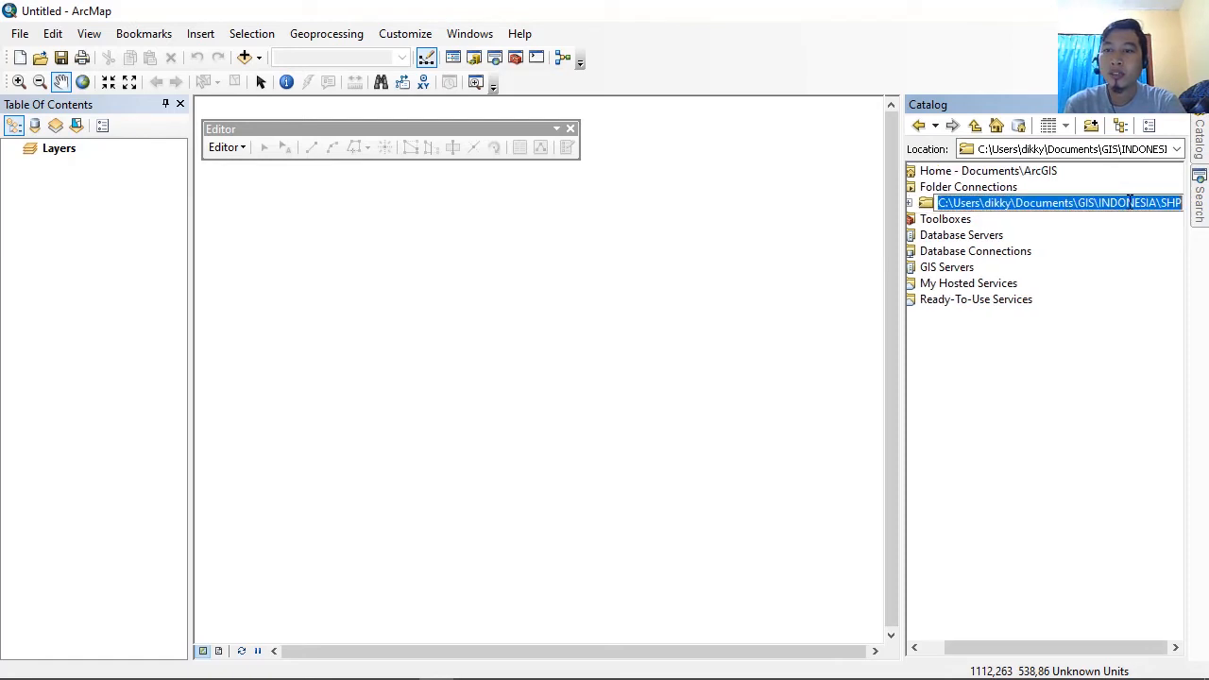
key("Escape")
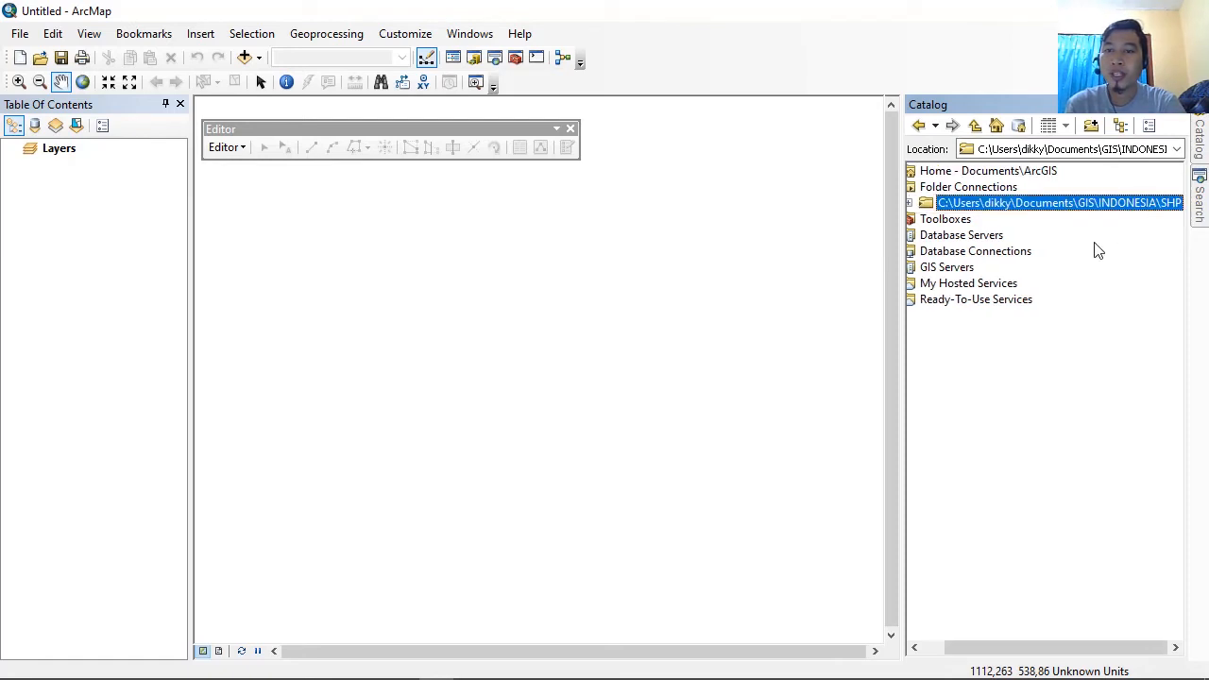
left_click(982, 271)
left_click(978, 206)
right_click(979, 189)
left_click(1032, 194)
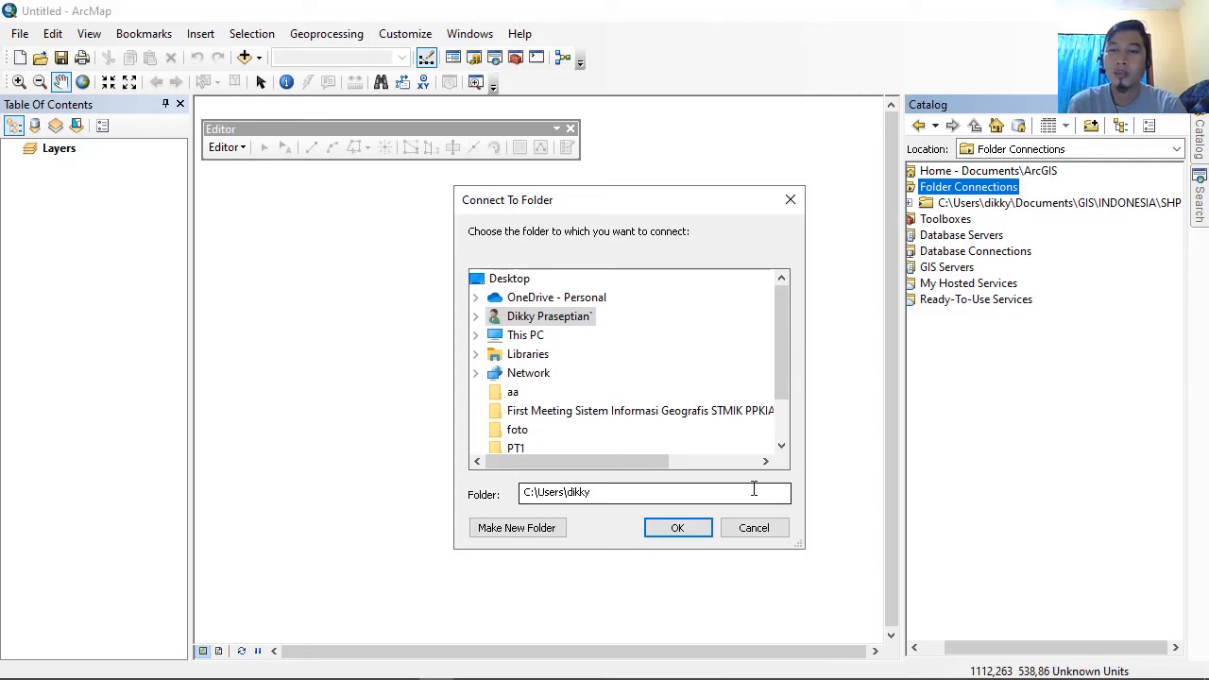
left_click(781, 530)
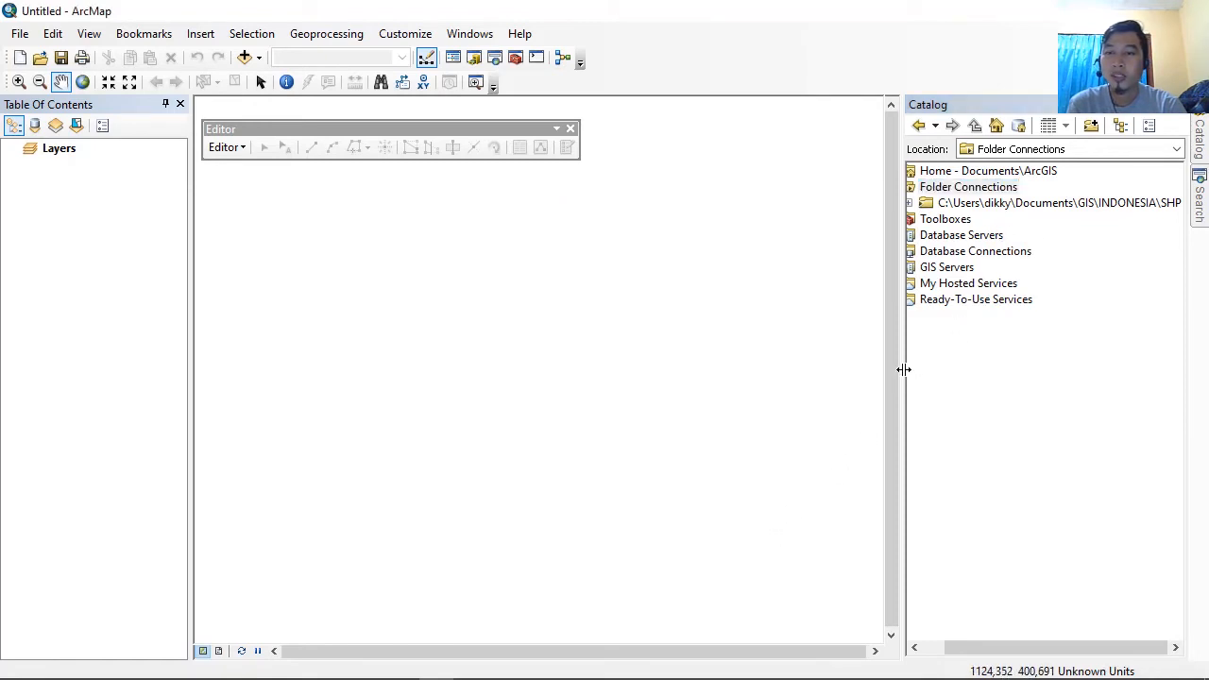
Step: Expand the connected GIS\INDONESIA\SHP folder in the Catalog and add Indo_Kab_Kot.shp to the map
left_click_drag(903, 369, 897, 370)
left_click(948, 204)
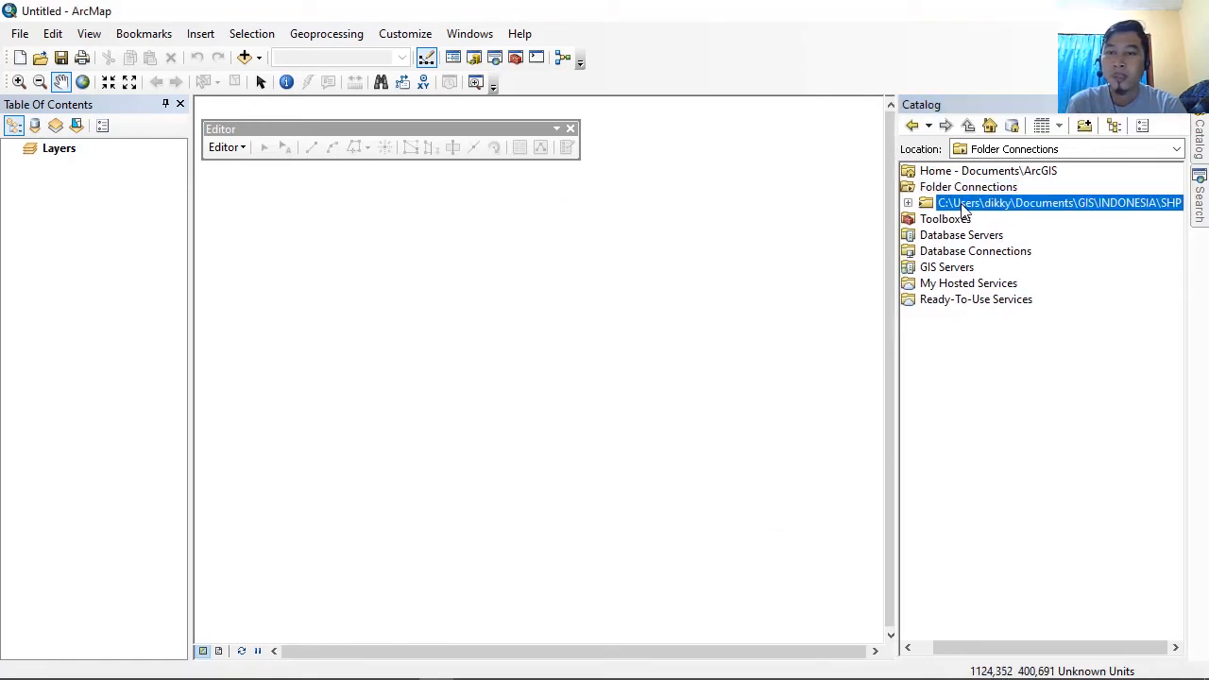
left_click(909, 204)
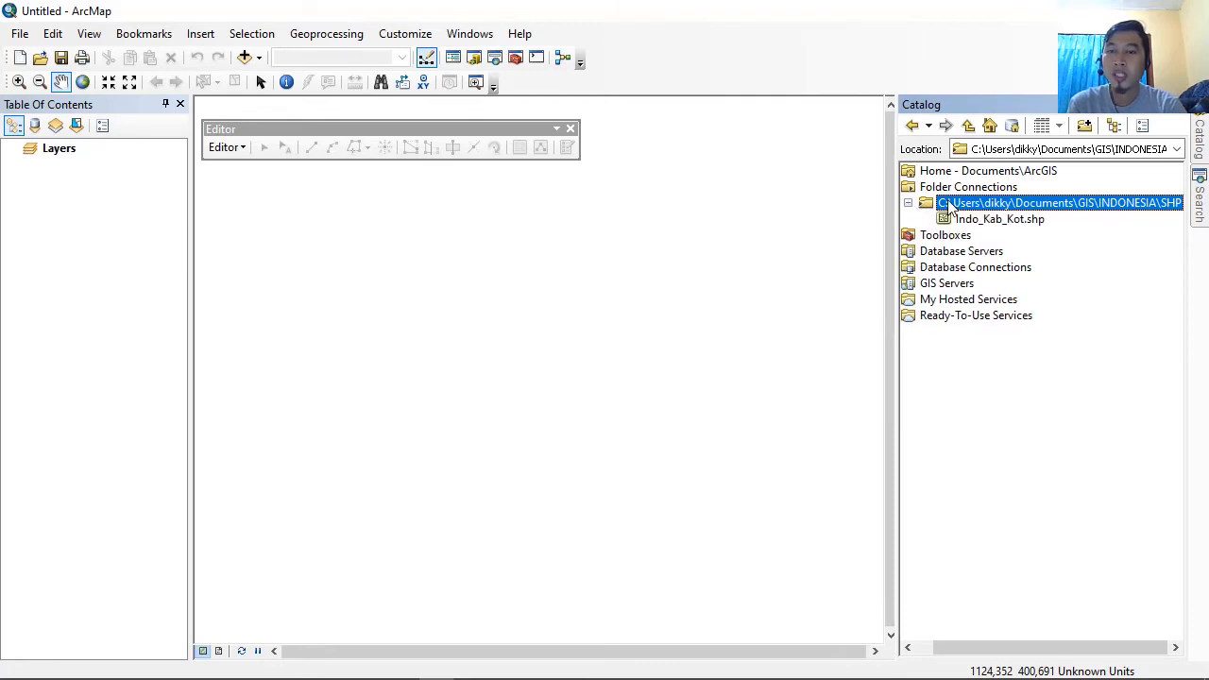
left_click_drag(990, 223, 988, 219)
left_click(989, 219)
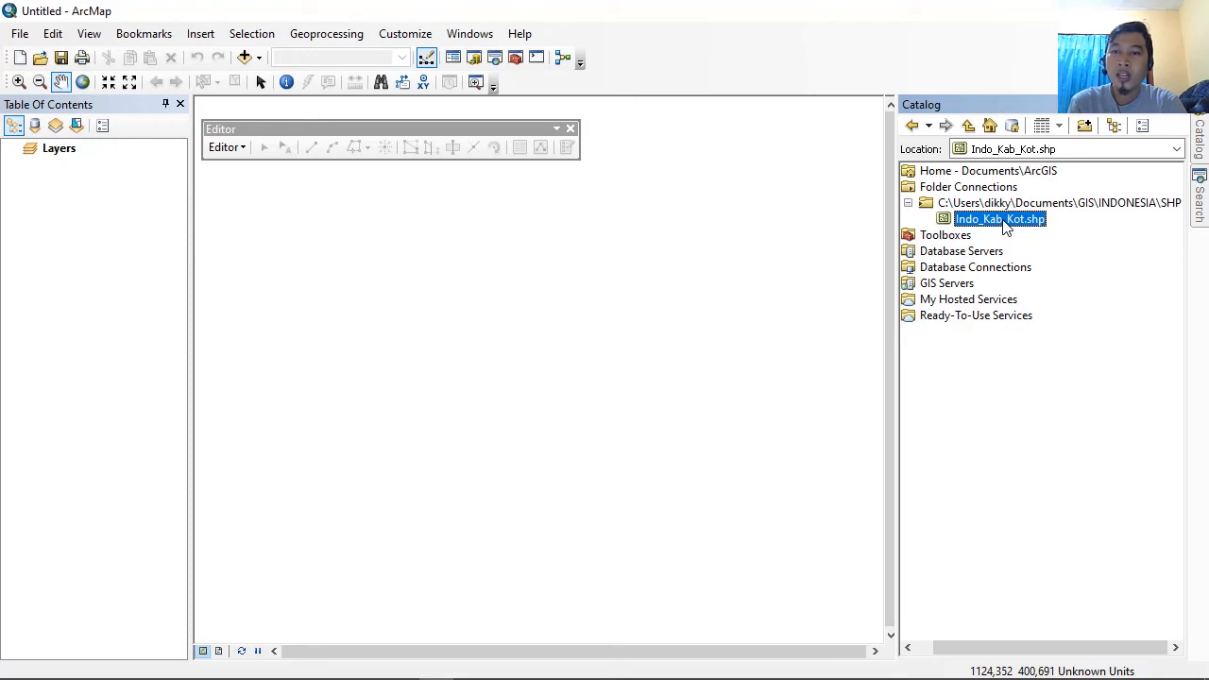
mouse_move(1003, 221)
left_mouse_down()
mouse_move(627, 319)
mouse_move(653, 299)
left_mouse_up()
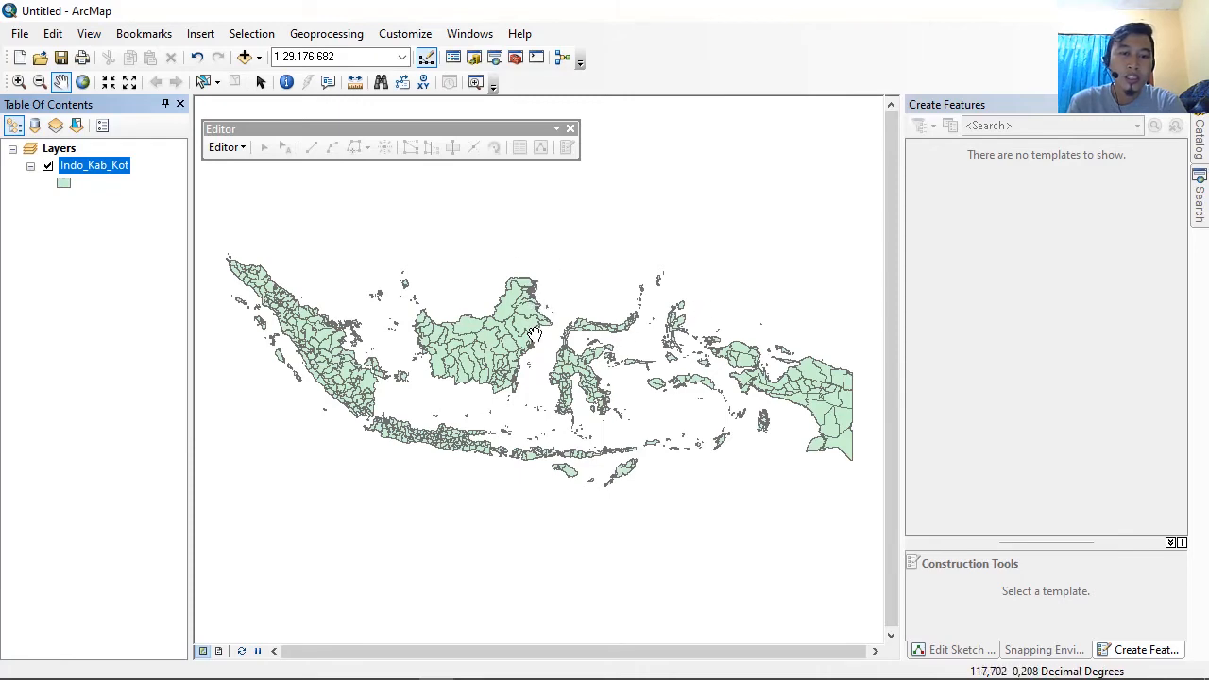
Step: Examine the Indo_Kab_Kot polygons at 1:15.000.000 across Kalimantan, Java, Sumatra and Sulawesi
scroll(534, 334, "up", 3)
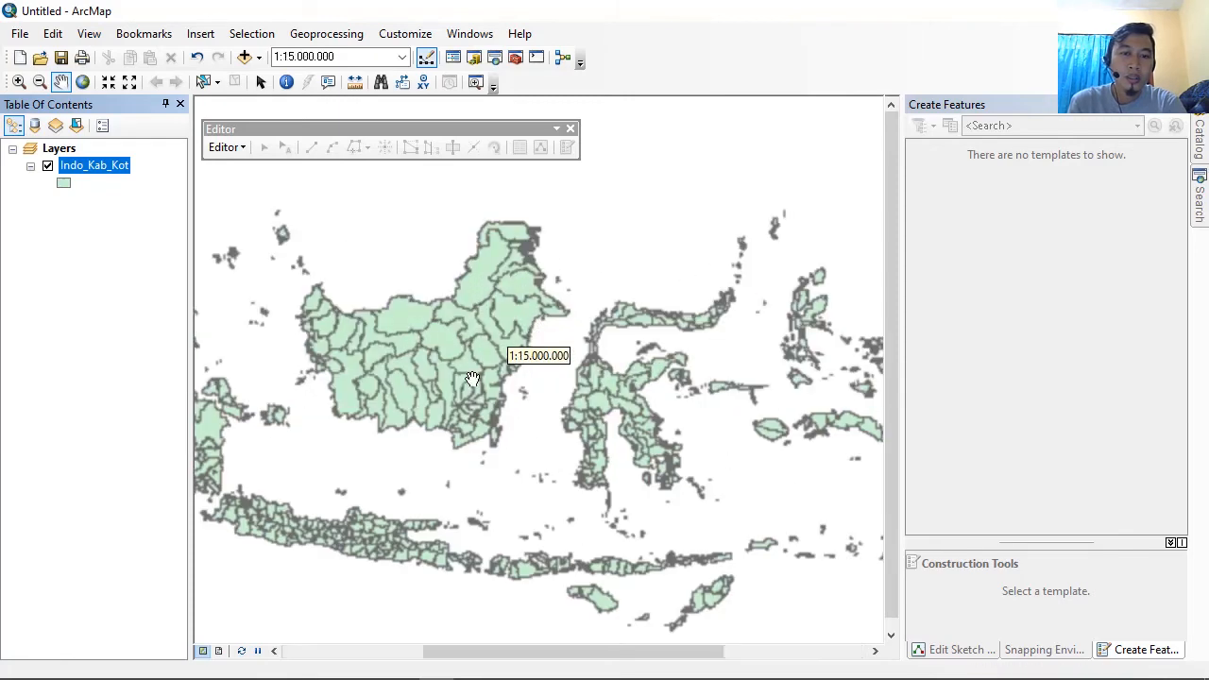
left_click_drag(473, 380, 536, 276)
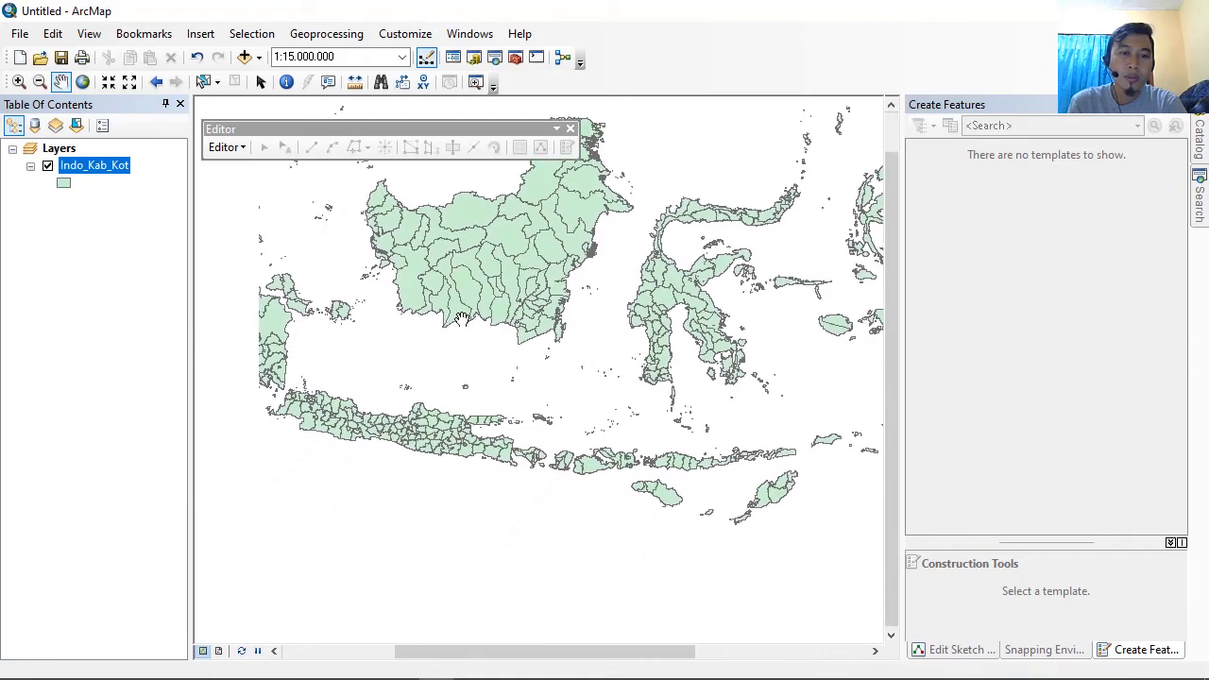
left_click_drag(322, 316, 680, 479)
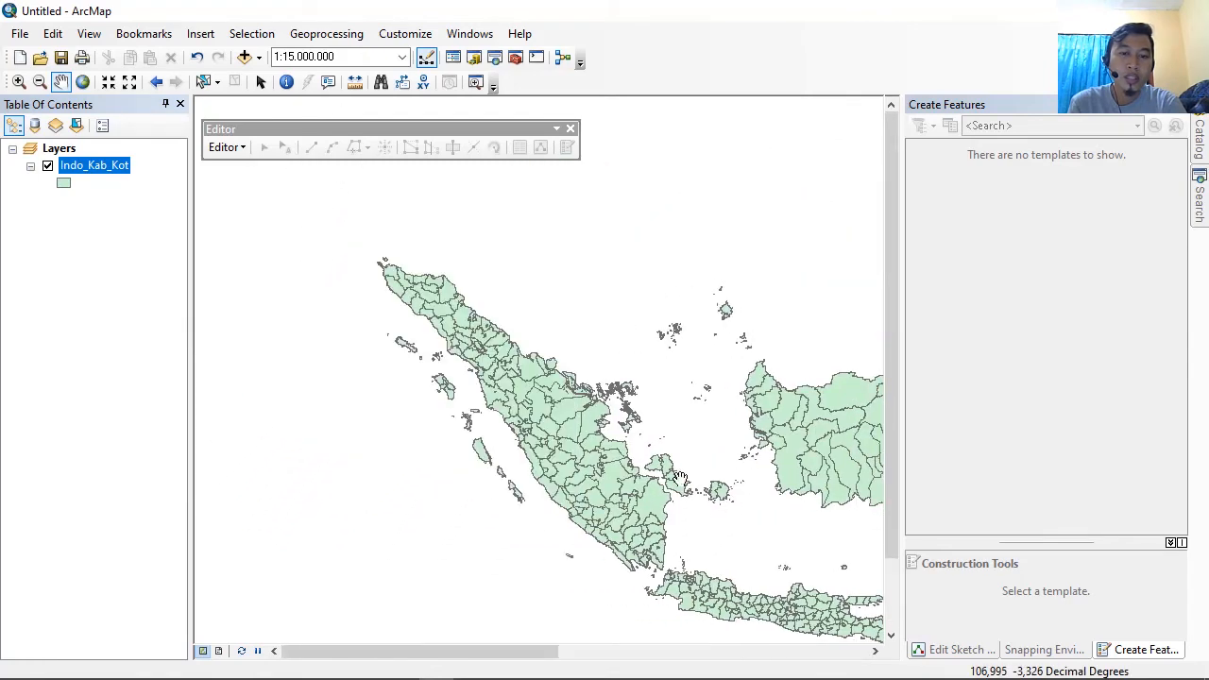
left_click_drag(773, 377, 491, 301)
left_click_drag(752, 353, 650, 353)
left_click_drag(589, 324, 498, 323)
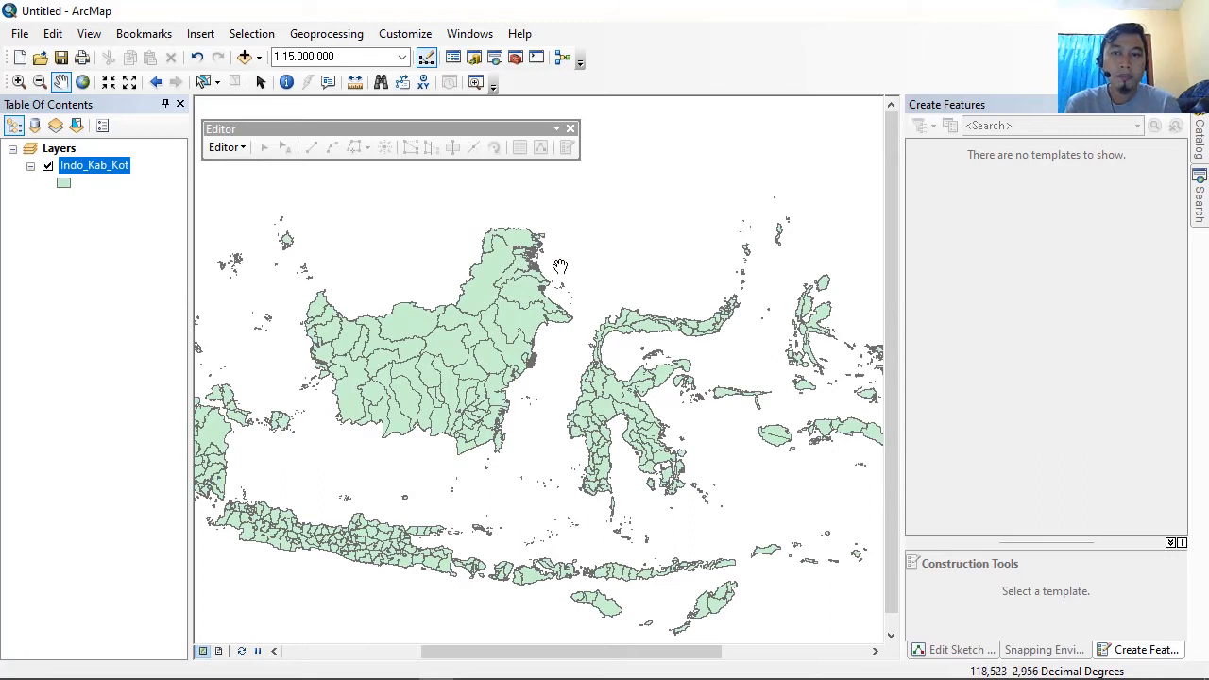
left_click_drag(560, 262, 586, 260)
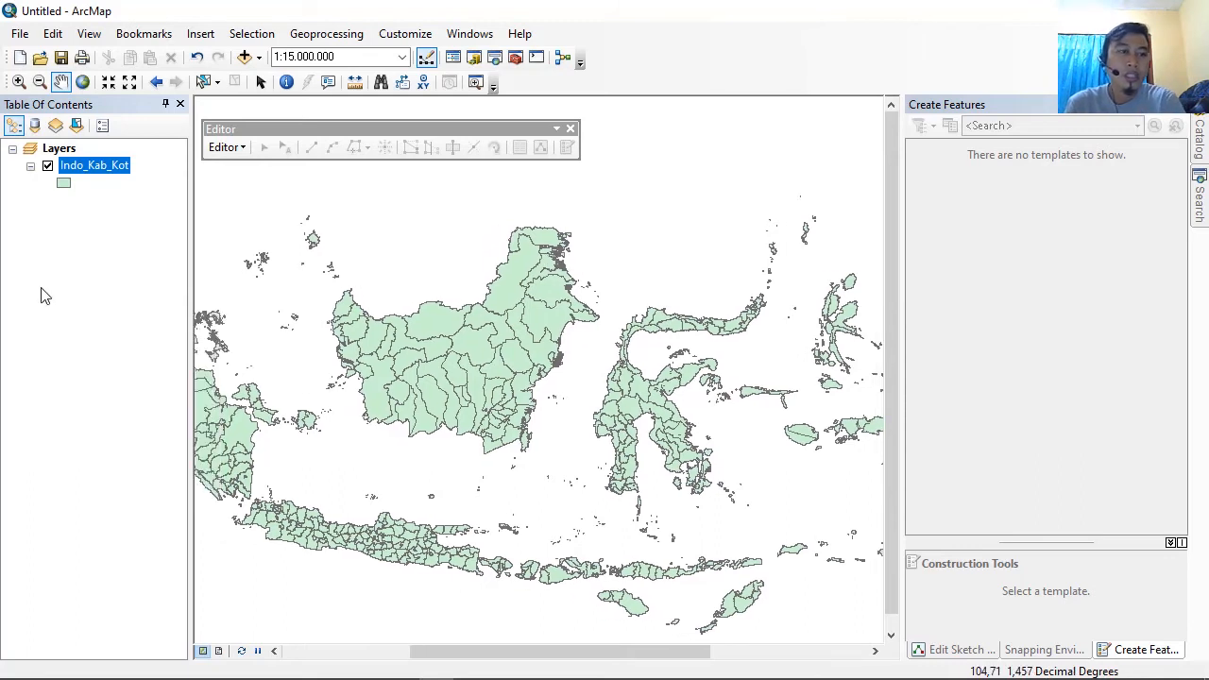
Step: Open the attribute table of the Indo_Kab_Kot layer and maximize the table window
right_click(76, 170)
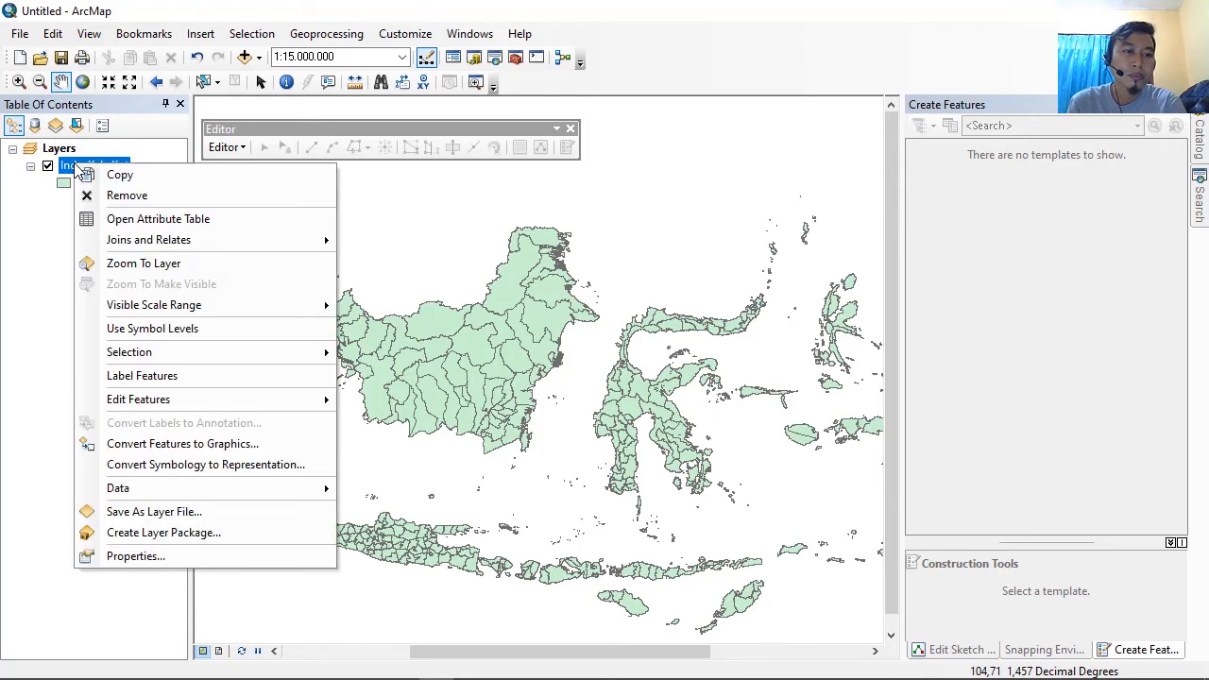
left_click(144, 217)
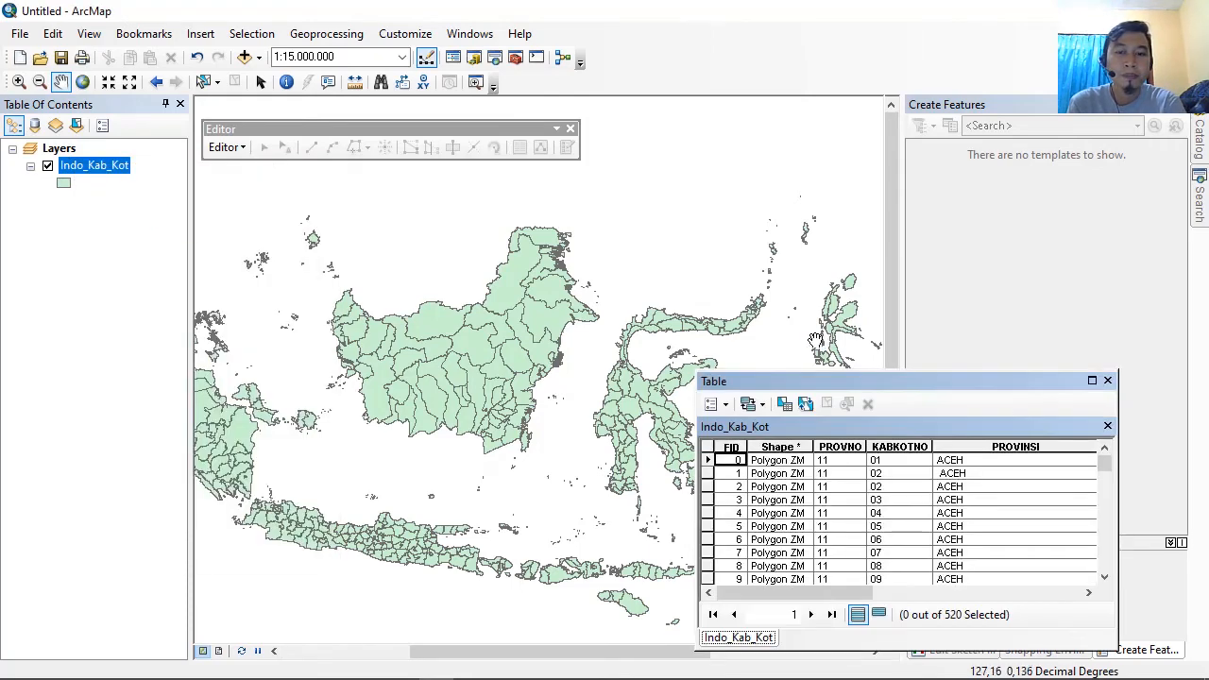
left_click_drag(832, 383, 510, 215)
left_click_drag(597, 216, 496, 194)
left_click(669, 191)
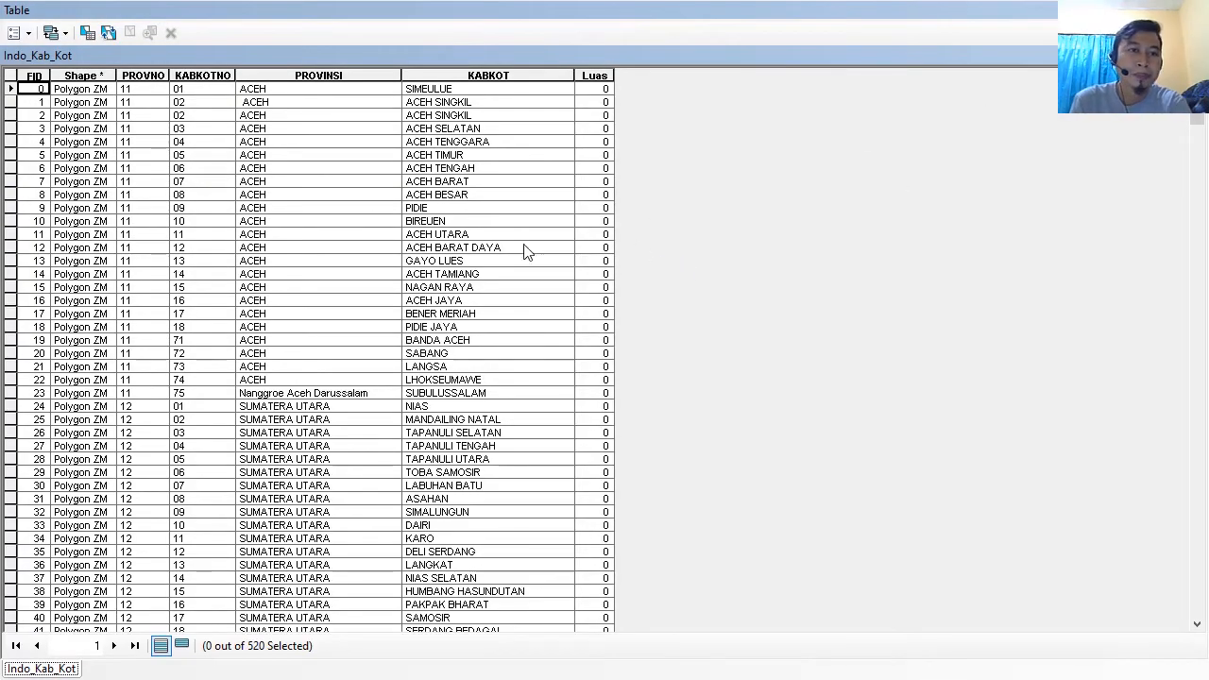
Step: Browse the PROVINSI and KABKOT records of the attribute table from Aceh down to Kalimantan Utara
left_click(308, 188)
scroll(324, 209, "down", 2)
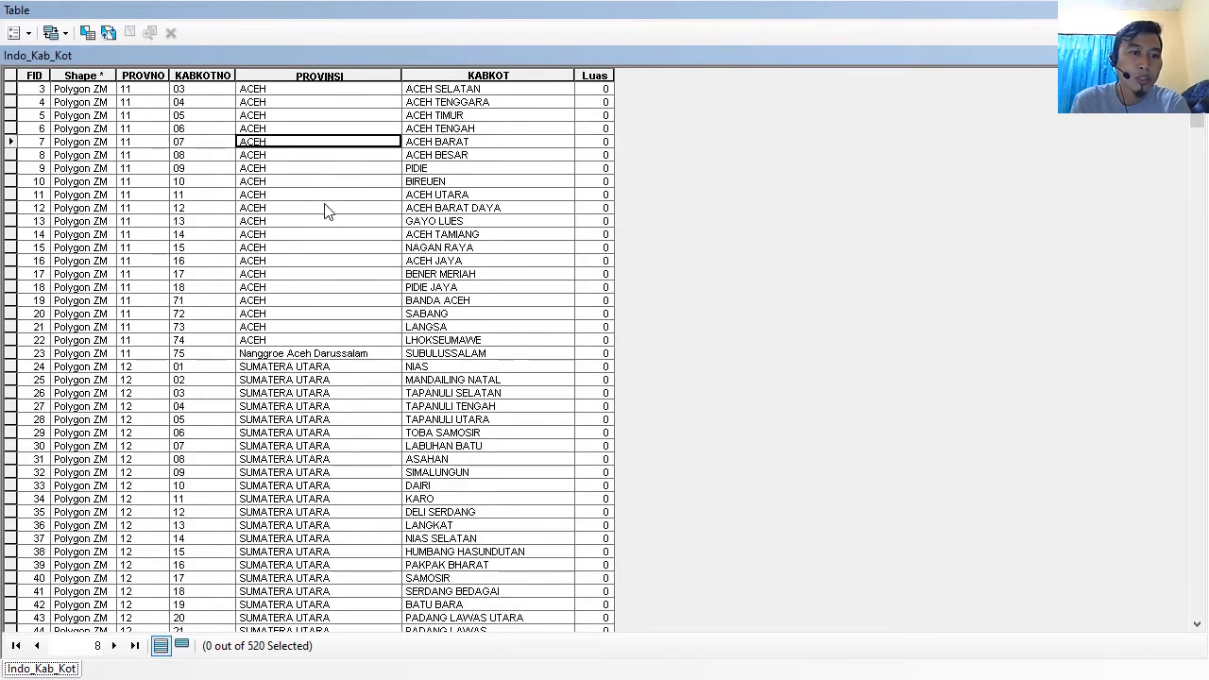
scroll(324, 209, "down", 17)
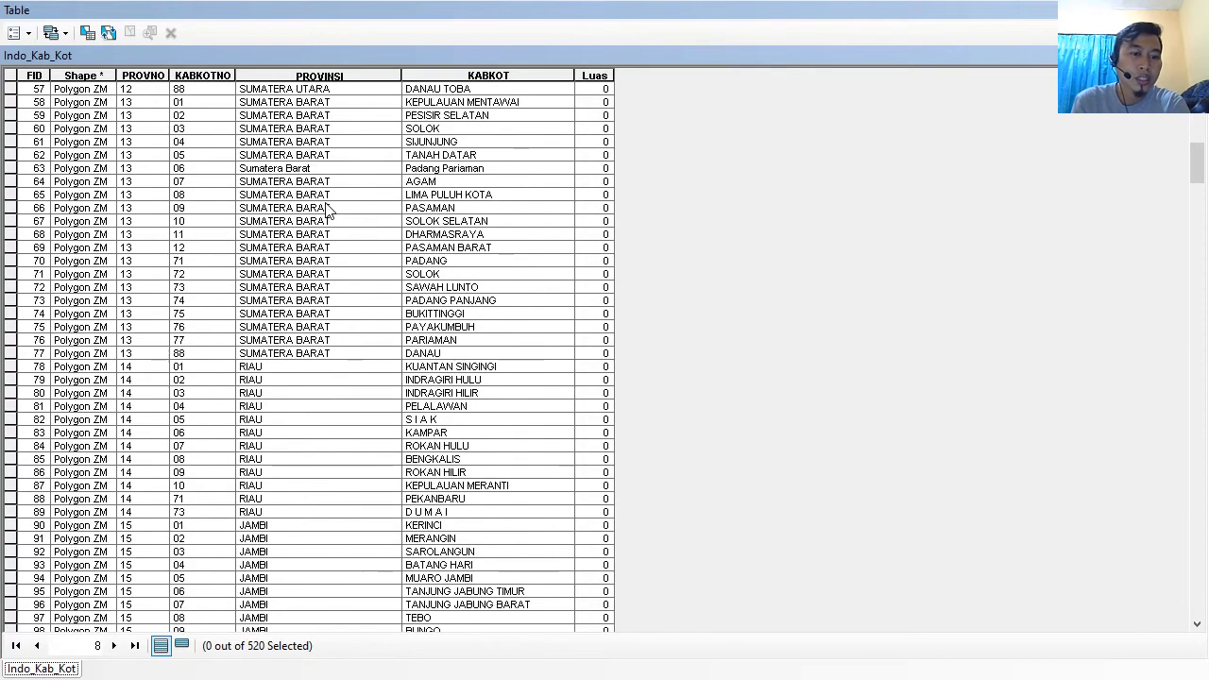
scroll(324, 209, "down", 18)
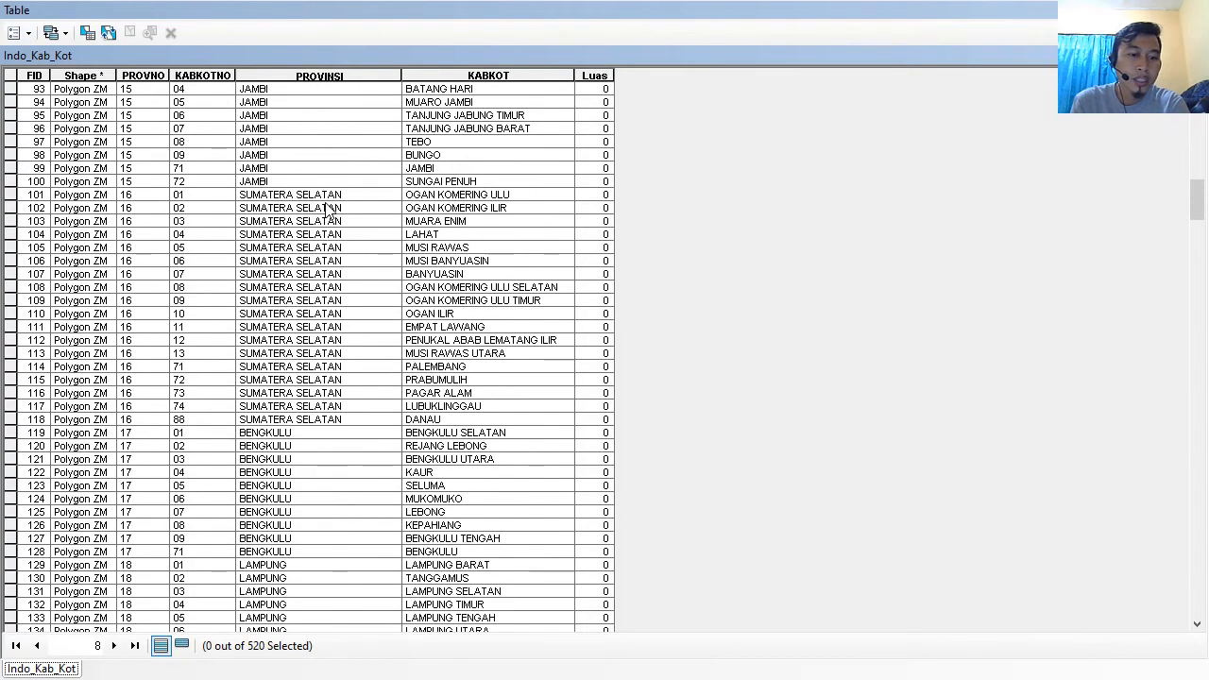
scroll(324, 209, "down", 20)
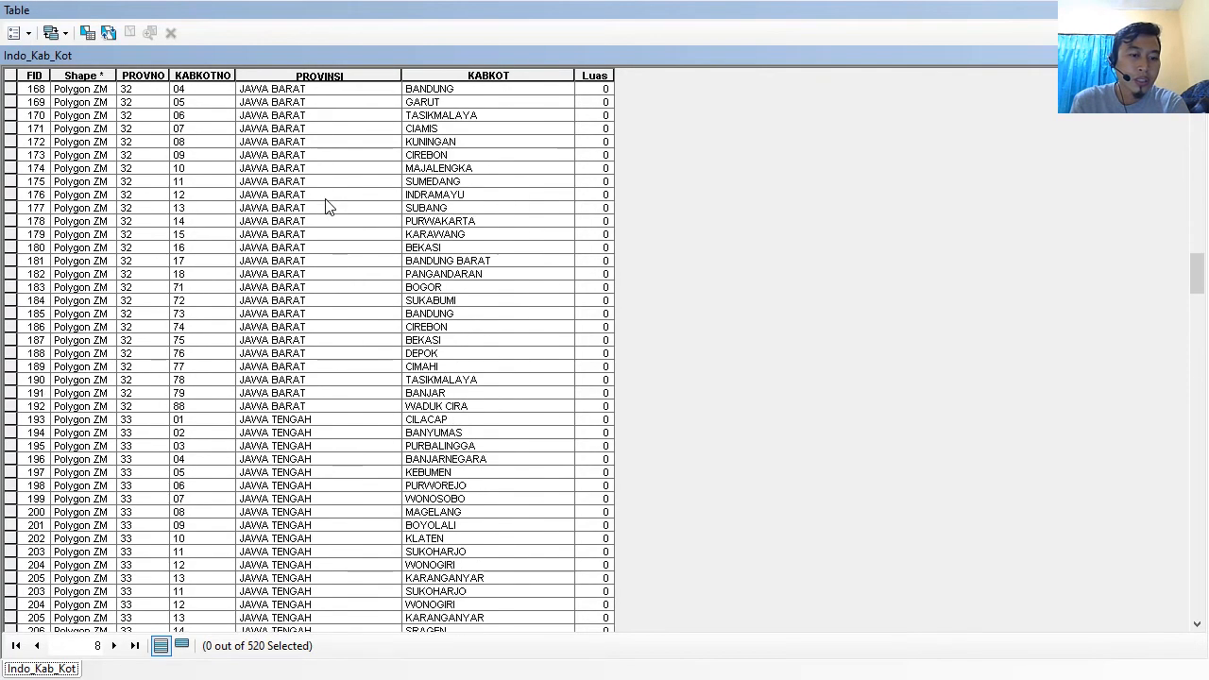
scroll(324, 208, "down", 20)
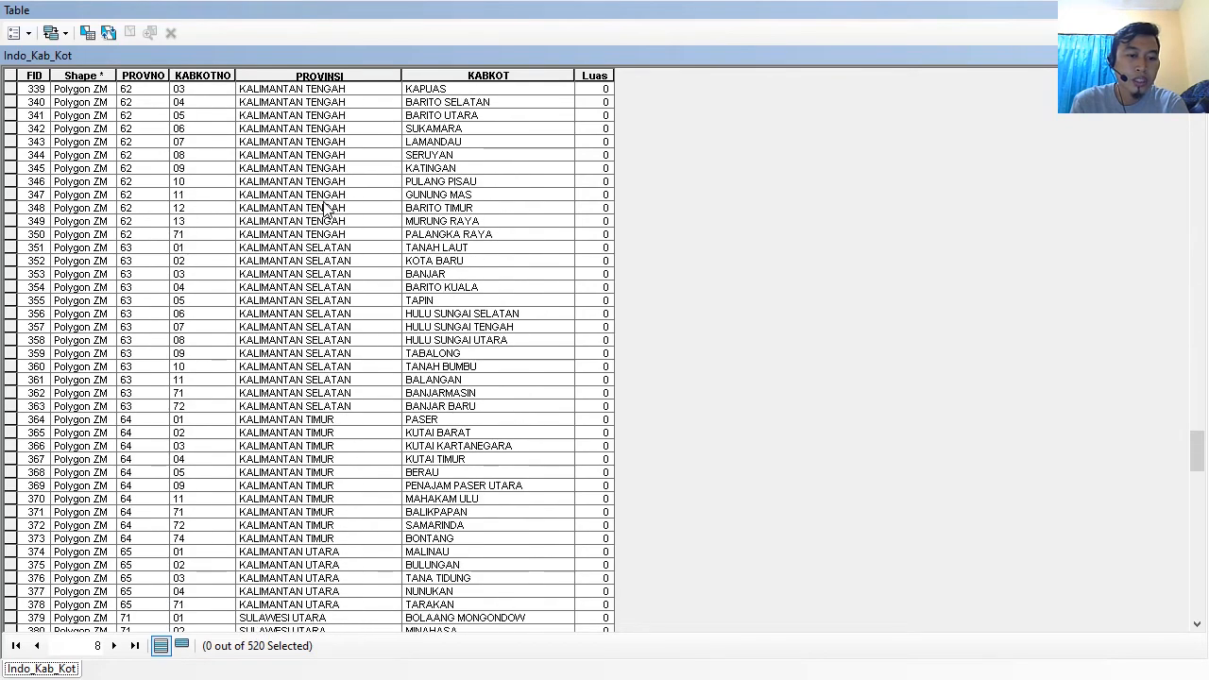
scroll(324, 209, "down", 1)
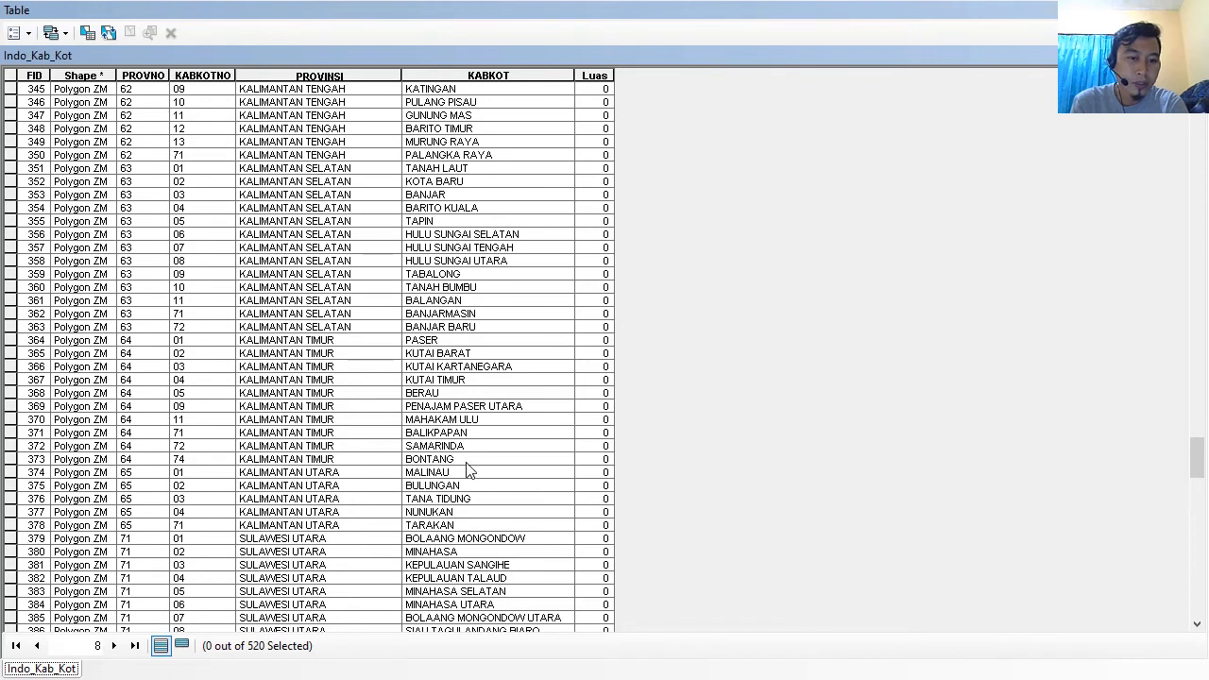
Step: Examine the PROVINSI and KABKOT values of the Kalimantan Utara records, from Tarakan up to Malinau
left_click(344, 525)
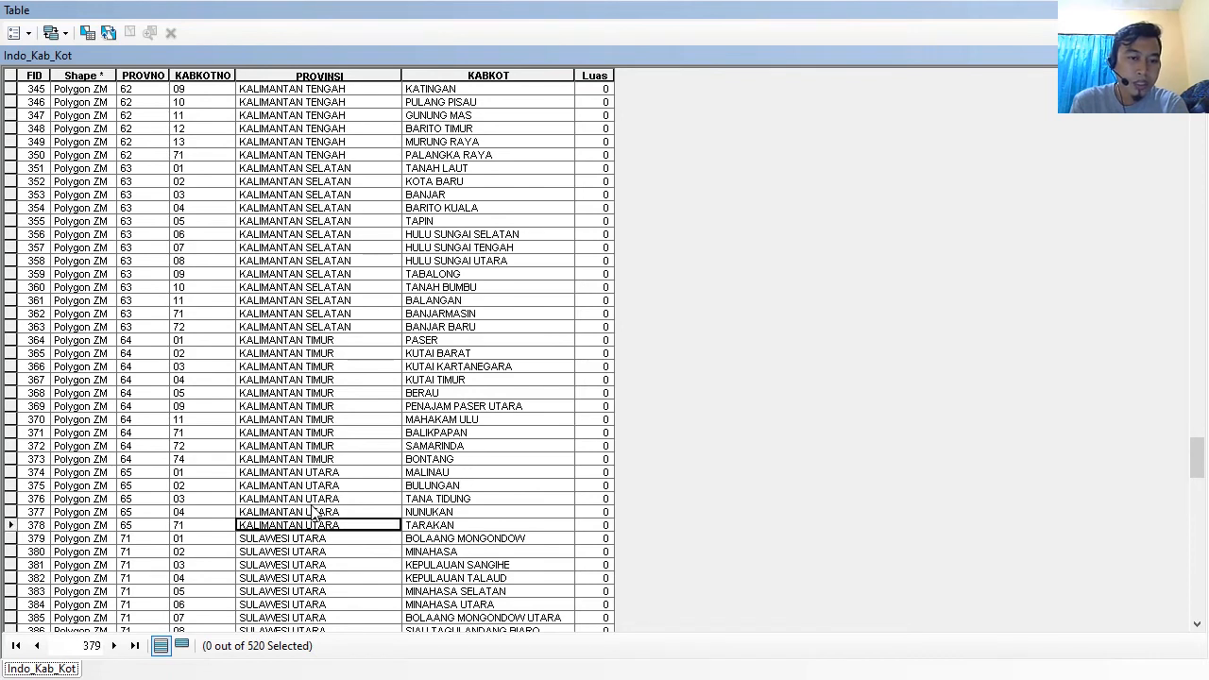
left_click(440, 528)
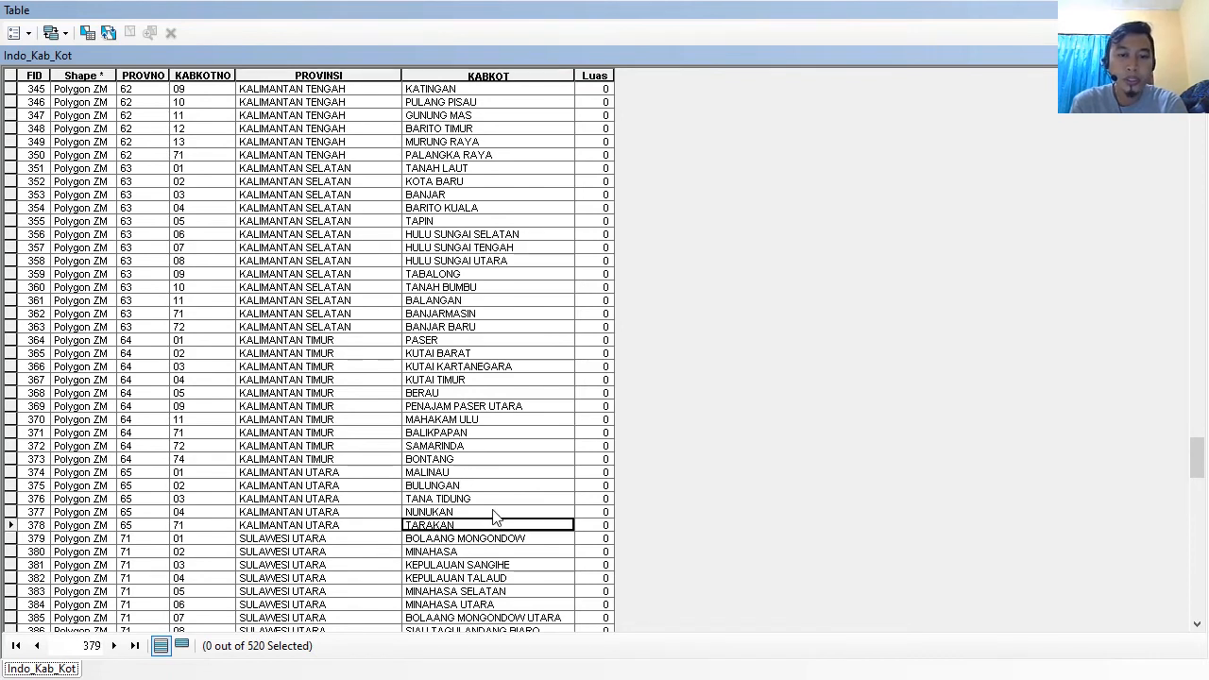
left_click(492, 512)
left_click(346, 513)
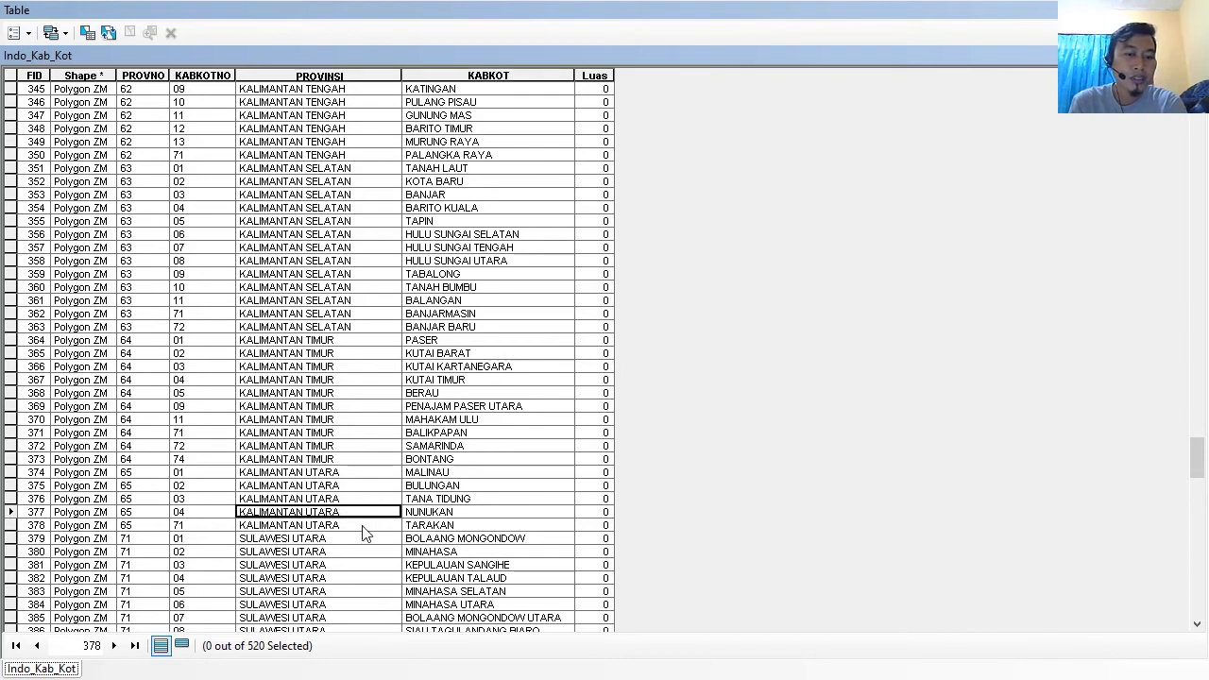
left_click(362, 527)
left_click(448, 527)
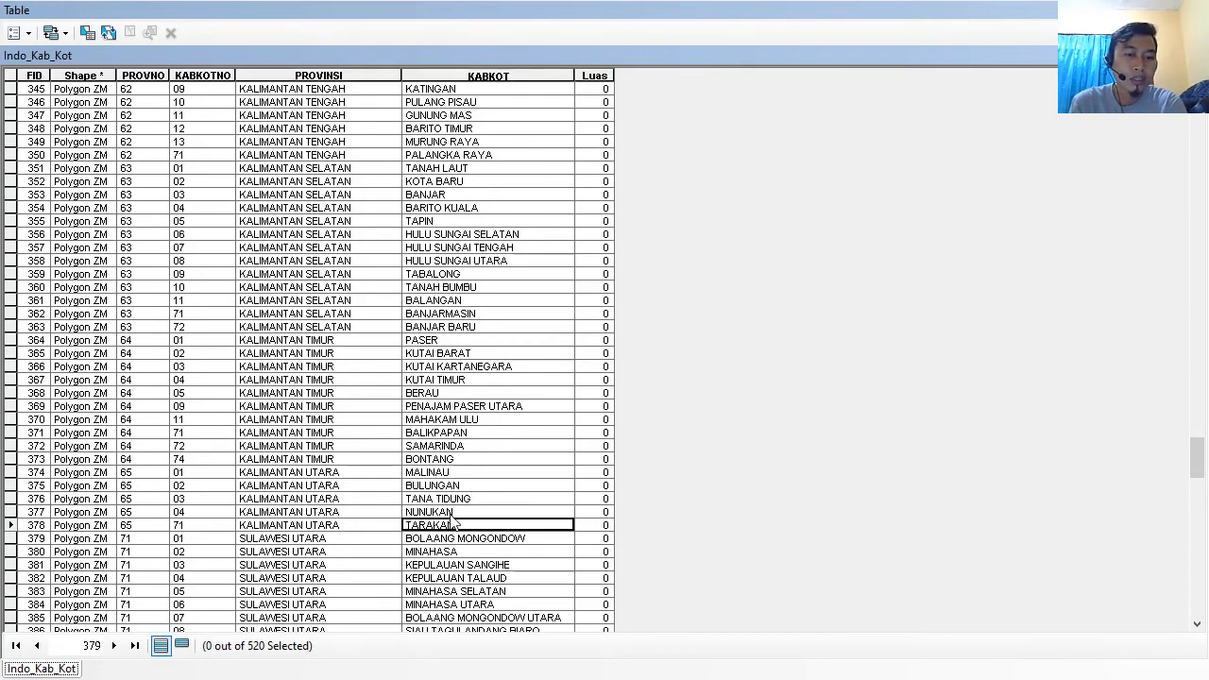
left_click(452, 512)
left_click(337, 500)
left_click(344, 474)
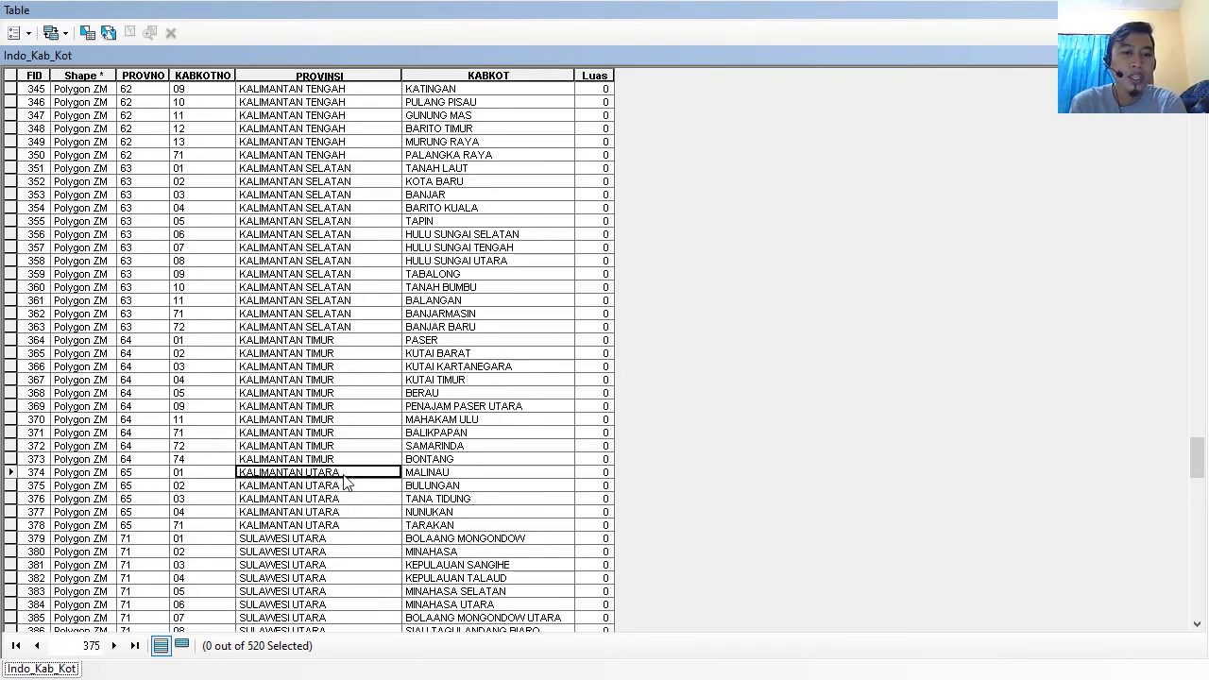
Step: Examine the KABKOT and PROVINSI values of the Kalimantan Timur and Kalimantan Selatan records
left_click(404, 459)
left_click(421, 364)
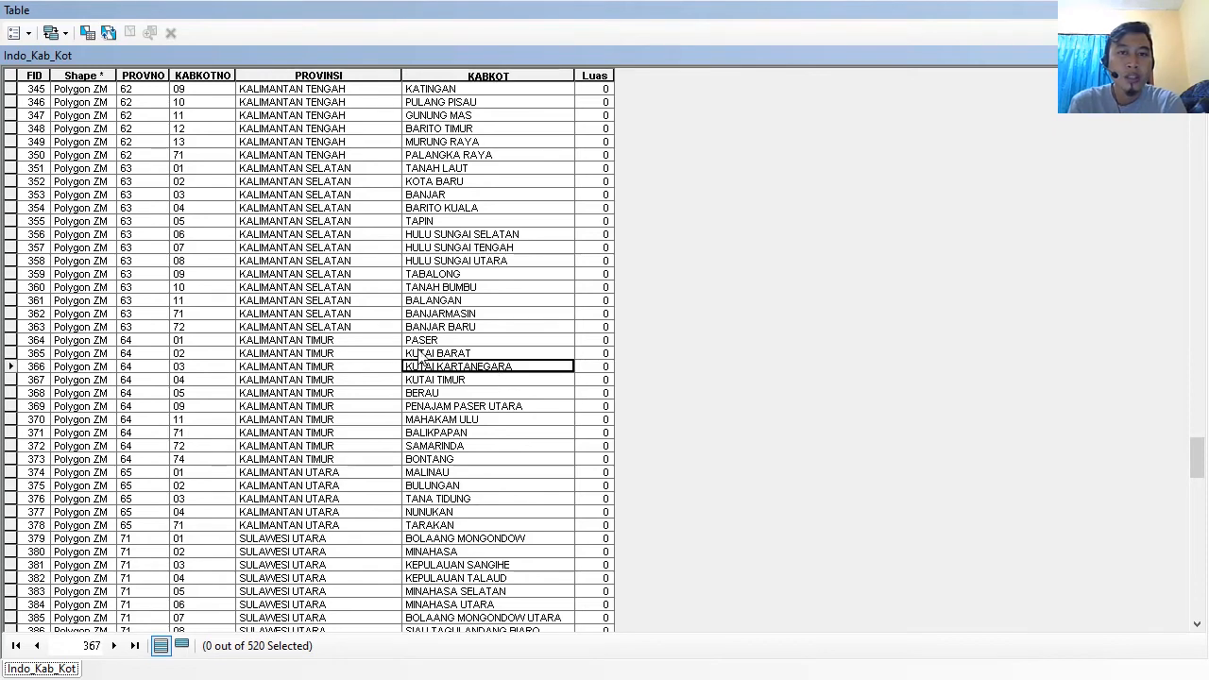
left_click(344, 287)
left_click(319, 209)
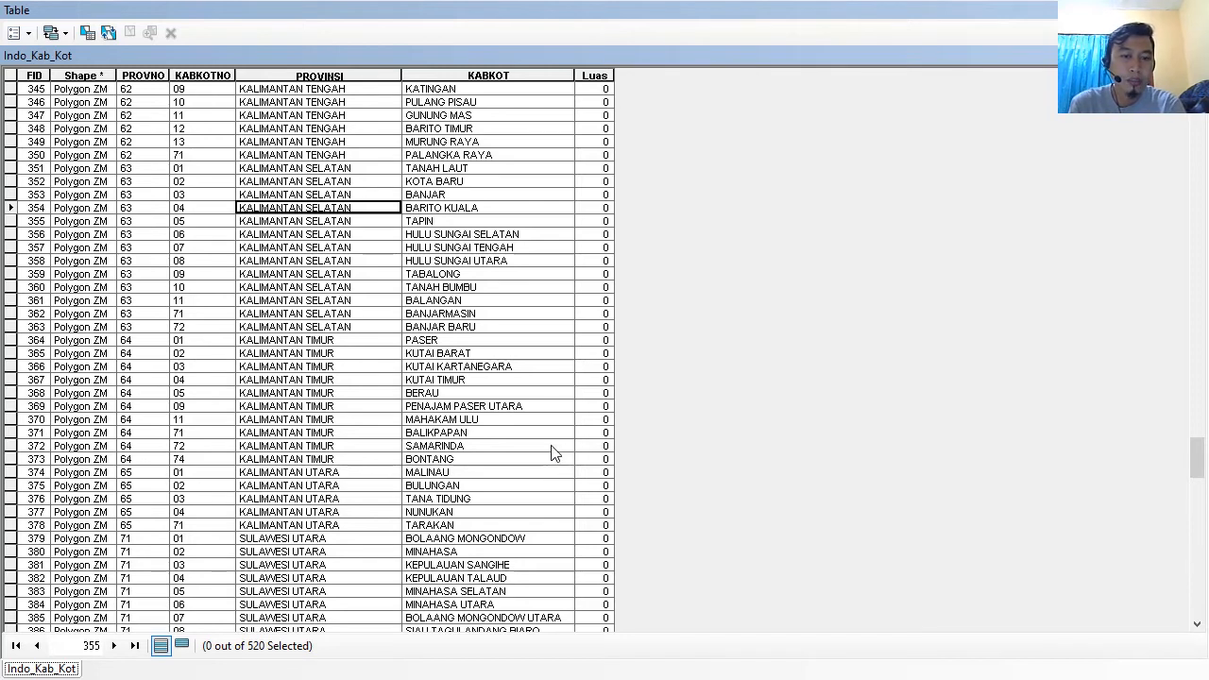
Step: Select the Nunukan record, zoom the map to its polygon, and restore the table window beside the polygon
left_click(280, 518)
left_click(189, 517)
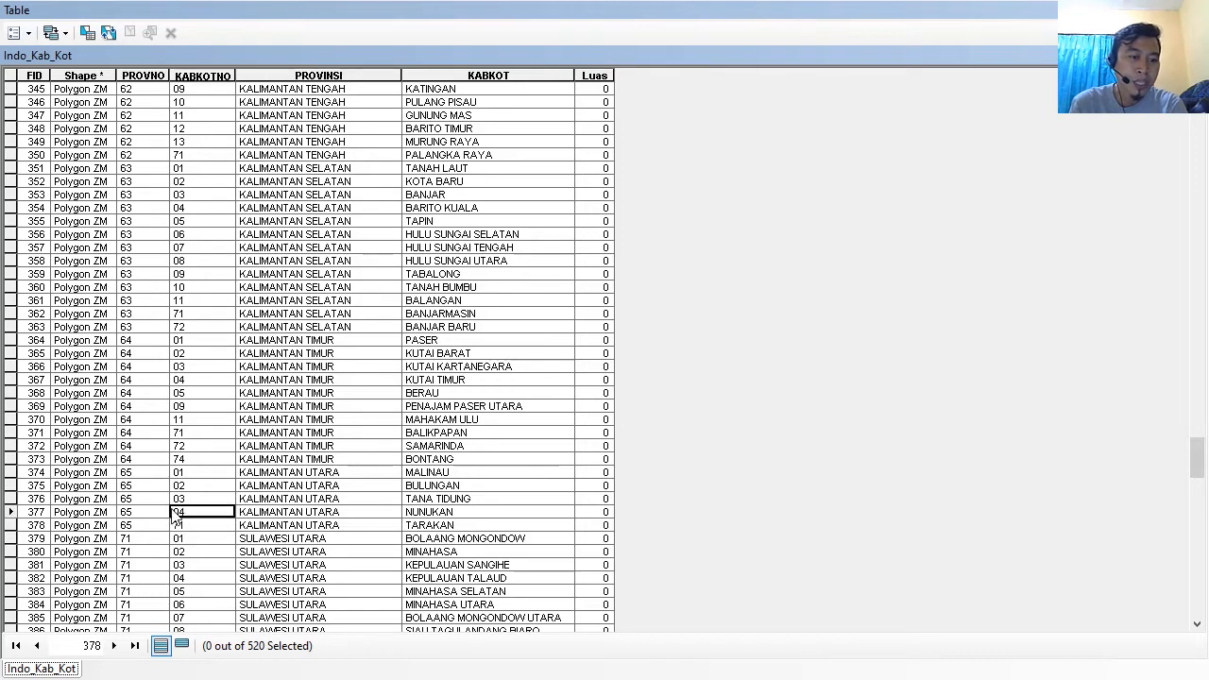
left_click(135, 517)
left_click(104, 515)
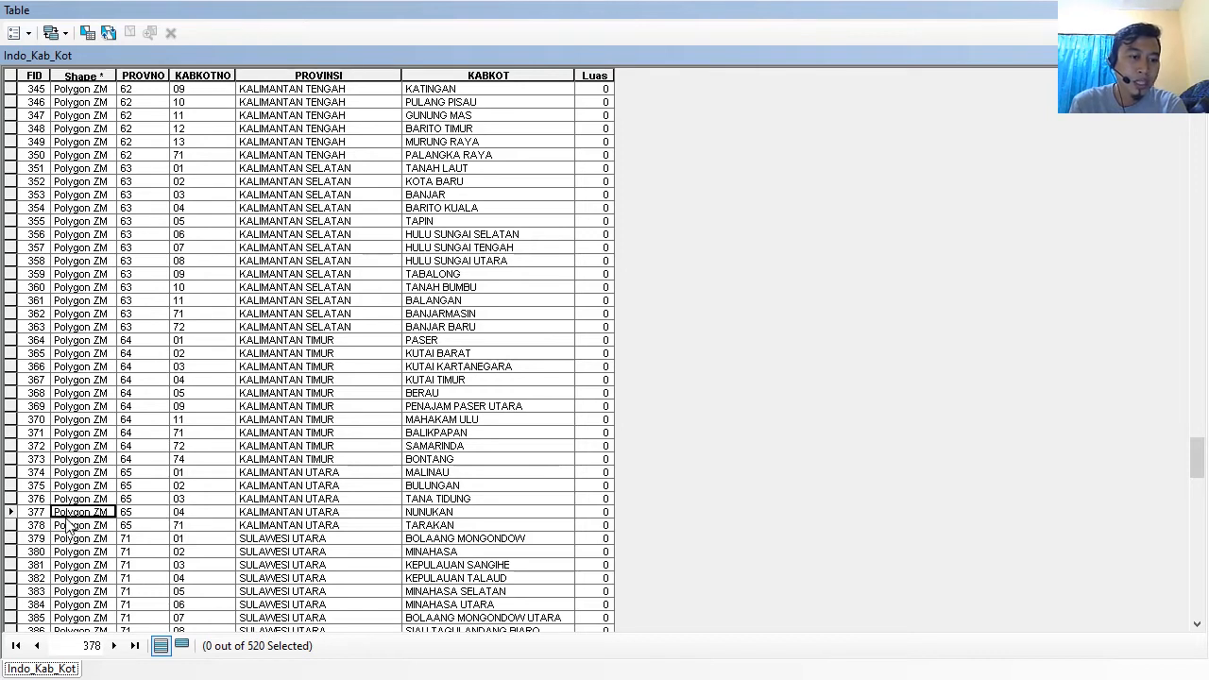
left_click(44, 515)
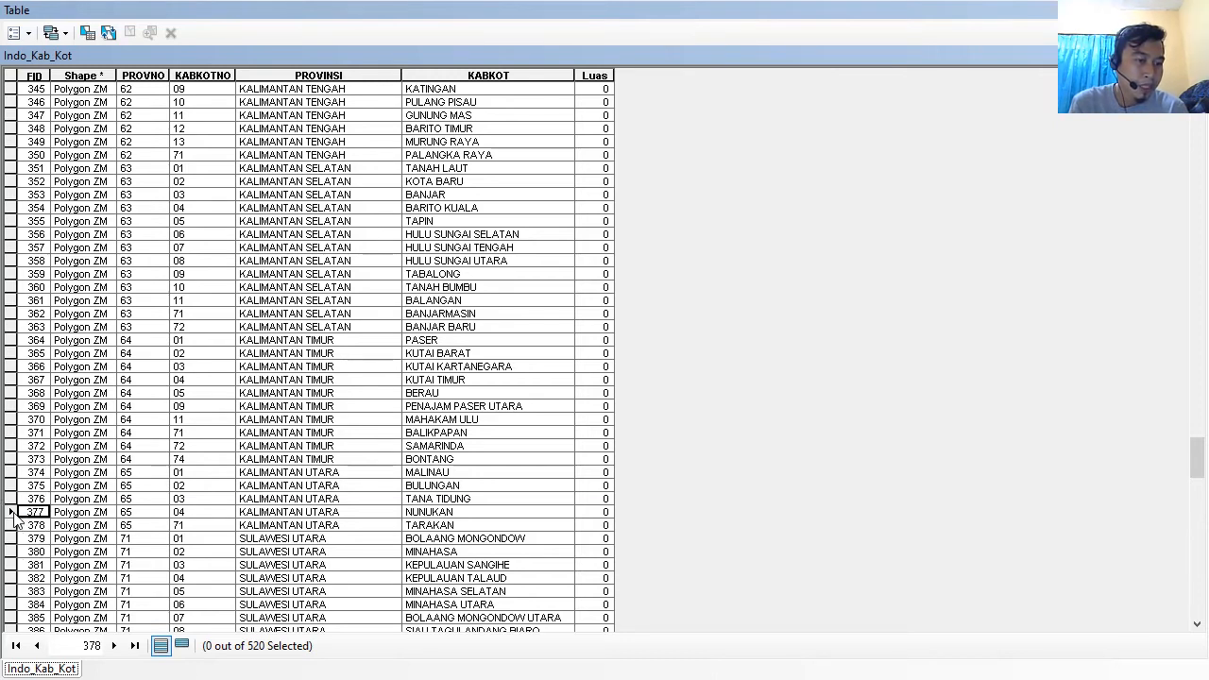
left_click(11, 512)
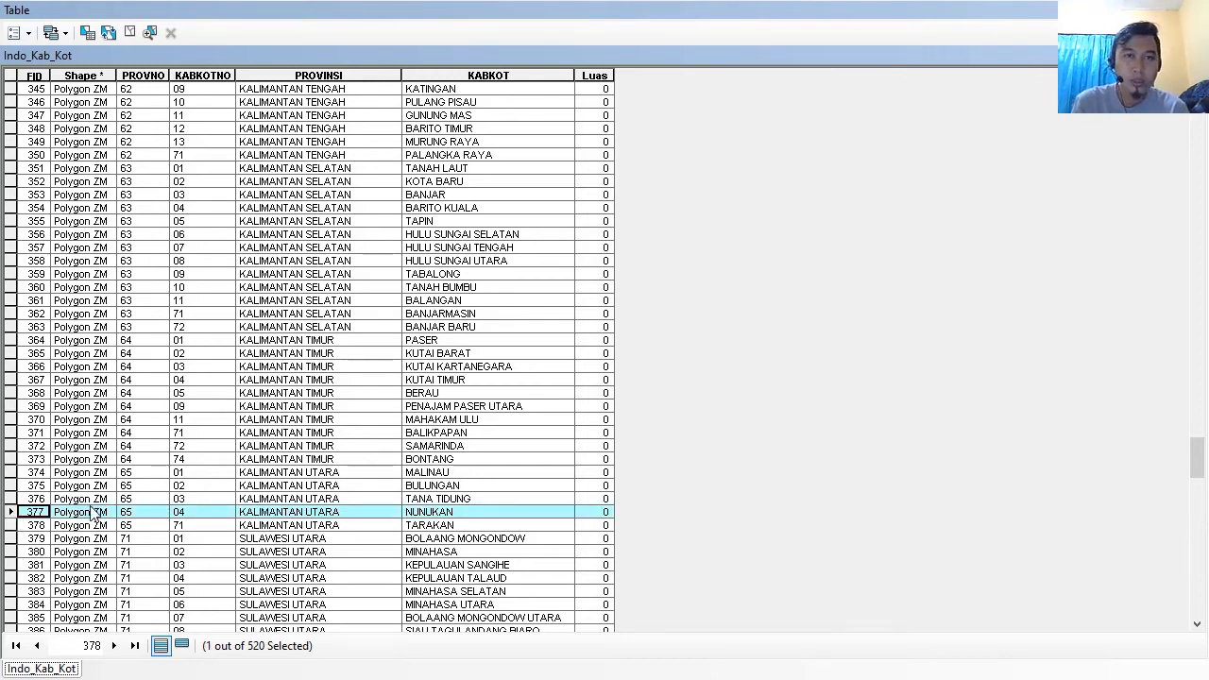
left_click(1182, 11)
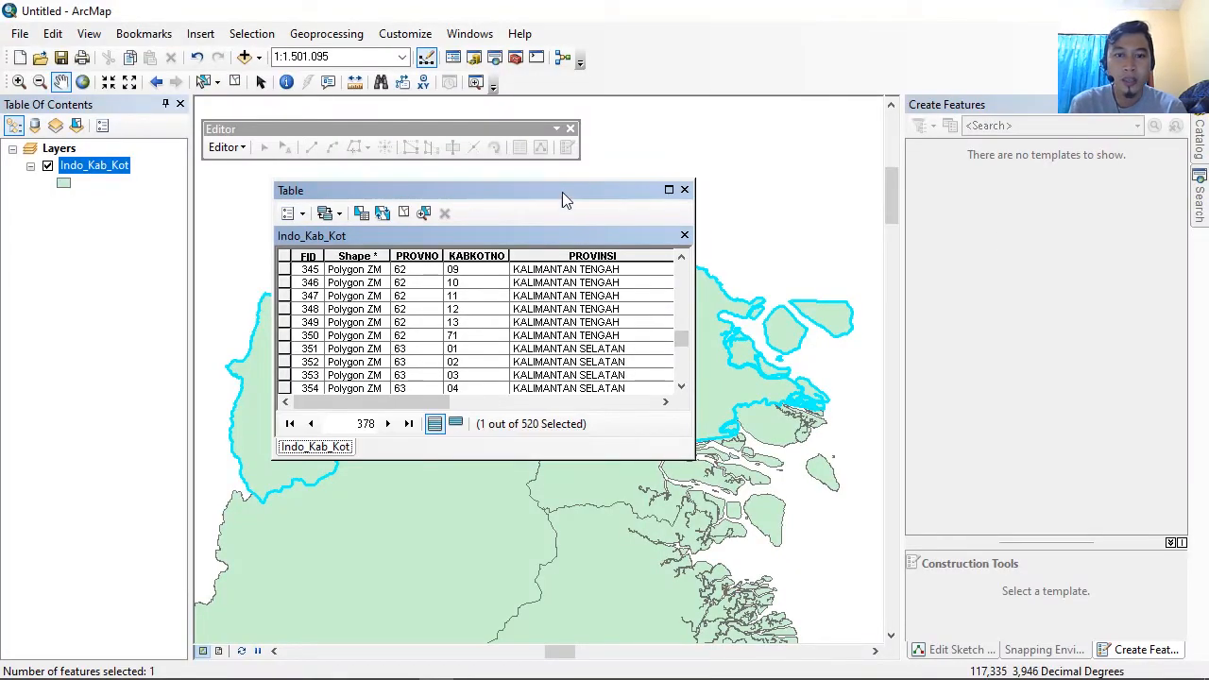
left_click_drag(562, 192, 257, 209)
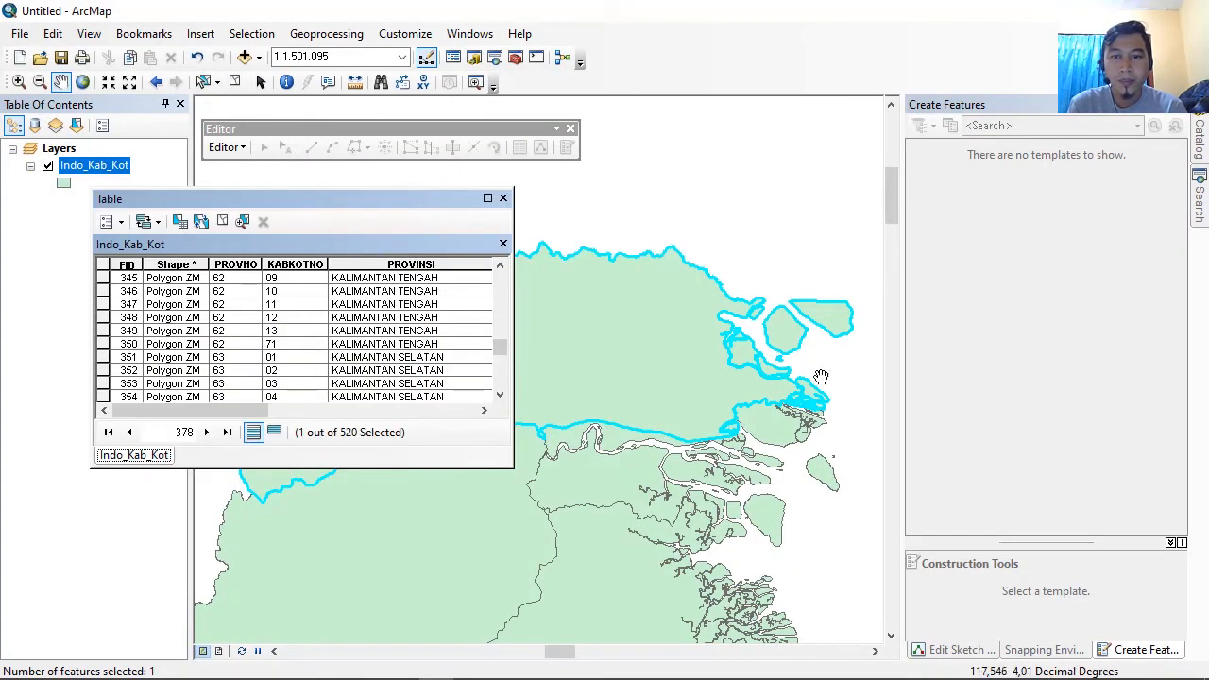
Step: Select the Malinau record in the maximized table, zoom to its polygon, and view it on the map at 1:4.000.000
left_click(488, 199)
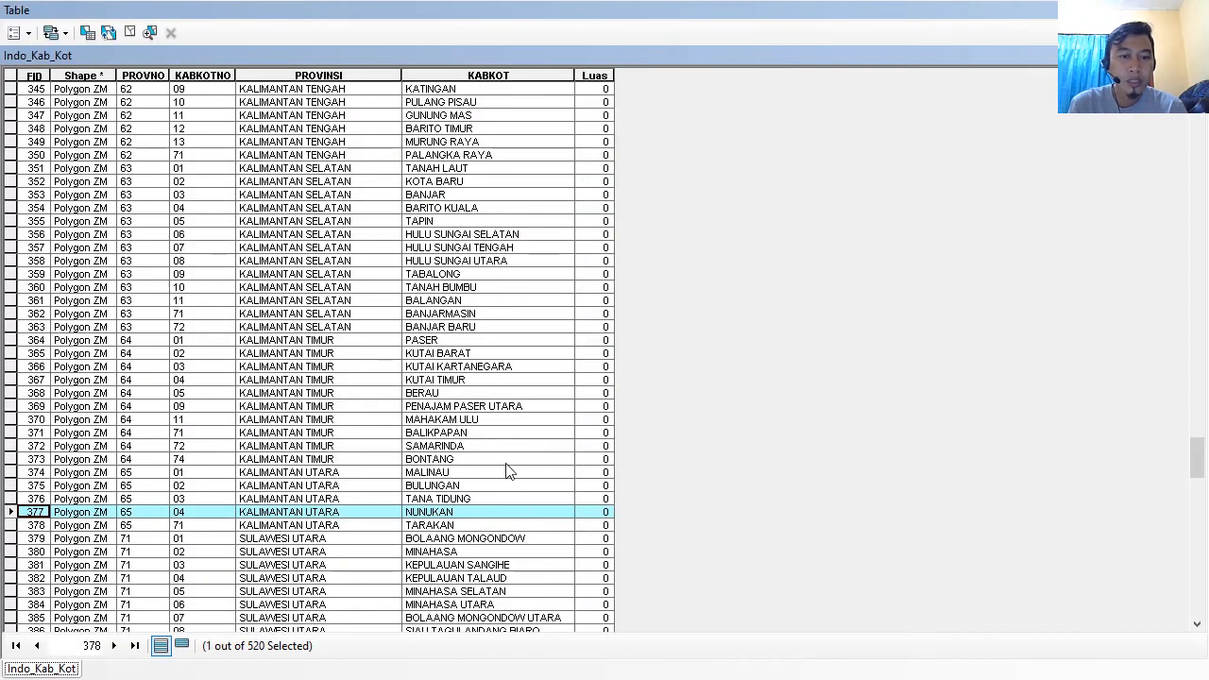
left_click(8, 473)
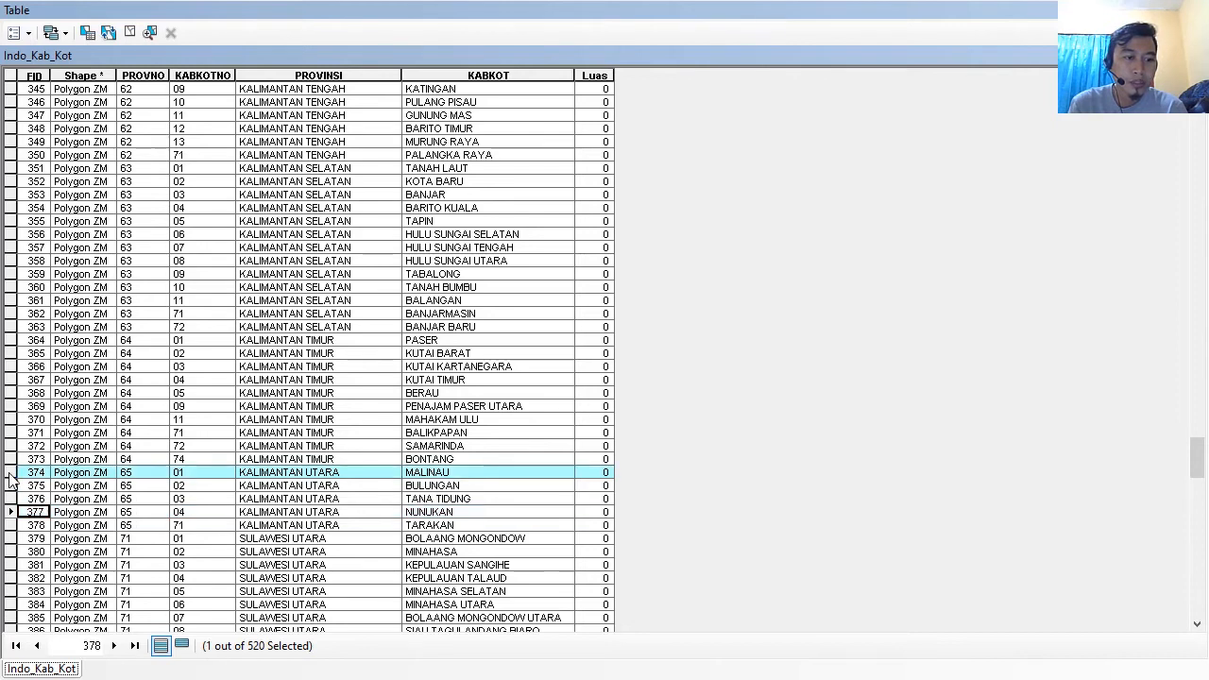
left_click(11, 472)
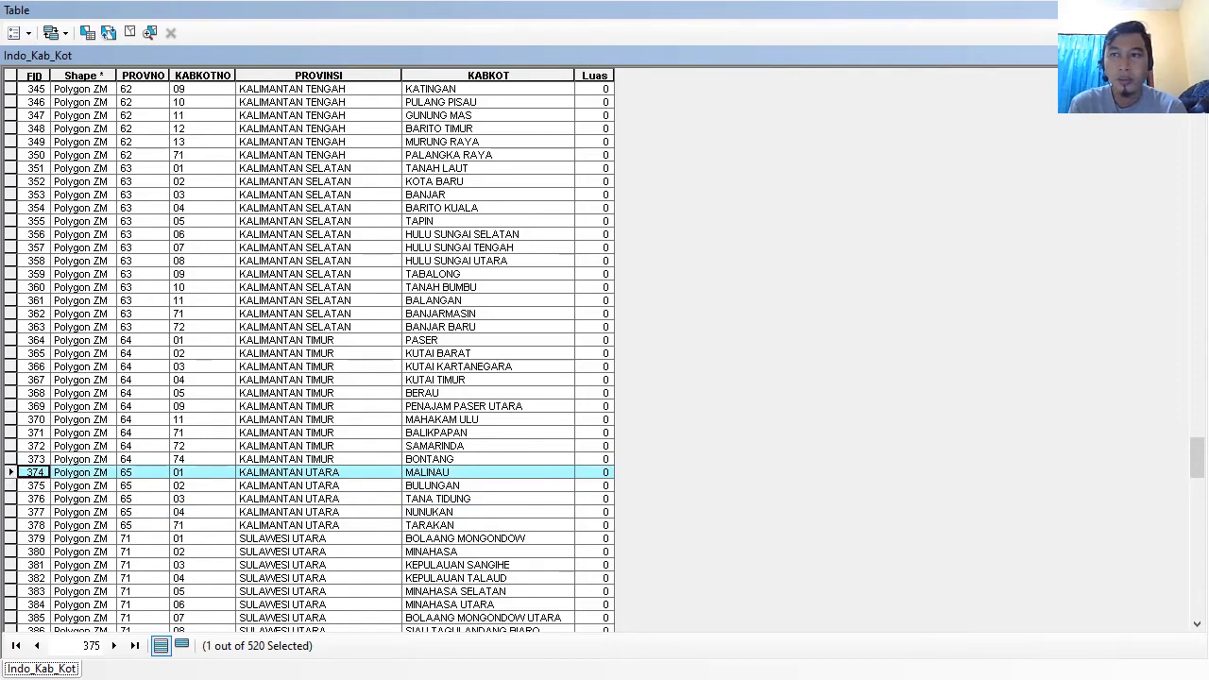
left_click(1181, 10)
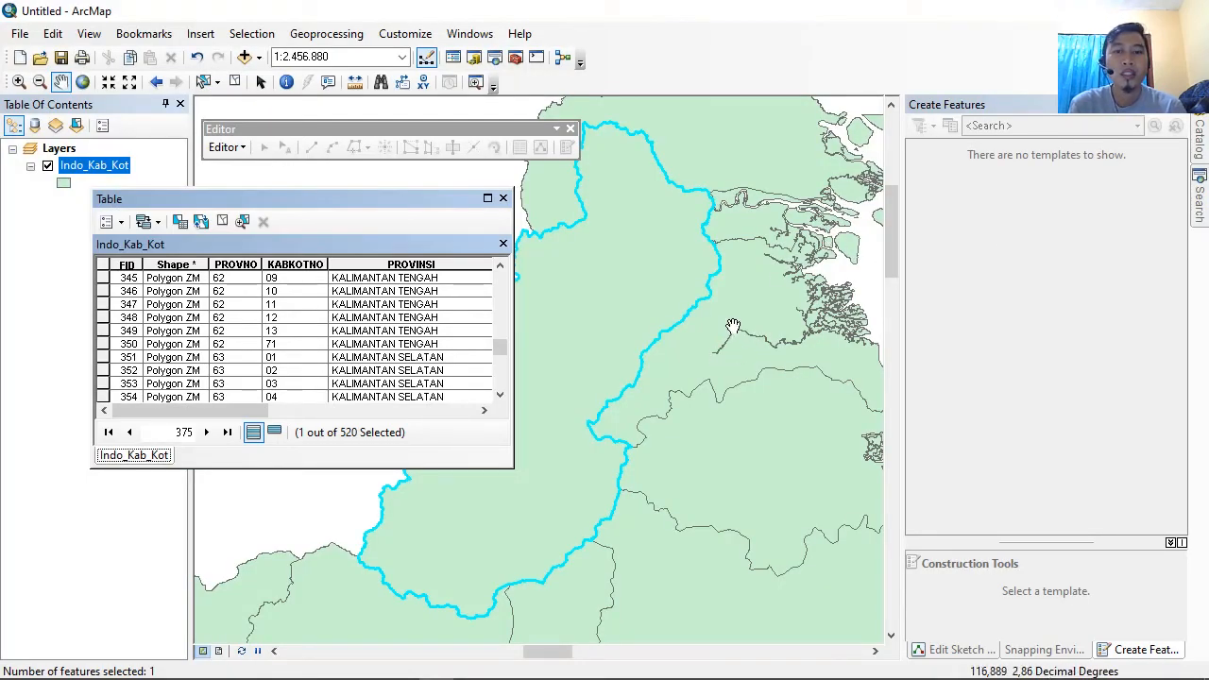
scroll(728, 286, "up", 1)
scroll(729, 285, "down", 2)
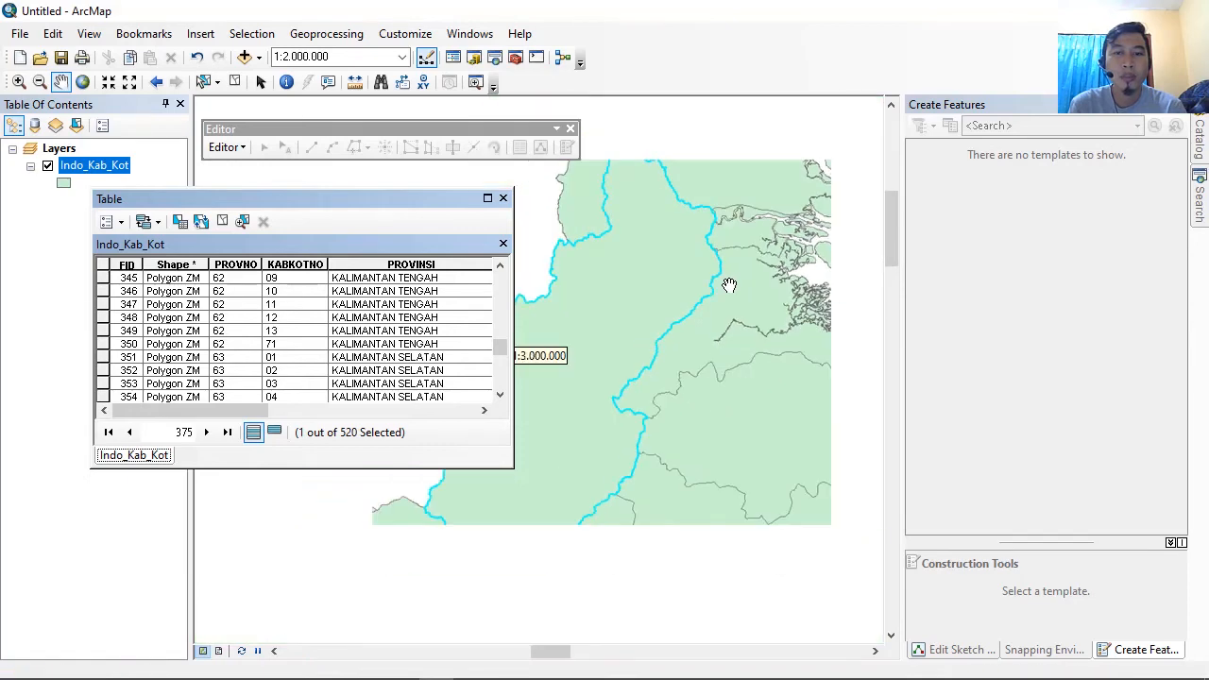
scroll(726, 269, "down", 1)
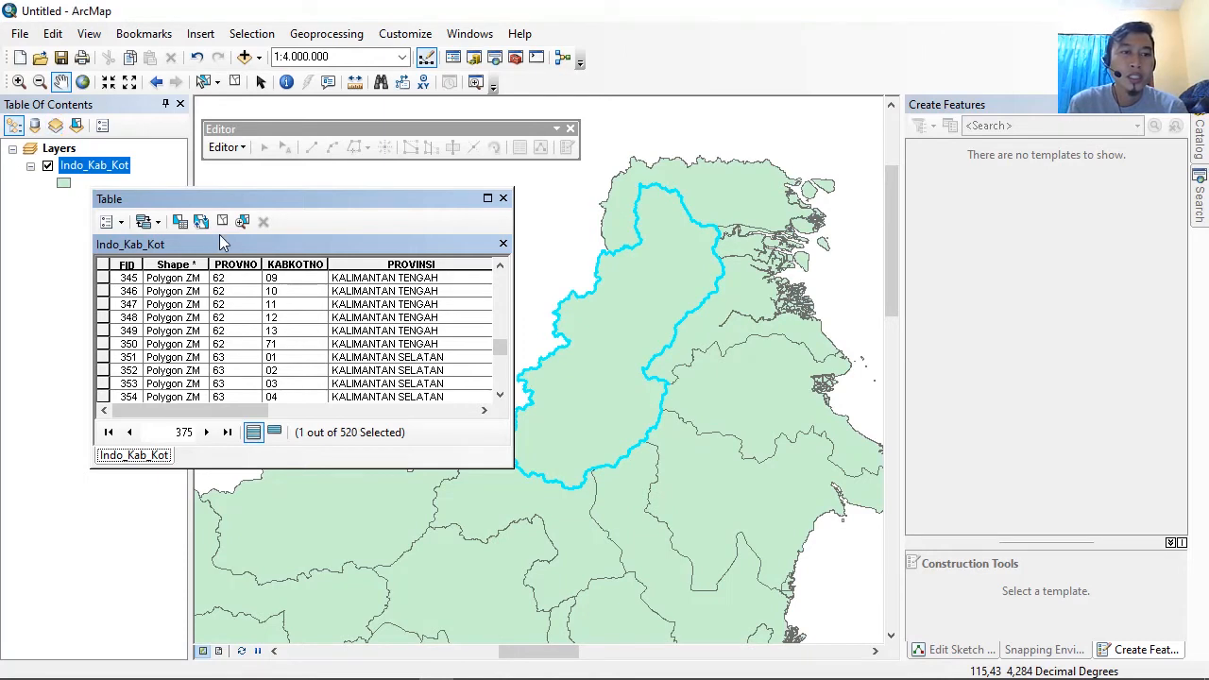
Step: Close the attribute table, reopen it from the Indo_Kab_Kot layer, and close it again
left_click(503, 199)
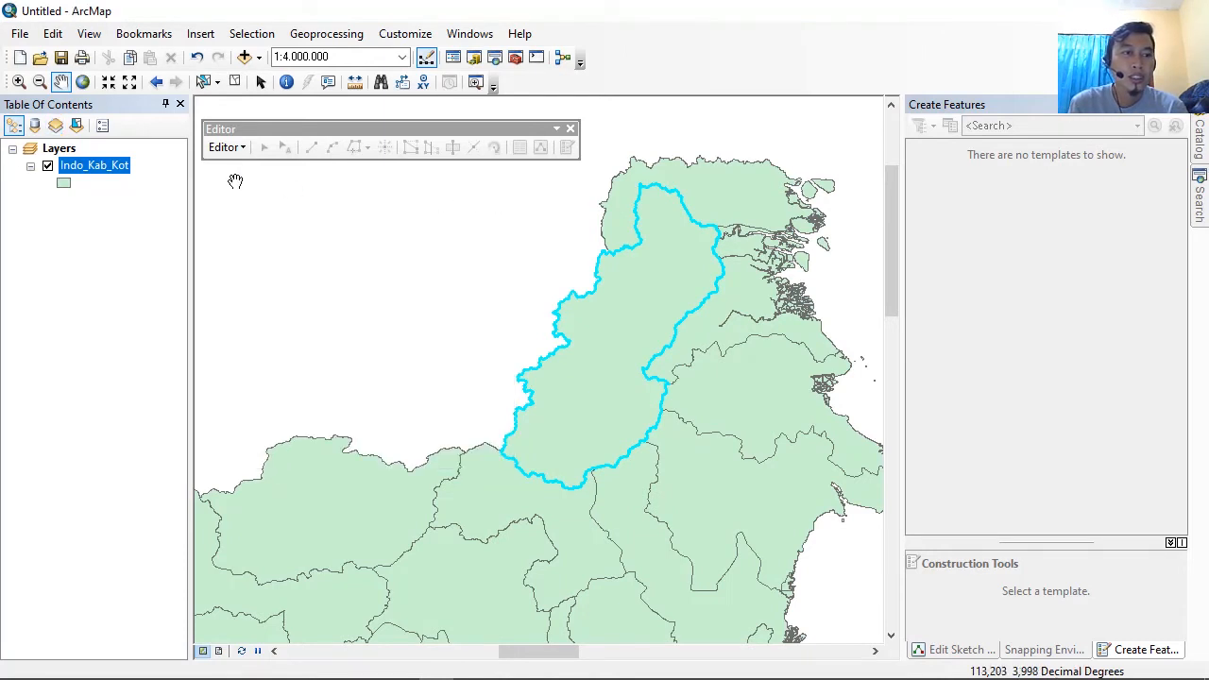
right_click(126, 173)
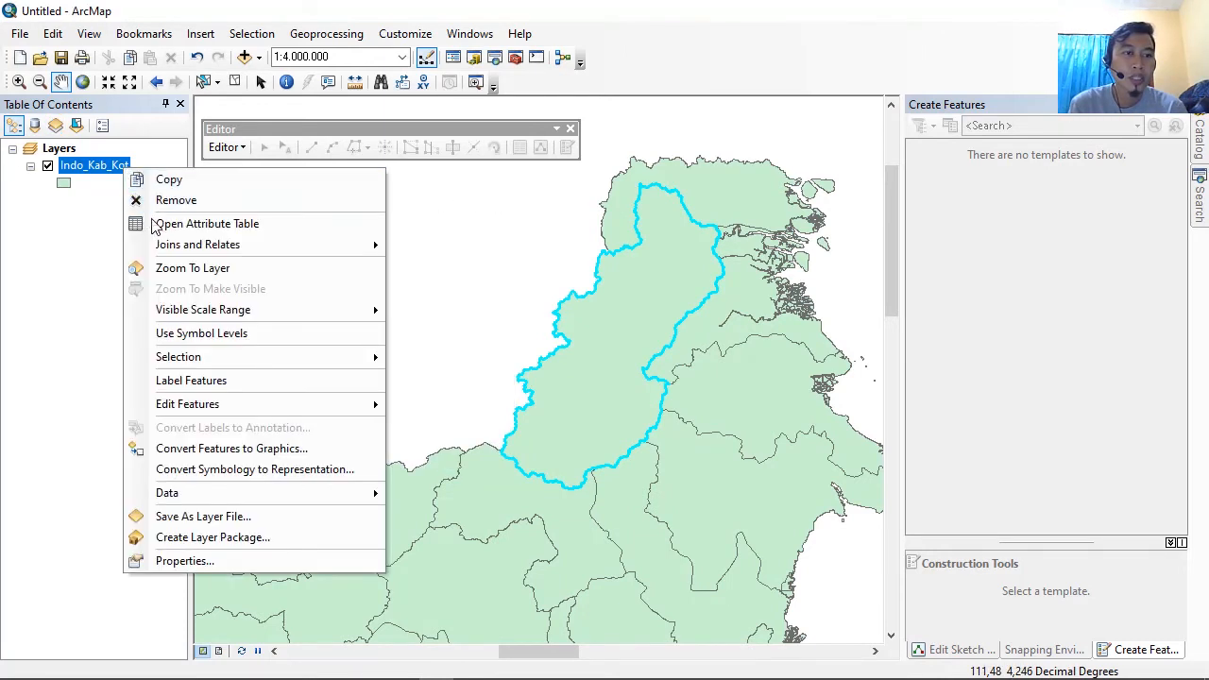
left_click(156, 221)
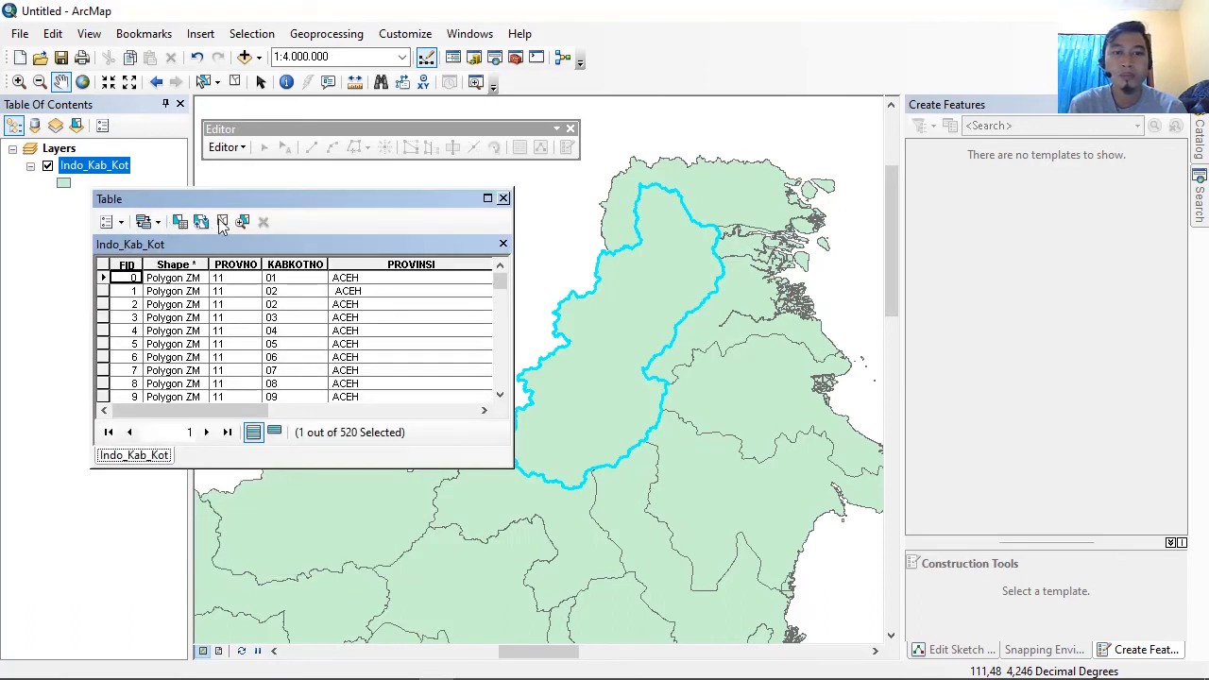
left_click(502, 199)
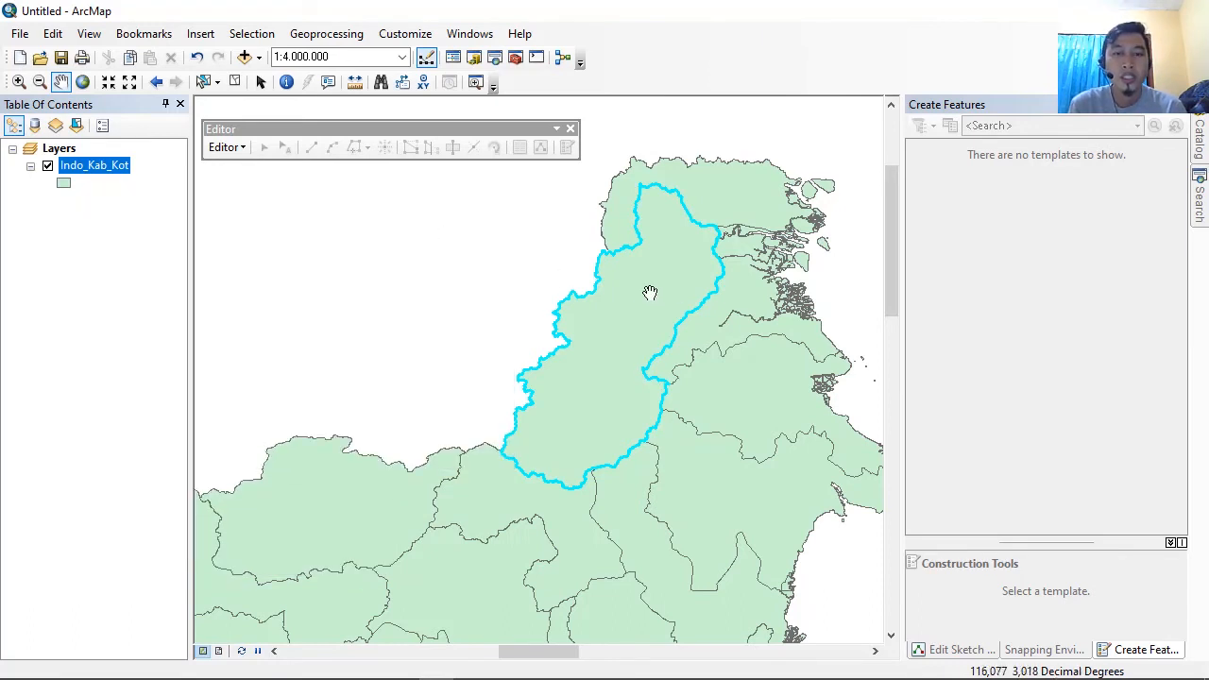
Step: View the selected Malinau polygon at a map scale of 1:10.000
left_click_drag(651, 292, 567, 287)
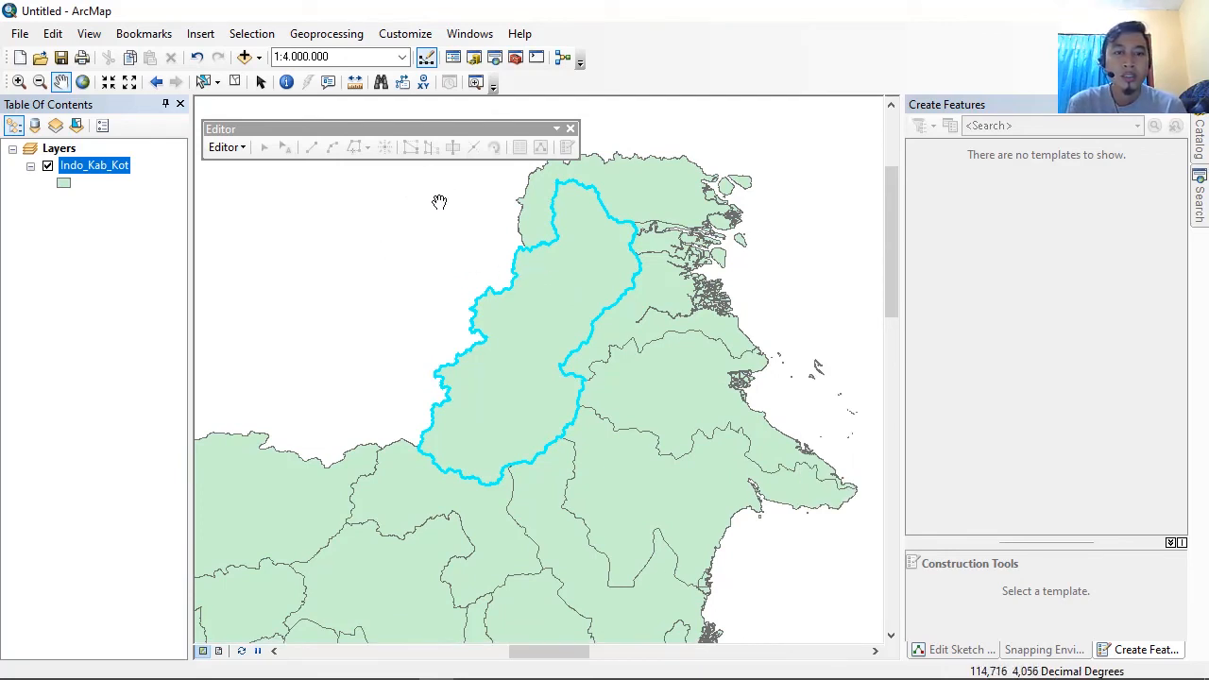
left_click(403, 63)
left_click(392, 98)
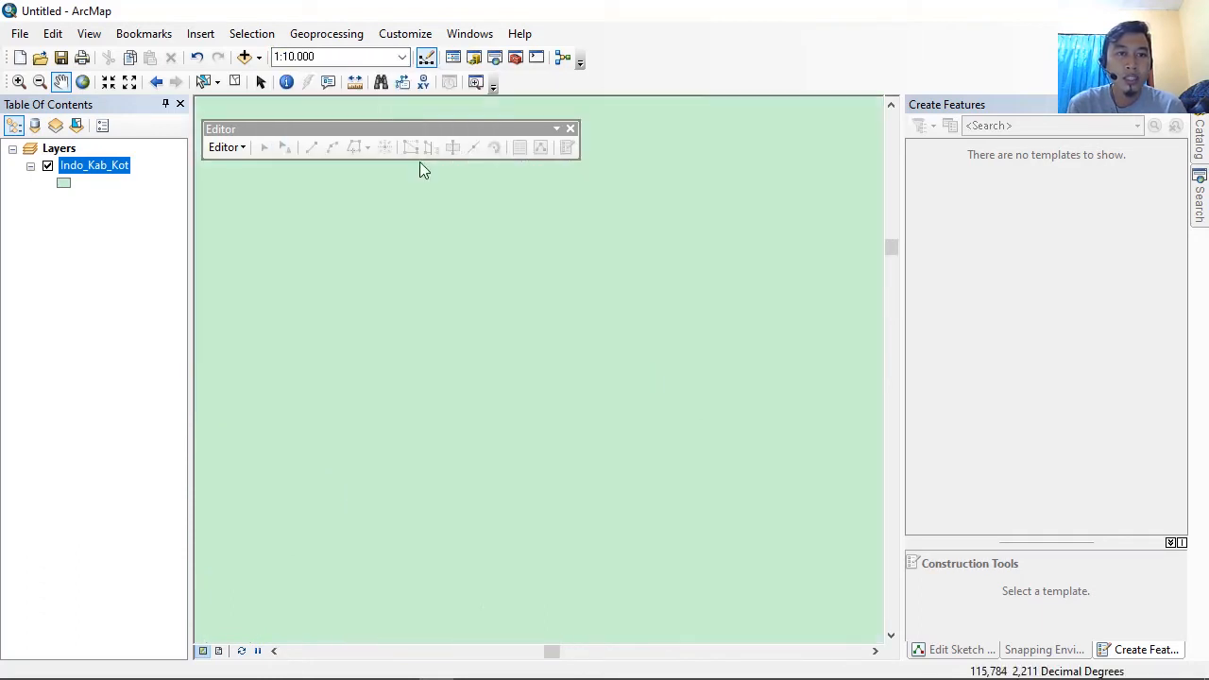
Step: Examine the northwestern boundary of the Malinau polygon at 1:1.000.000 and closer in at 1:400.000
left_click(406, 60)
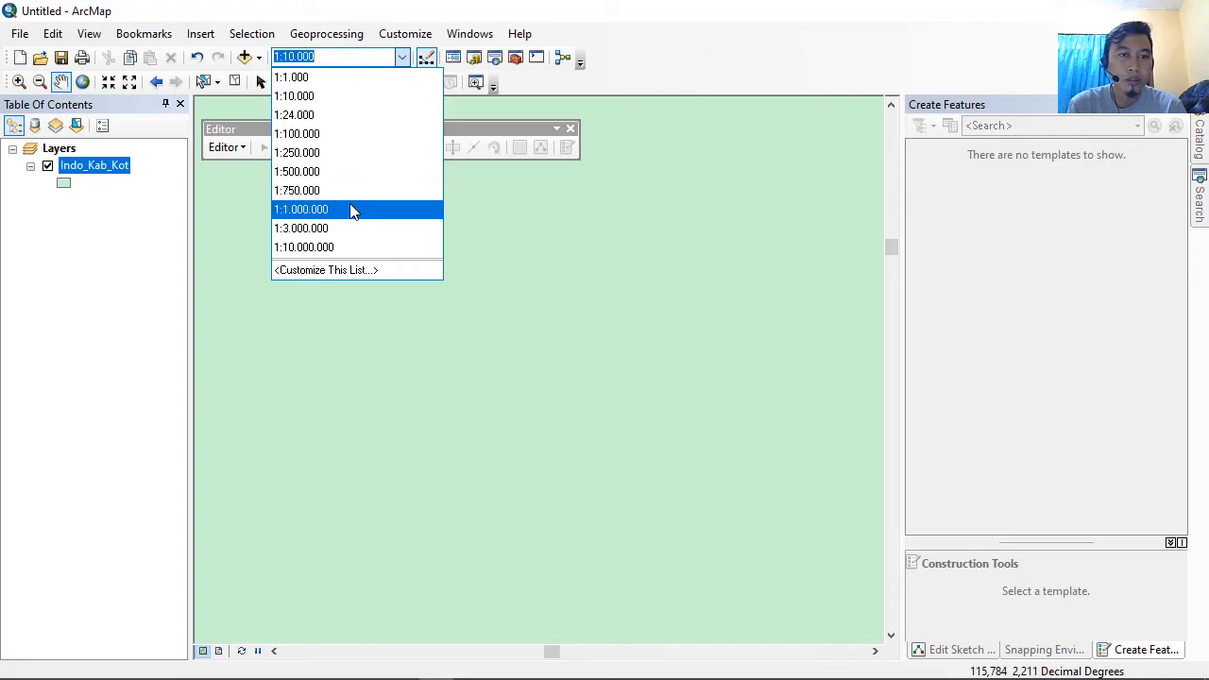
left_click(321, 209)
left_click_drag(432, 246, 505, 382)
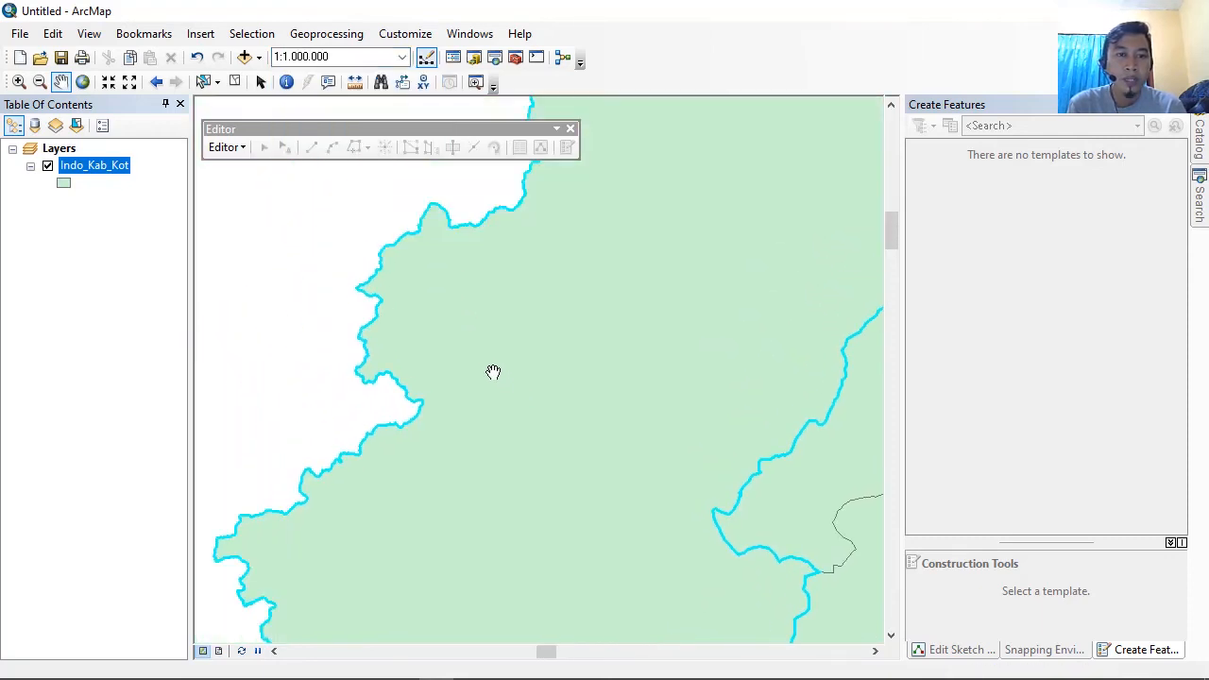
left_click_drag(454, 278, 439, 334)
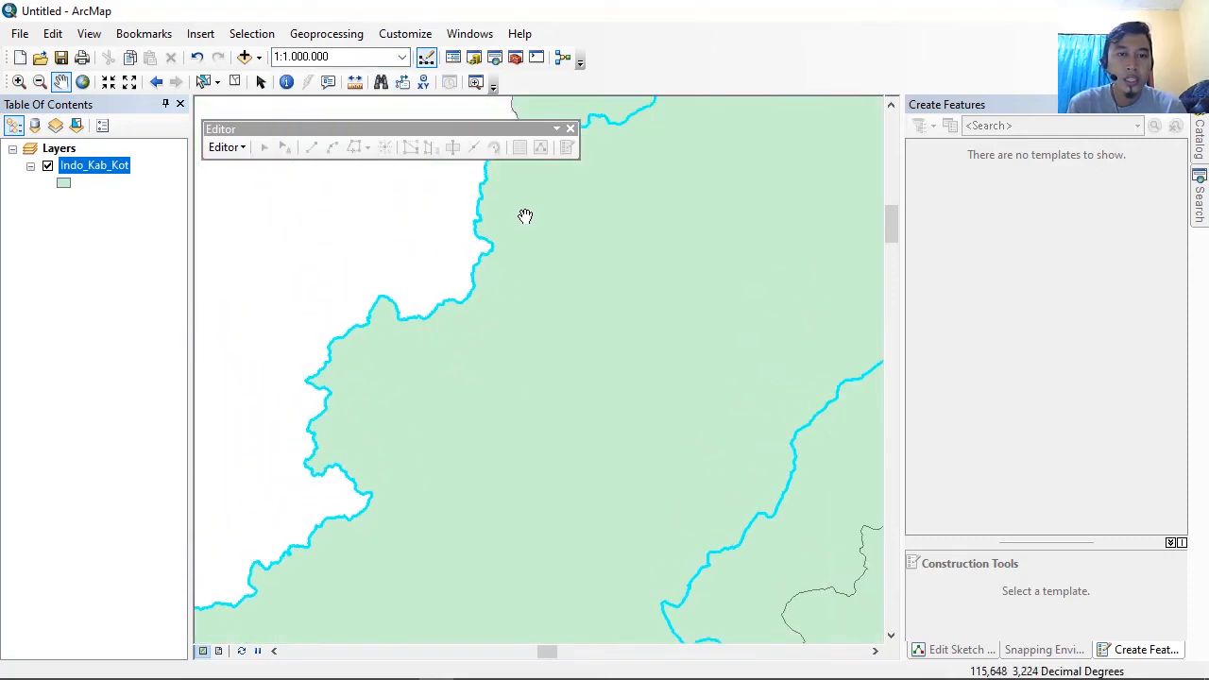
left_click_drag(526, 217, 385, 345)
scroll(372, 337, "up", 1)
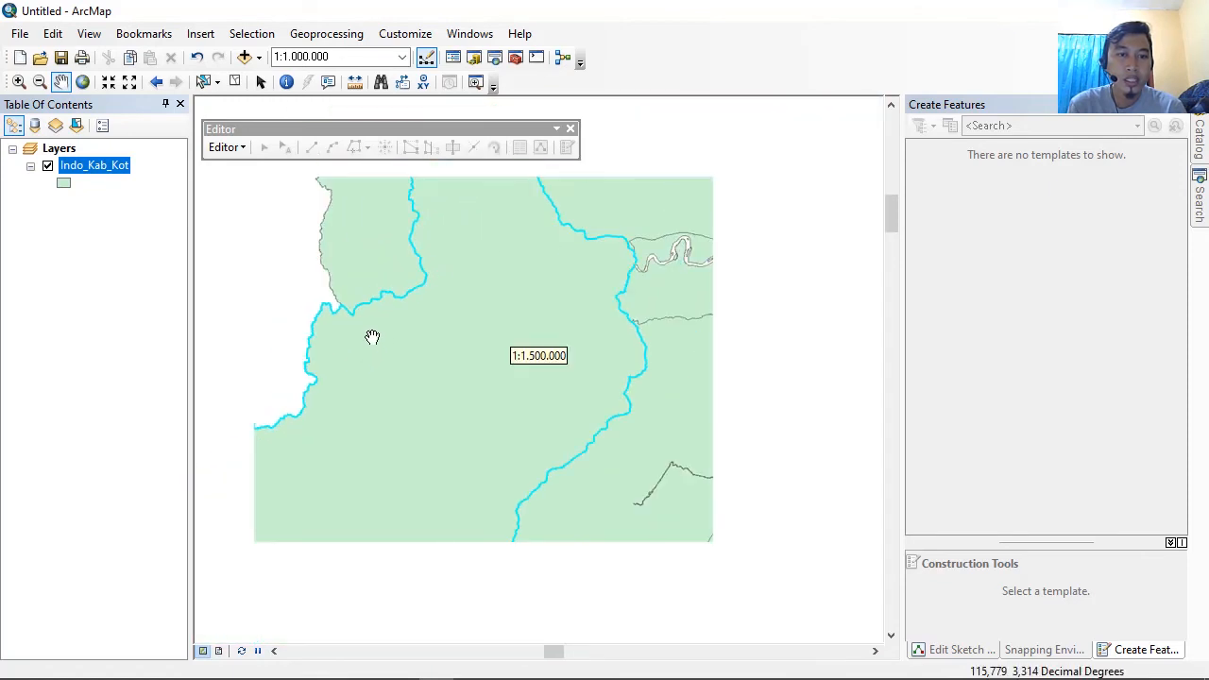
scroll(369, 333, "up", 2)
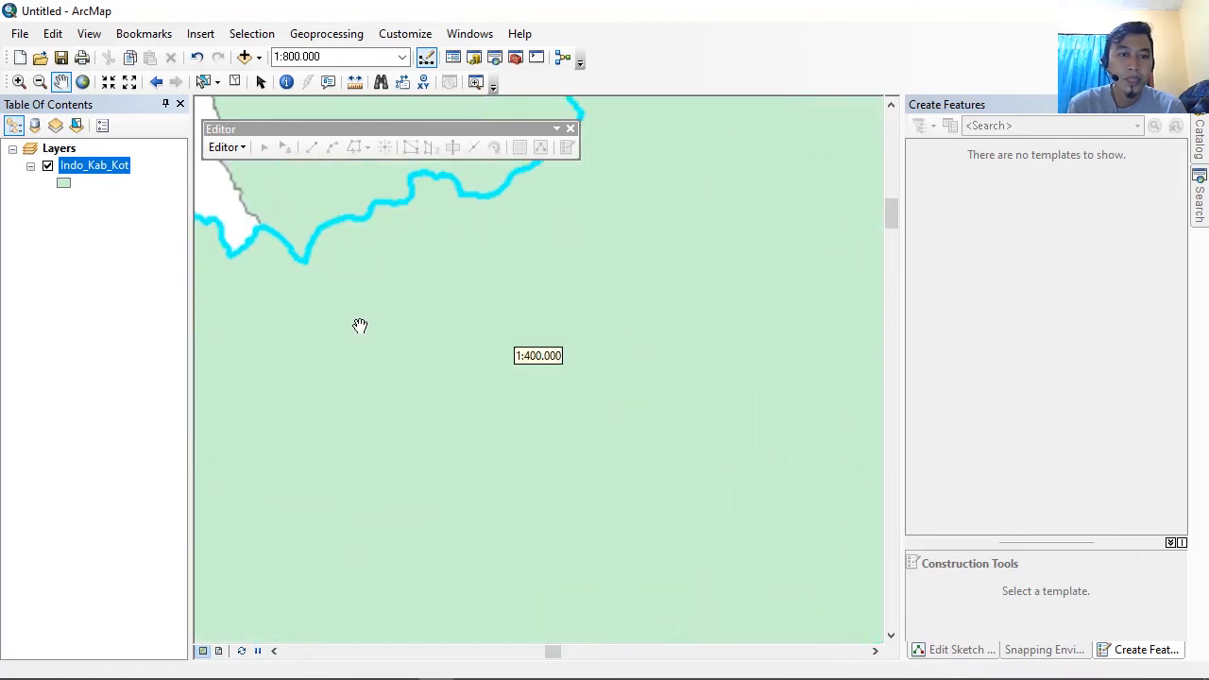
left_click_drag(400, 237, 371, 330)
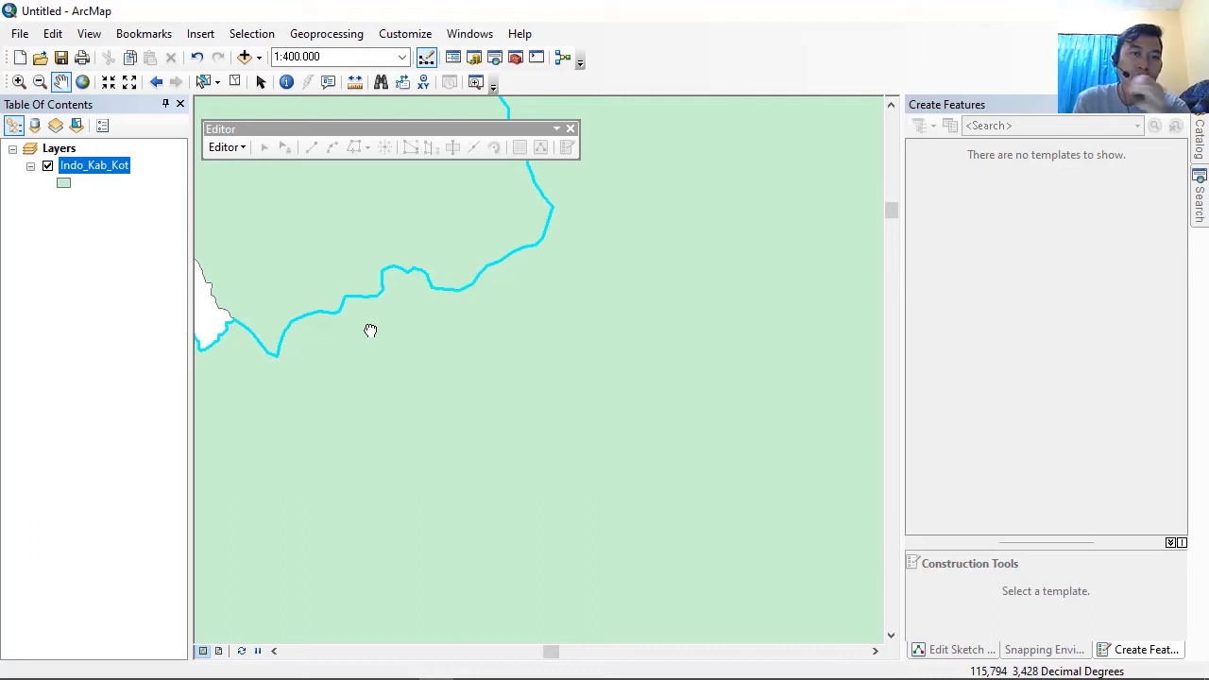
left_click_drag(368, 329, 333, 304)
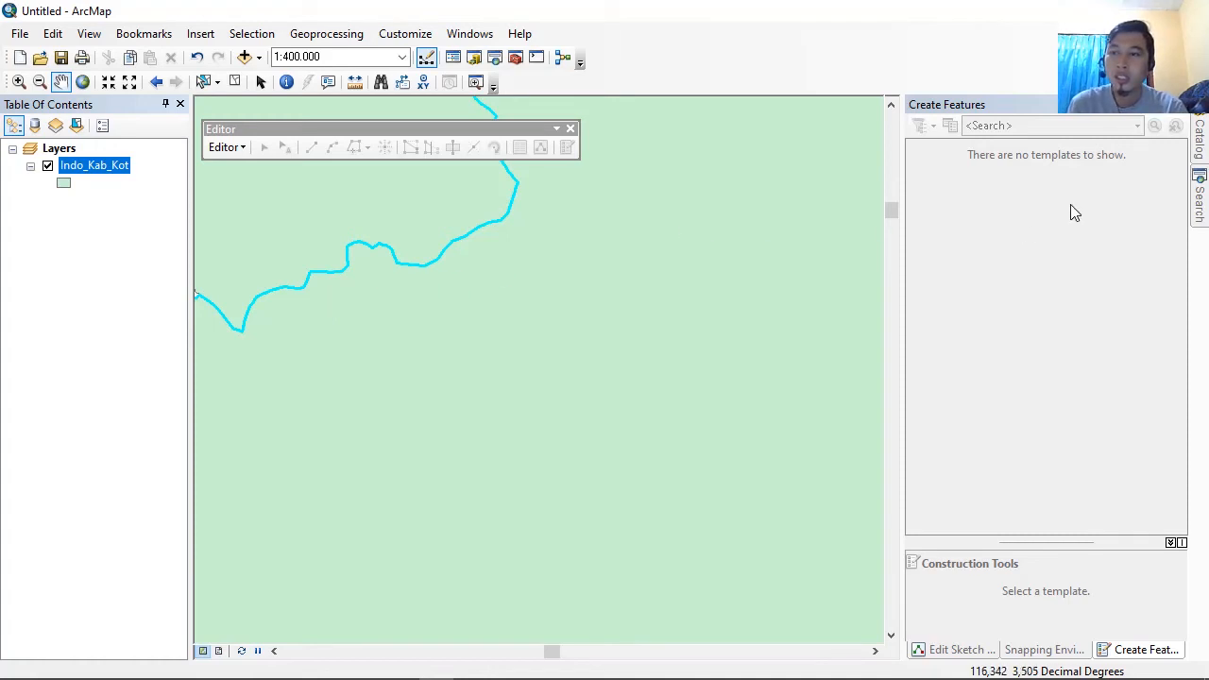
Step: Open the Catalog and locate Indo_Kab_Kot.shp in the connected SHP folder
left_click(1200, 137)
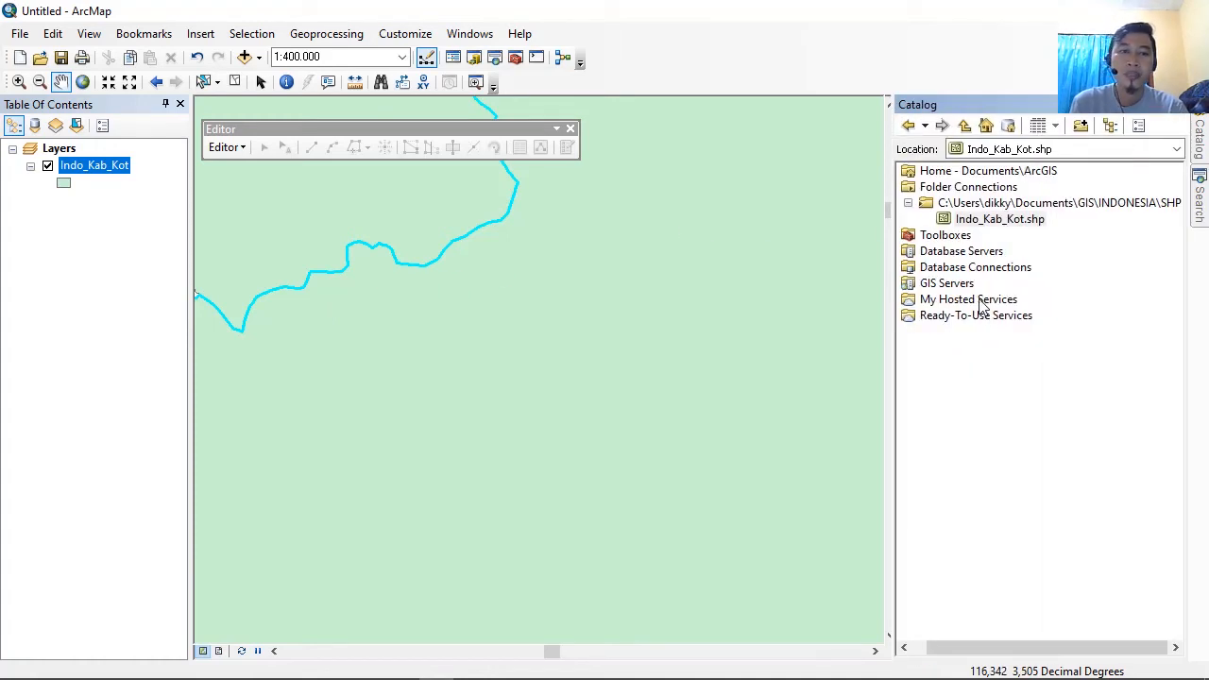
left_click(1017, 223)
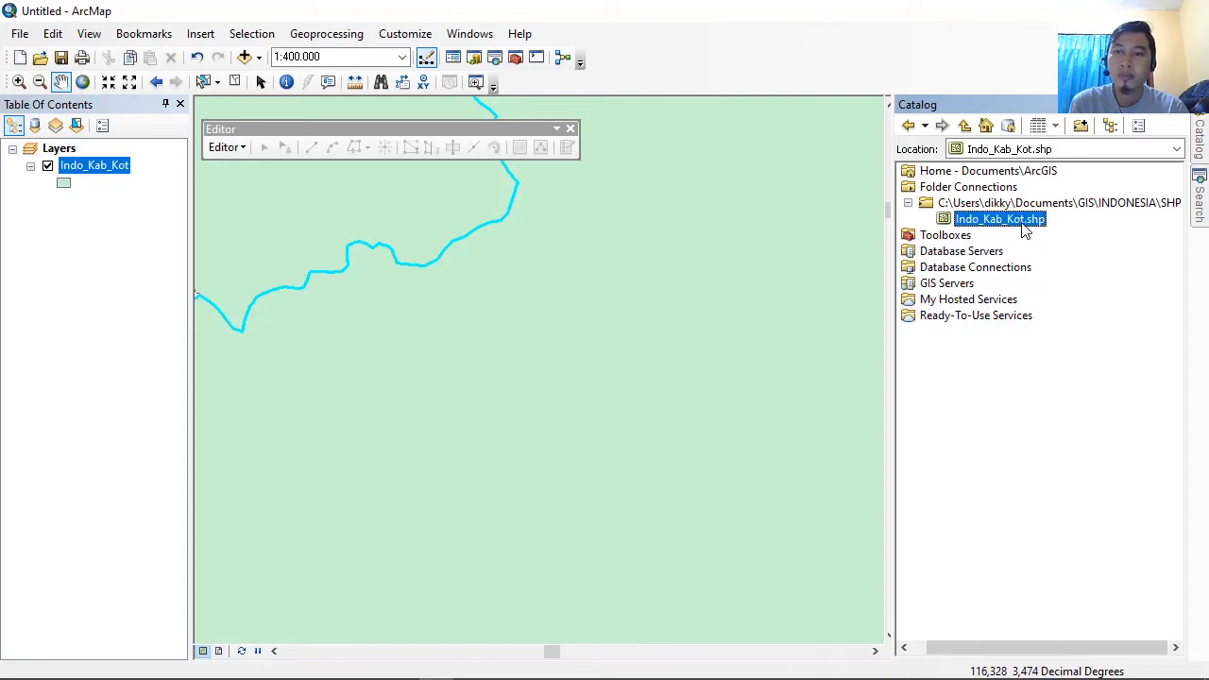
left_click(1016, 203)
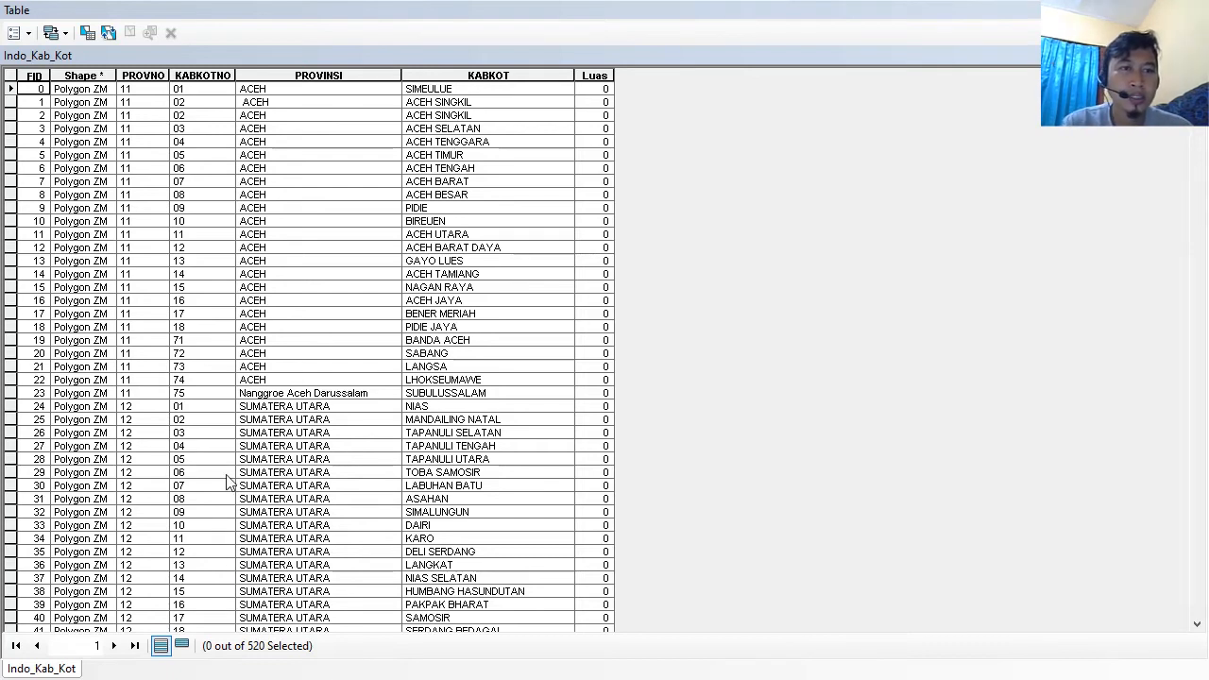
Step: Find the TARAKAN record under KALIMANTAN UTARA in the Indo_Kab_Kot attribute table and select its row
scroll(288, 352, "down", 4)
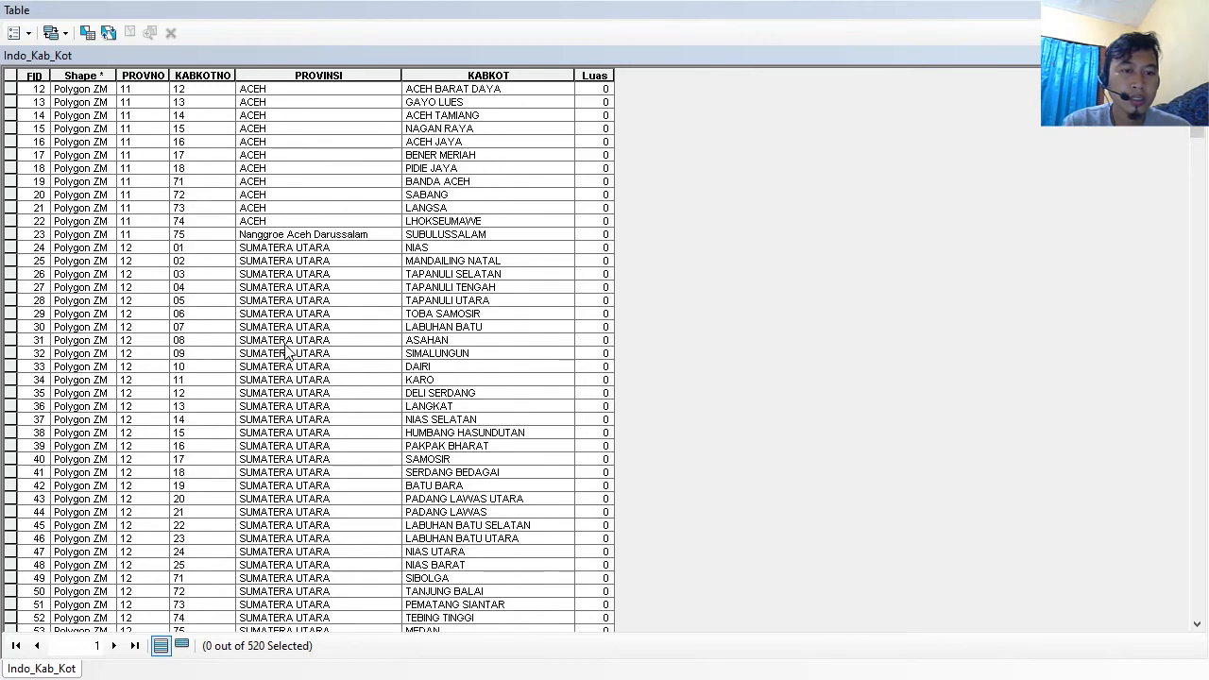
scroll(289, 351, "down", 16)
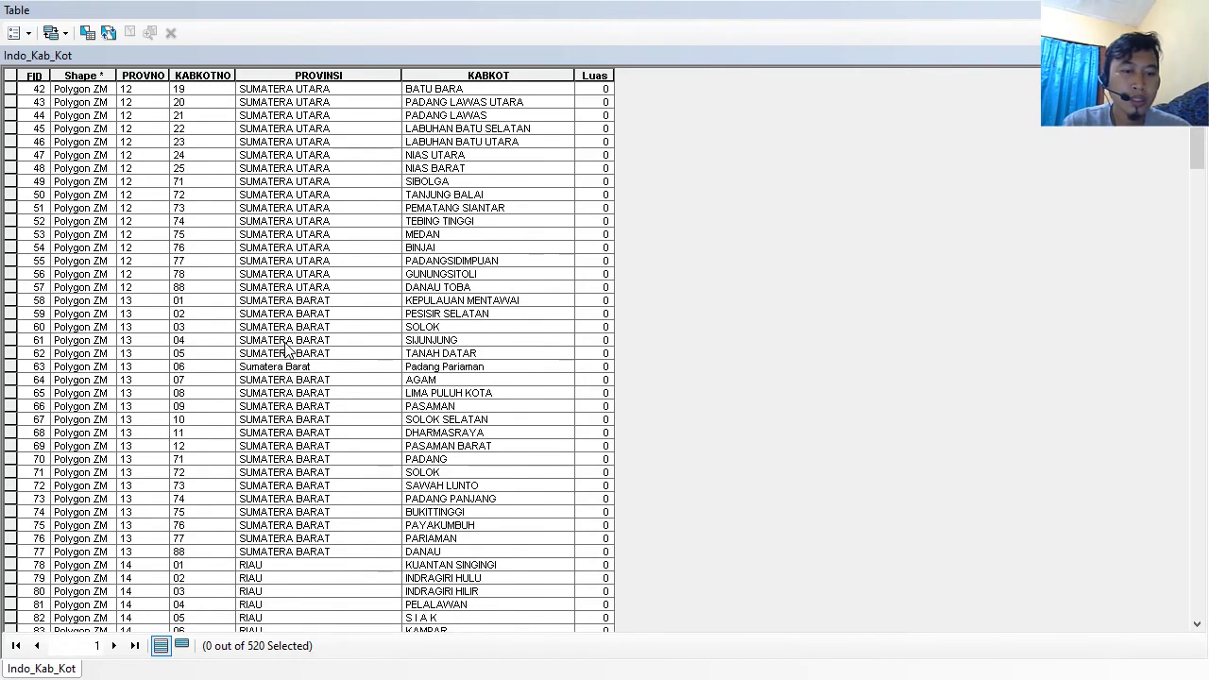
scroll(288, 352, "down", 15)
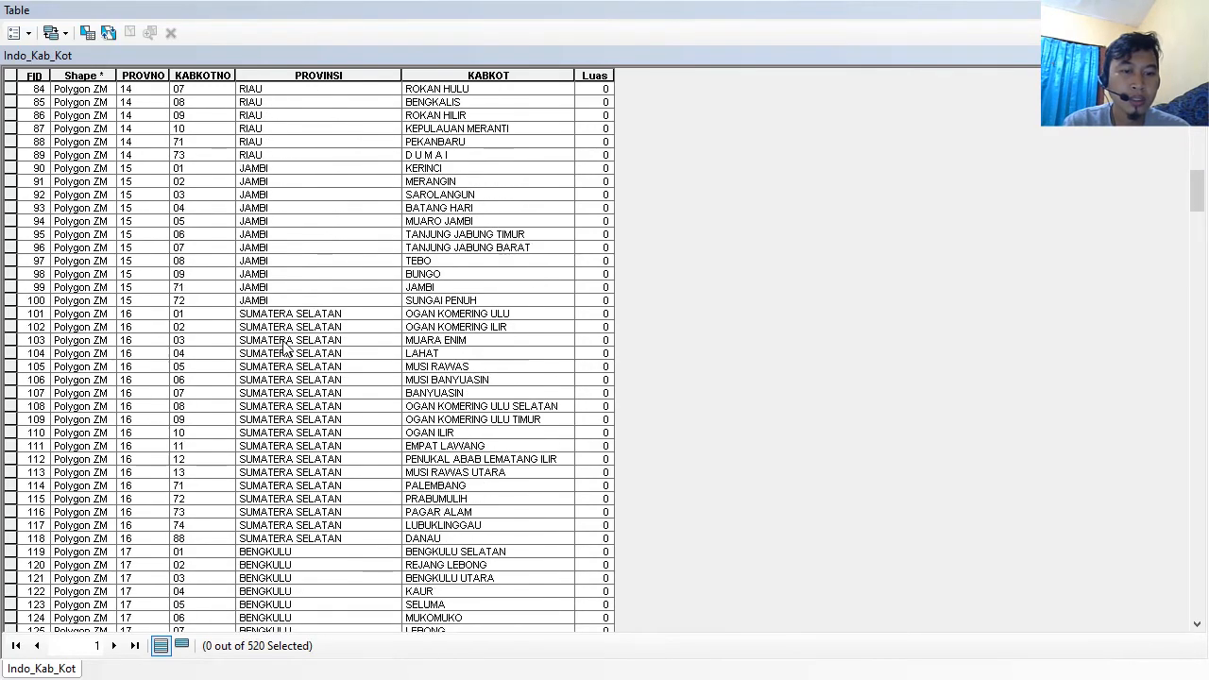
scroll(287, 348, "down", 20)
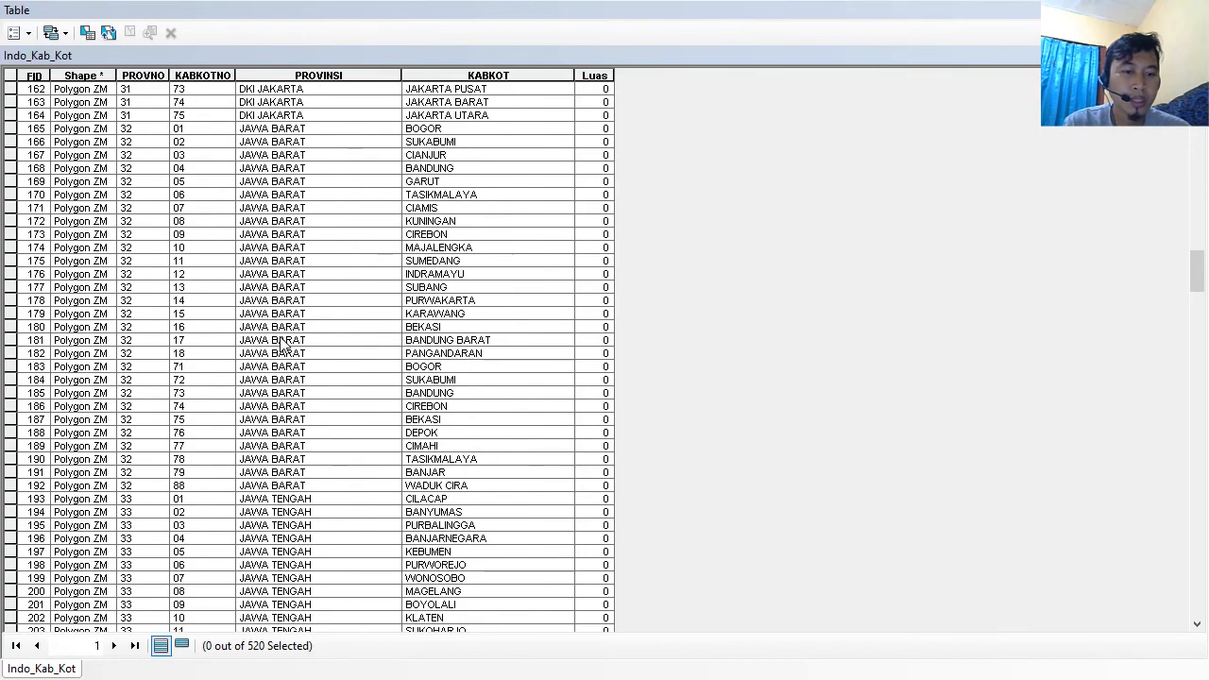
scroll(281, 344, "down", 20)
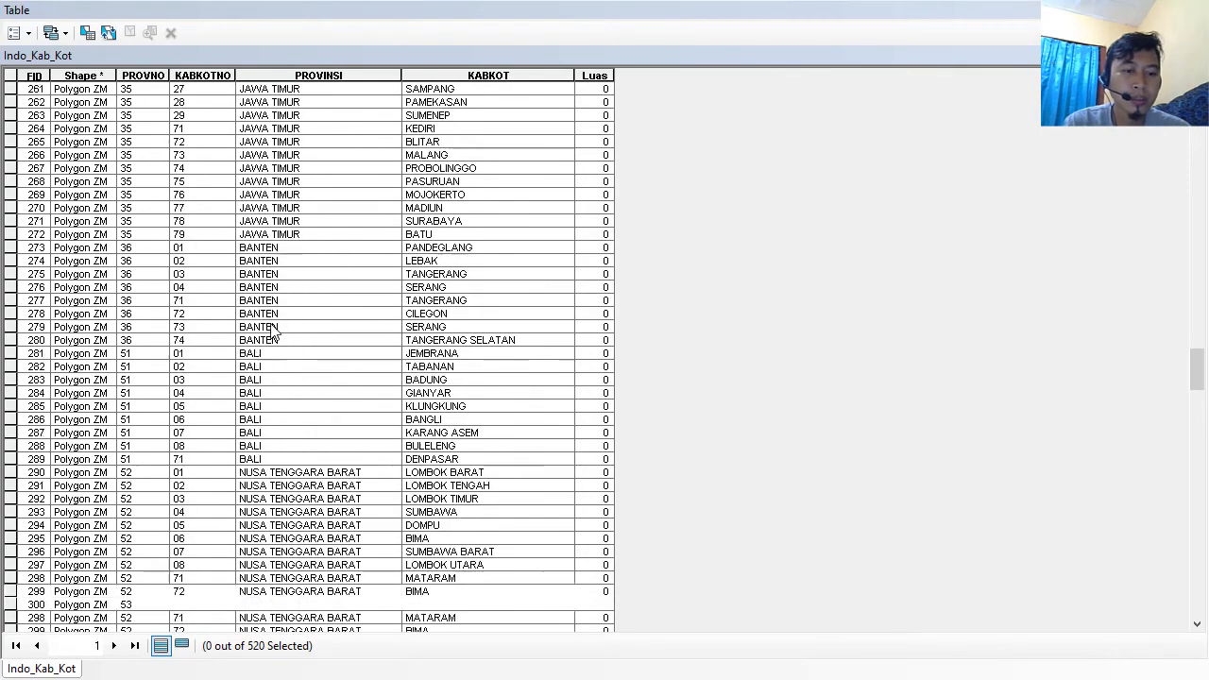
scroll(272, 333, "down", 20)
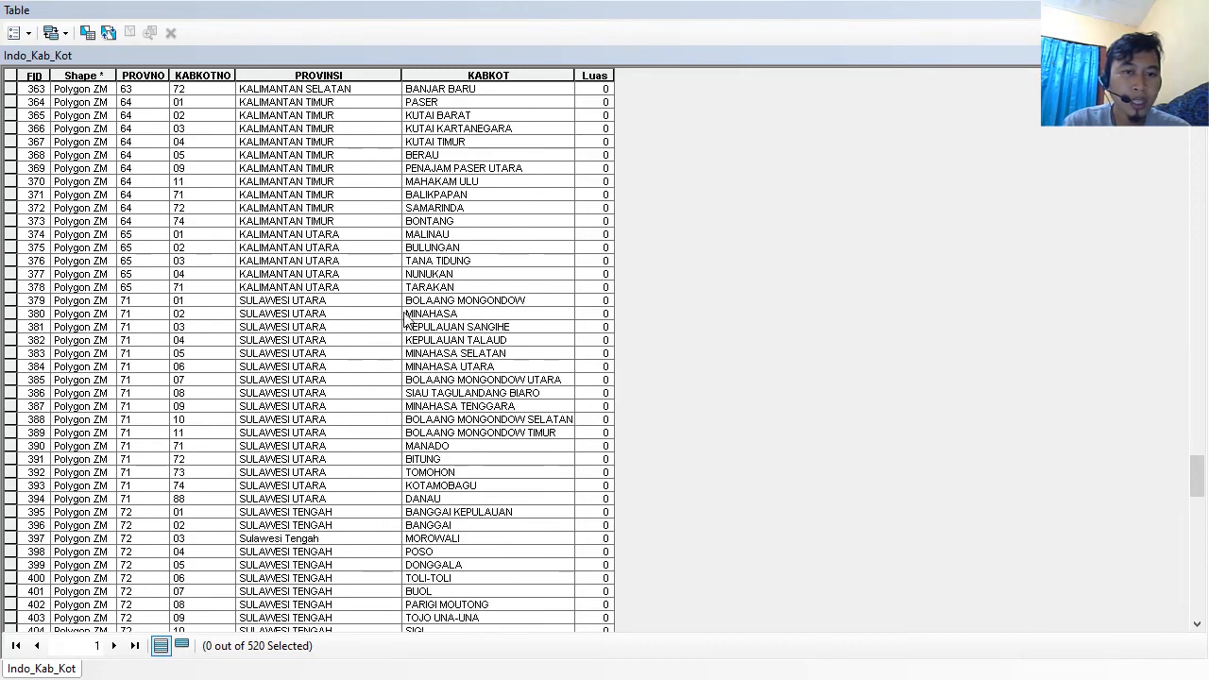
left_click(418, 289)
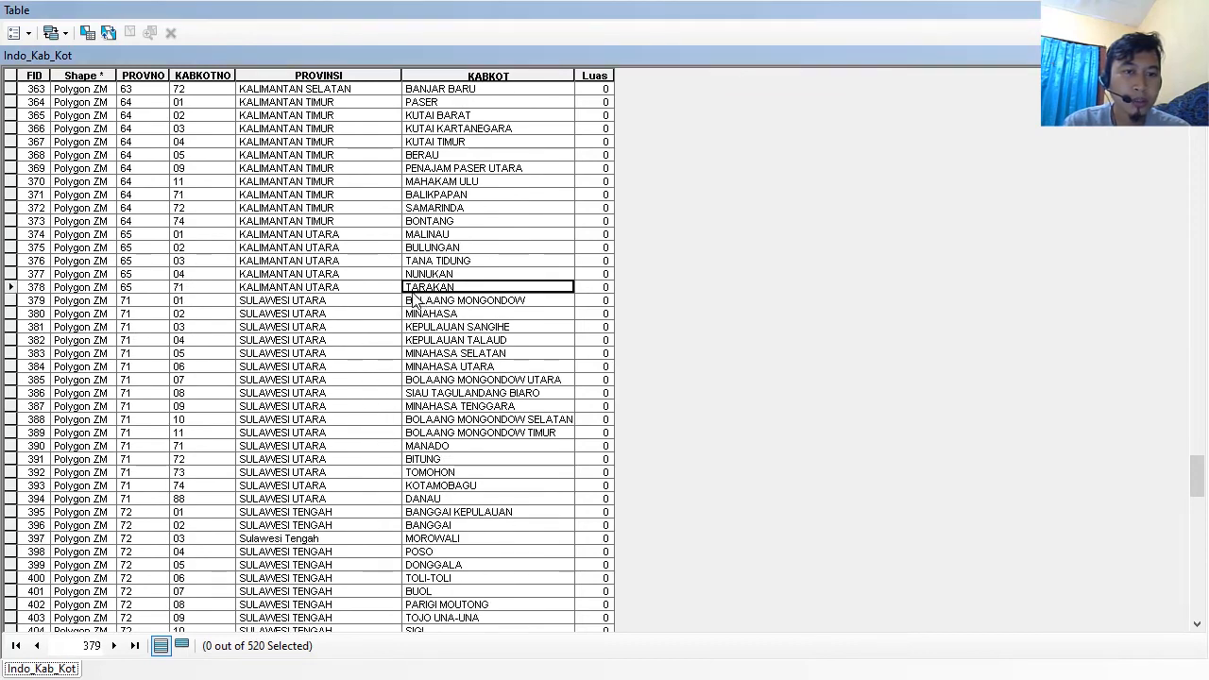
left_click(10, 287)
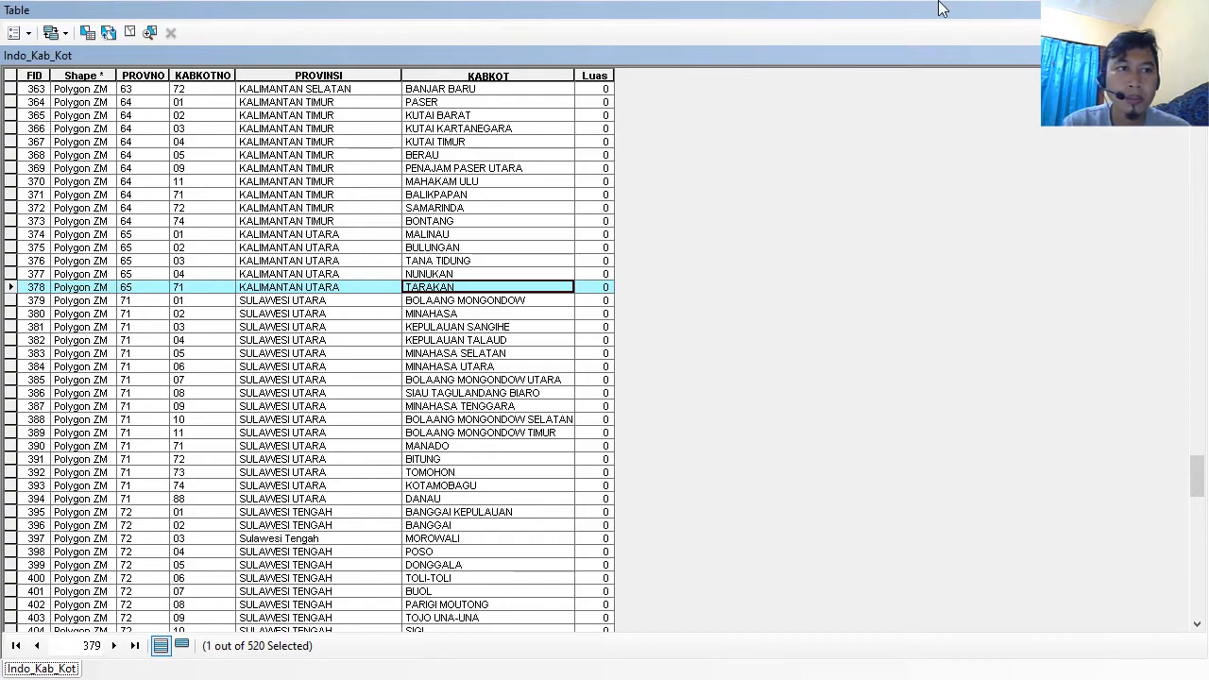
Step: Close the attribute table to show the selected Tarakan polygon on the map
left_click_drag(932, 3, 941, 26)
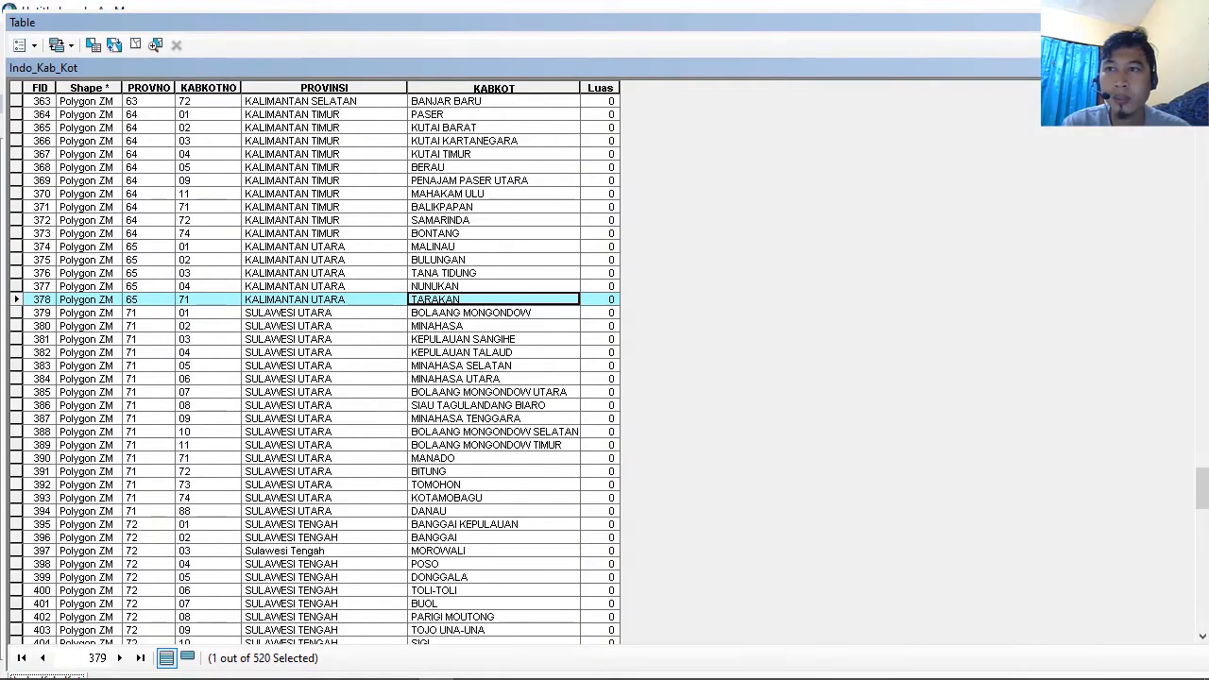
left_click(1178, 23)
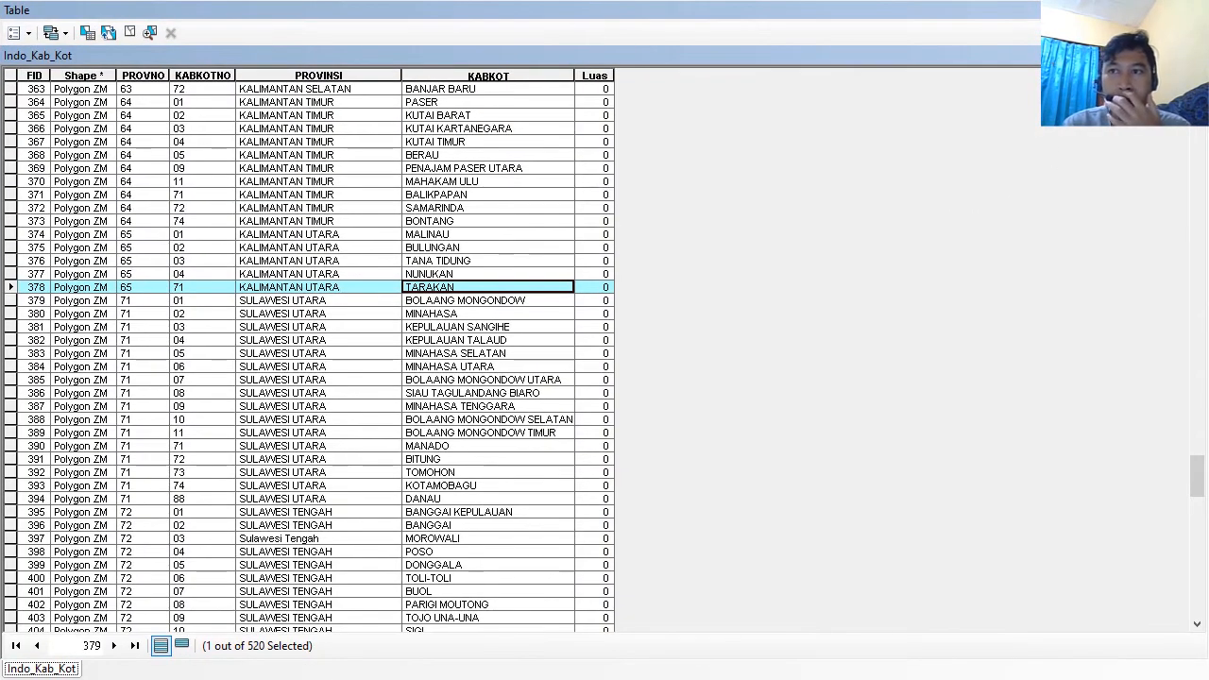
left_click(1173, 10)
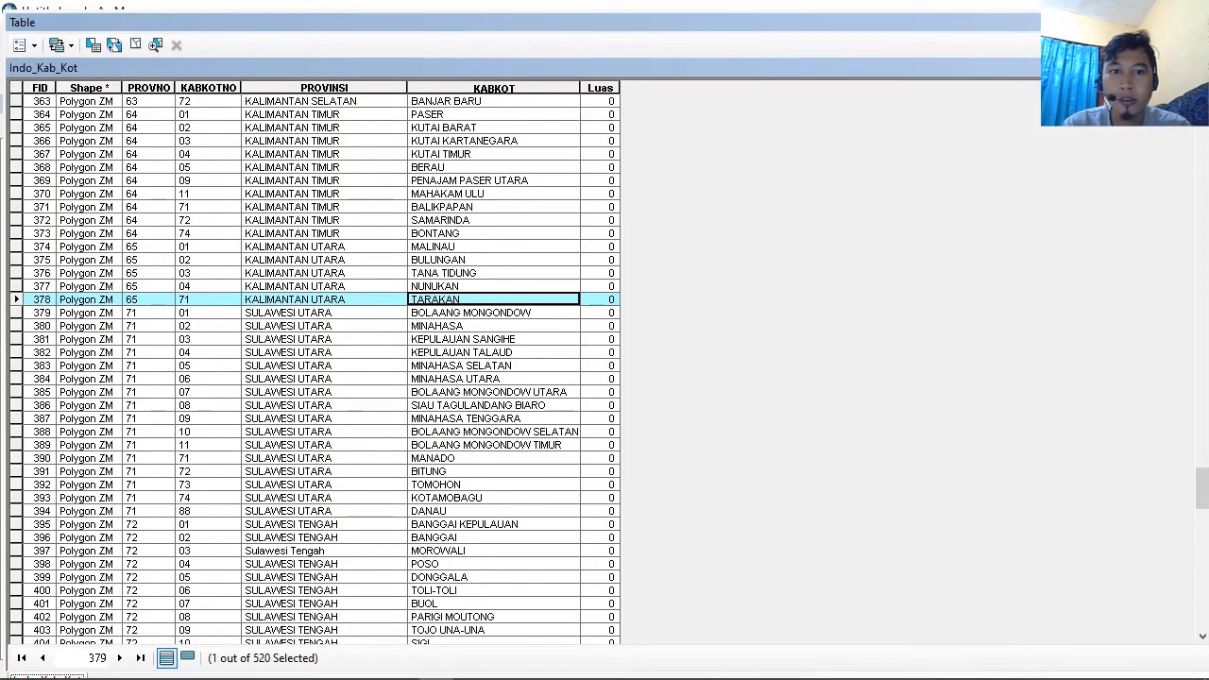
left_click(1196, 23)
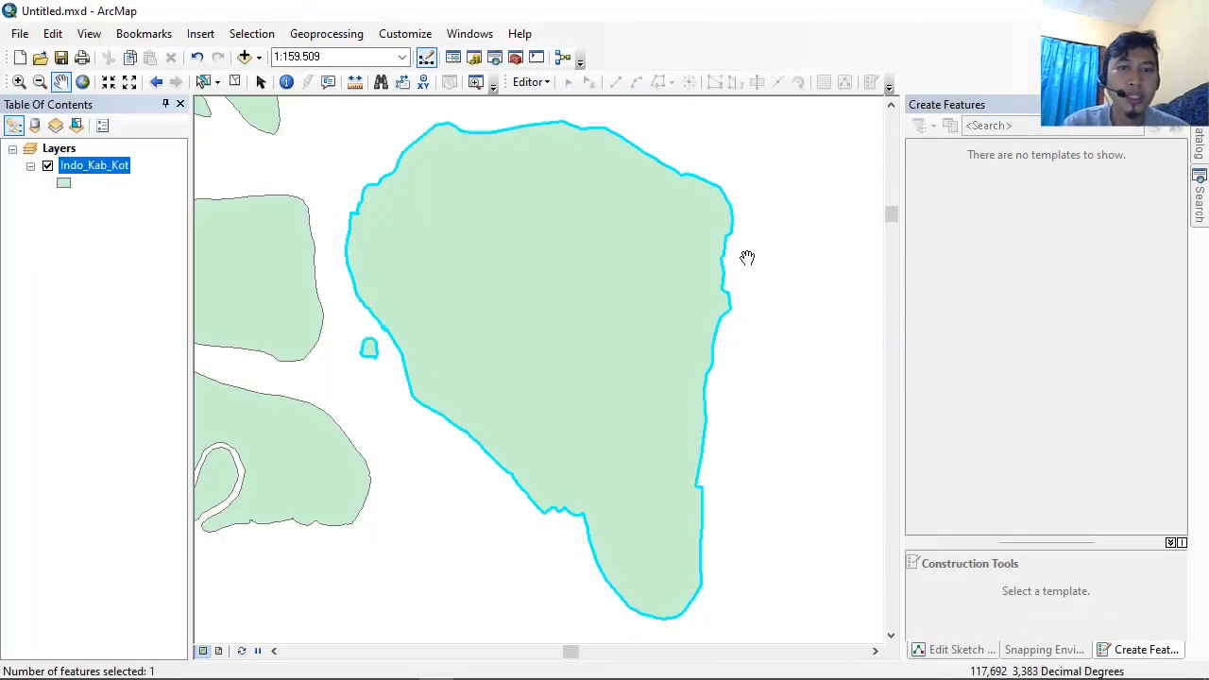
Step: View the small island off Tarakan's west coast at a map scale of 1:12.500
left_click_drag(599, 254, 694, 233)
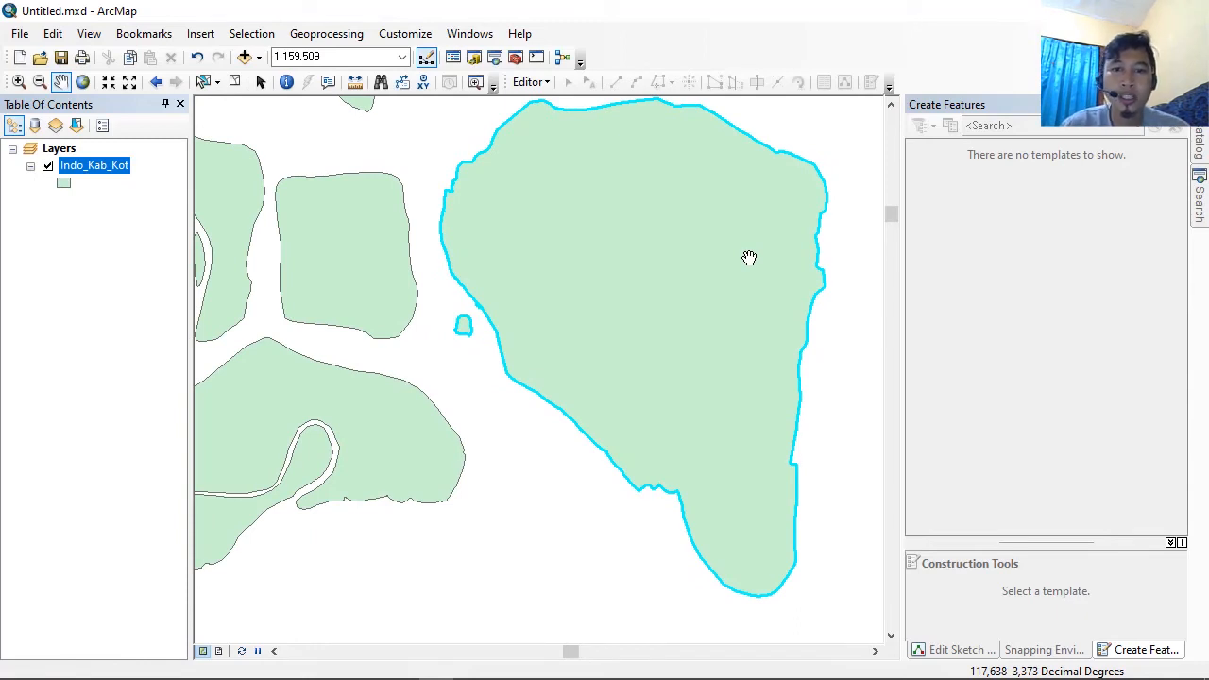
scroll(785, 319, "up", 2)
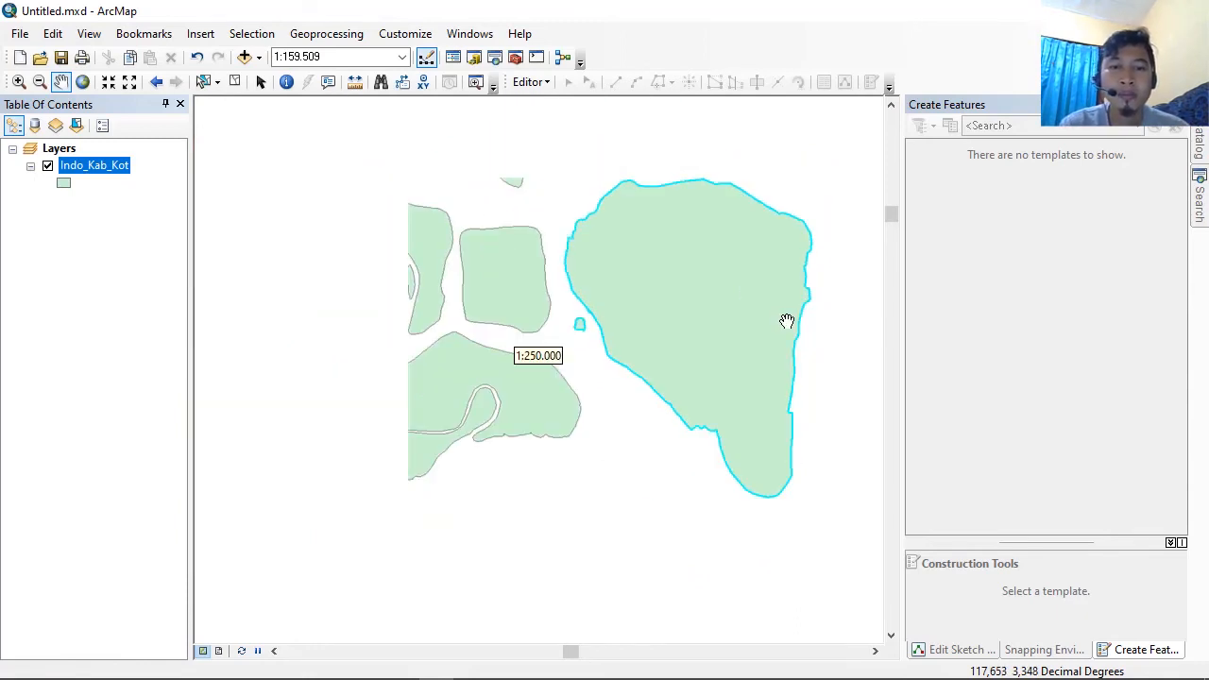
scroll(784, 316, "down", 2)
left_click_drag(437, 184, 762, 185)
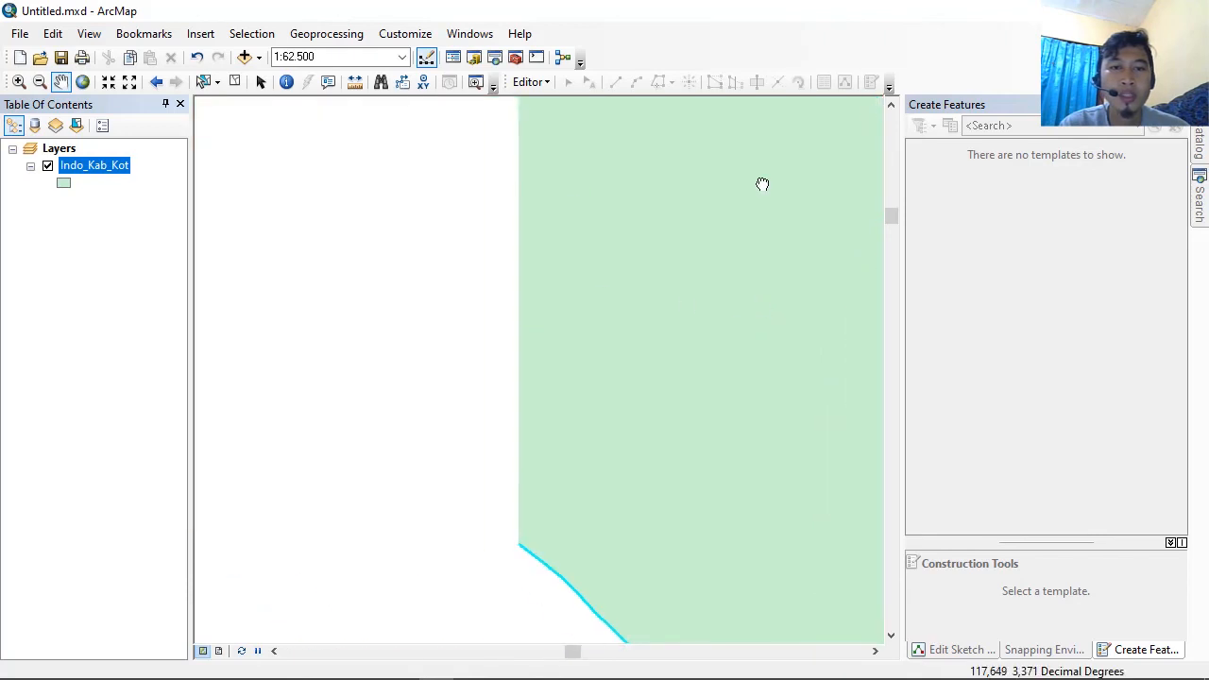
left_click_drag(526, 252, 599, 161)
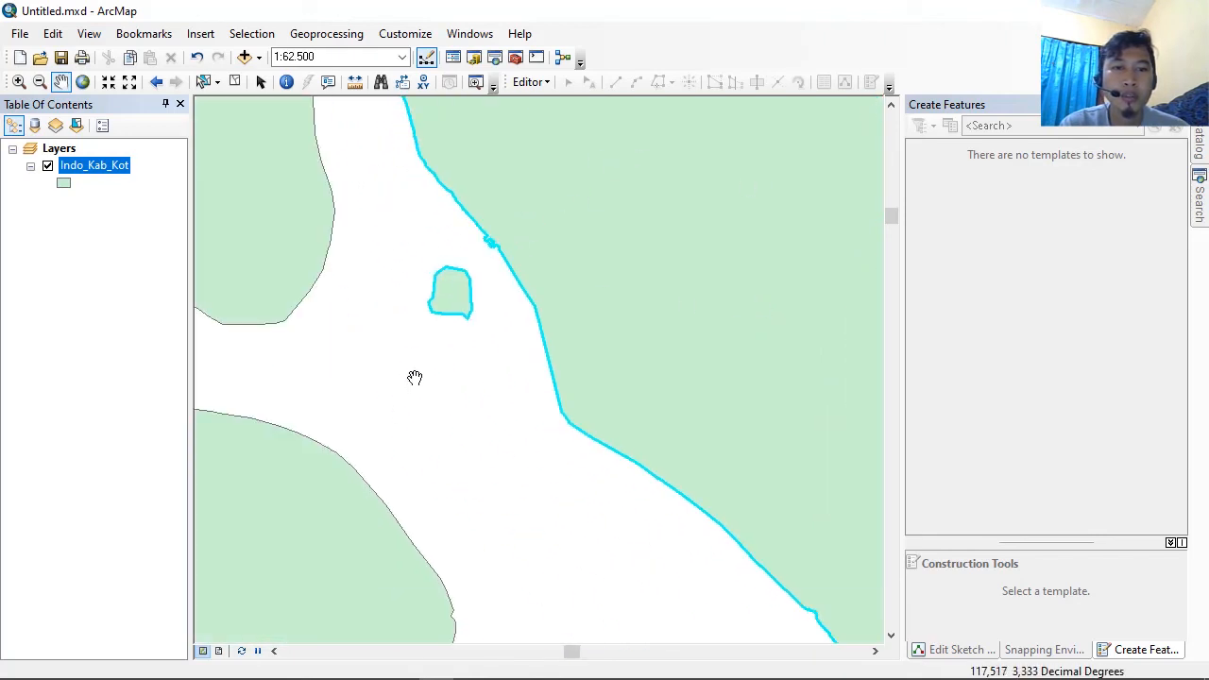
left_click_drag(415, 378, 497, 359)
scroll(497, 359, "down", 2)
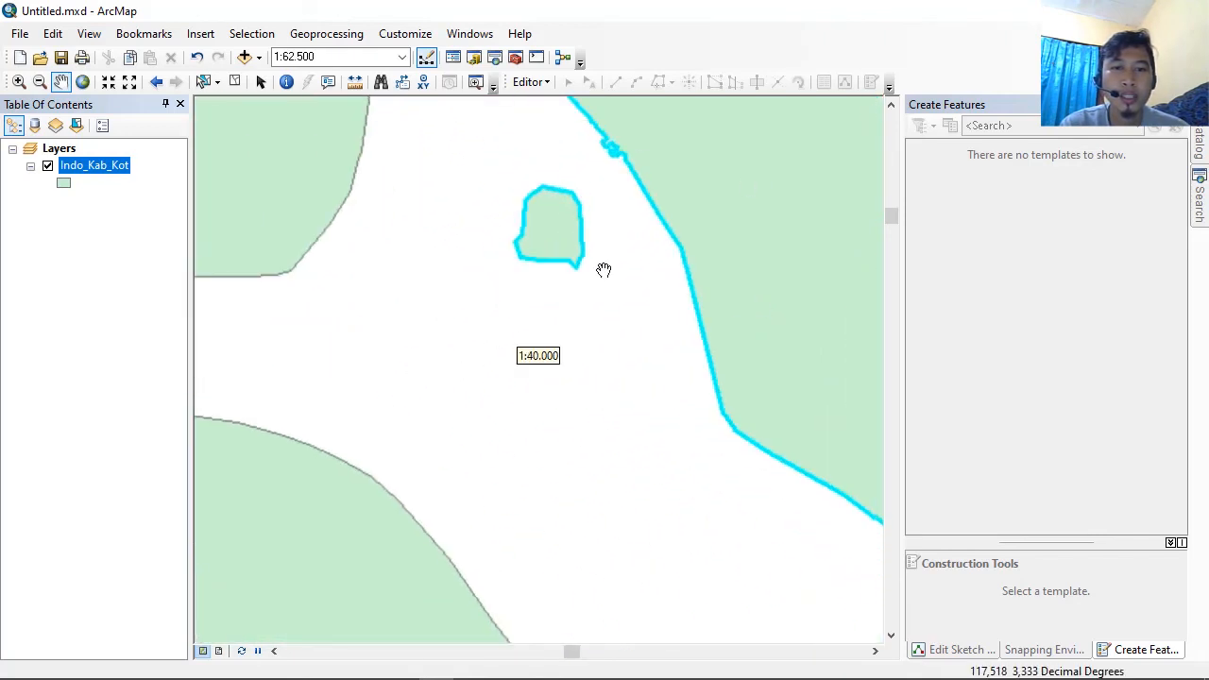
left_click_drag(627, 252, 599, 357)
scroll(583, 326, "down", 2)
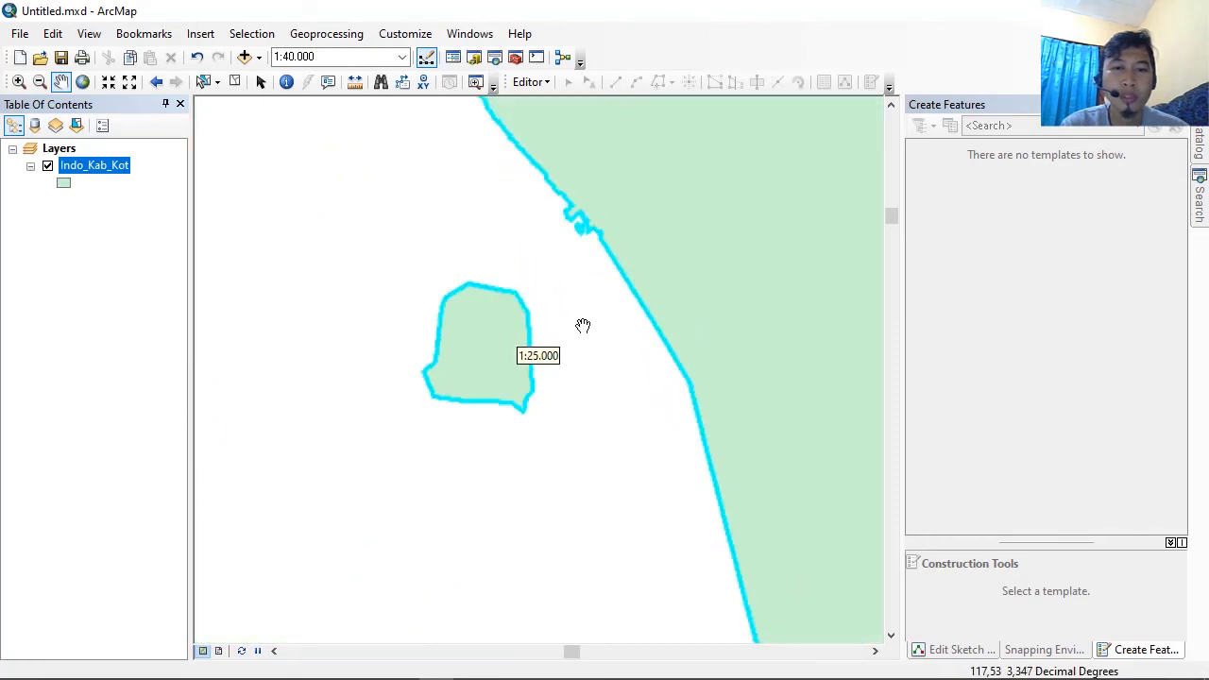
scroll(583, 326, "down", 3)
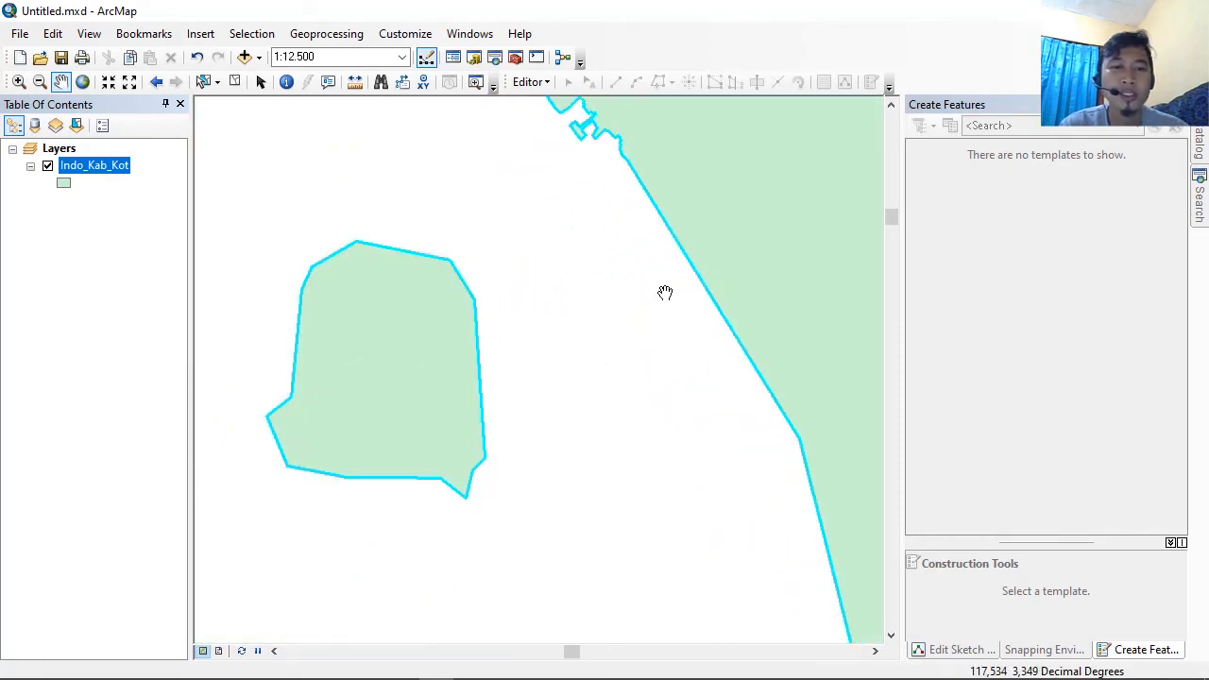
Step: Examine the outline of the small island west of Tarakan, filling the map view at 1:6.000
left_click_drag(545, 337, 690, 300)
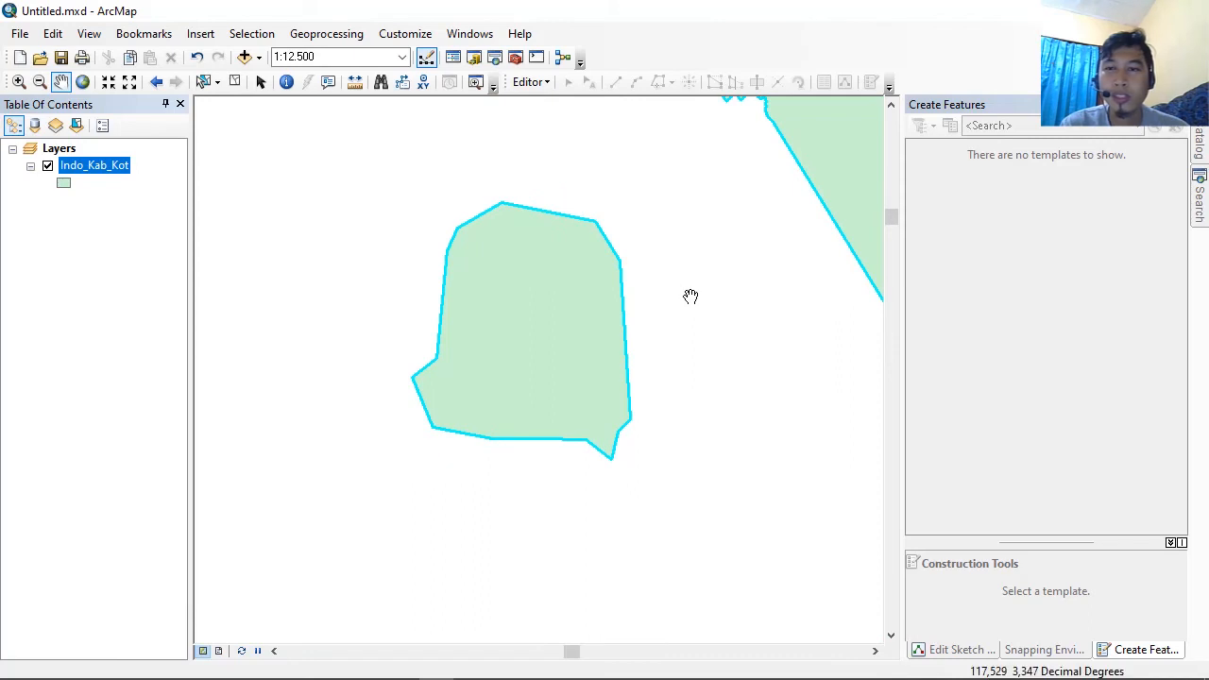
left_click_drag(595, 282, 584, 248)
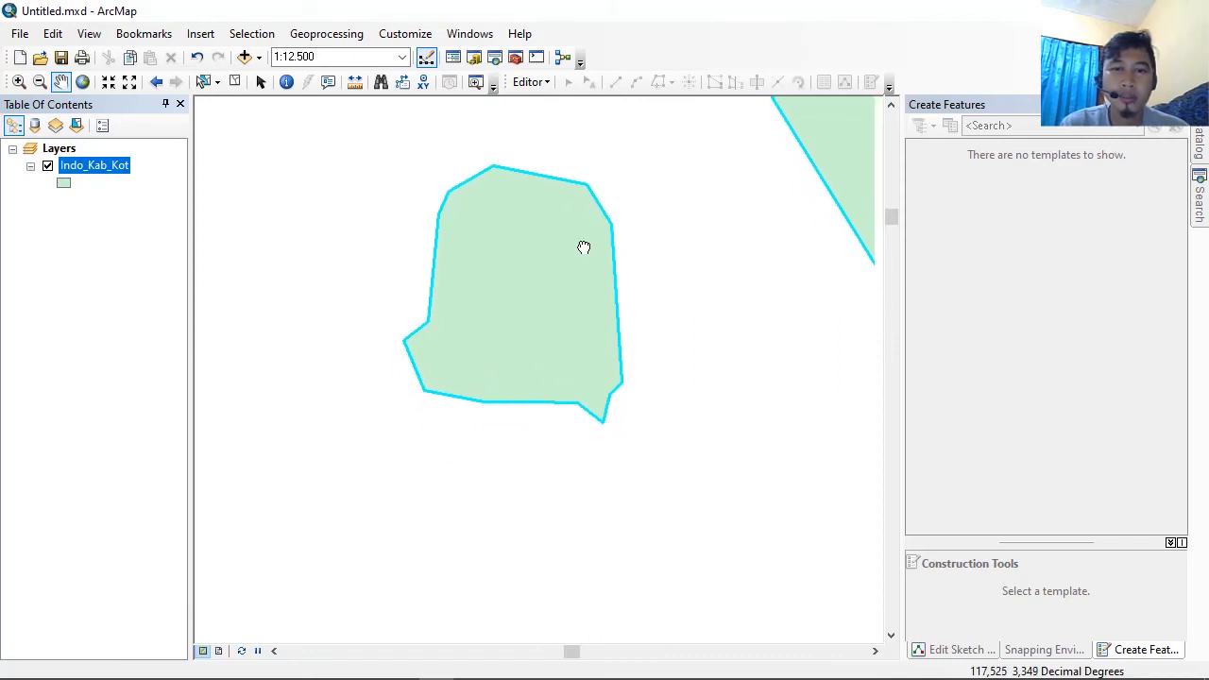
scroll(688, 236, "down", 2)
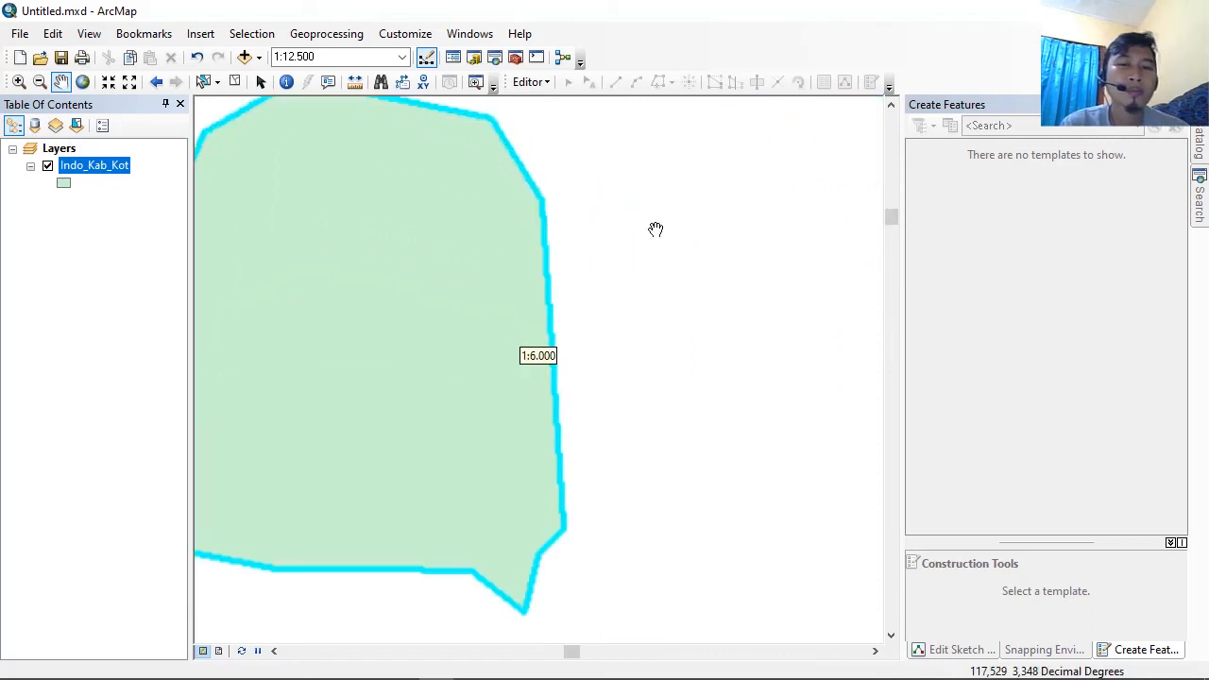
left_click_drag(548, 259, 743, 273)
left_click_drag(684, 265, 661, 278)
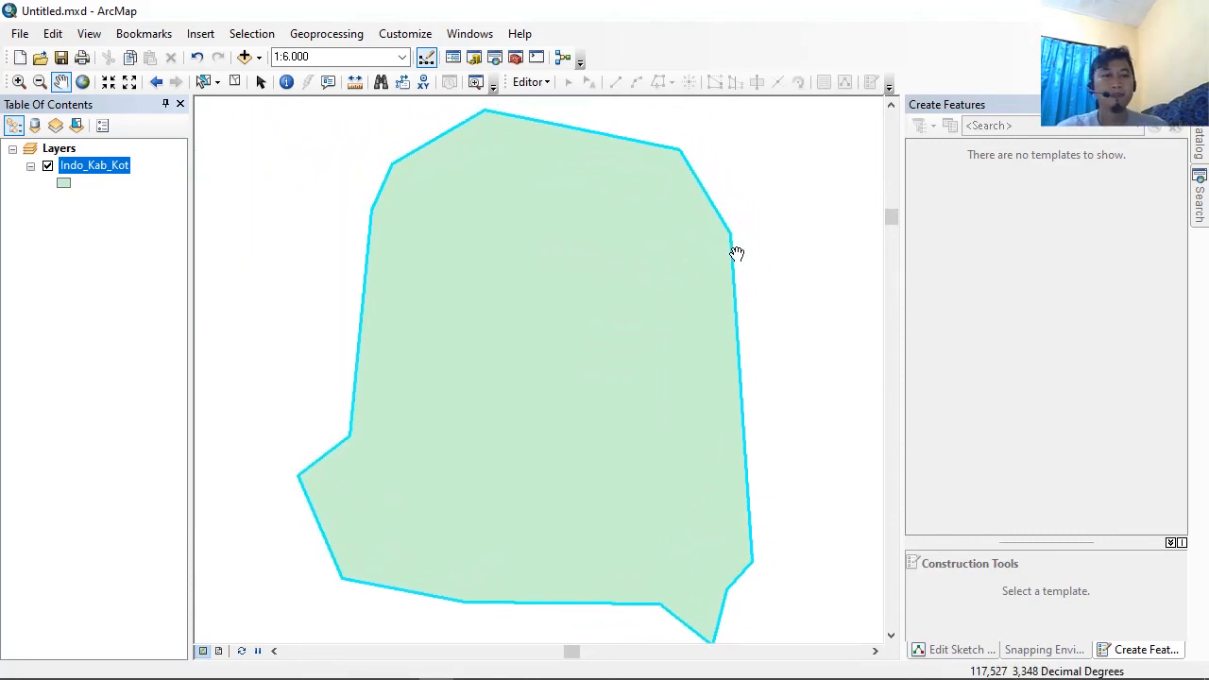
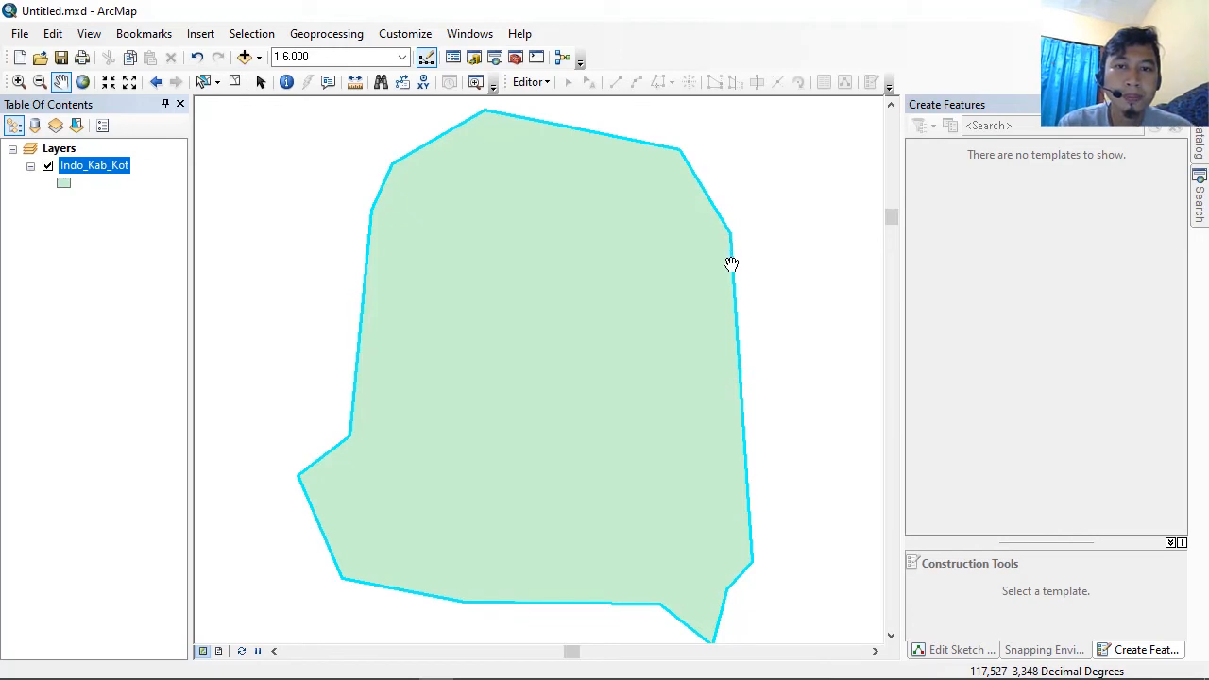
scroll(732, 260, "up", 1)
scroll(732, 260, "down", 1)
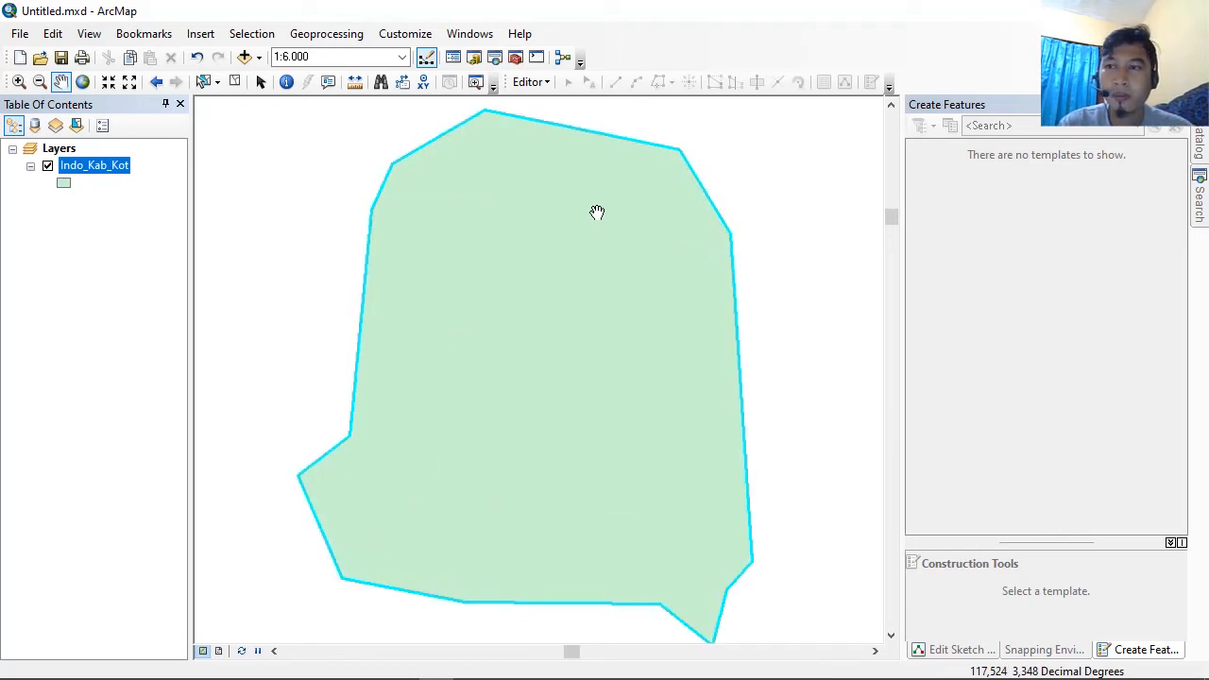
Step: Start a new shapefile in the connected SHP folder, naming it PSadau with the Polygon feature type
mouse_move(1195, 170)
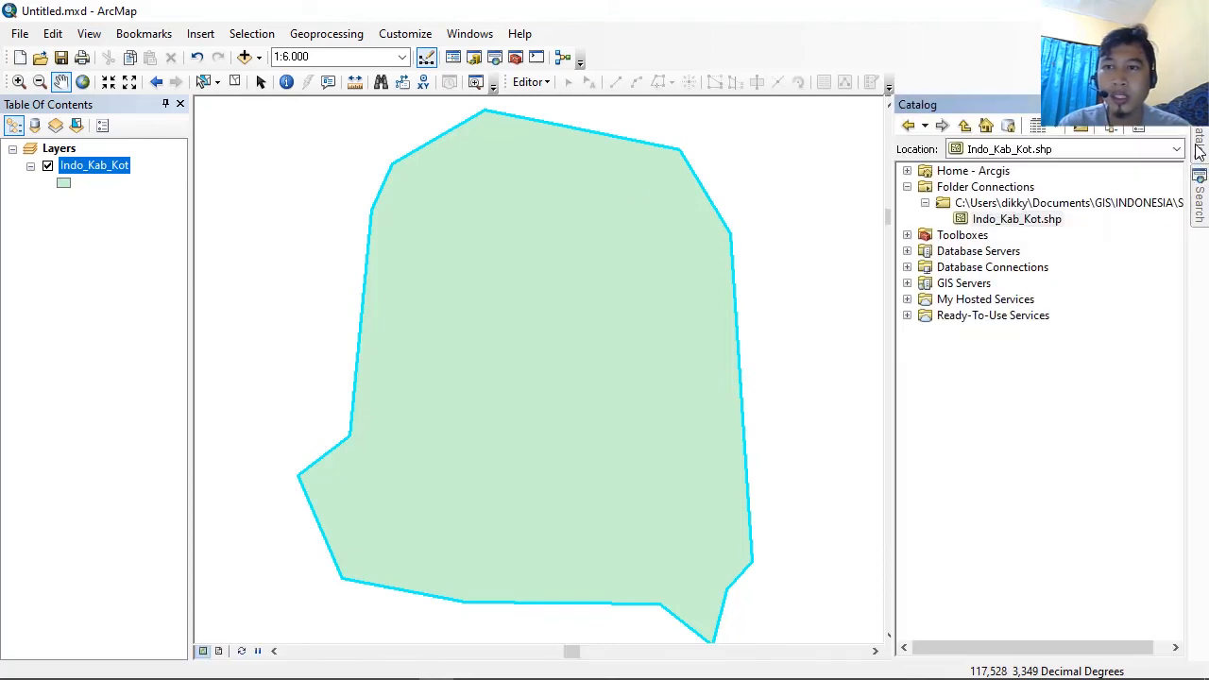
left_click(1054, 206)
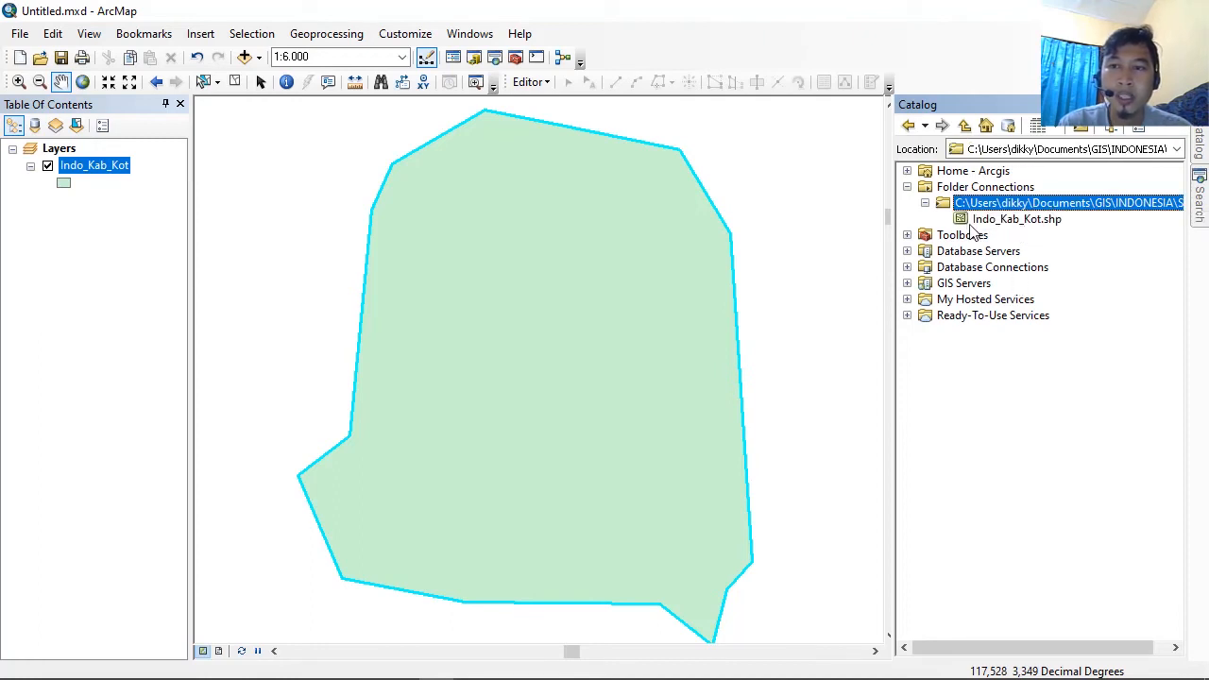
right_click(1031, 206)
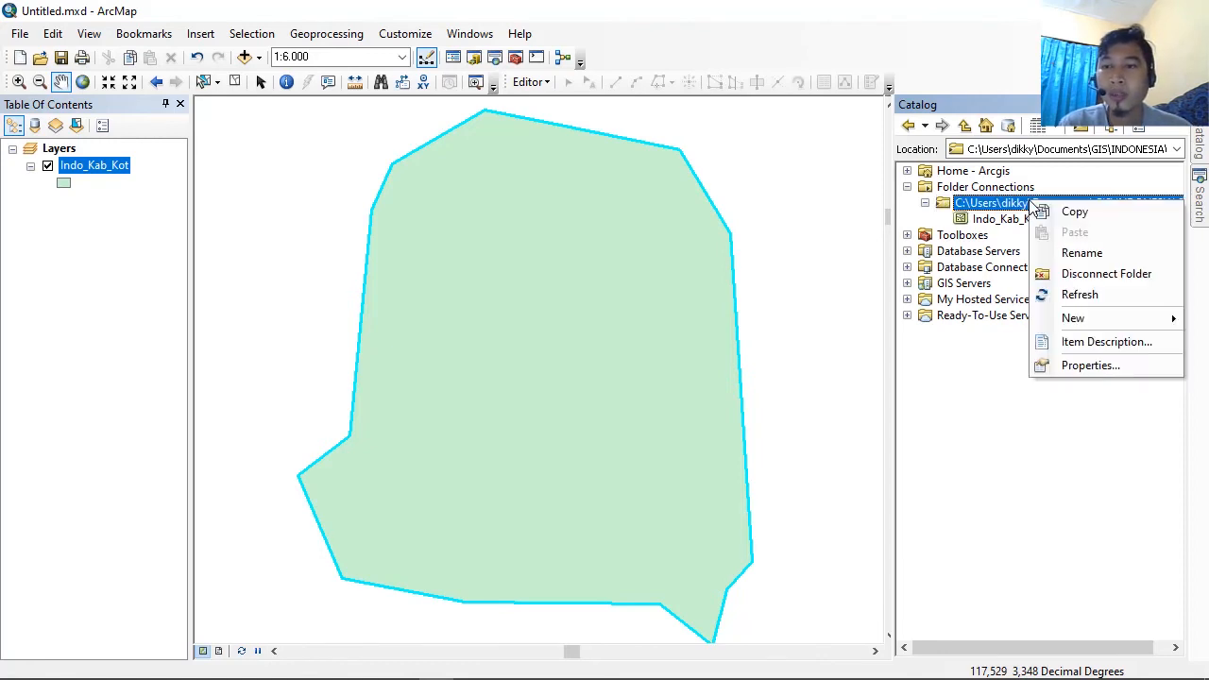
mouse_move(1115, 319)
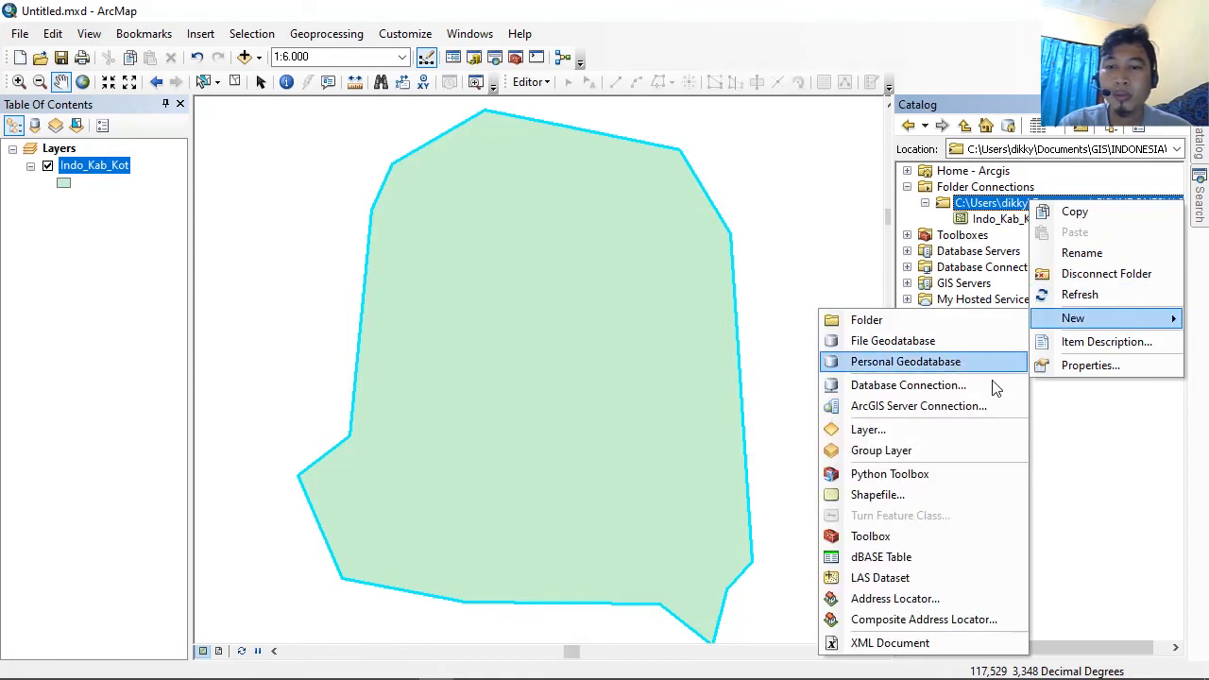
left_click(962, 494)
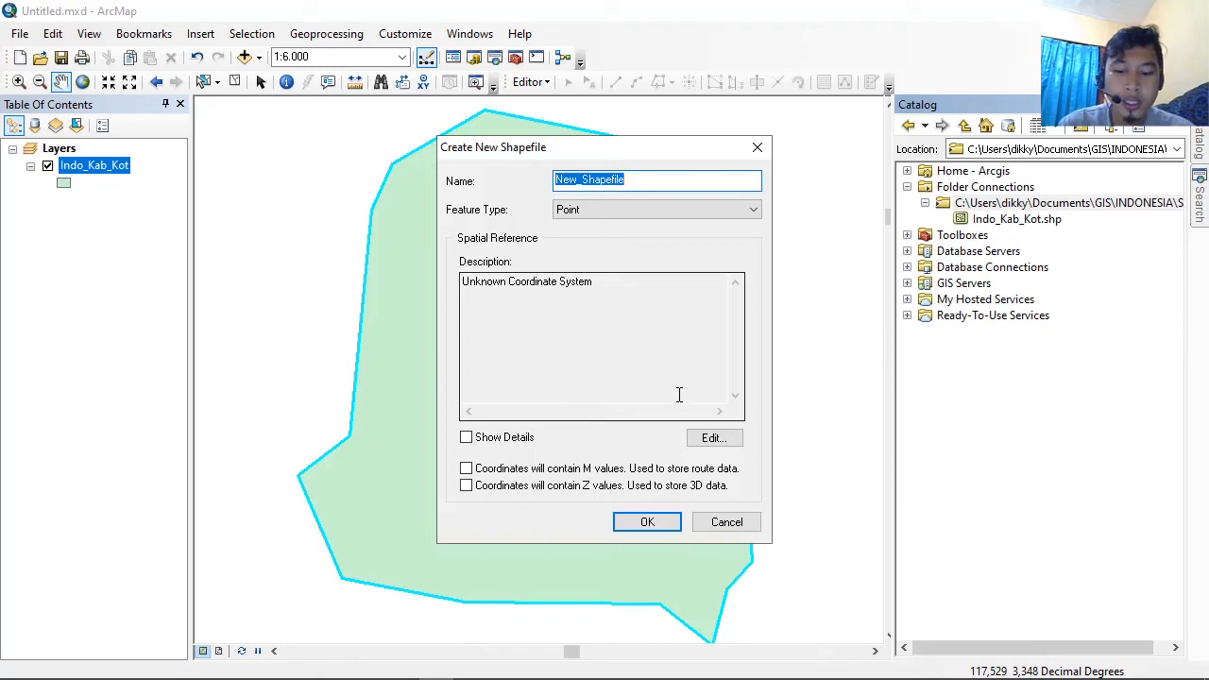
type("PSadau")
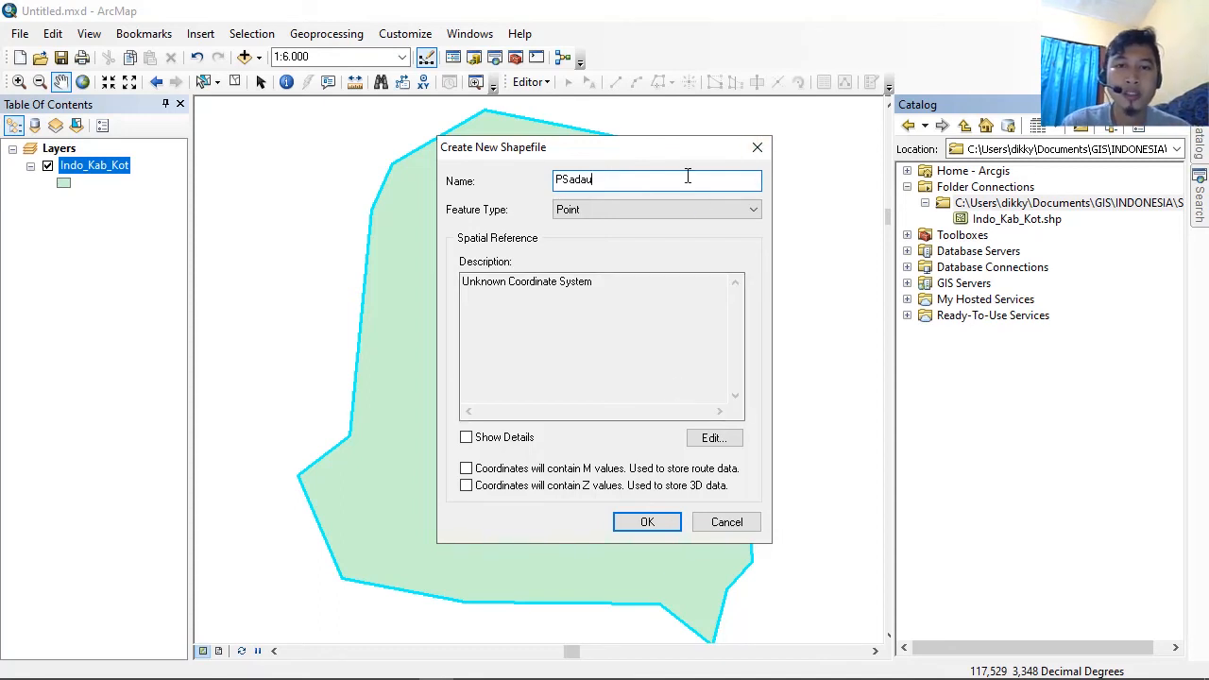
left_click(690, 209)
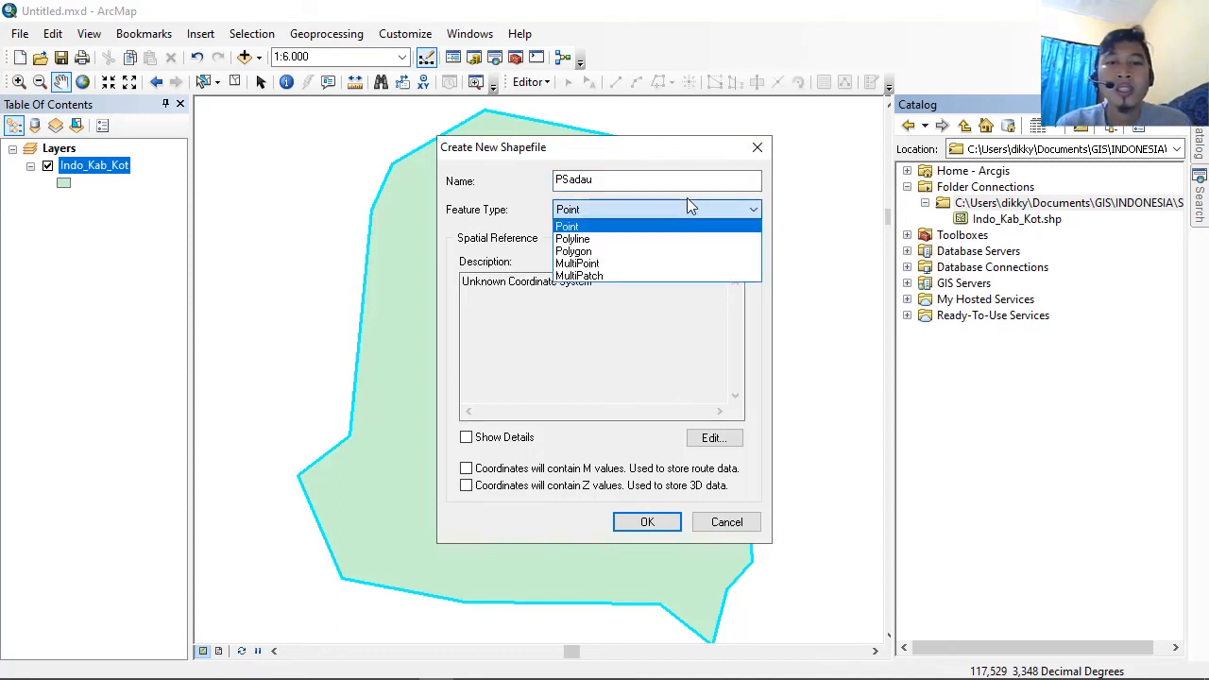
left_click(690, 251)
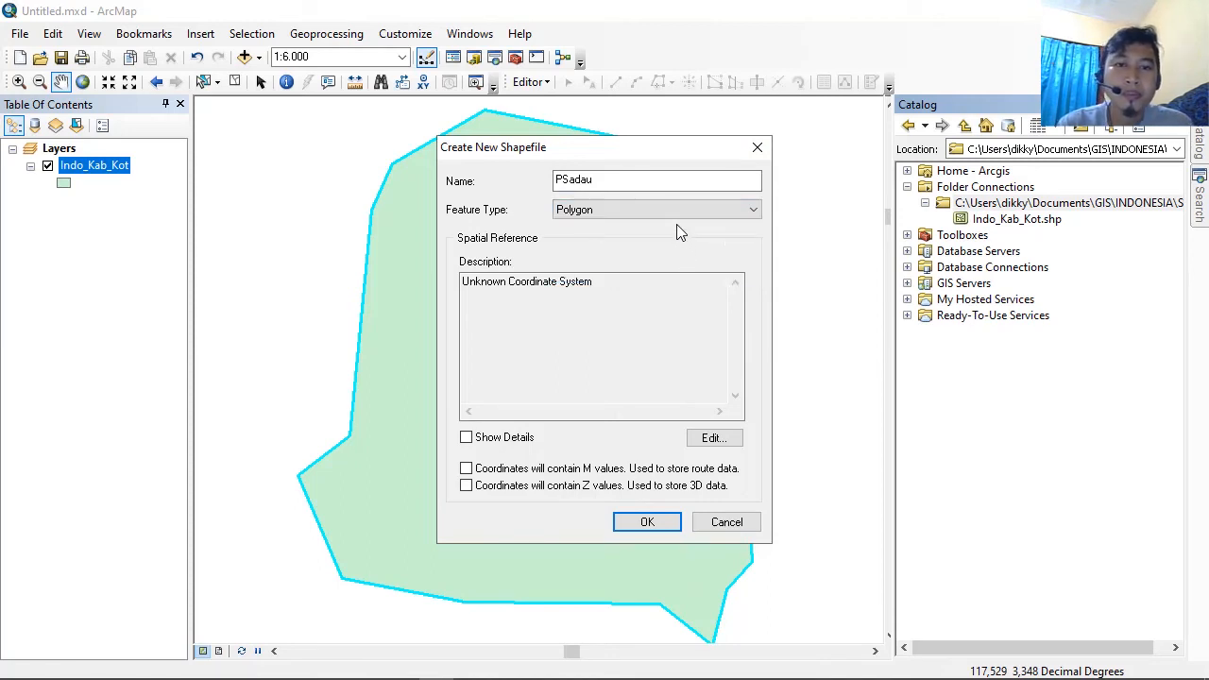
left_click(678, 211)
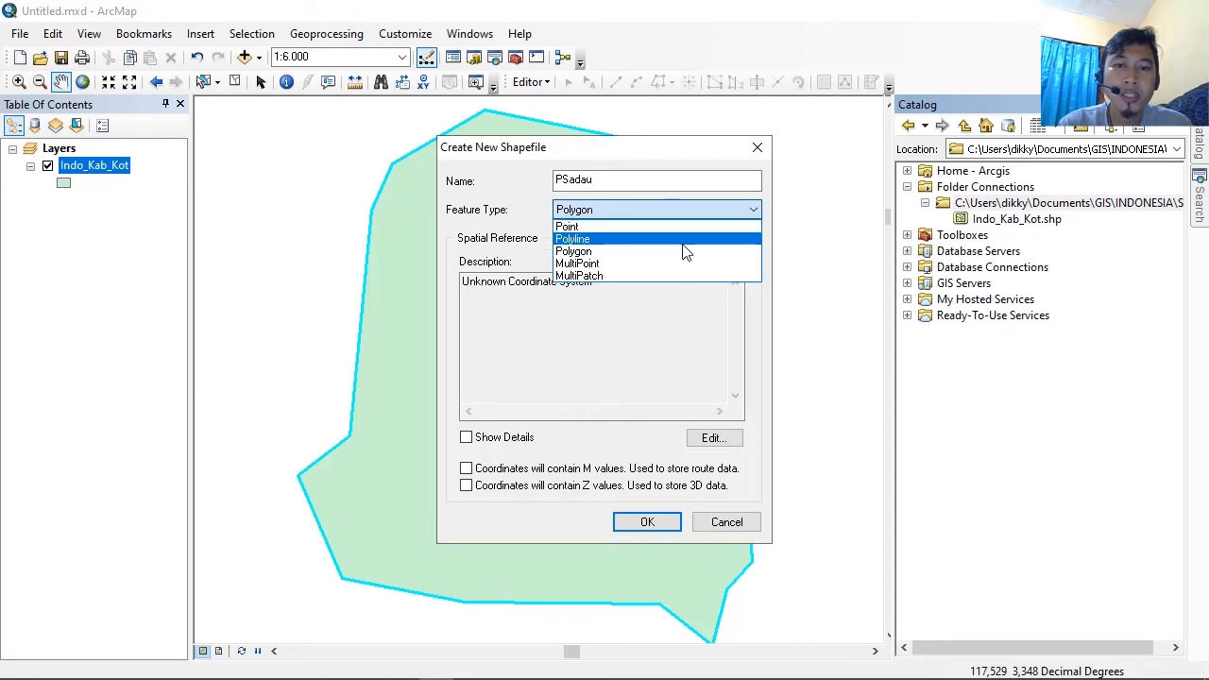
left_click(691, 254)
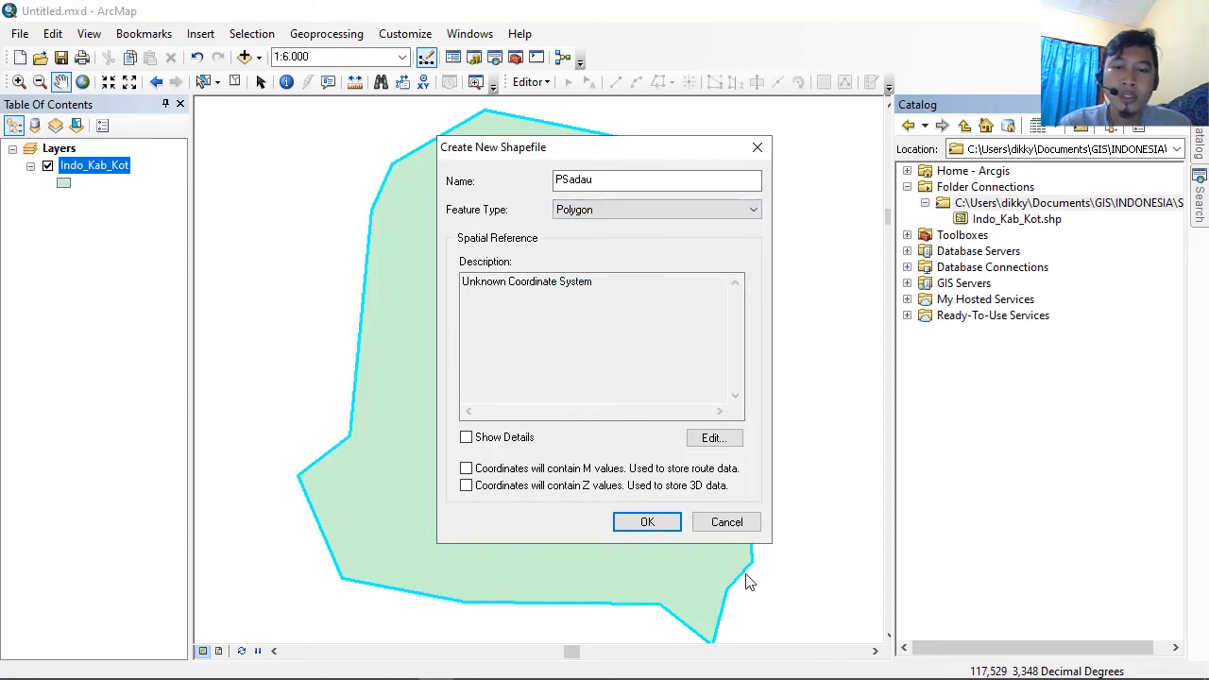
Step: Assign the WGS 1984 geographic coordinate system from the World group to the PSadau shapefile and create it
left_click(692, 440)
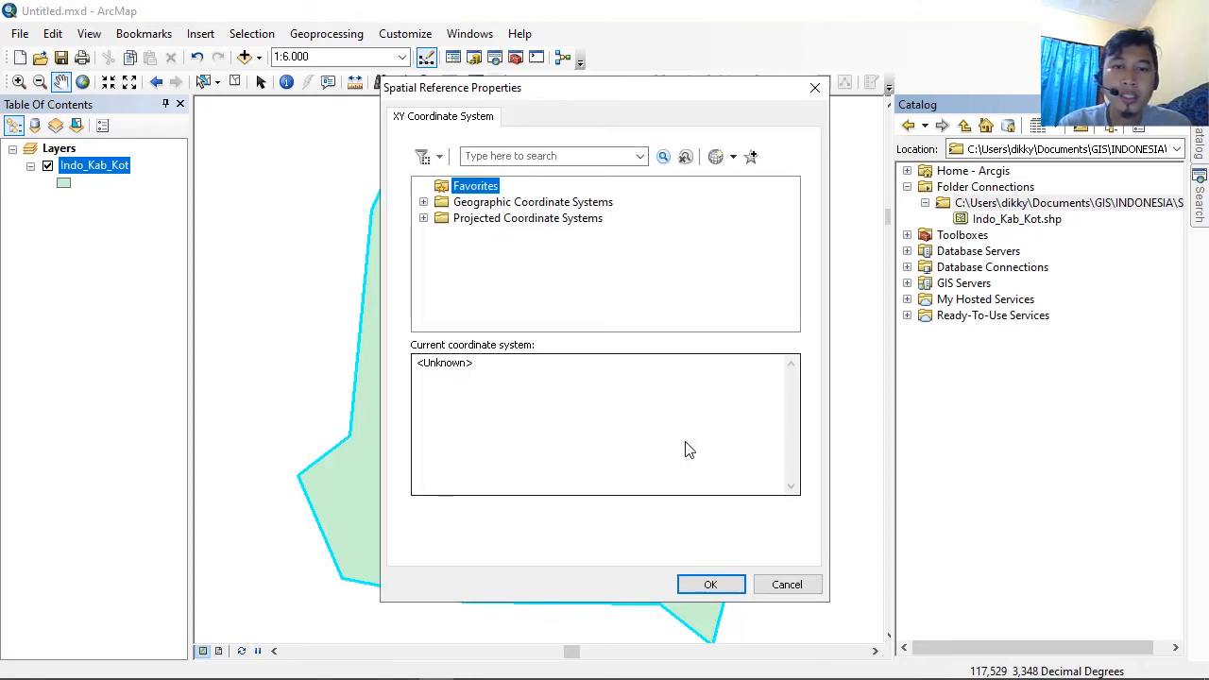
left_click(423, 202)
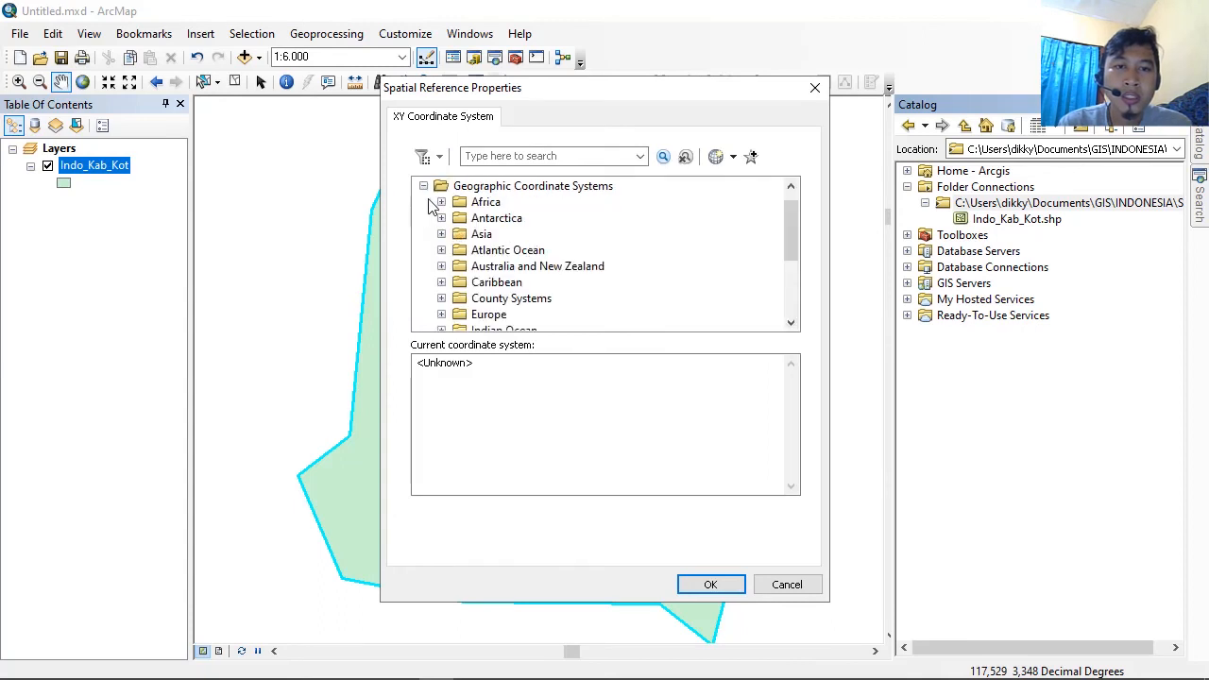
scroll(501, 243, "down", 2)
scroll(501, 243, "down", 1)
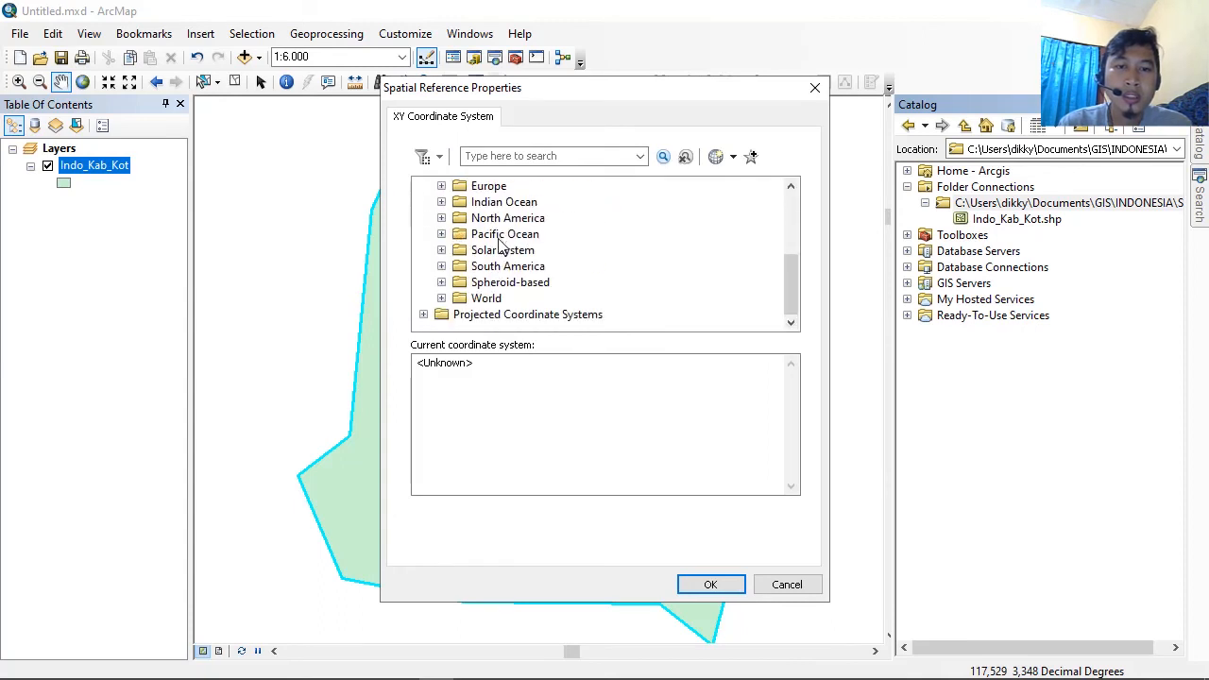
left_click(442, 299)
scroll(451, 316, "down", 5)
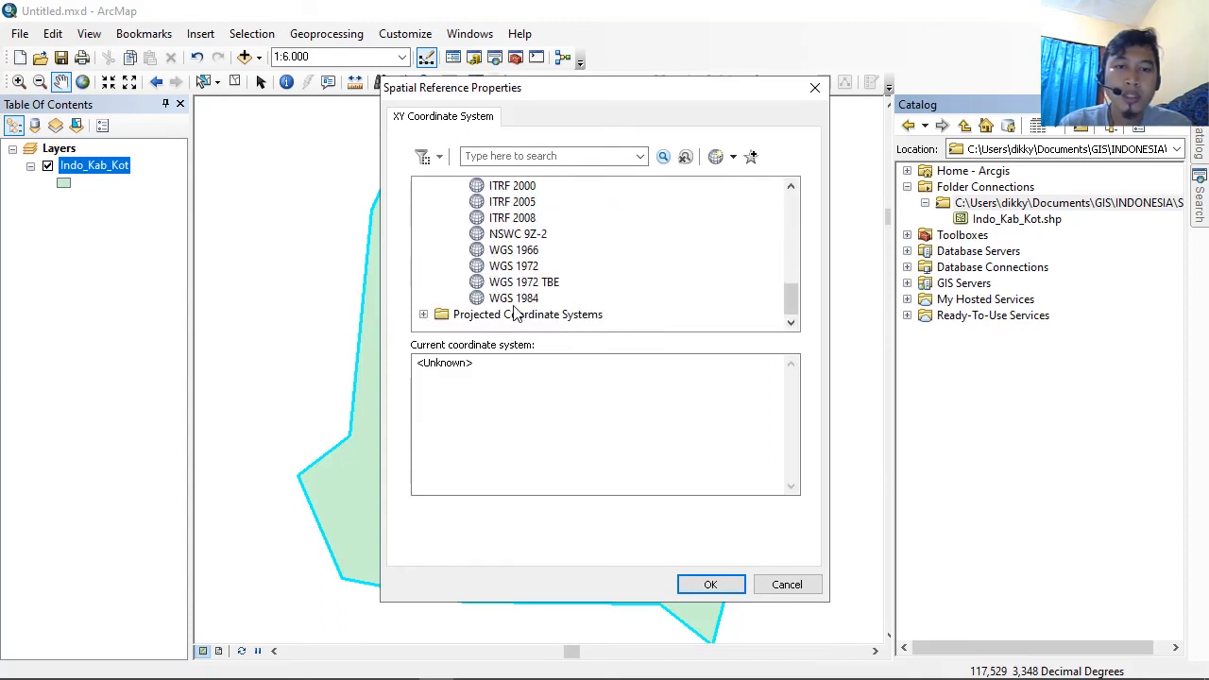
left_click(513, 298)
left_click(713, 584)
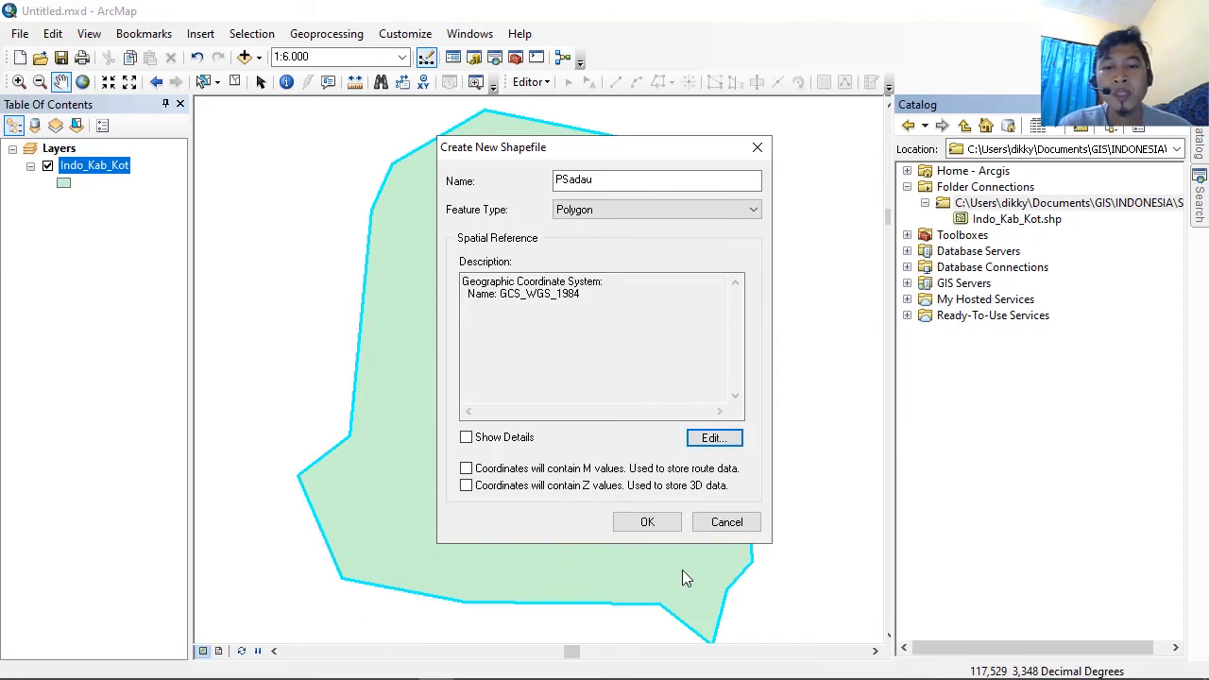
left_click(648, 523)
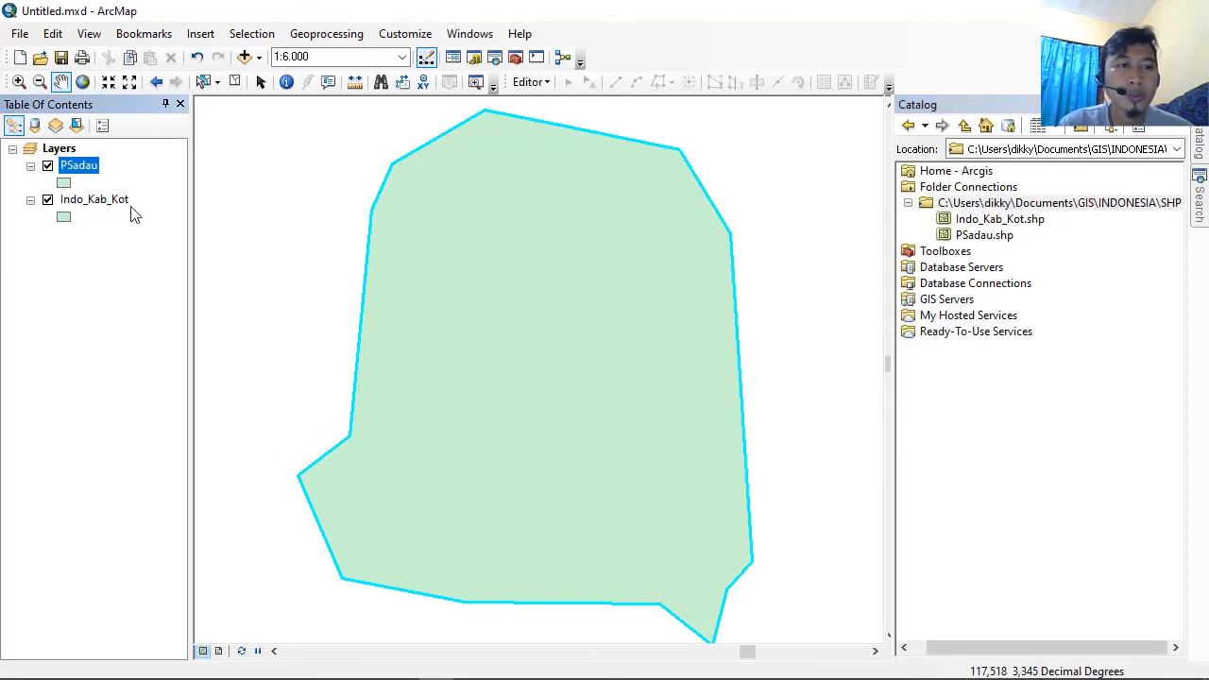
Step: Change the PSadau layer's symbol to the ESRI Orange fill
left_click(64, 183)
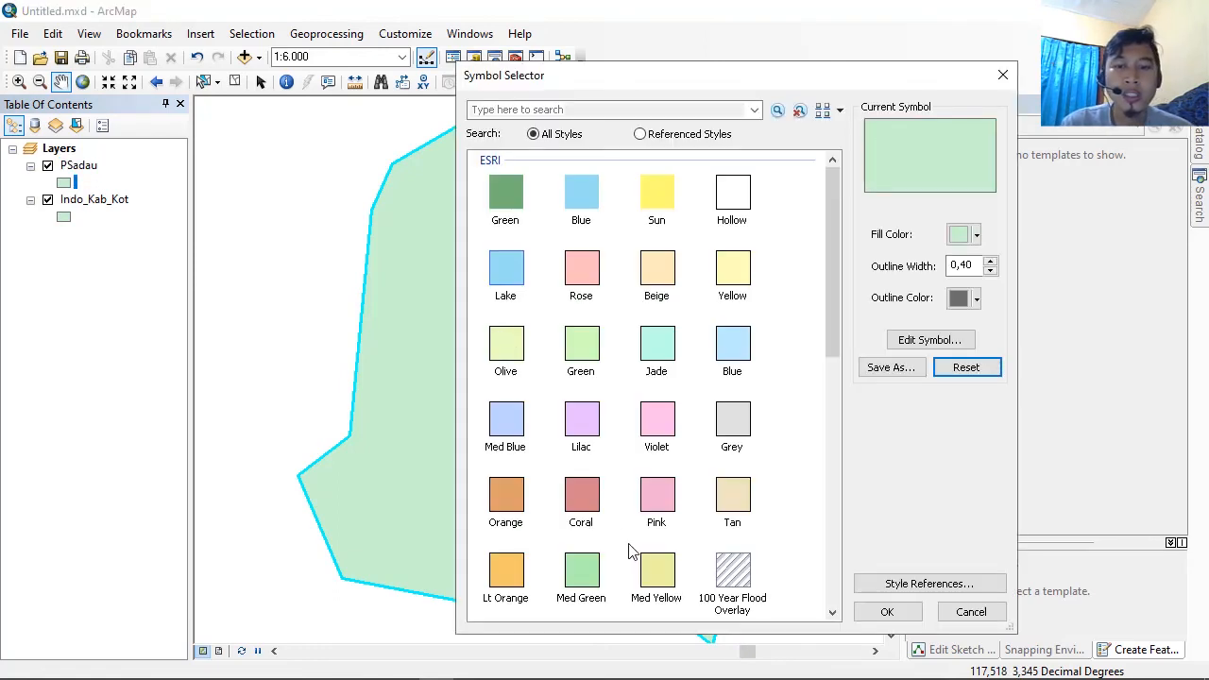
left_click(502, 499)
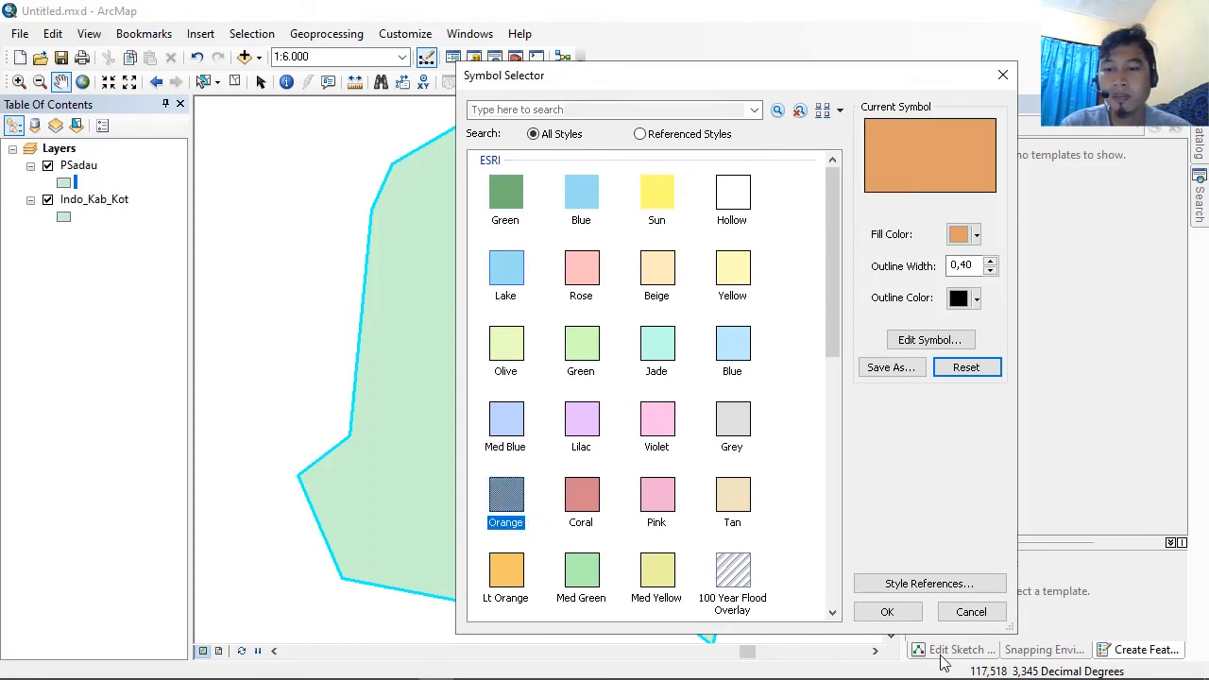
left_click(888, 613)
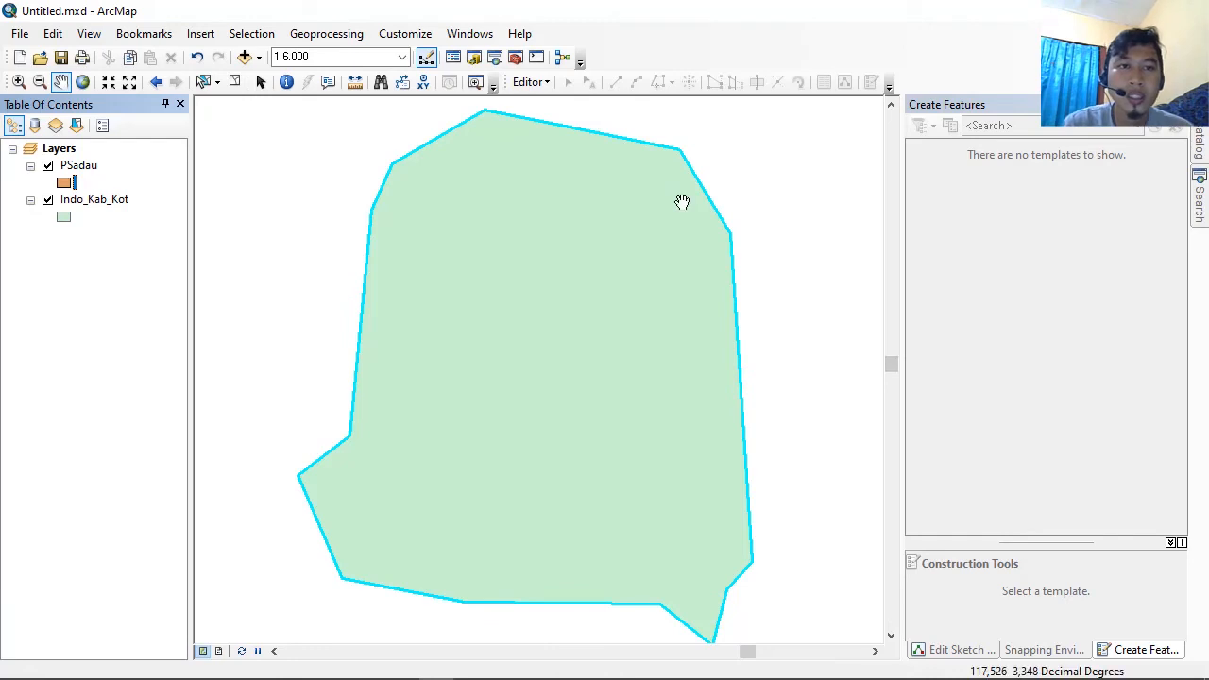
left_click(543, 85)
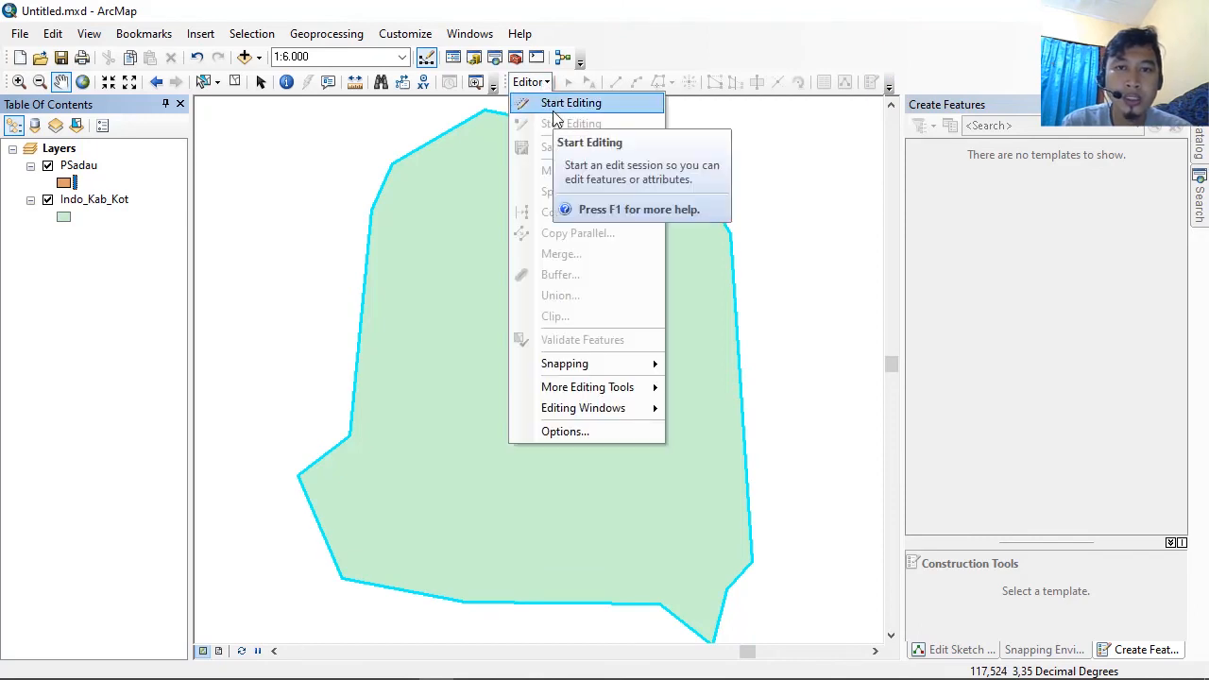
left_click(566, 434)
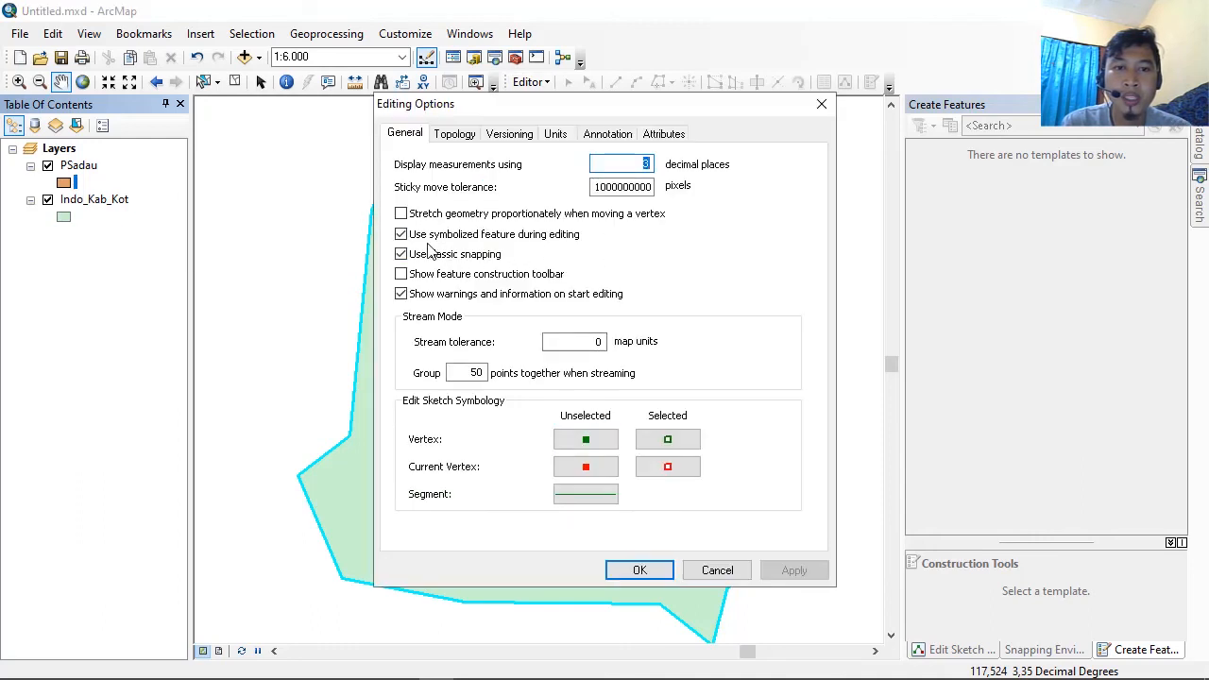
left_click(402, 255)
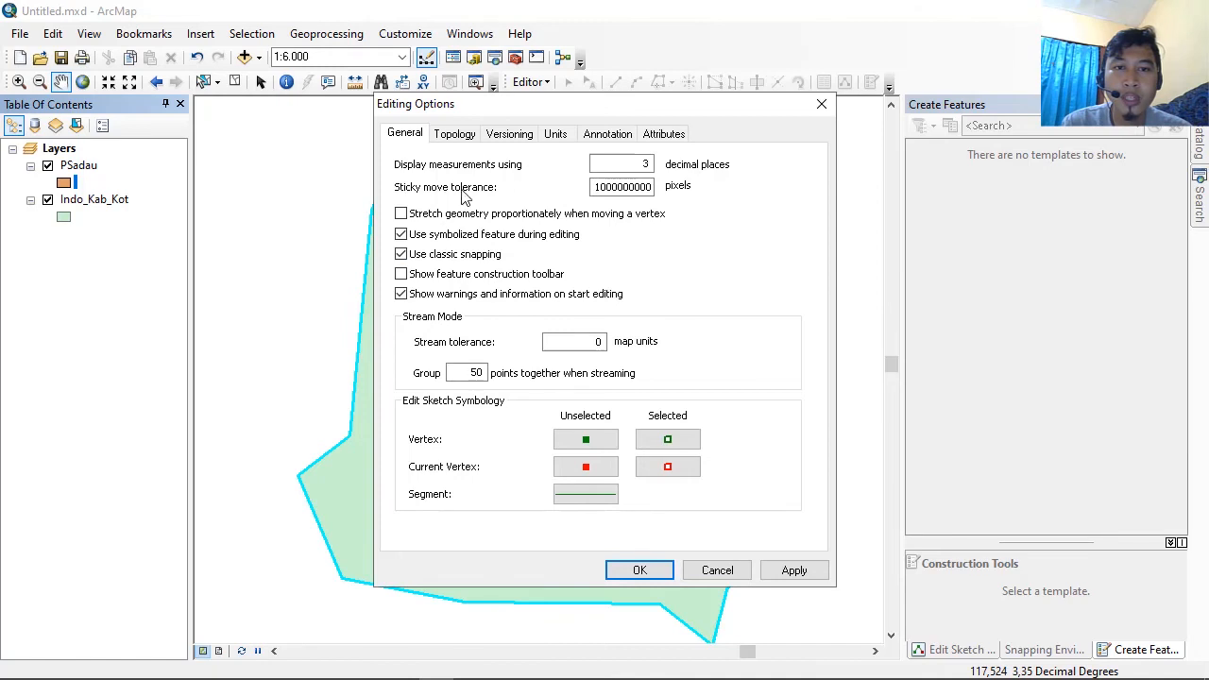
double_click(605, 187)
left_click_drag(601, 187, 618, 192)
left_click(628, 185)
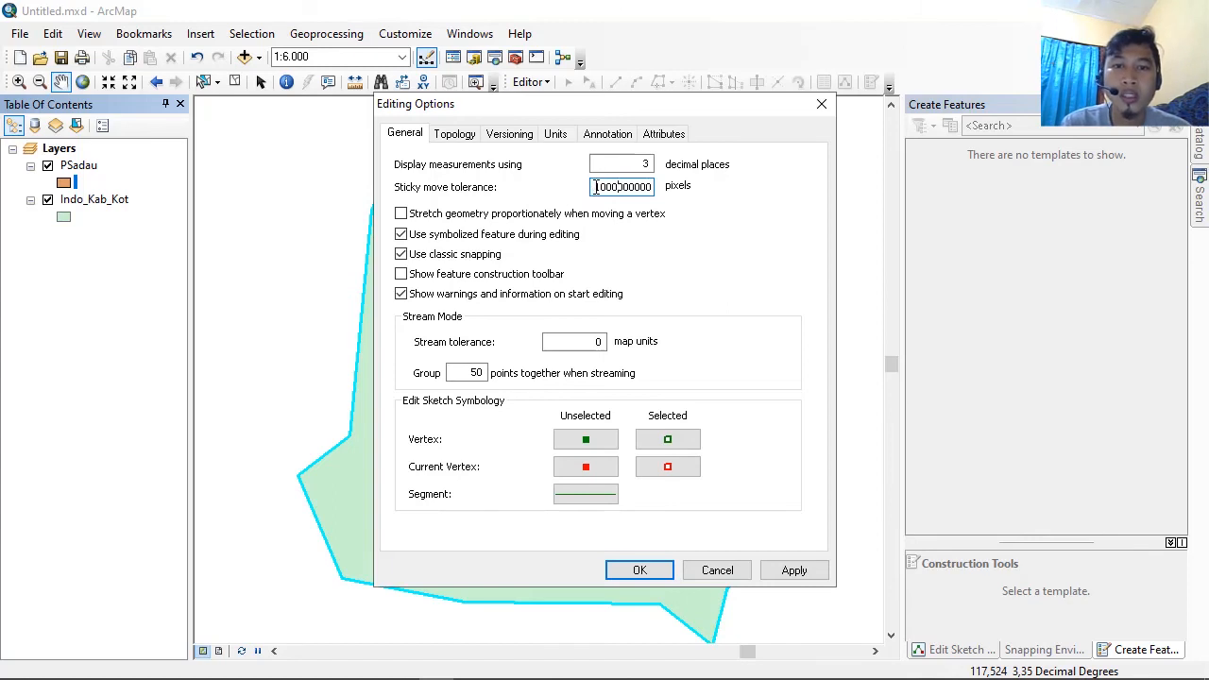
left_click_drag(592, 188, 653, 194)
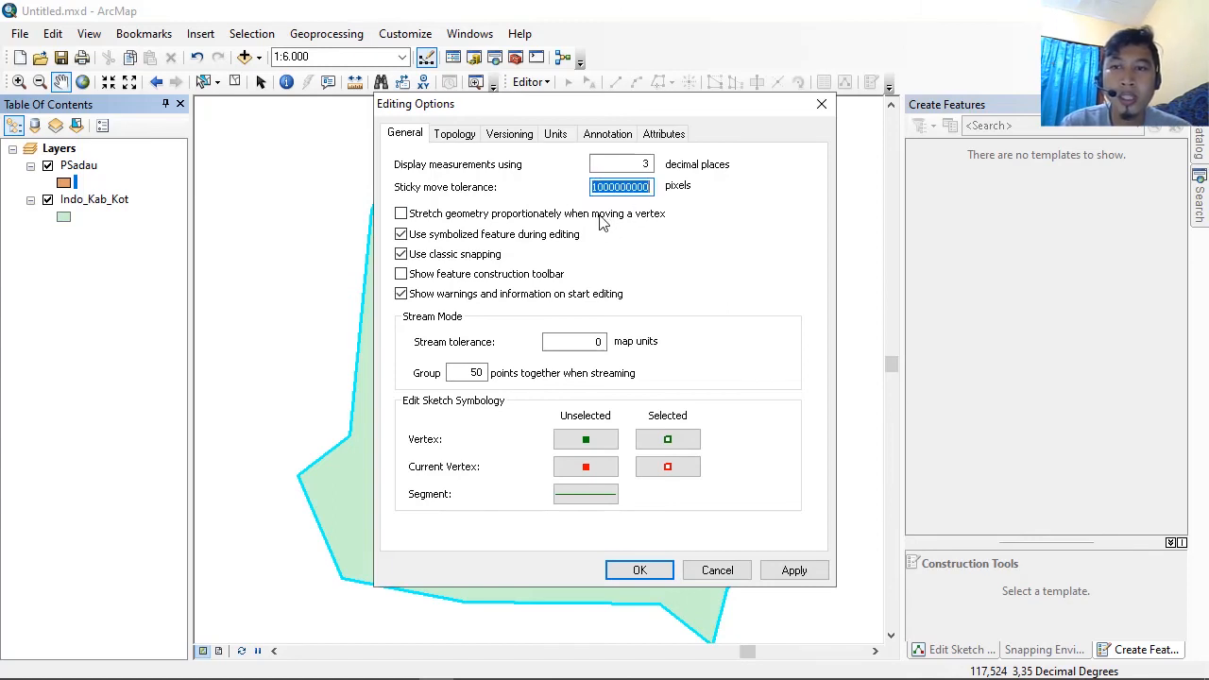
left_click(794, 571)
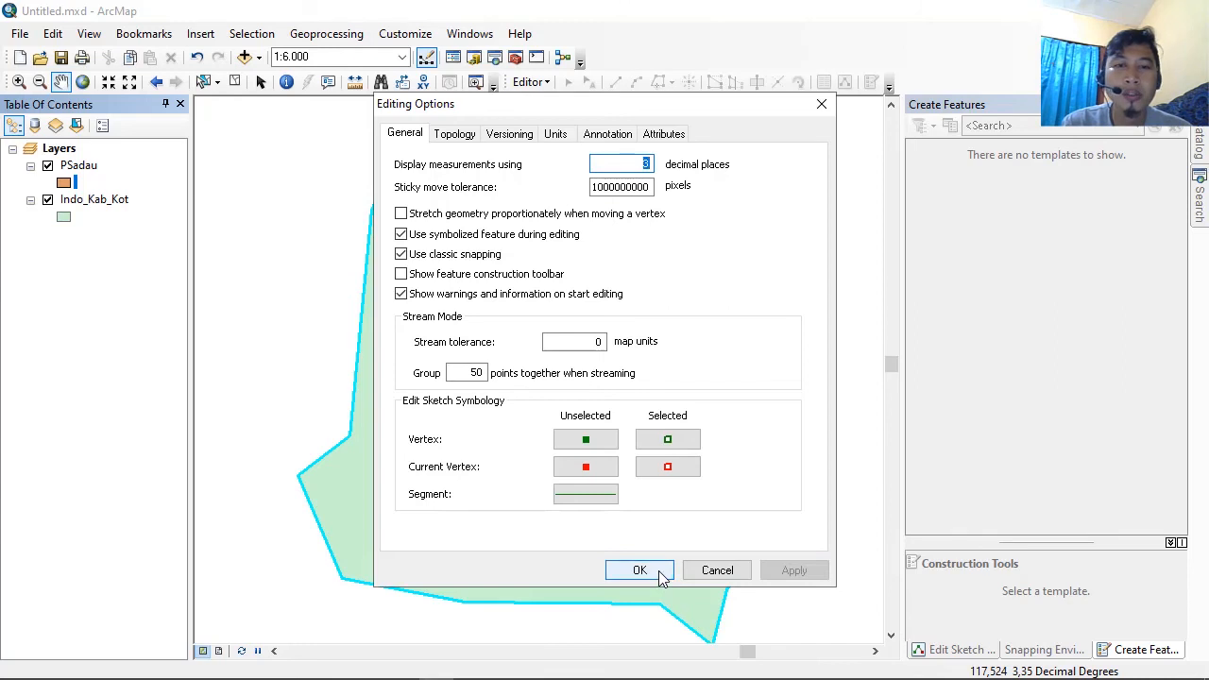
left_click(645, 572)
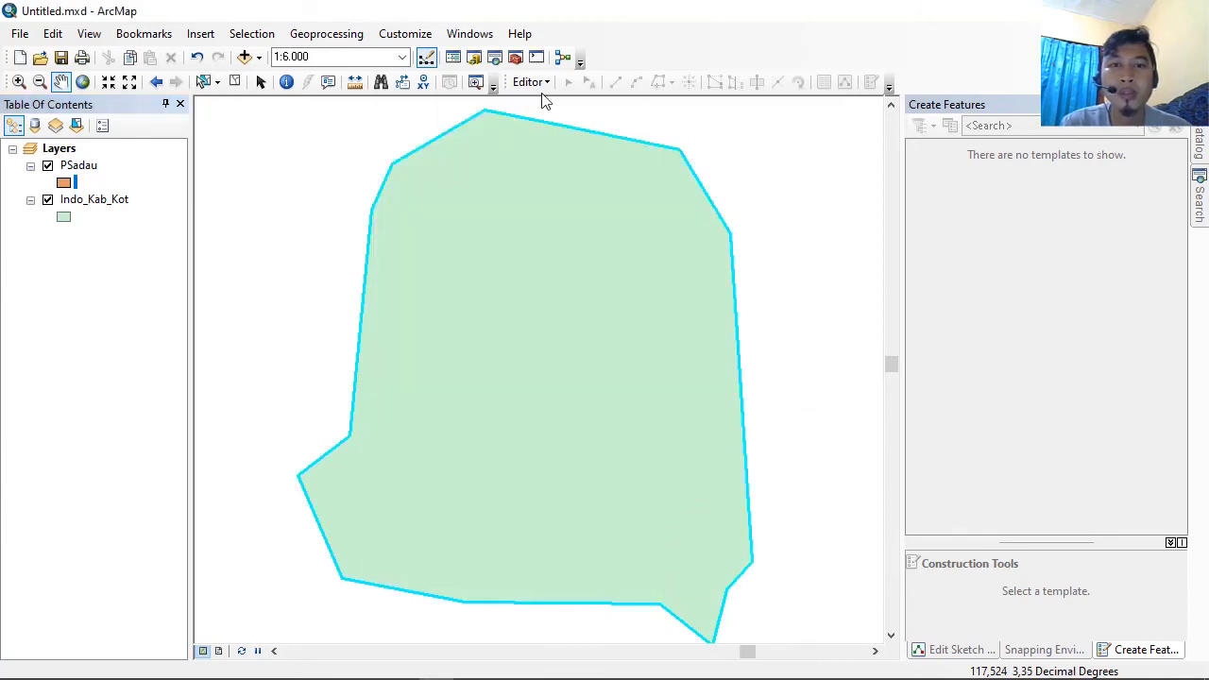
Step: Start an edit session and enable vertex, edge and end snapping for the PSadau layer
left_click(542, 85)
left_click(567, 103)
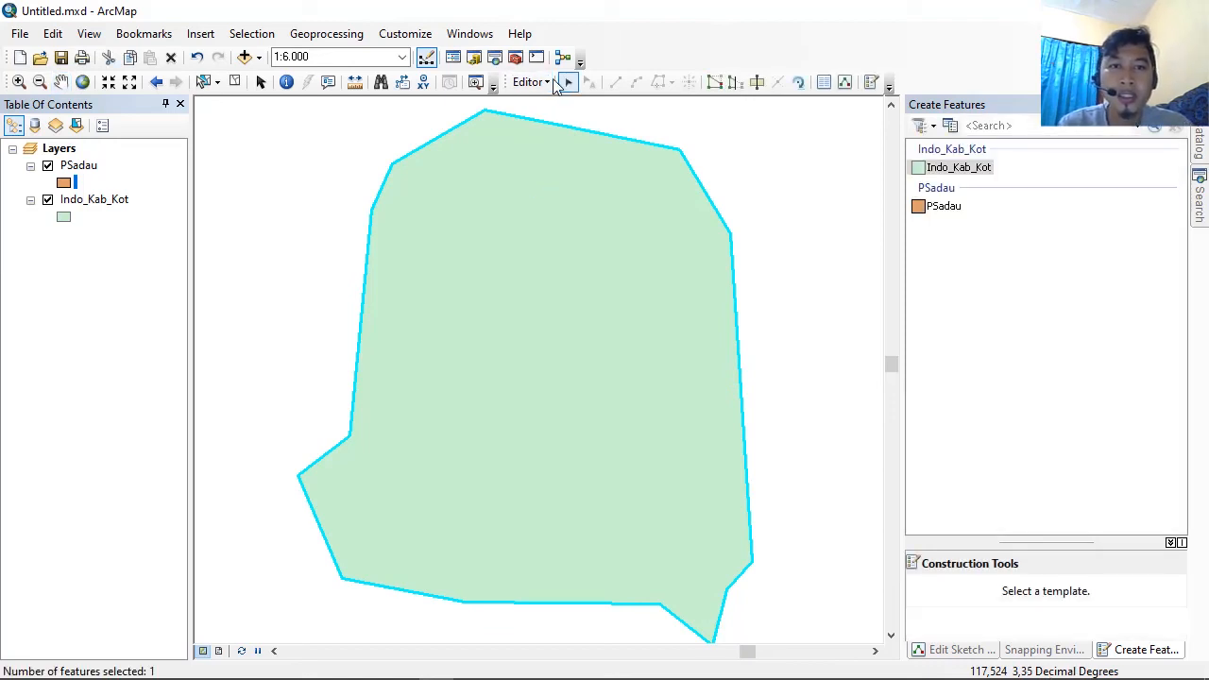
left_click(551, 83)
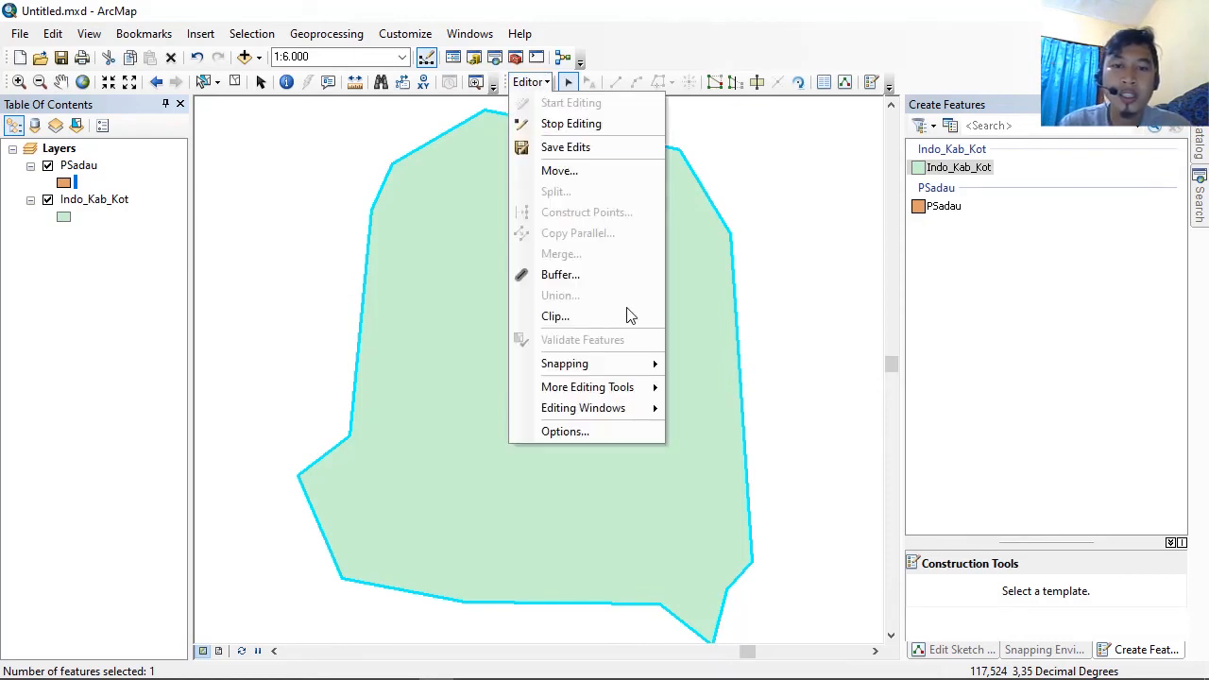
mouse_move(643, 367)
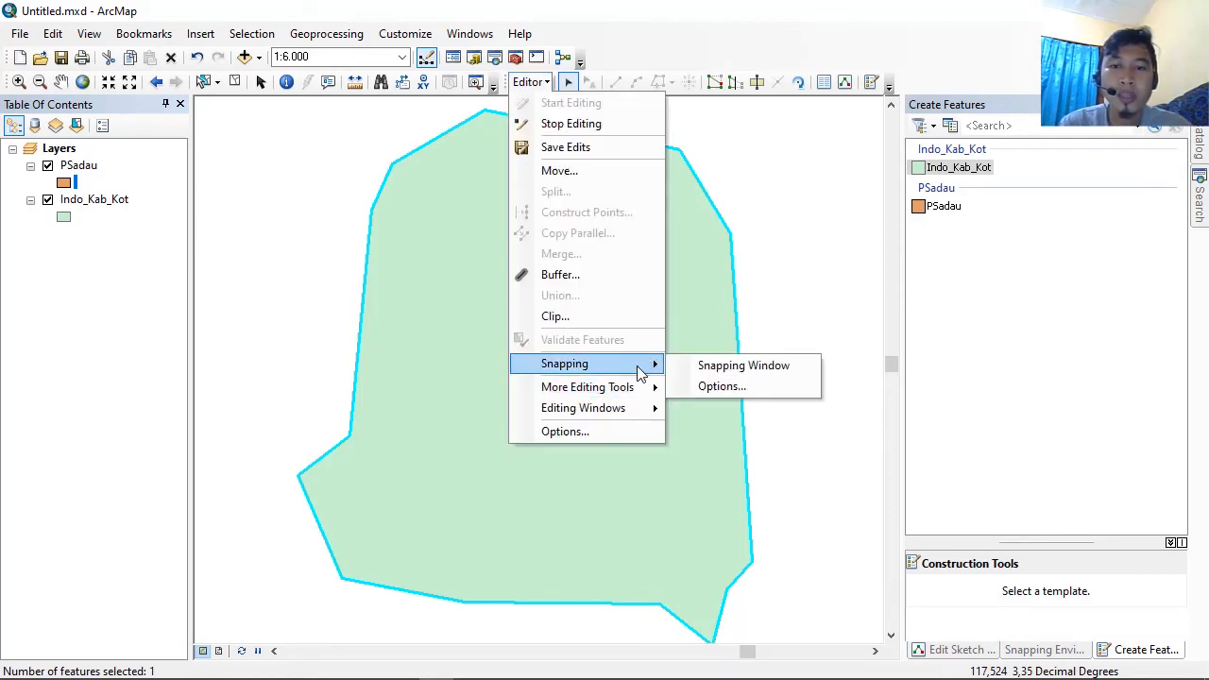
left_click(716, 366)
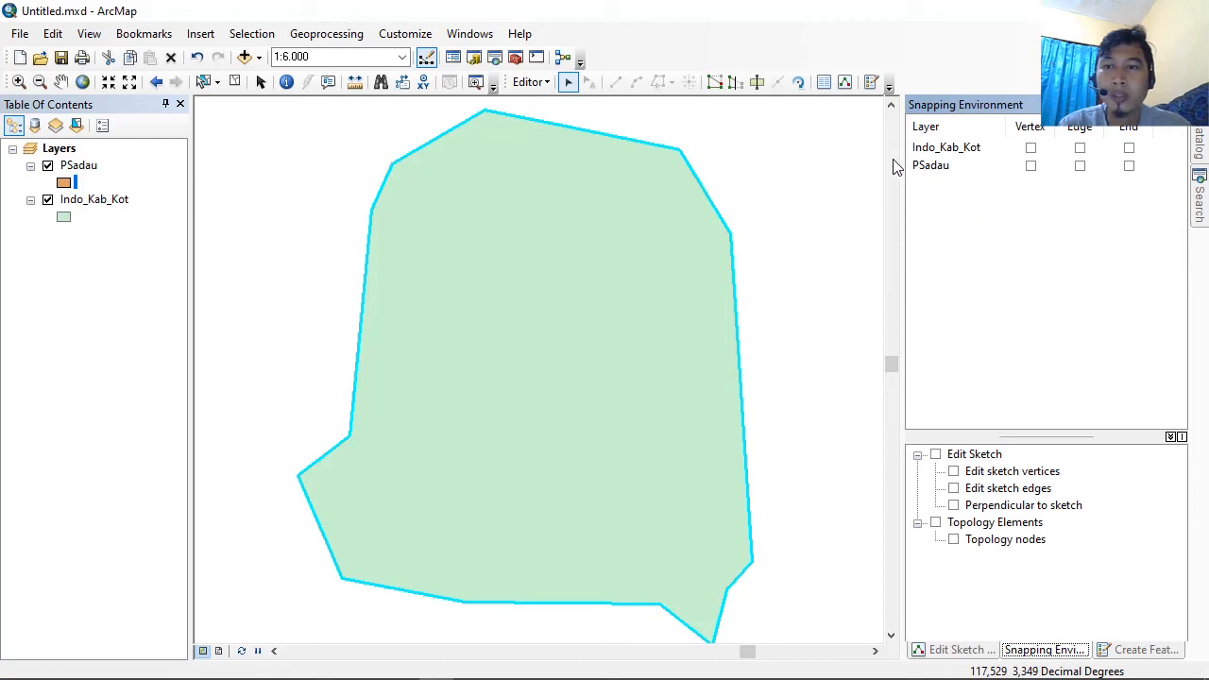
left_click(1031, 166)
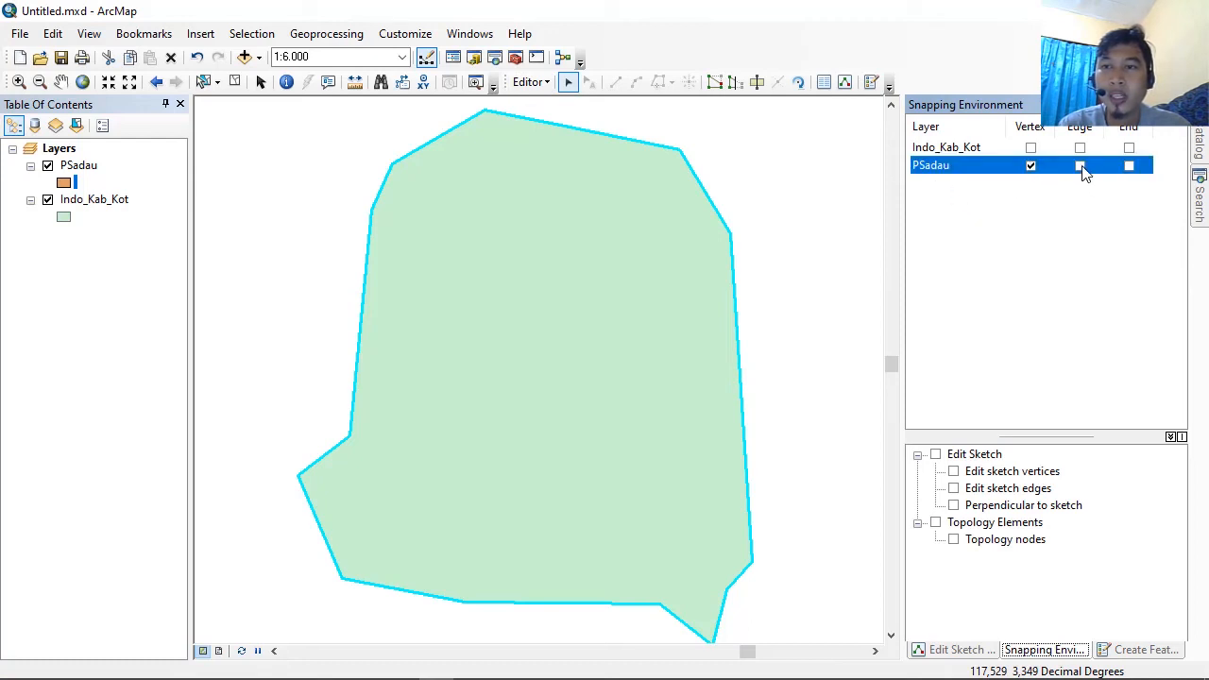
left_click(1129, 166)
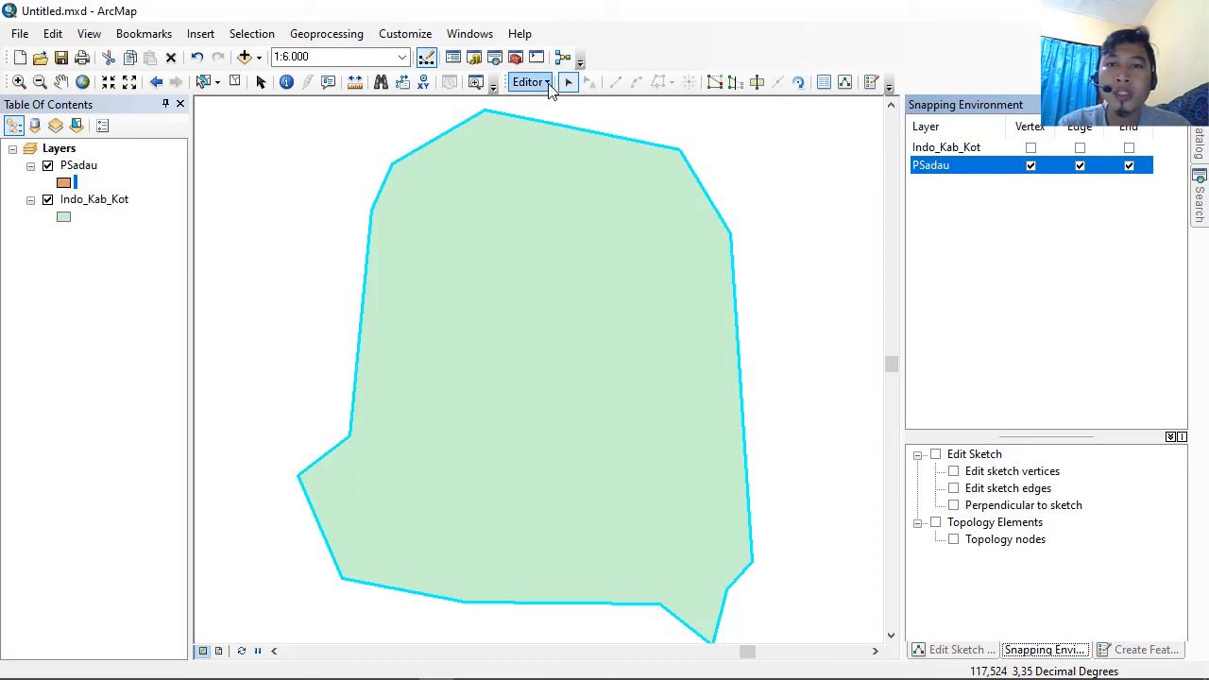
Step: Choose the PSadau feature template for creating a new polygon
left_click(871, 85)
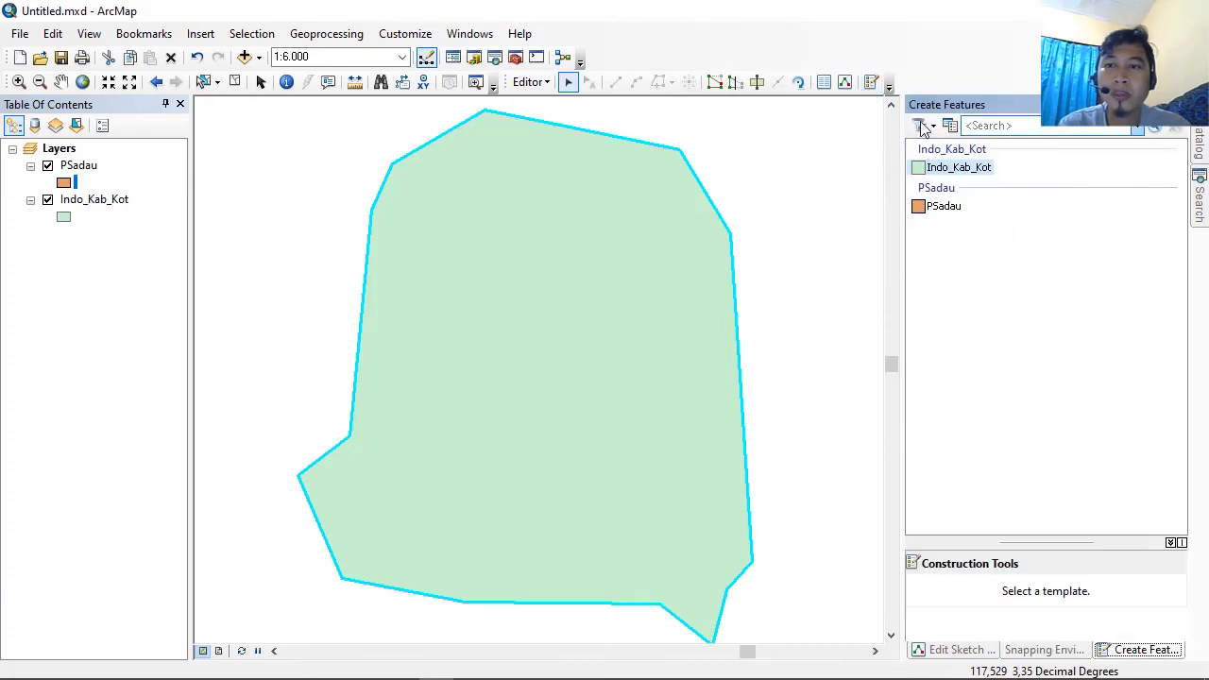
left_click(960, 217)
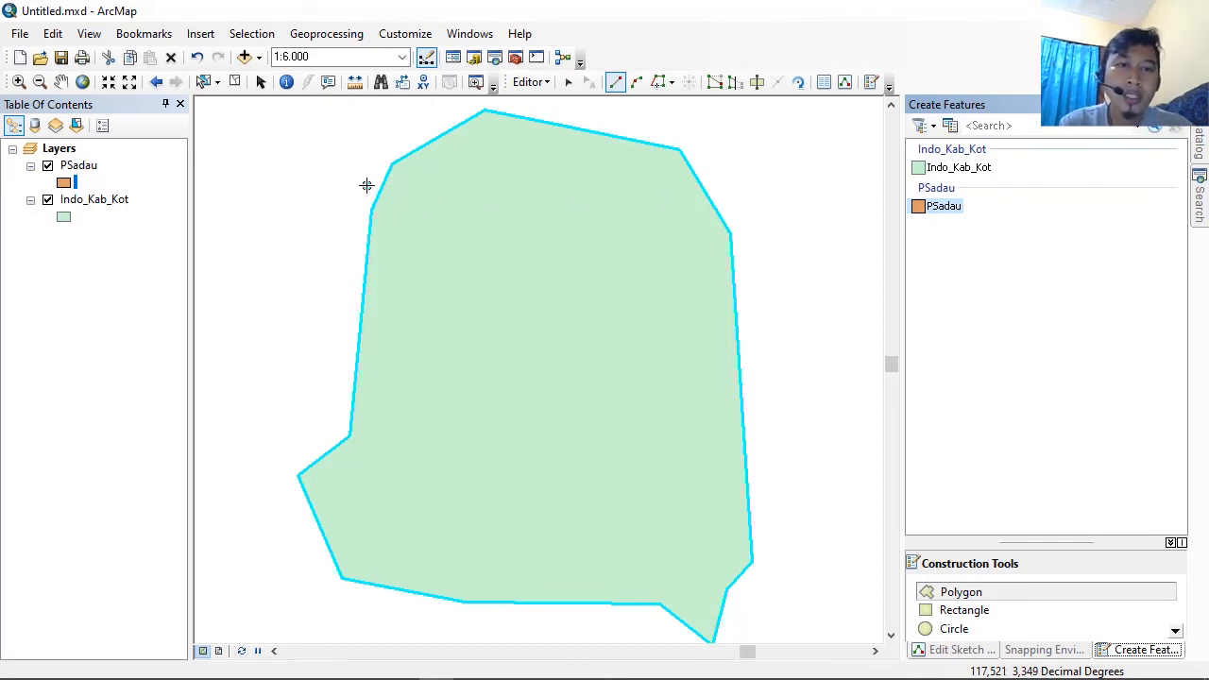
Step: Examine the northwest edge of the island's outline at several map scales, as close as 1:250
scroll(396, 199, "up", 1)
scroll(396, 200, "down", 4)
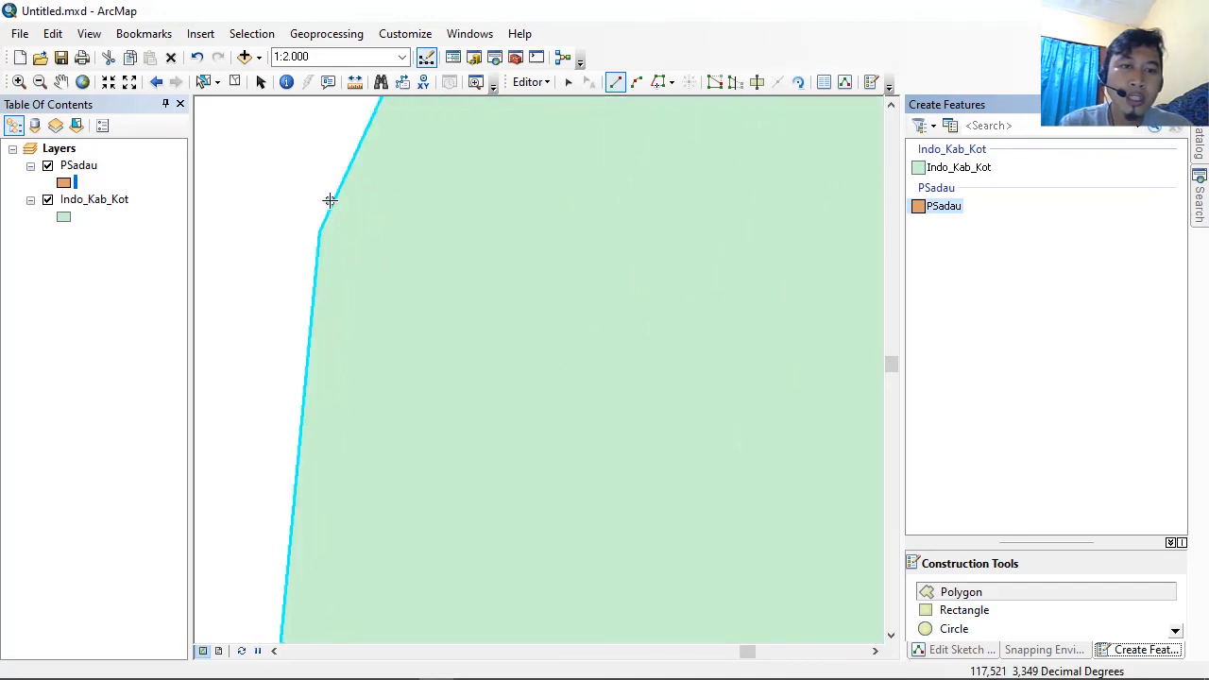
scroll(332, 198, "down", 4)
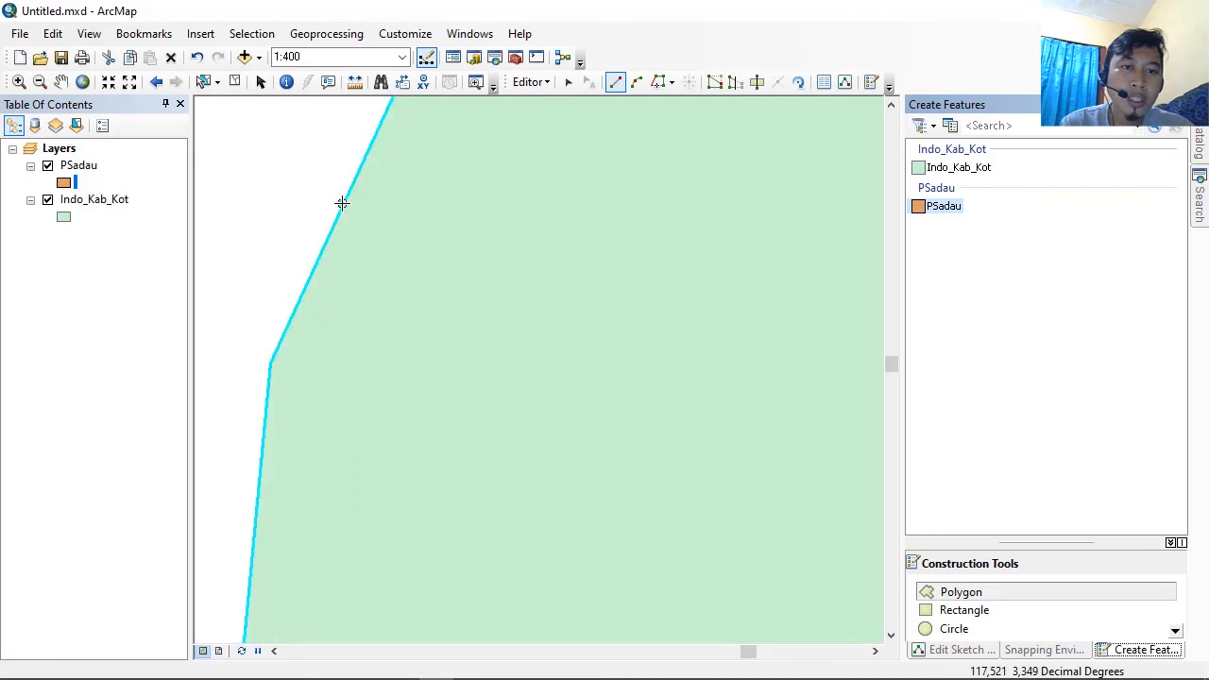
scroll(342, 203, "down", 2)
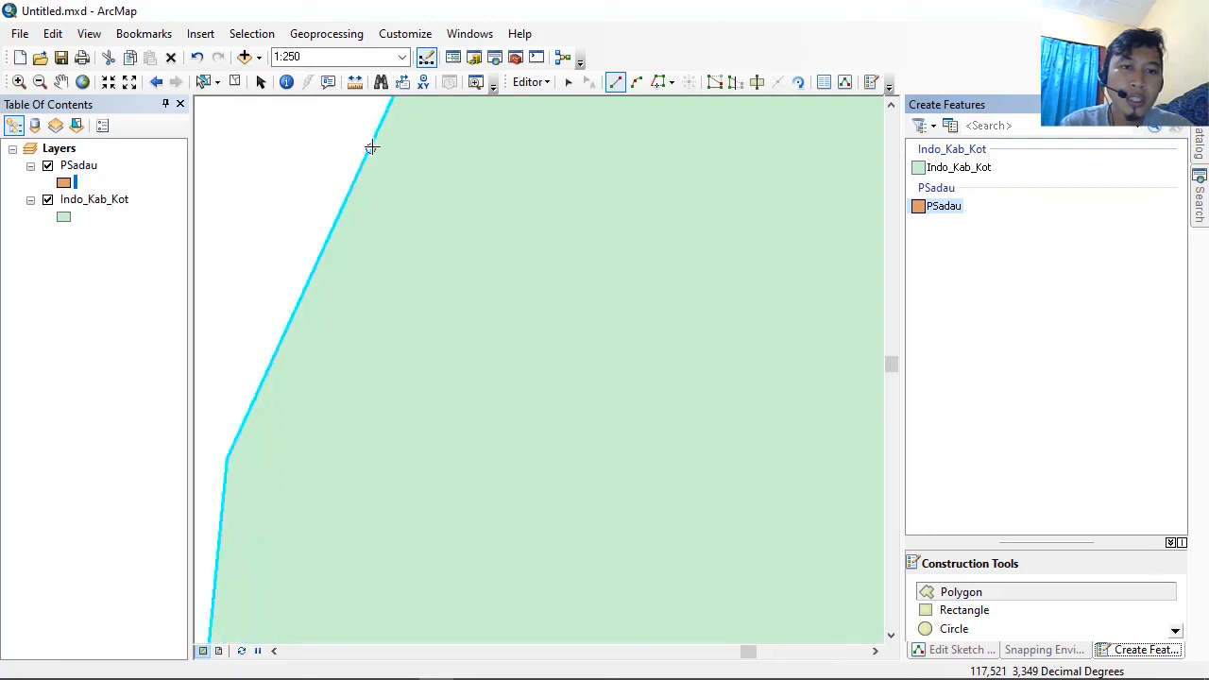
scroll(383, 123, "up", 5)
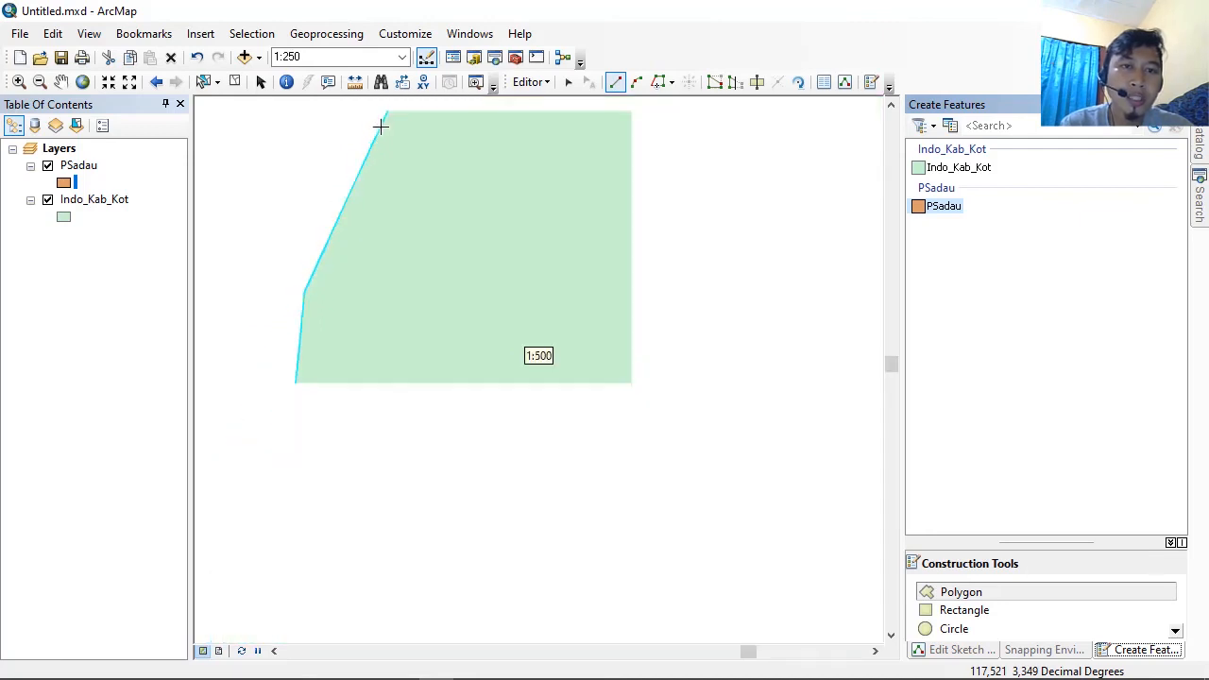
scroll(377, 135, "down", 3)
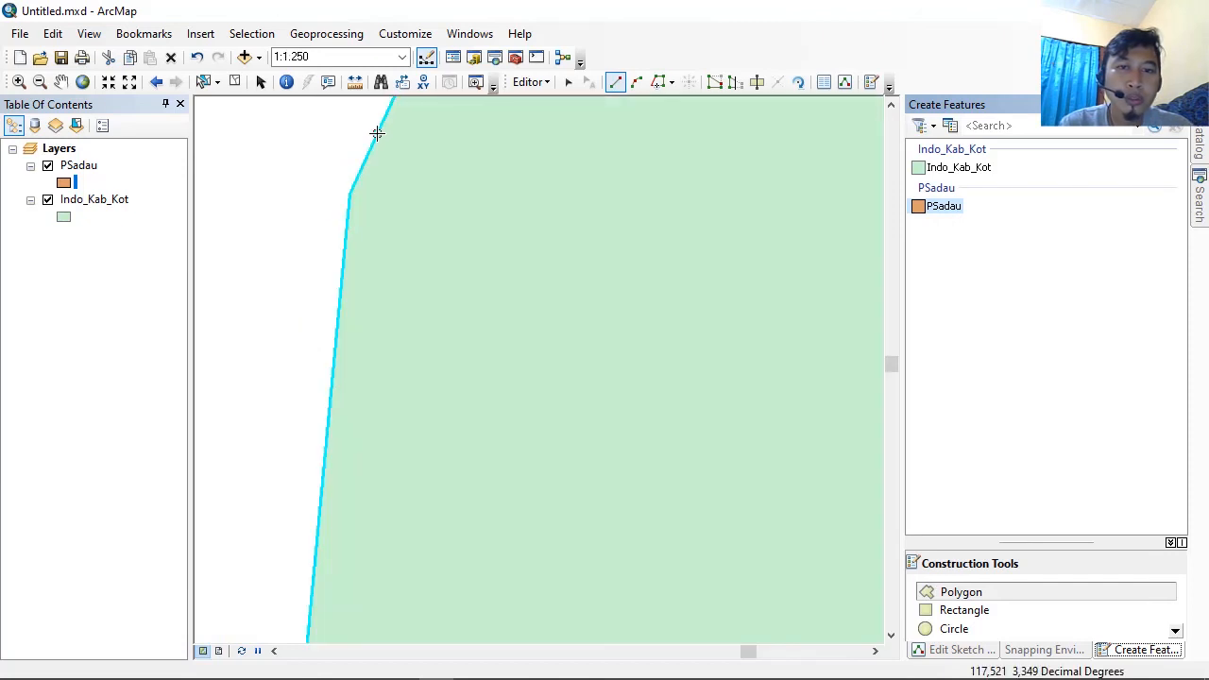
scroll(376, 138, "up", 5)
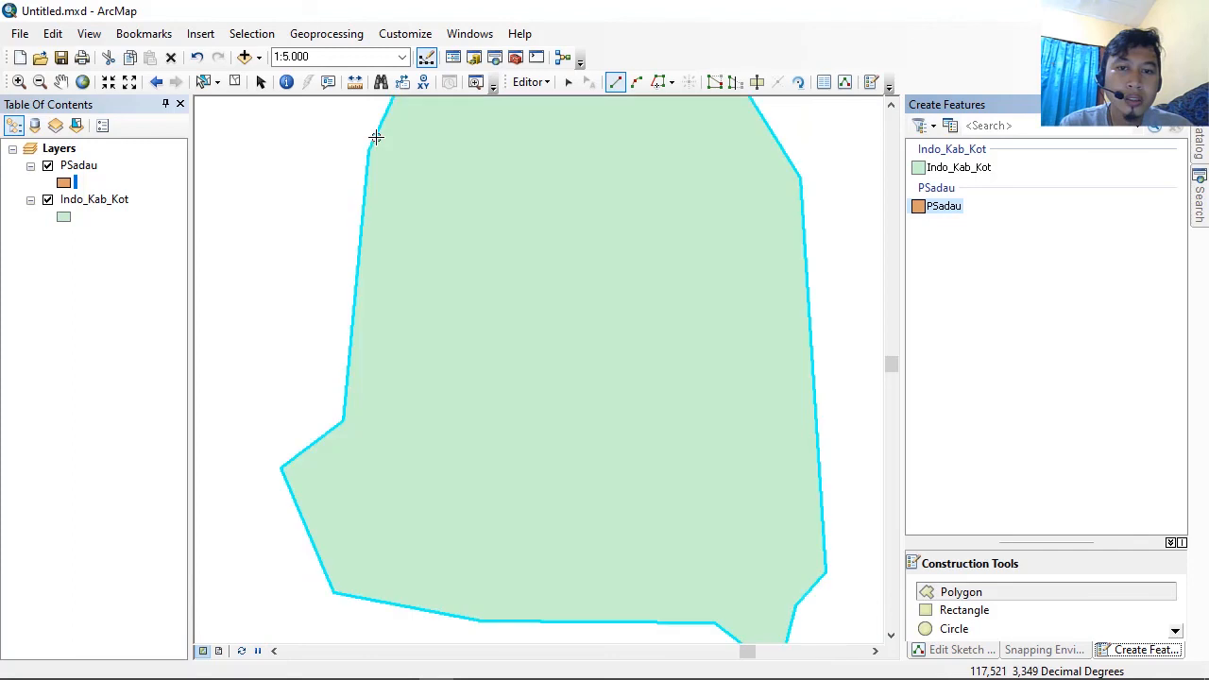
scroll(376, 138, "up", 2)
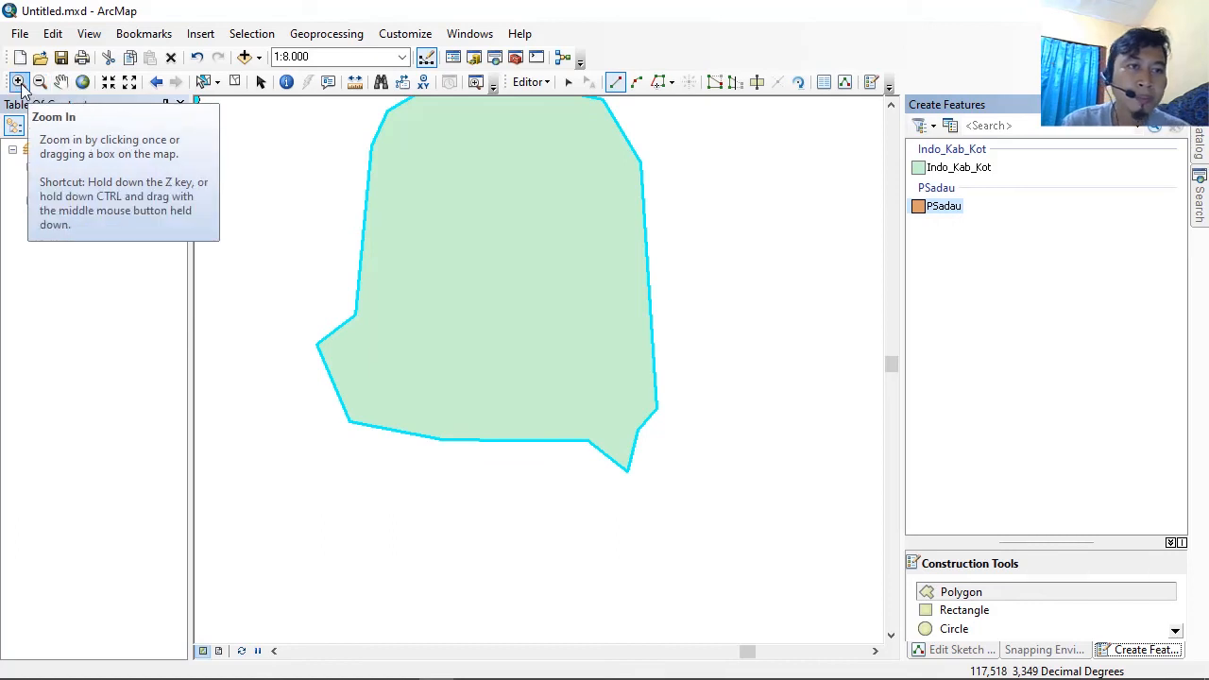
Step: Frame the whole island at 1:6.000 and reactivate the Polygon construction tool for the PSadau template
left_click(61, 82)
scroll(517, 141, "up", 2)
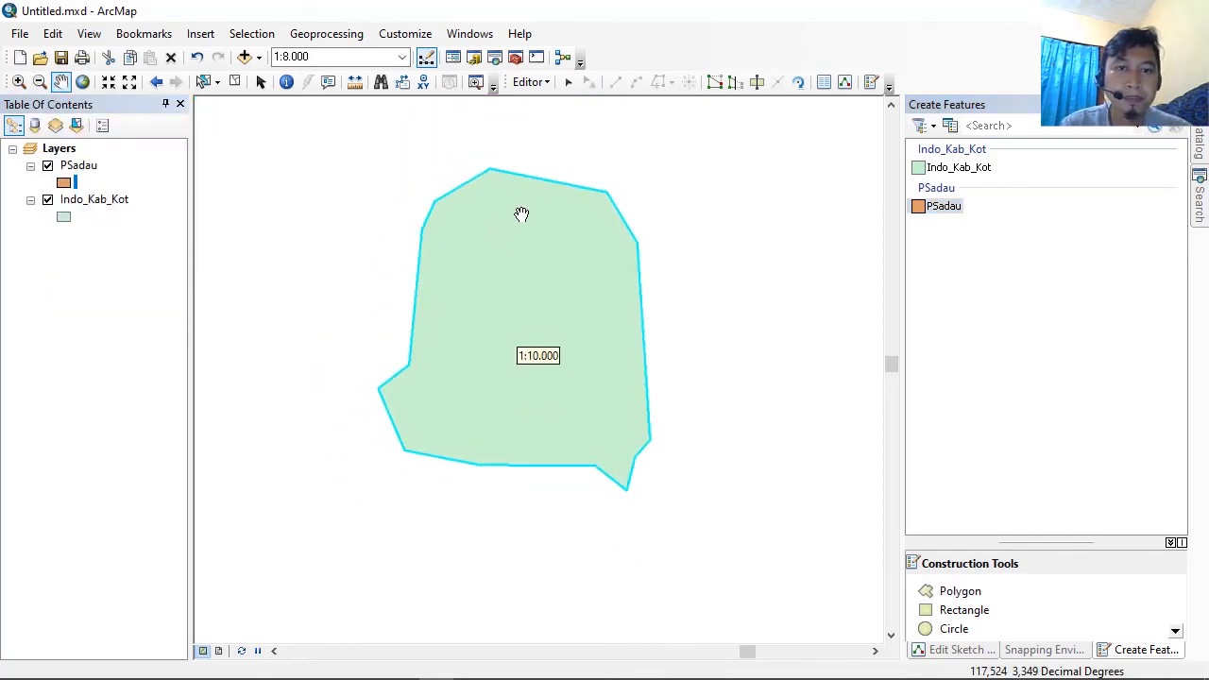
scroll(518, 213, "down", 3)
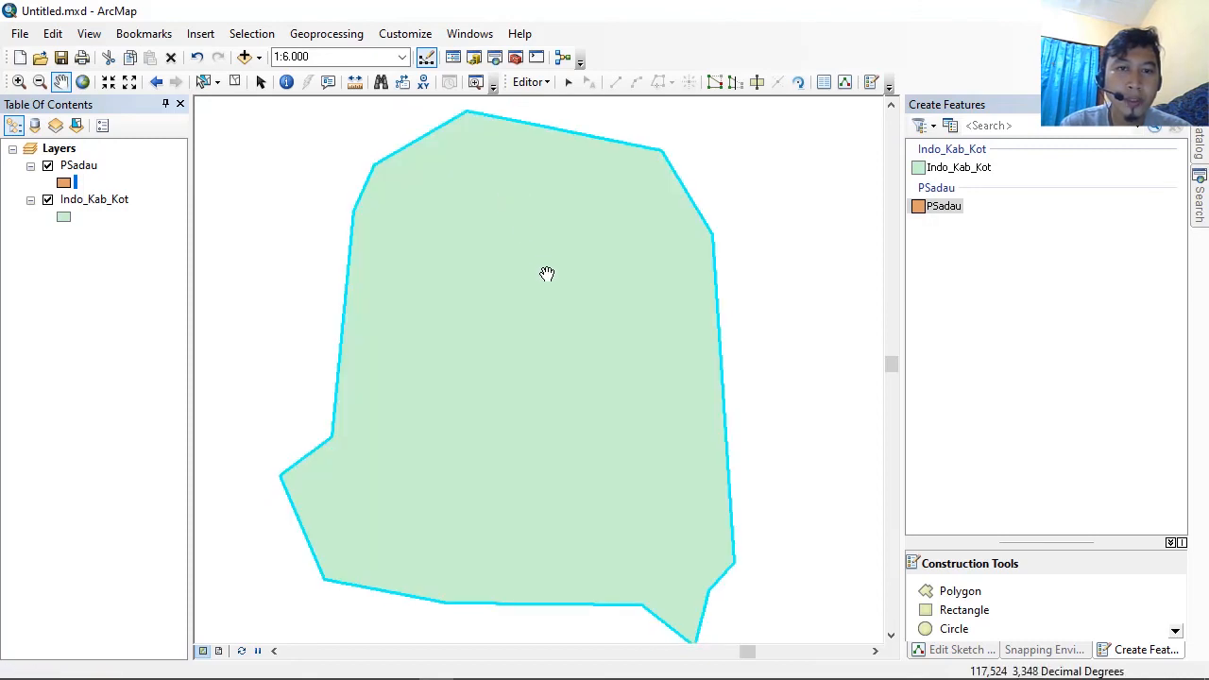
left_click_drag(545, 267, 544, 264)
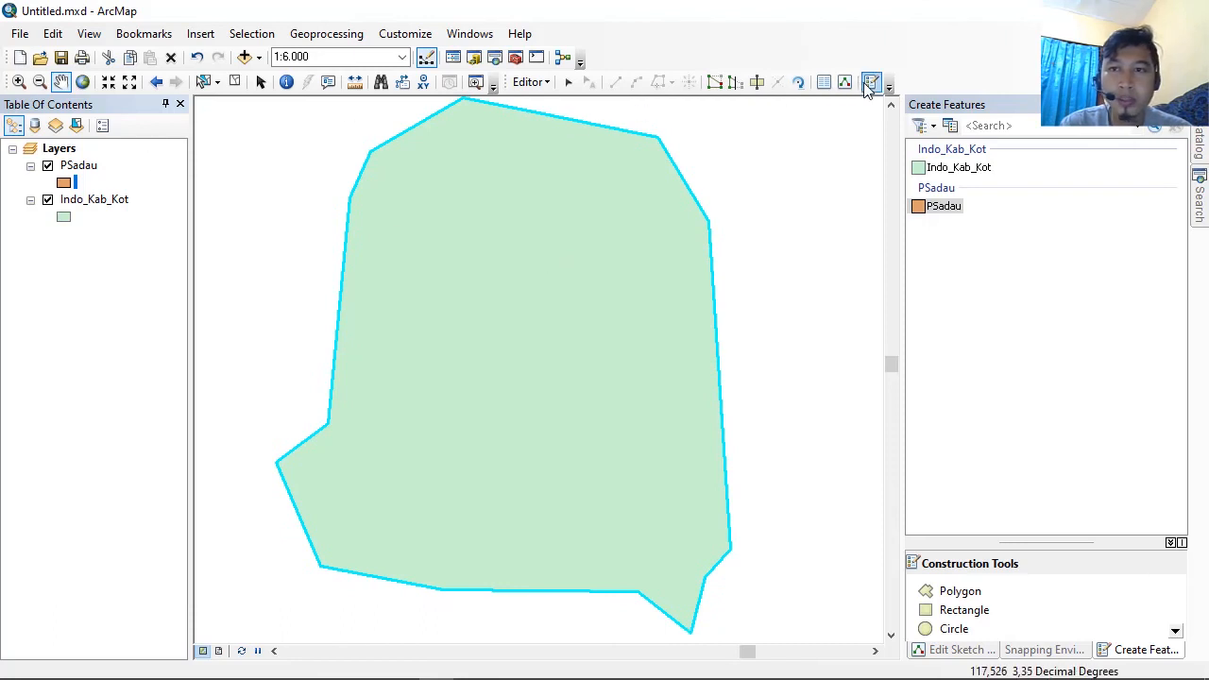
left_click(936, 208)
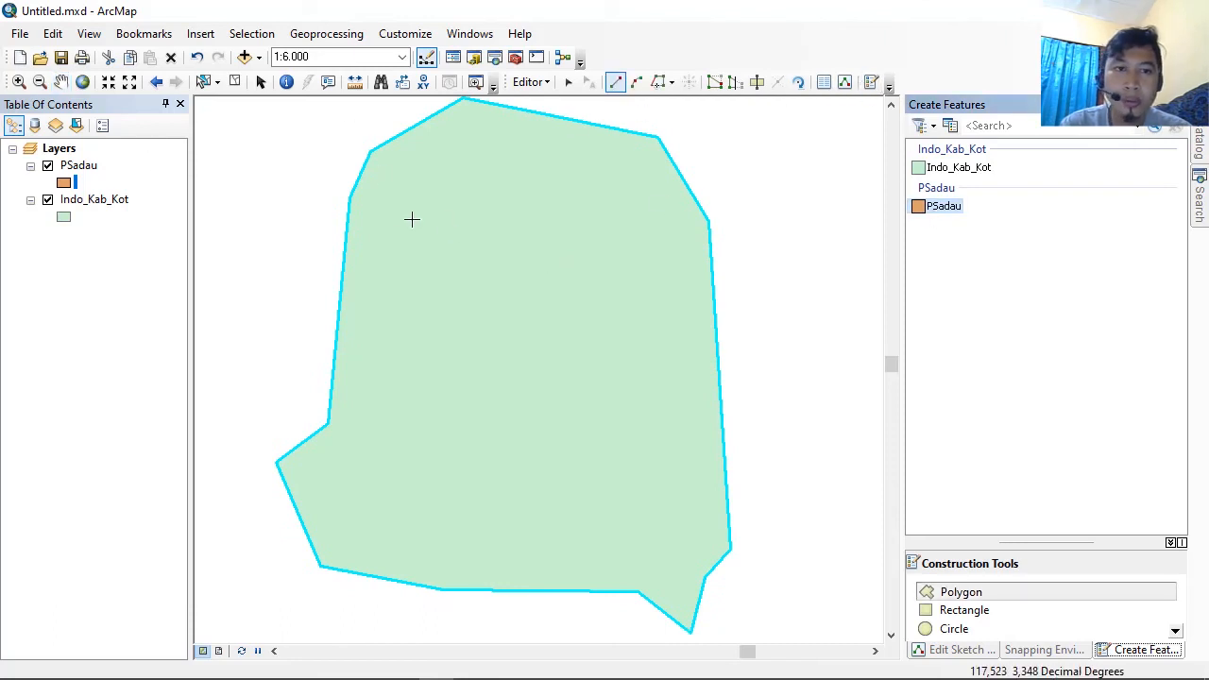
Step: Start the PSadau polygon on the island's northwest edge and trace vertices along the outline up to its northern tip
left_click(365, 166)
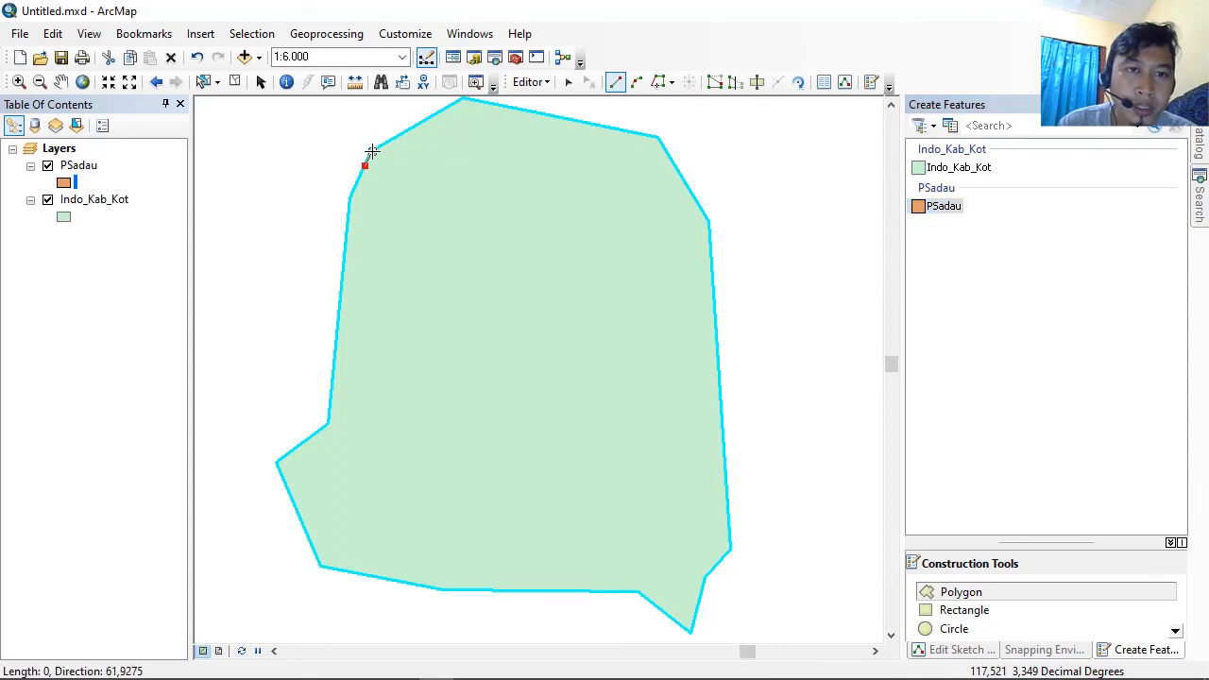
left_click(373, 150)
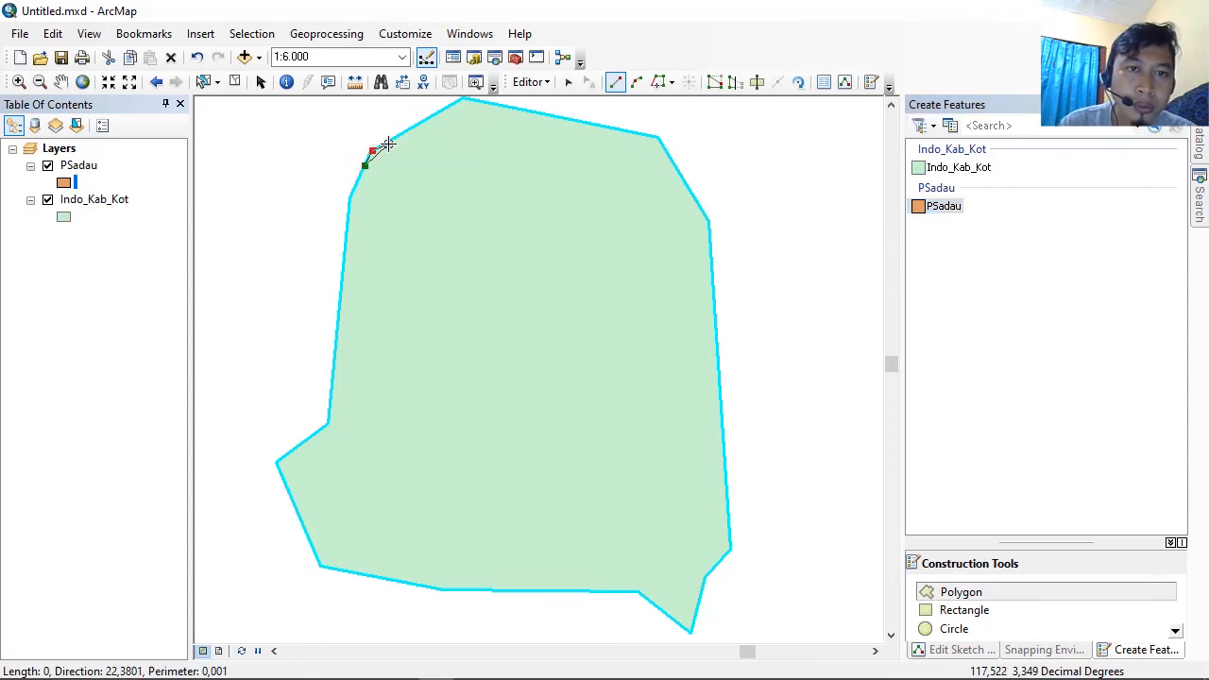
left_click(390, 141)
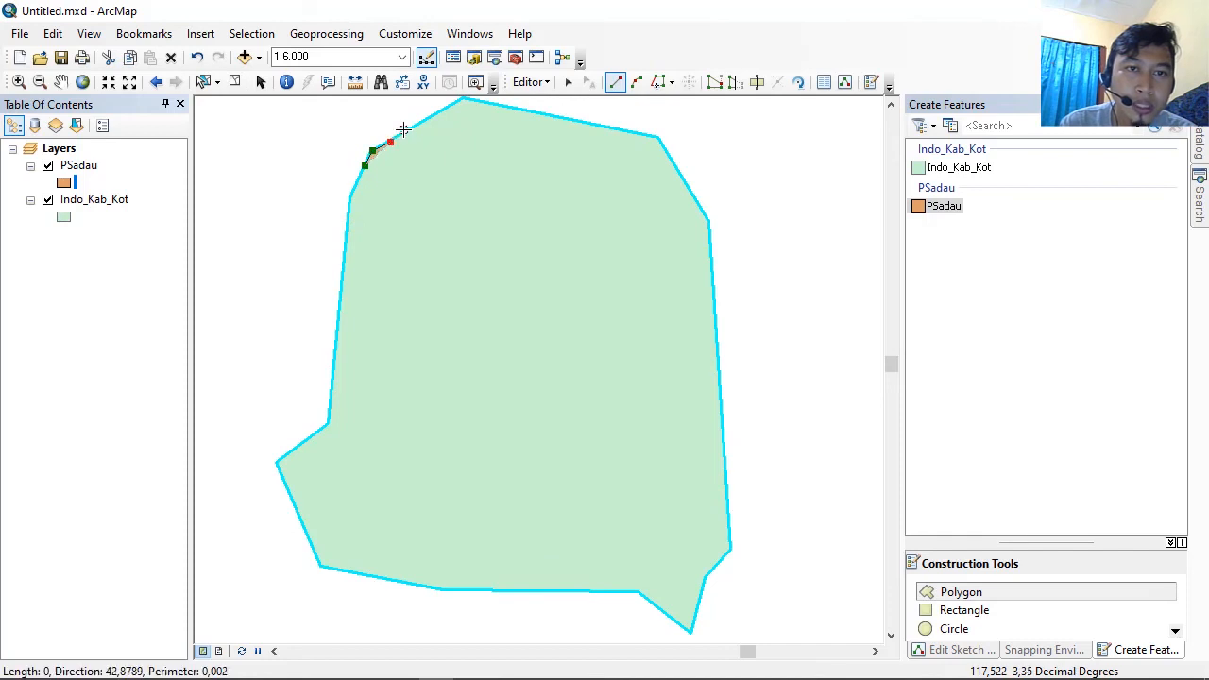
left_click(406, 129)
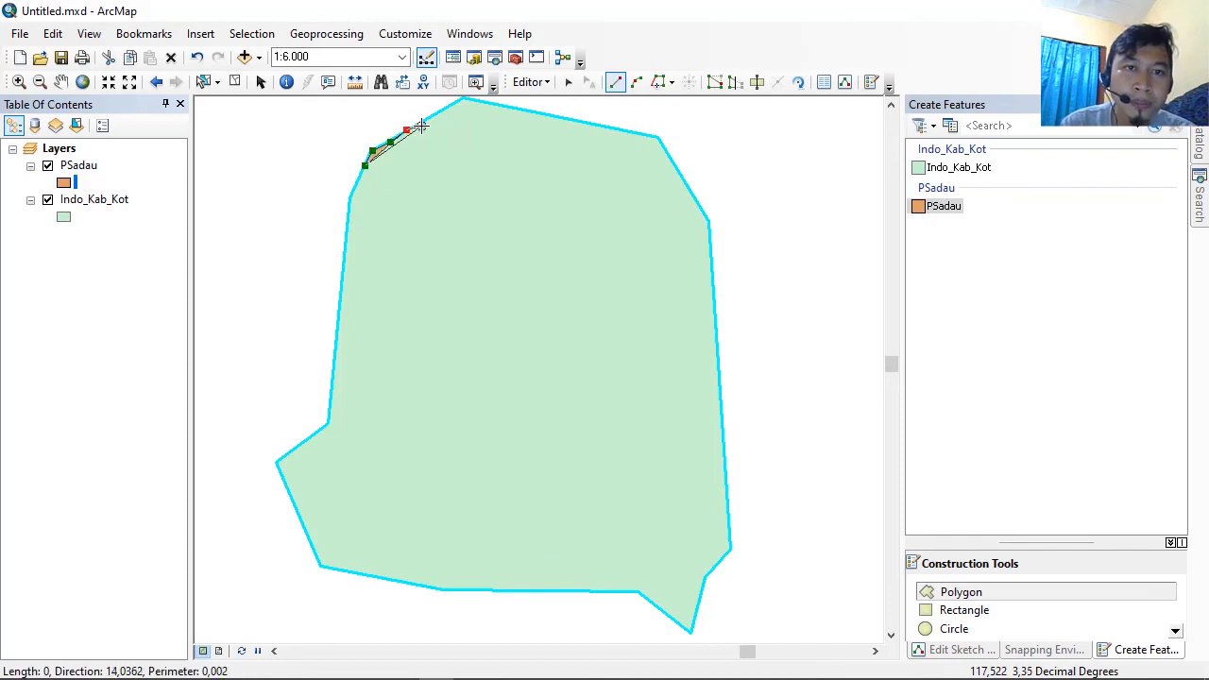
left_click(421, 125)
left_click(442, 110)
left_click(461, 101)
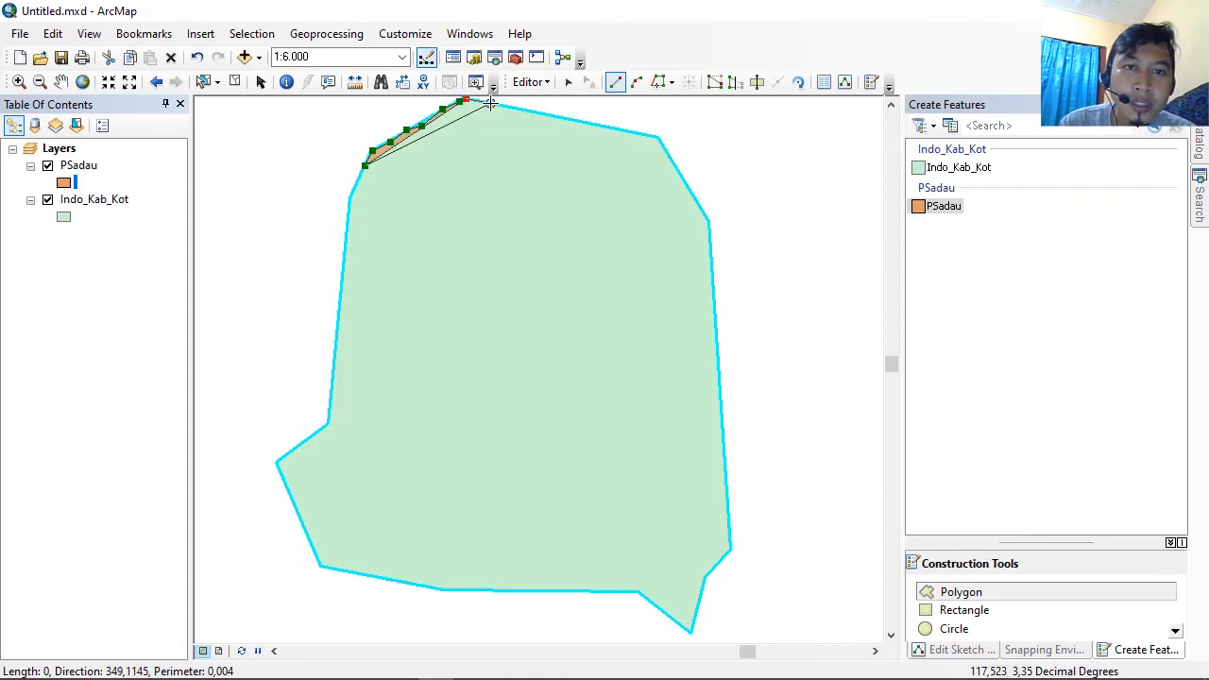
Step: Continue the polygon sketch along the island's north edge, from the northern tip to the northeast corner
left_click(490, 103)
left_click(501, 107)
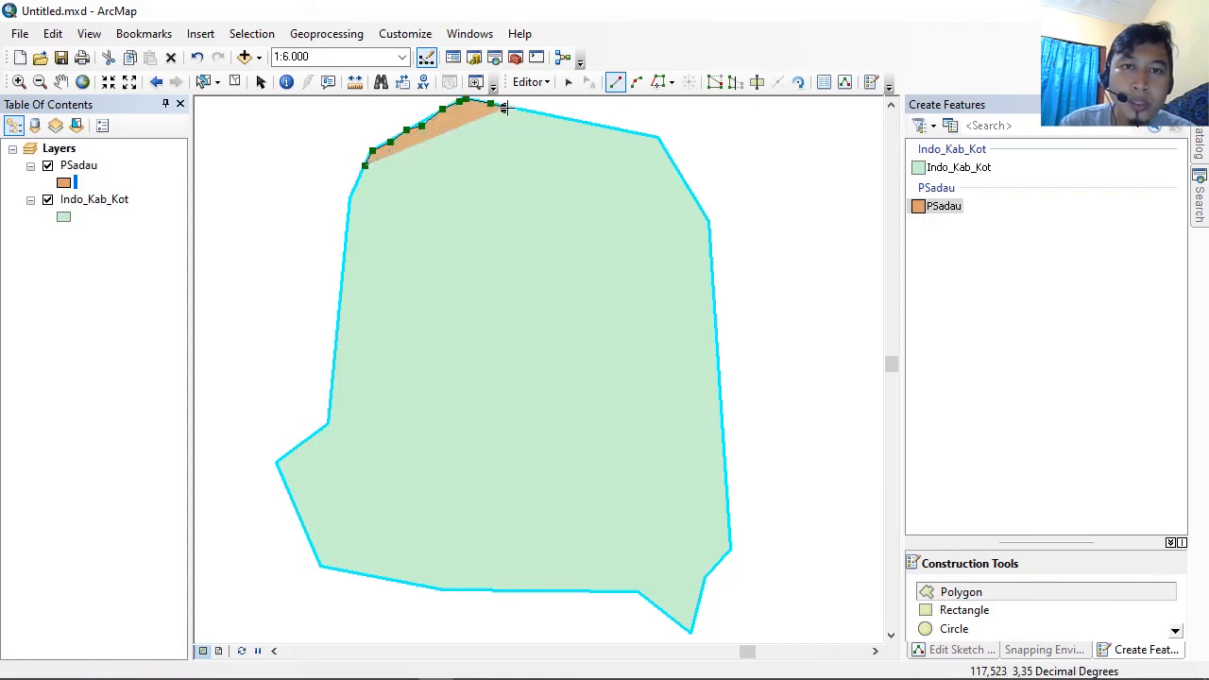
left_click(523, 110)
left_click(552, 115)
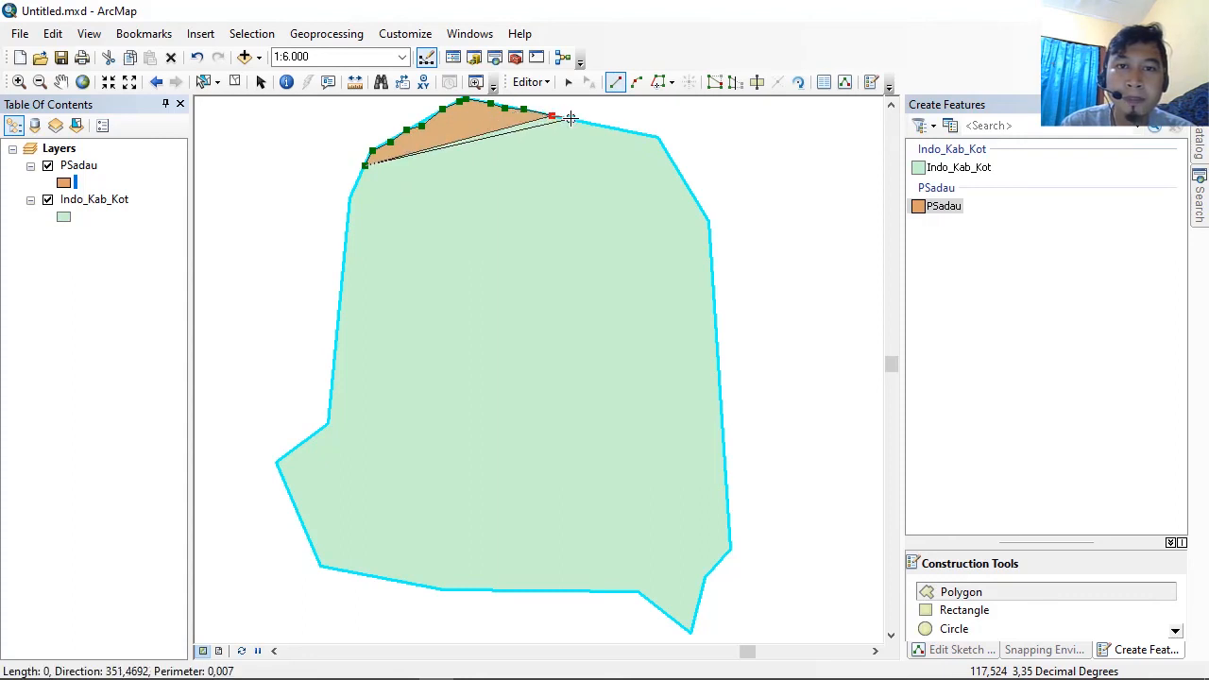
left_click(571, 119)
left_click(594, 124)
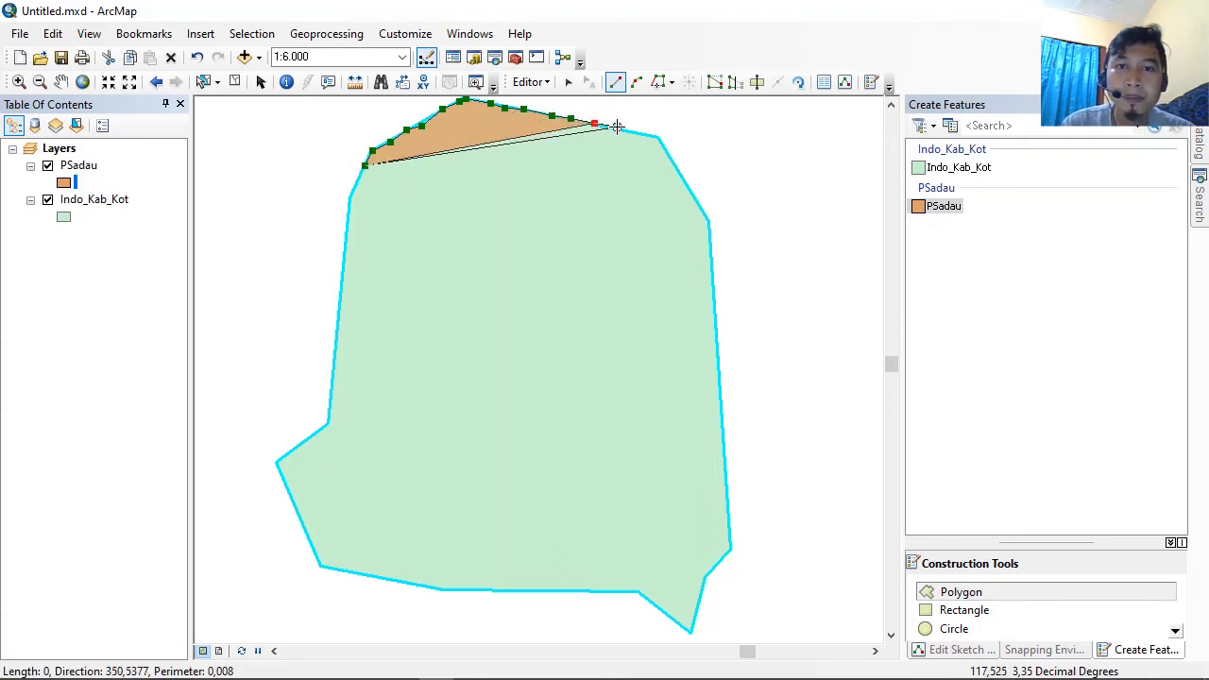
left_click(616, 128)
left_click(641, 133)
left_click(656, 138)
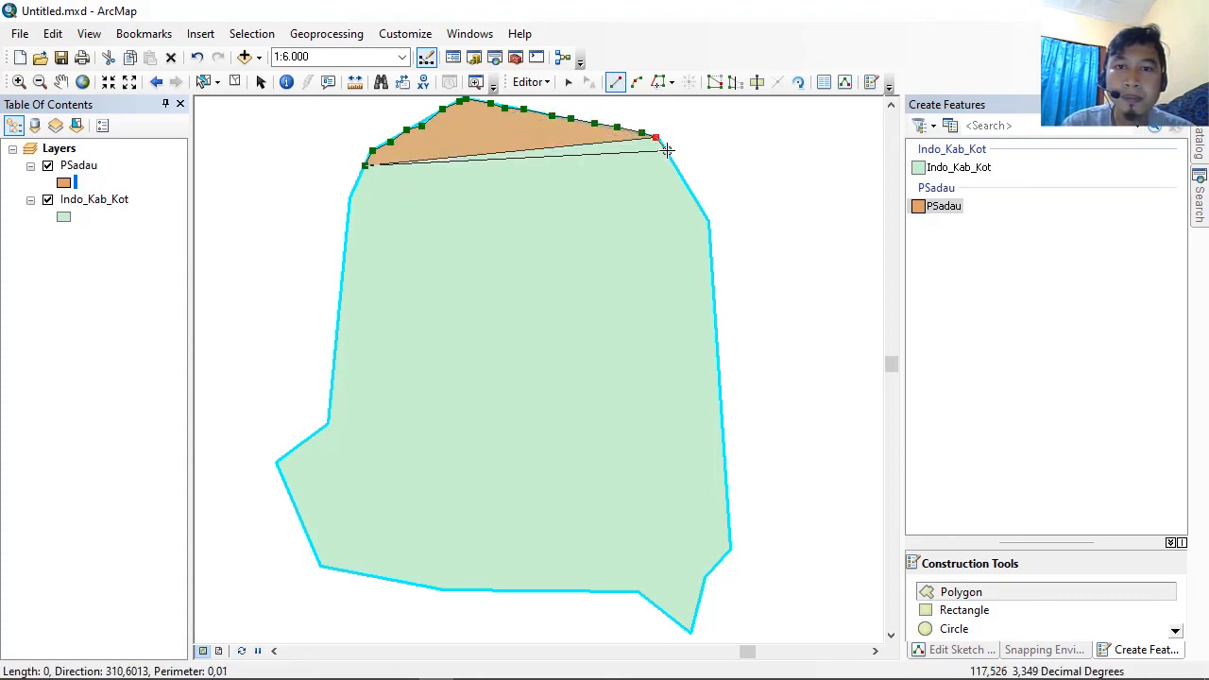
Step: Trace the slanted northeast edge of the island down to just past the bend where the long east side begins
left_click(667, 150)
left_click(682, 175)
left_click(693, 199)
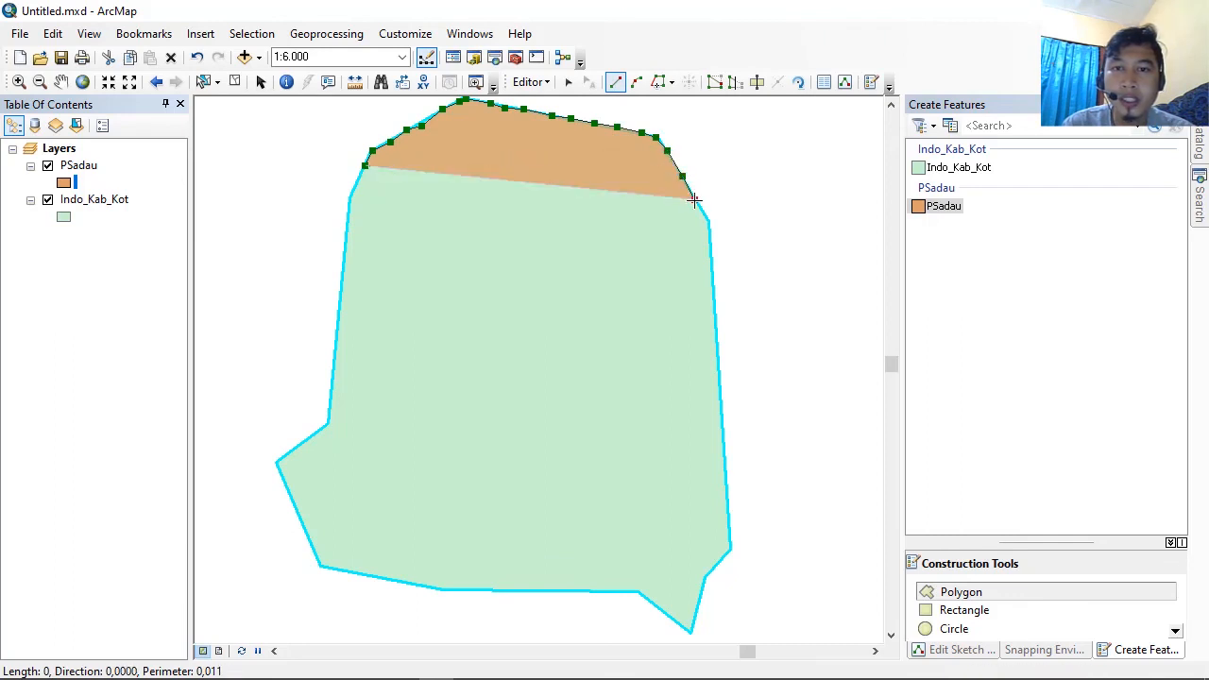
left_click(707, 214)
left_click(711, 233)
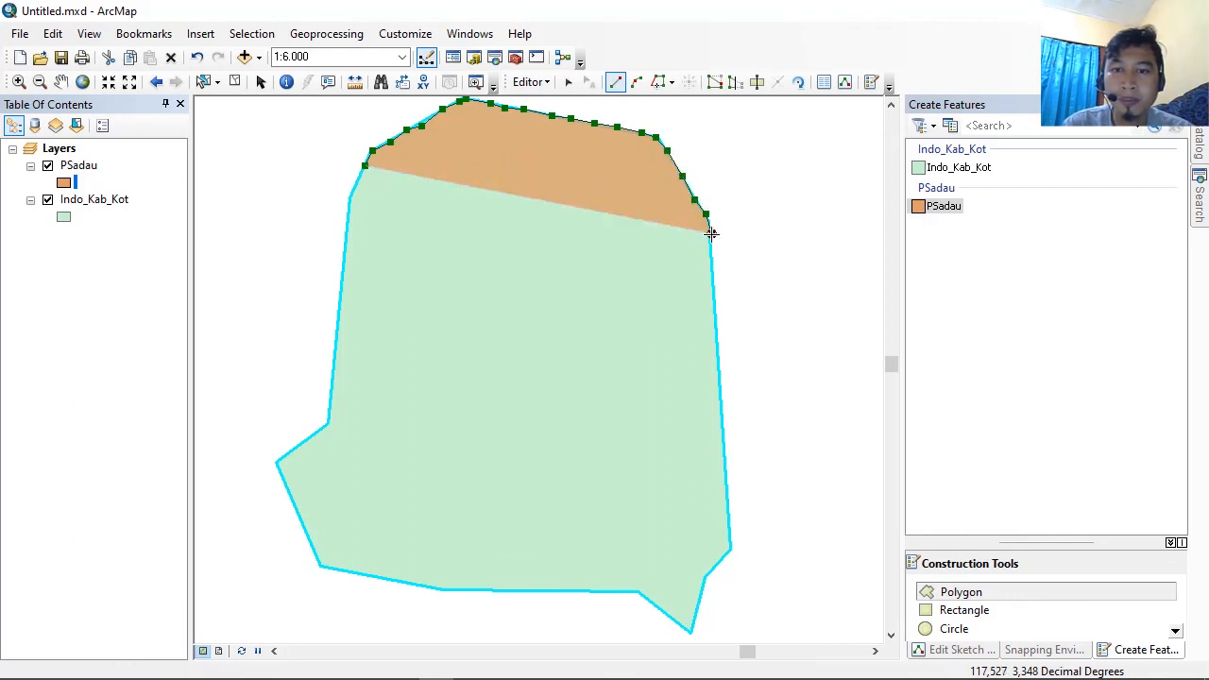
Step: Add vertices down the island's long east side to its southeast corner
left_click(716, 299)
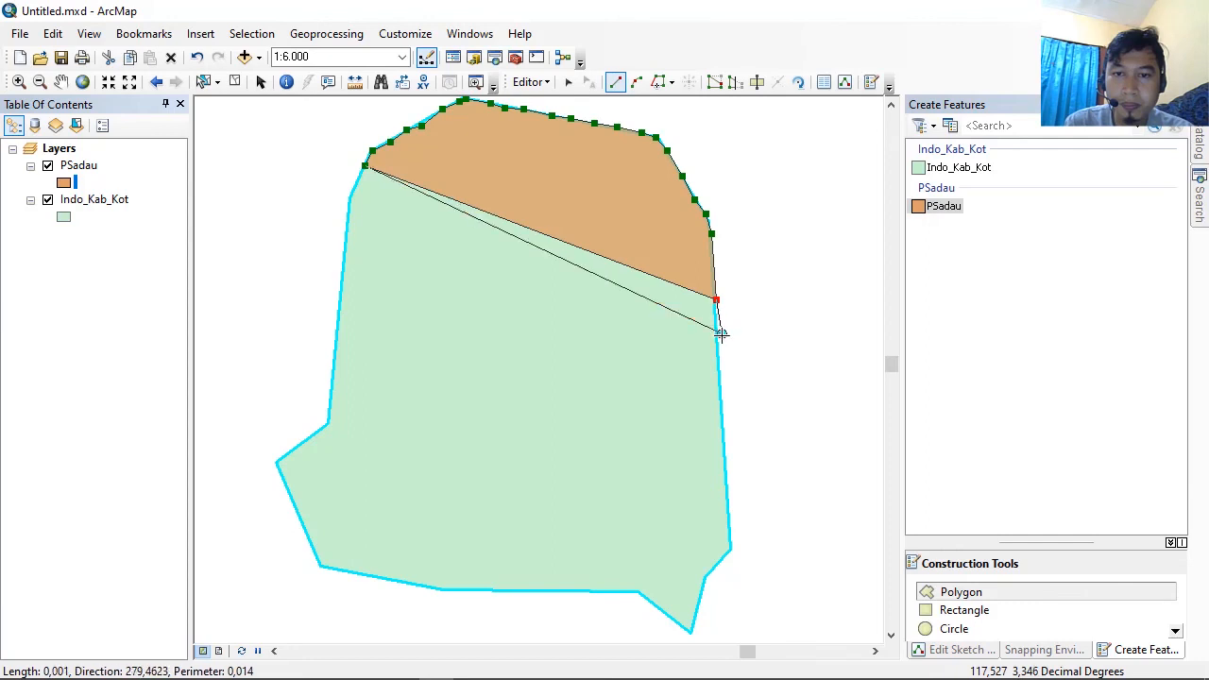
left_click(718, 342)
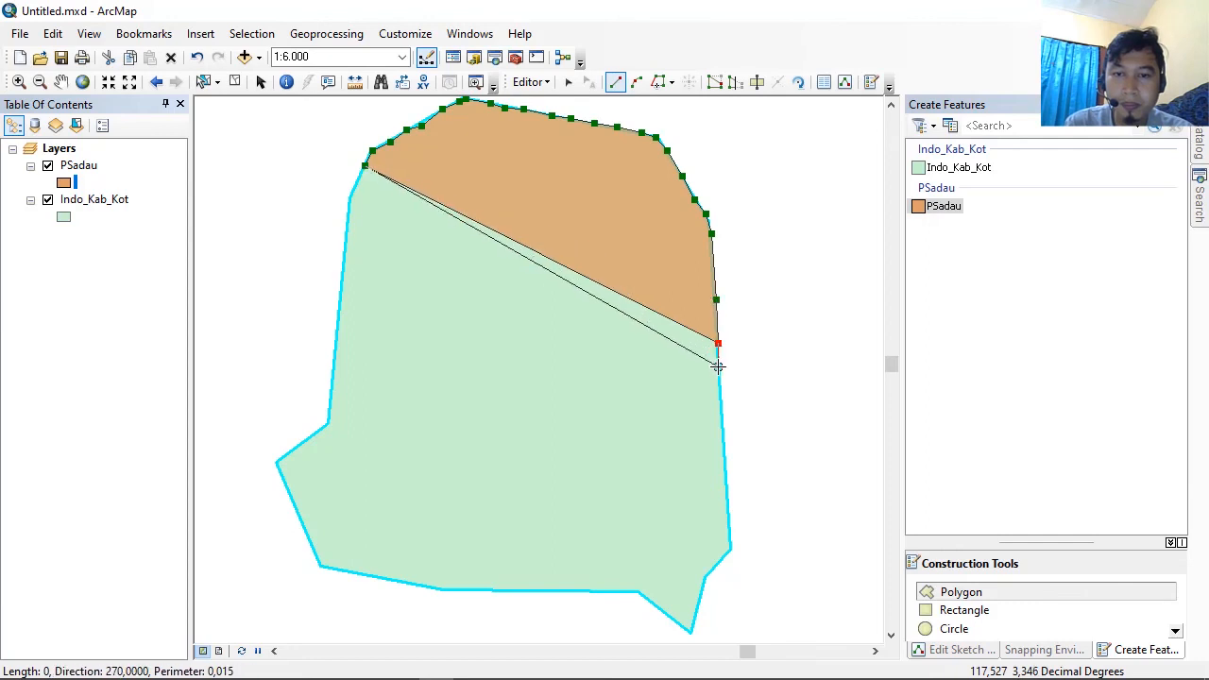
left_click(718, 366)
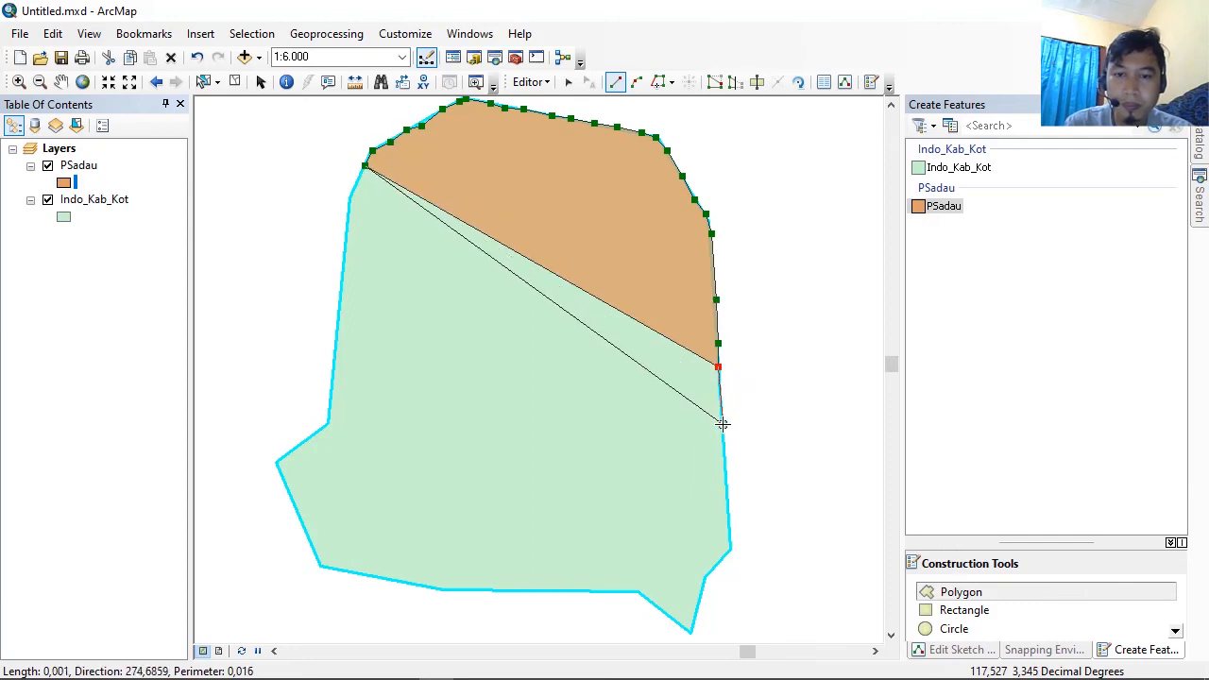
left_click(722, 424)
left_click(726, 454)
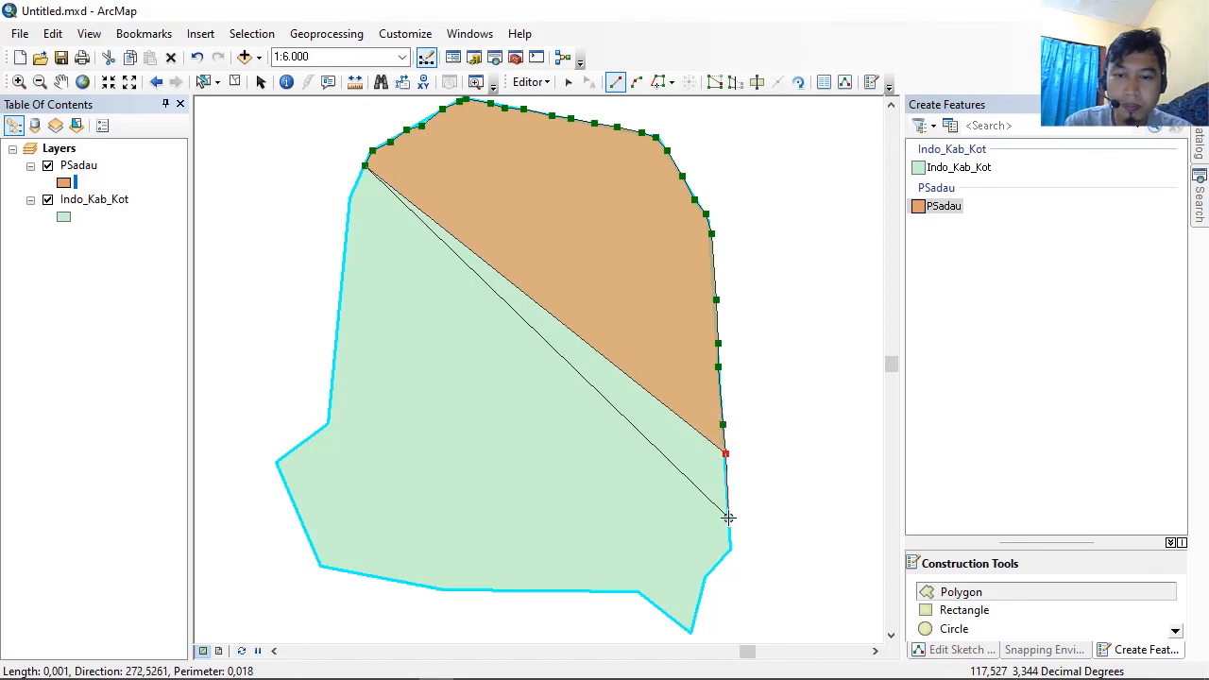
left_click(728, 518)
left_click(730, 535)
left_click(732, 549)
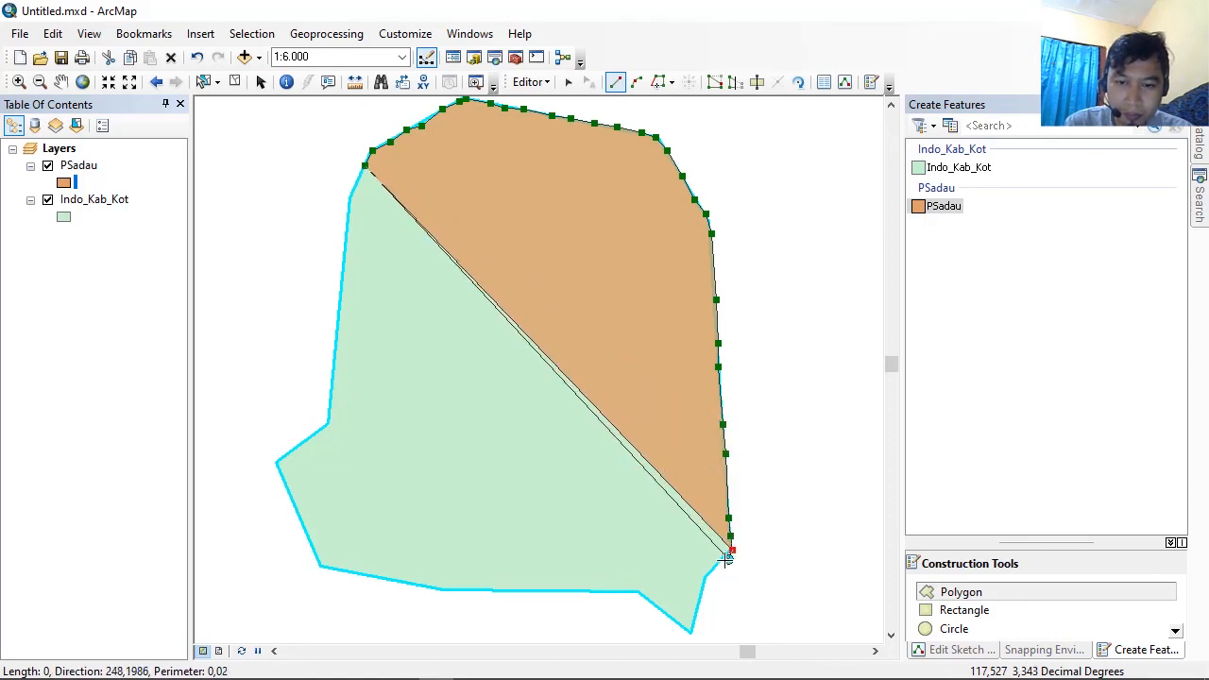
Step: Trace both sides of the pointed southeastern spur, ending where the straight south edge begins
left_click(718, 564)
left_click(709, 571)
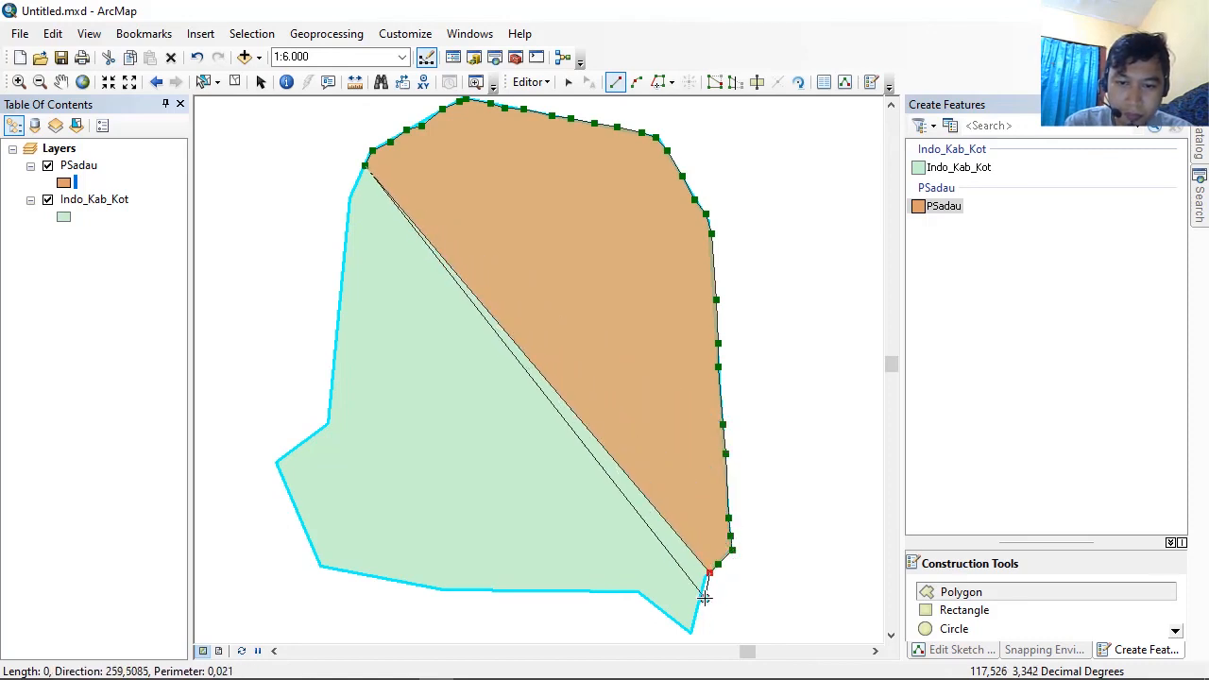
left_click(700, 597)
left_click(697, 615)
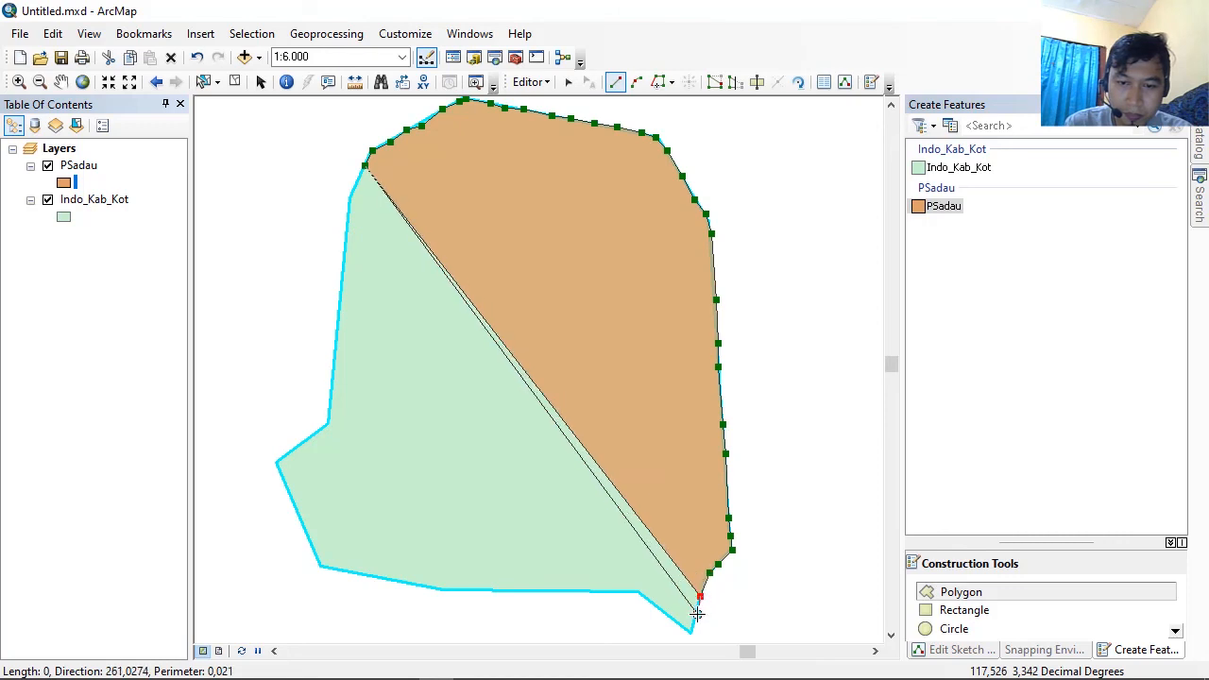
left_click(692, 632)
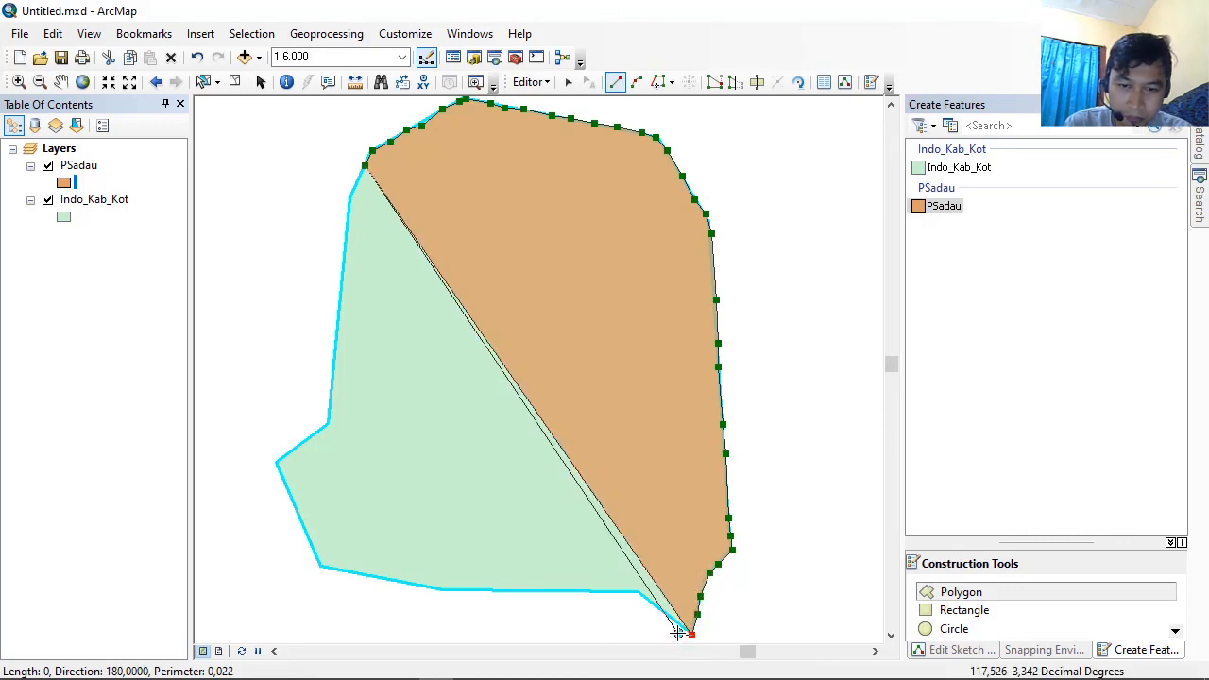
left_click(673, 620)
left_click(662, 613)
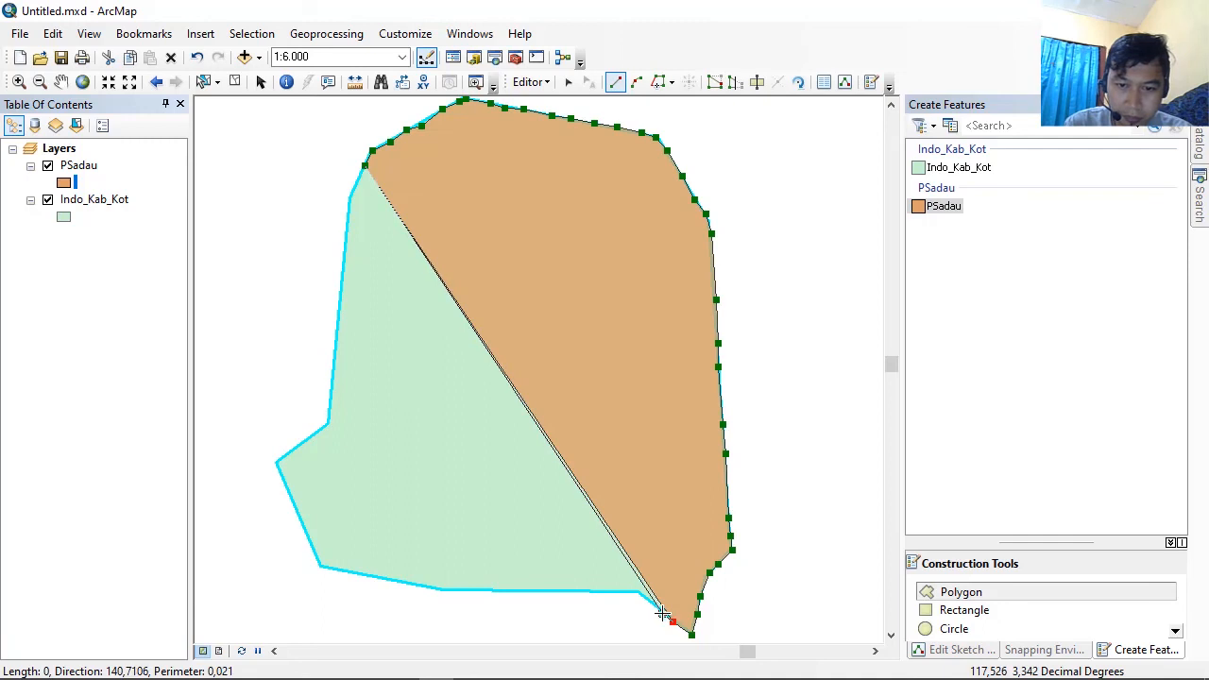
left_click(649, 605)
left_click(637, 595)
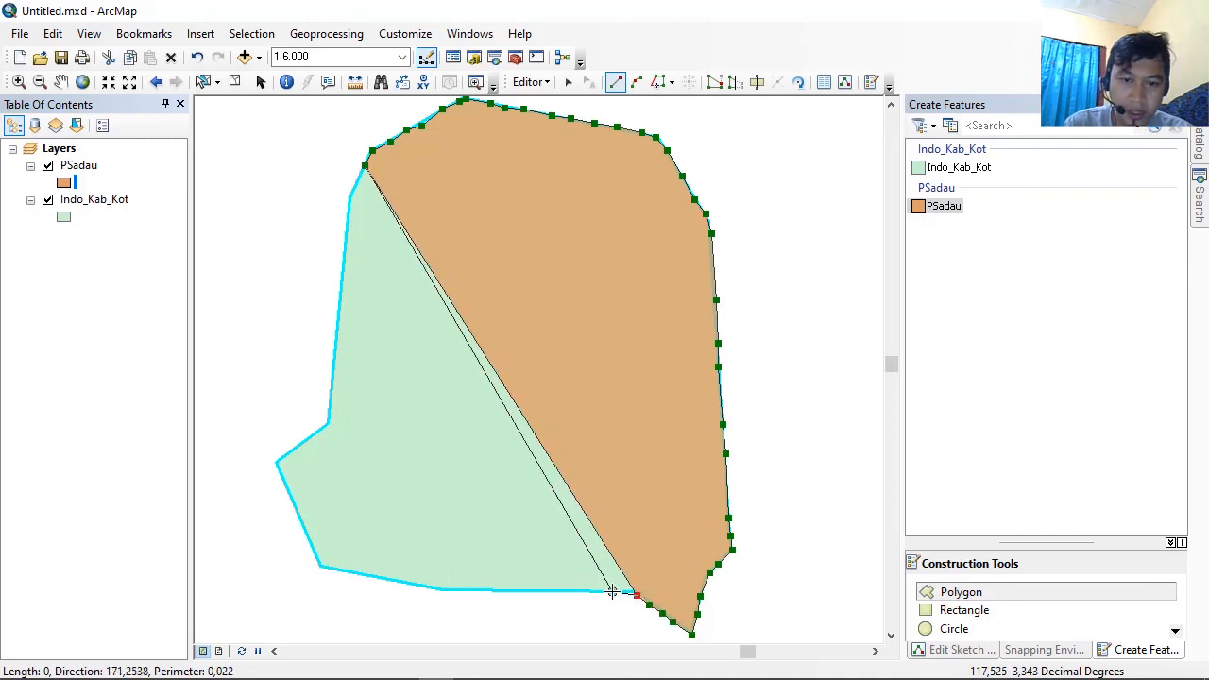
Step: Continue the sketch westward along the island's south edge to the southwest corner
left_click(611, 591)
left_click(539, 591)
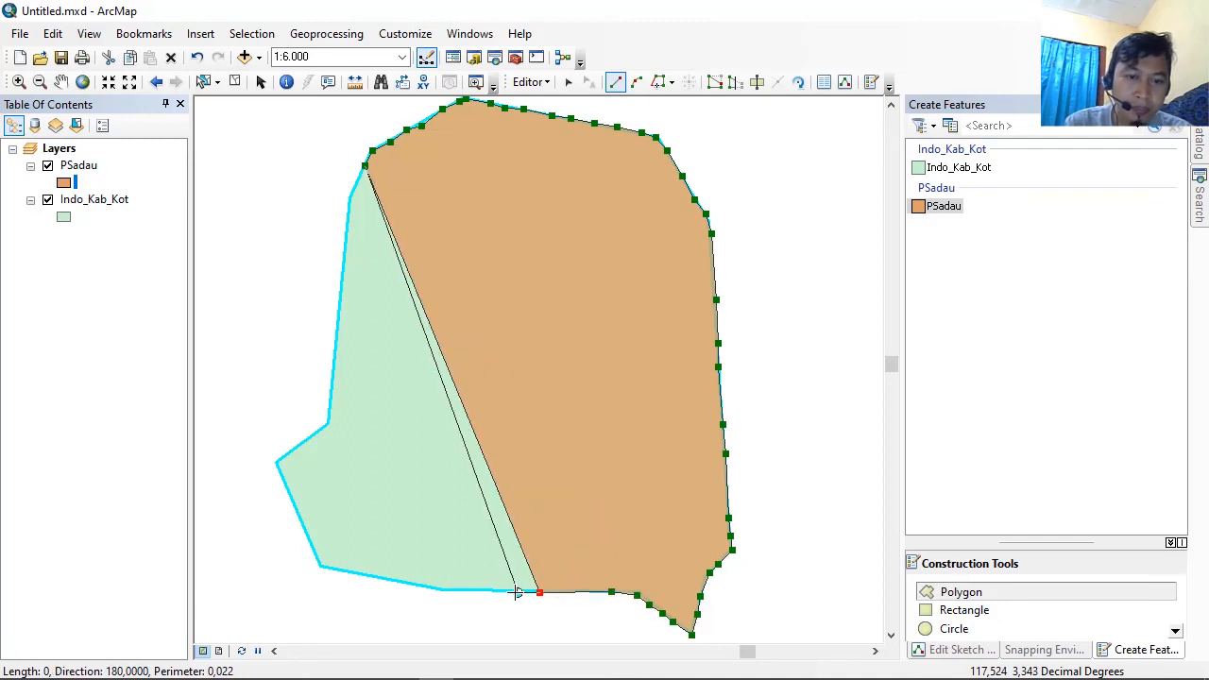
left_click(512, 590)
left_click(479, 592)
left_click(448, 593)
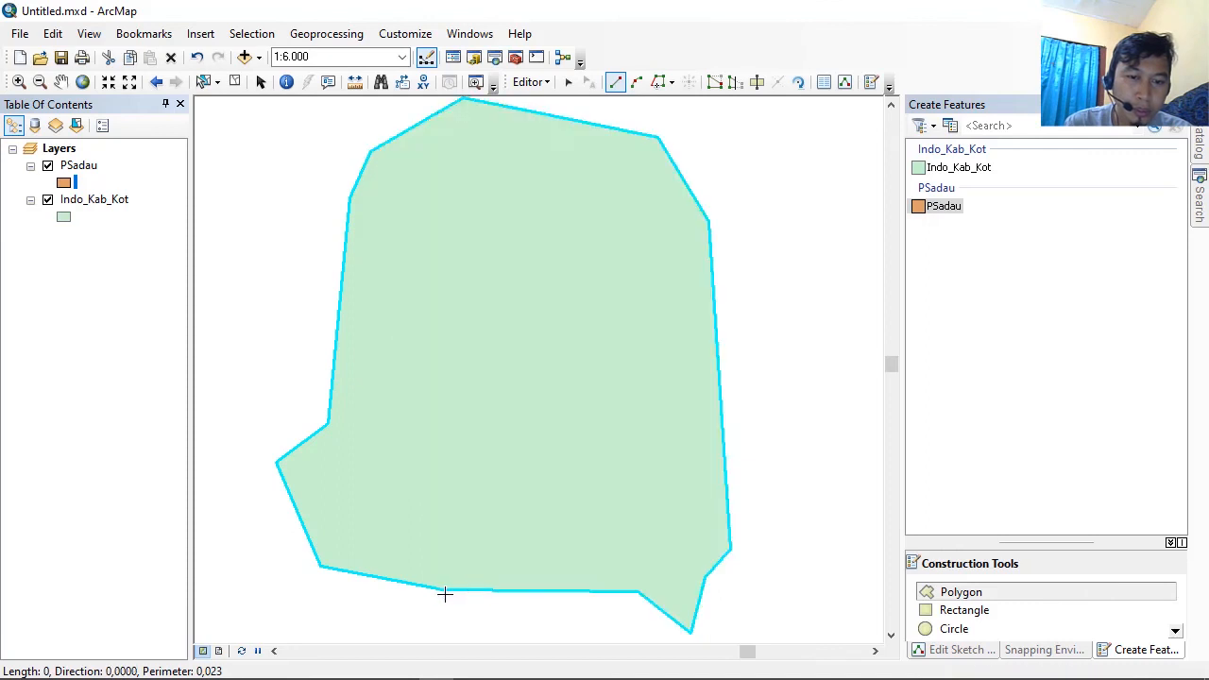
left_click(417, 586)
left_click(395, 583)
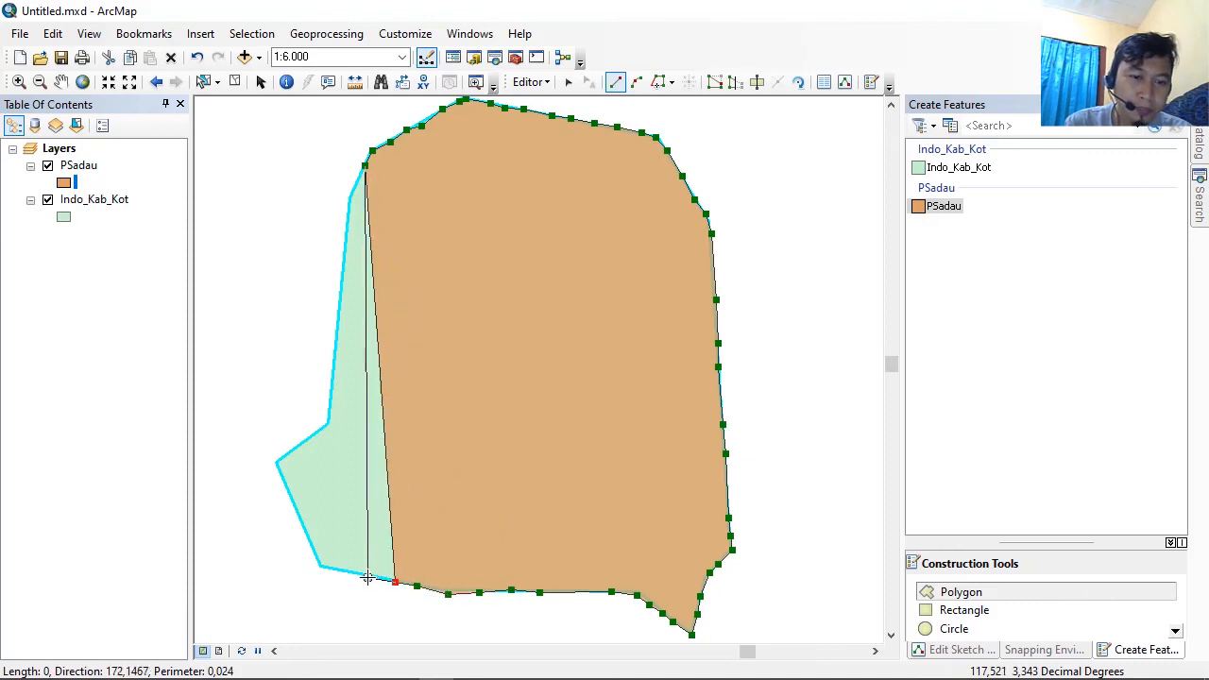
left_click(369, 577)
left_click(340, 572)
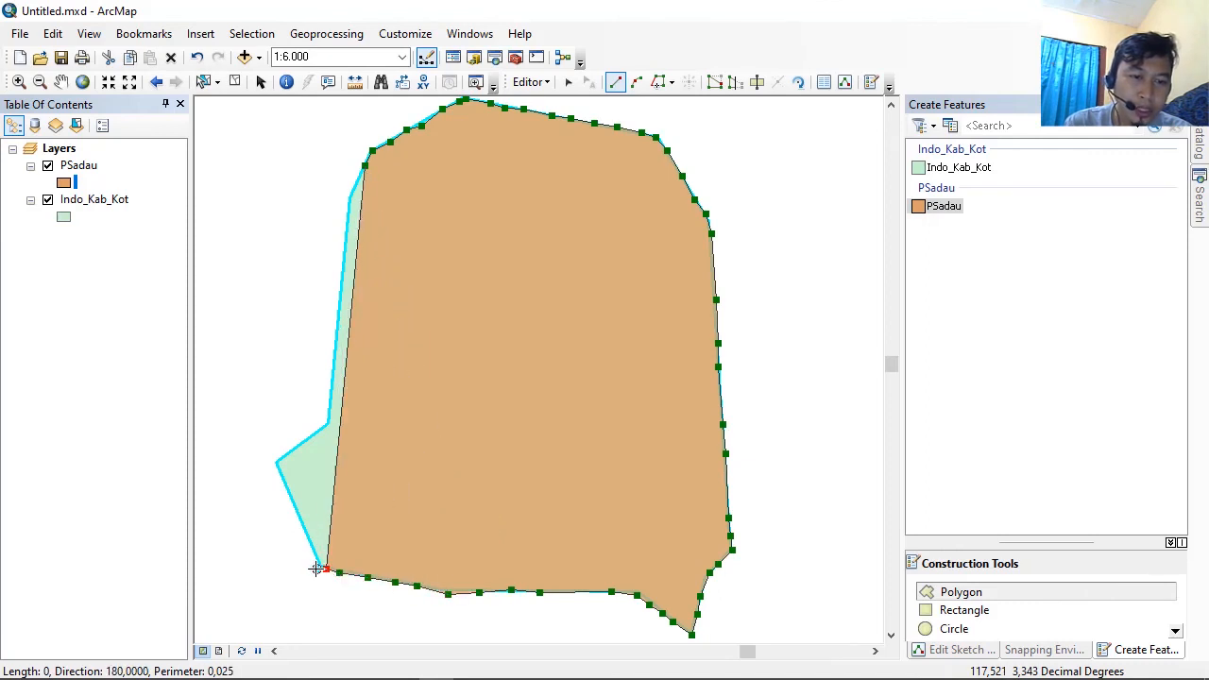
left_click(320, 567)
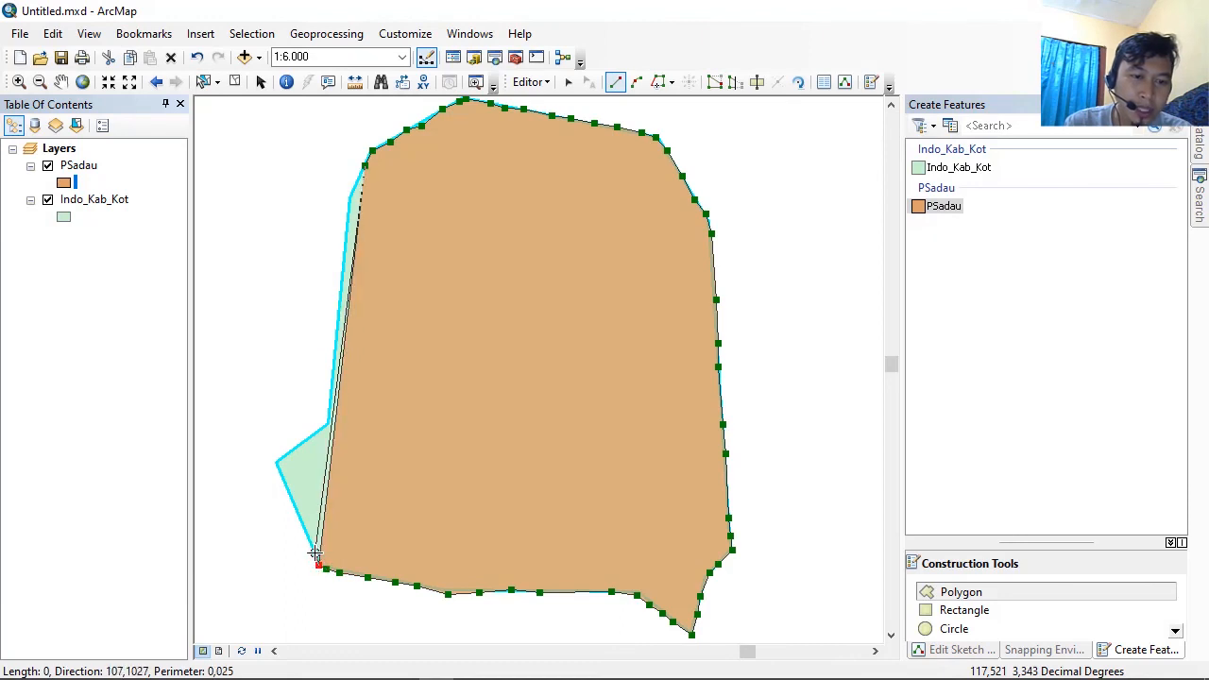
Step: Trace the southwest edge of the outline from the southwest corner up to the island's westernmost point
left_click(313, 549)
left_click(305, 539)
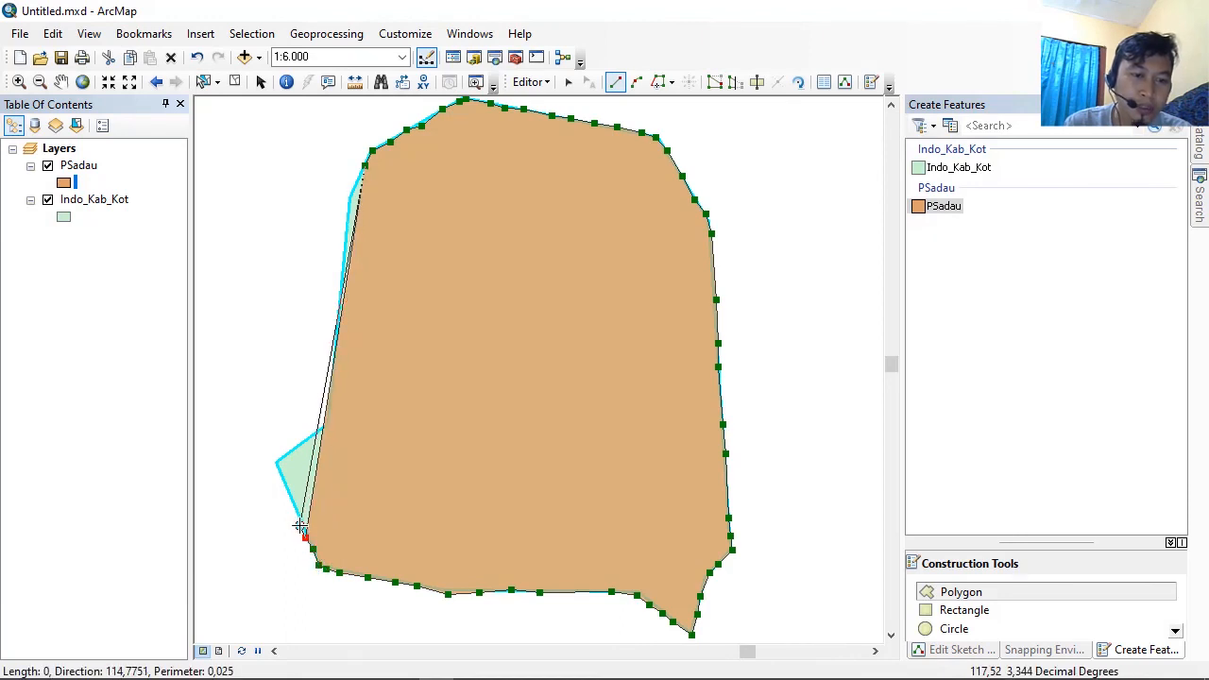
left_click(294, 508)
left_click(287, 487)
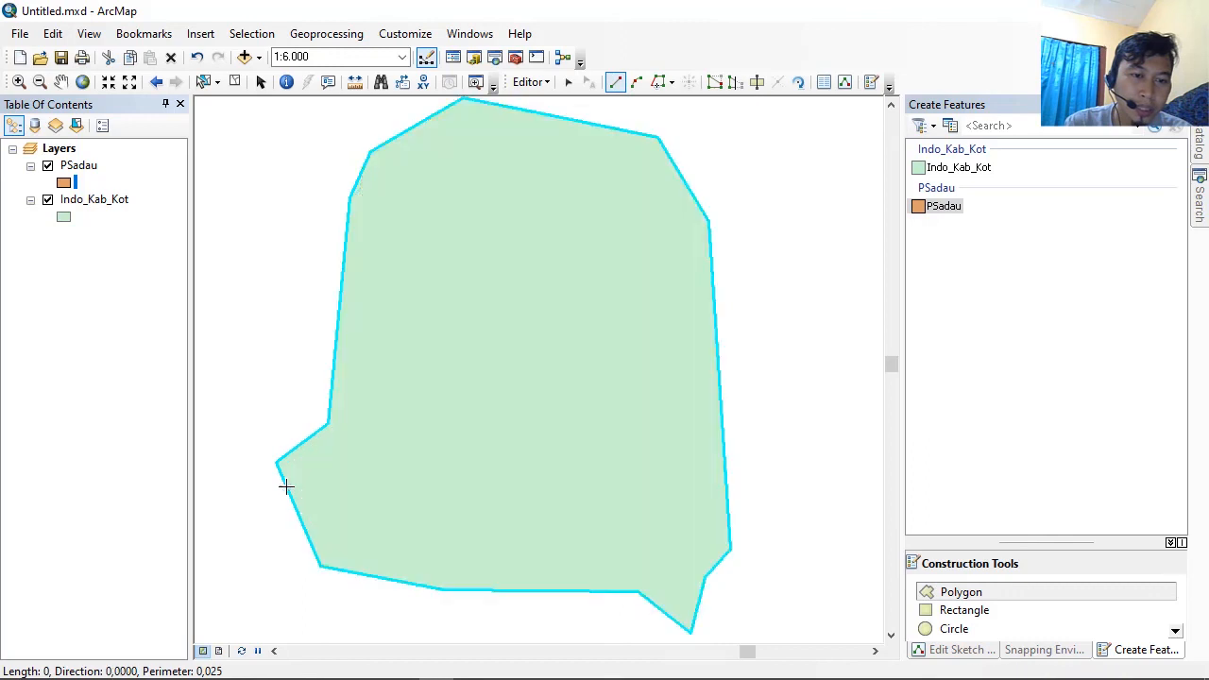
left_click(282, 477)
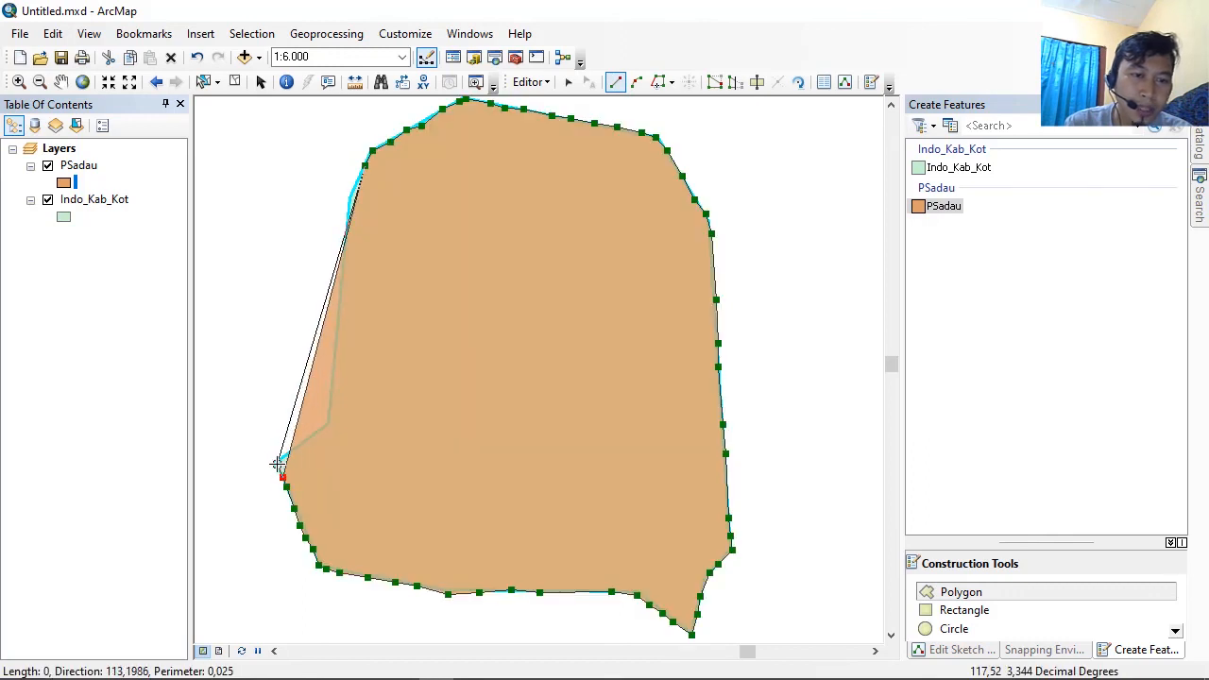
left_click(278, 461)
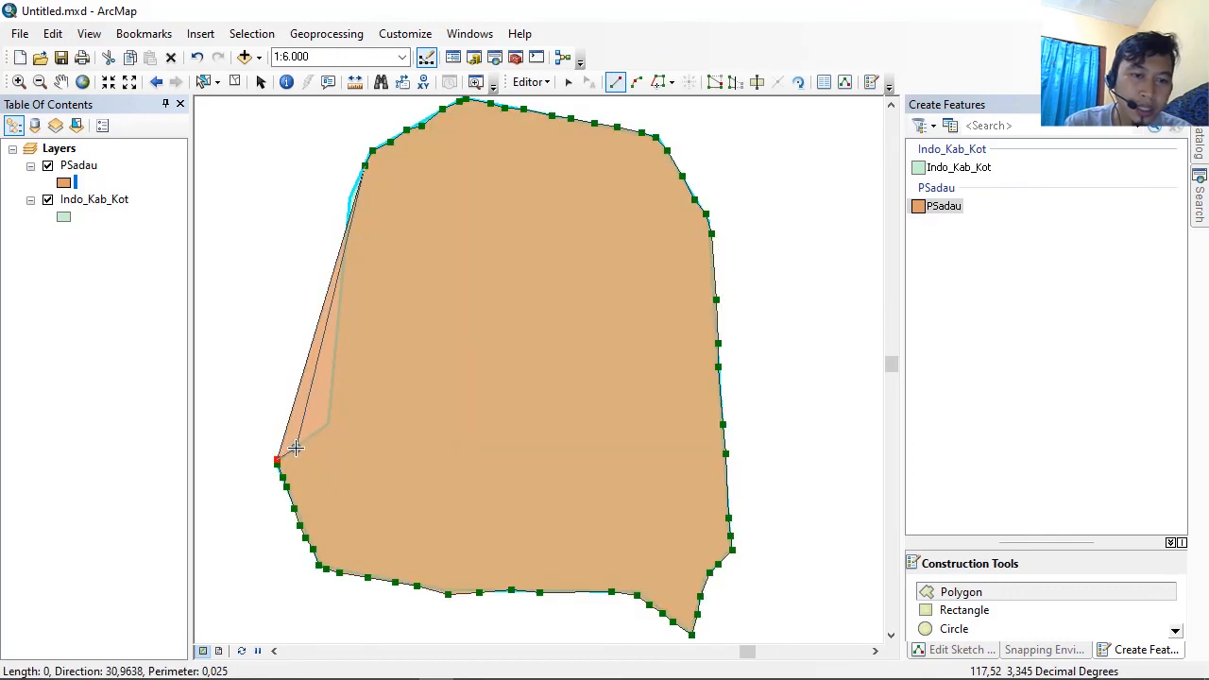
Step: Continue the sketch northeast from the island's westernmost point and around the inner corner on the west side
left_click(295, 447)
left_click(312, 437)
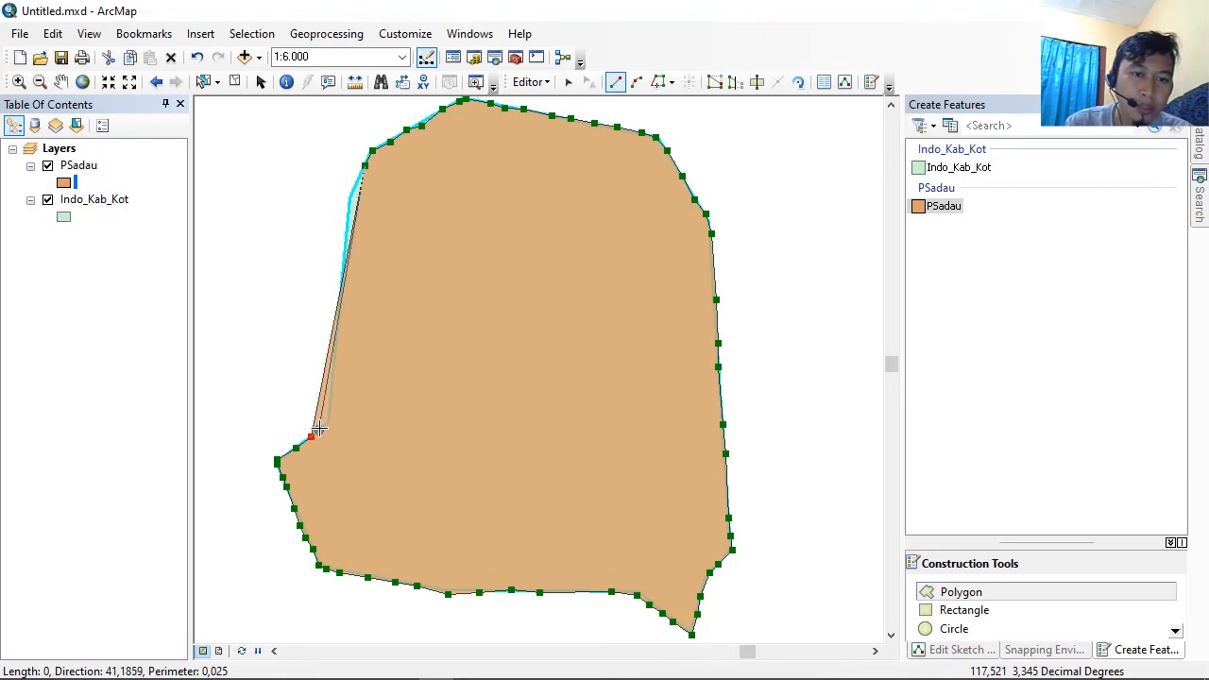
left_click(322, 424)
left_click(323, 414)
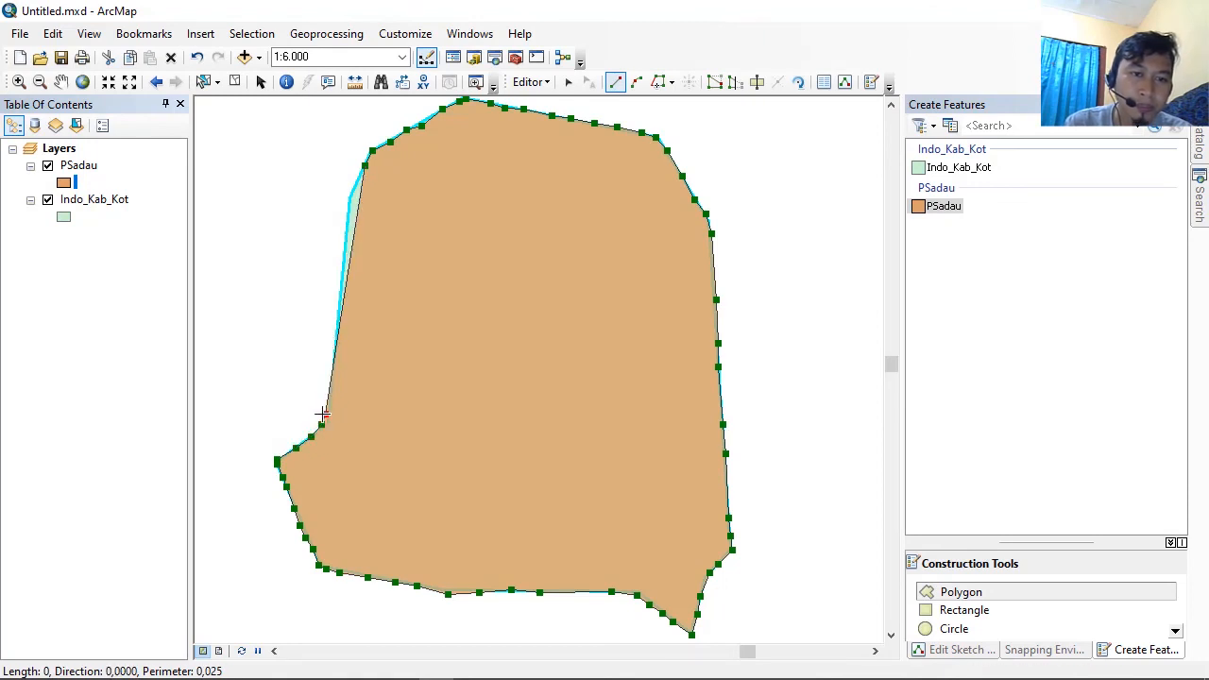
Step: Trace the long west side north to the start of the sketch and finish the PSadau polygon
left_click(333, 347)
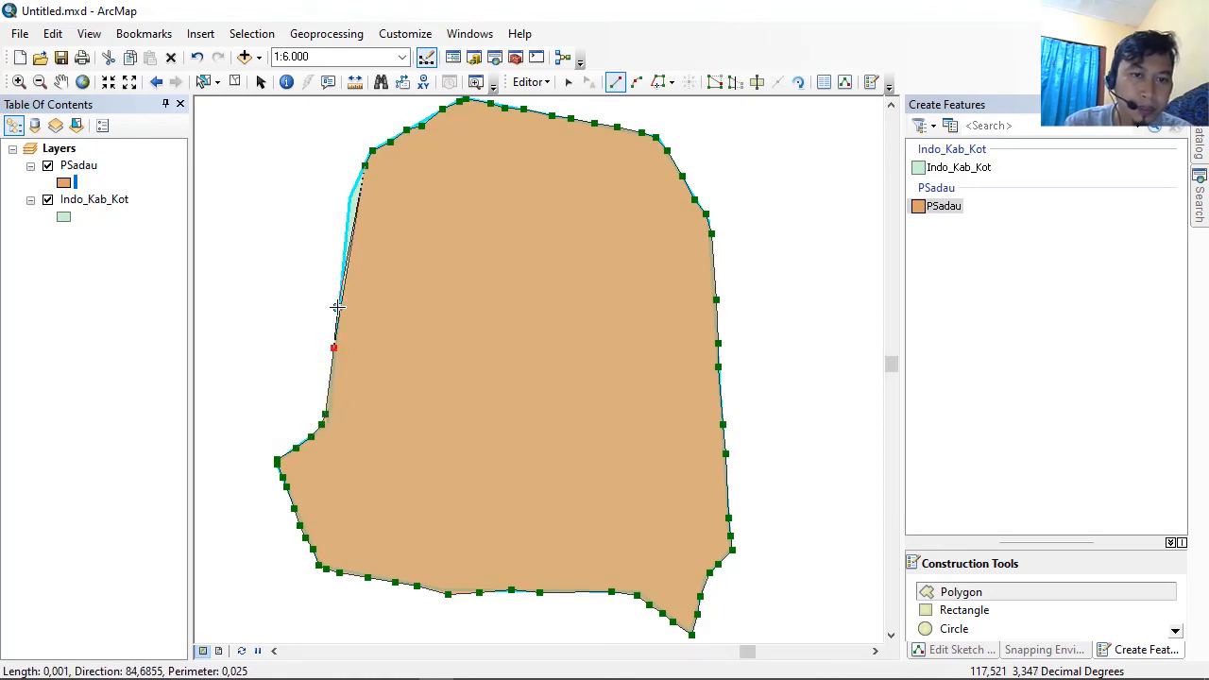
left_click(337, 307)
left_click(340, 266)
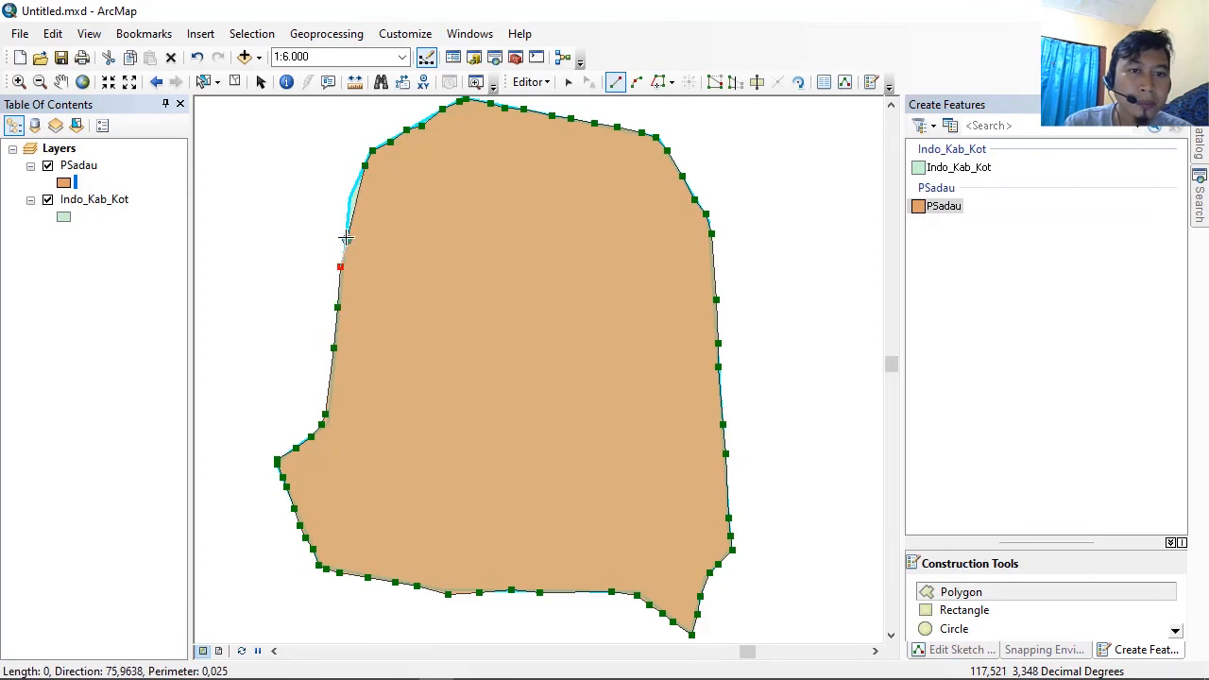
left_click(346, 234)
left_click(345, 220)
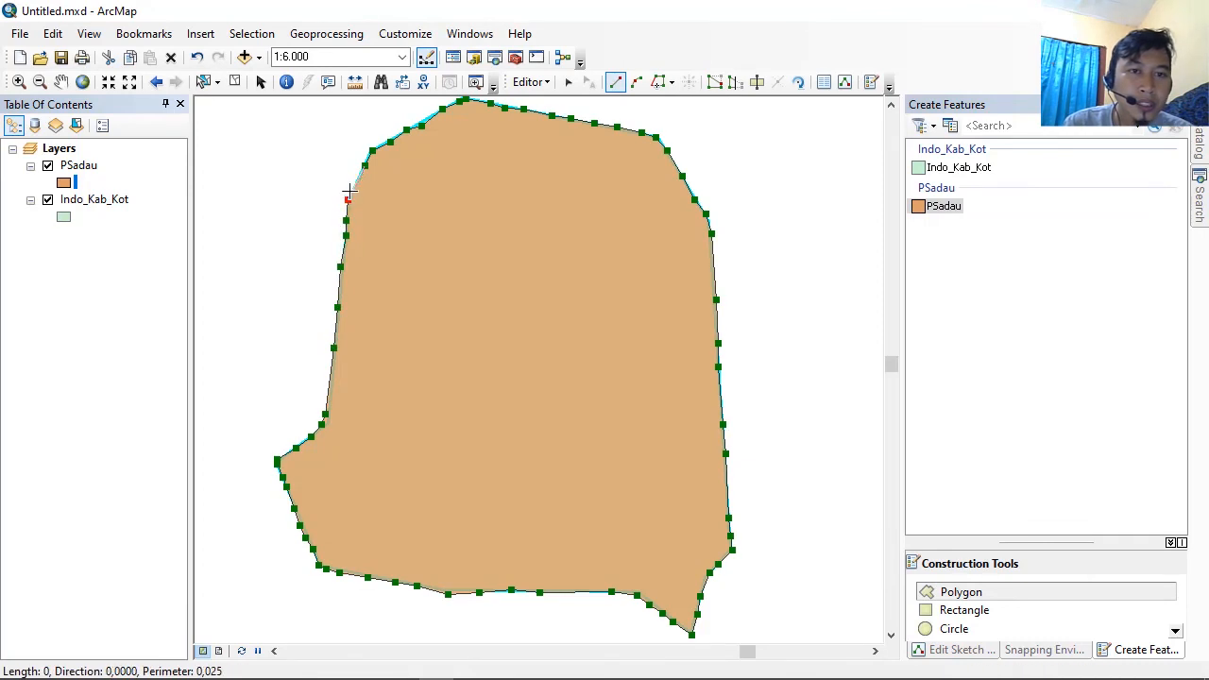
left_click(348, 199)
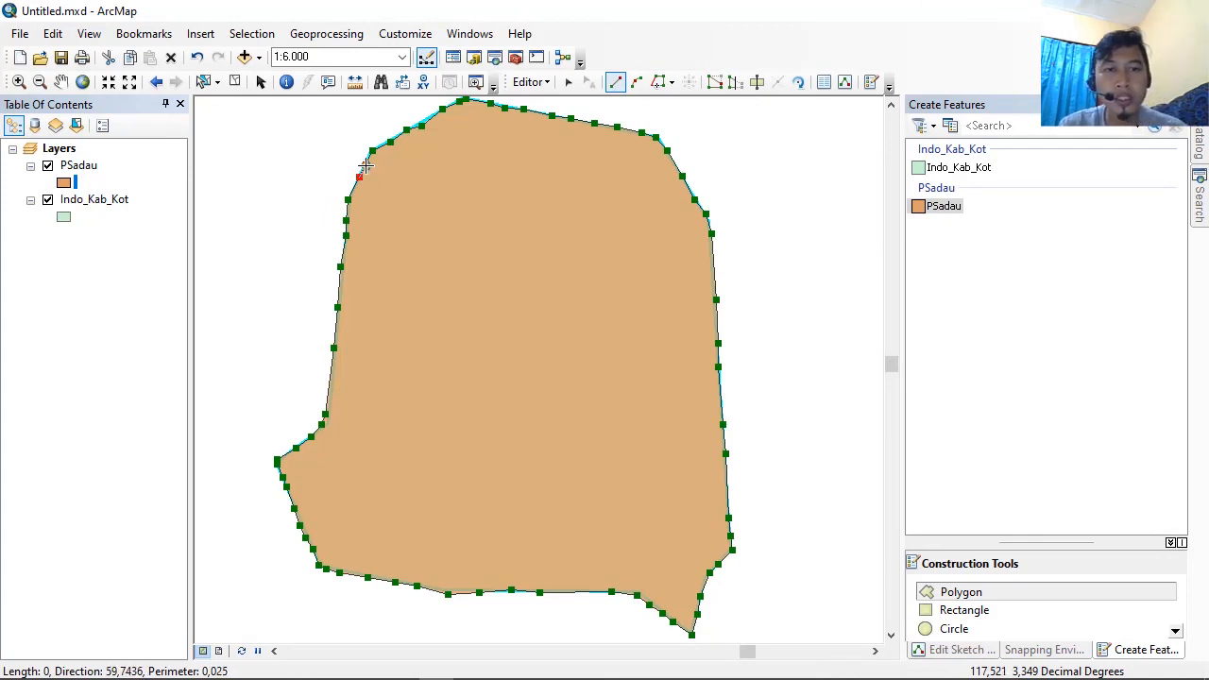
key("F2")
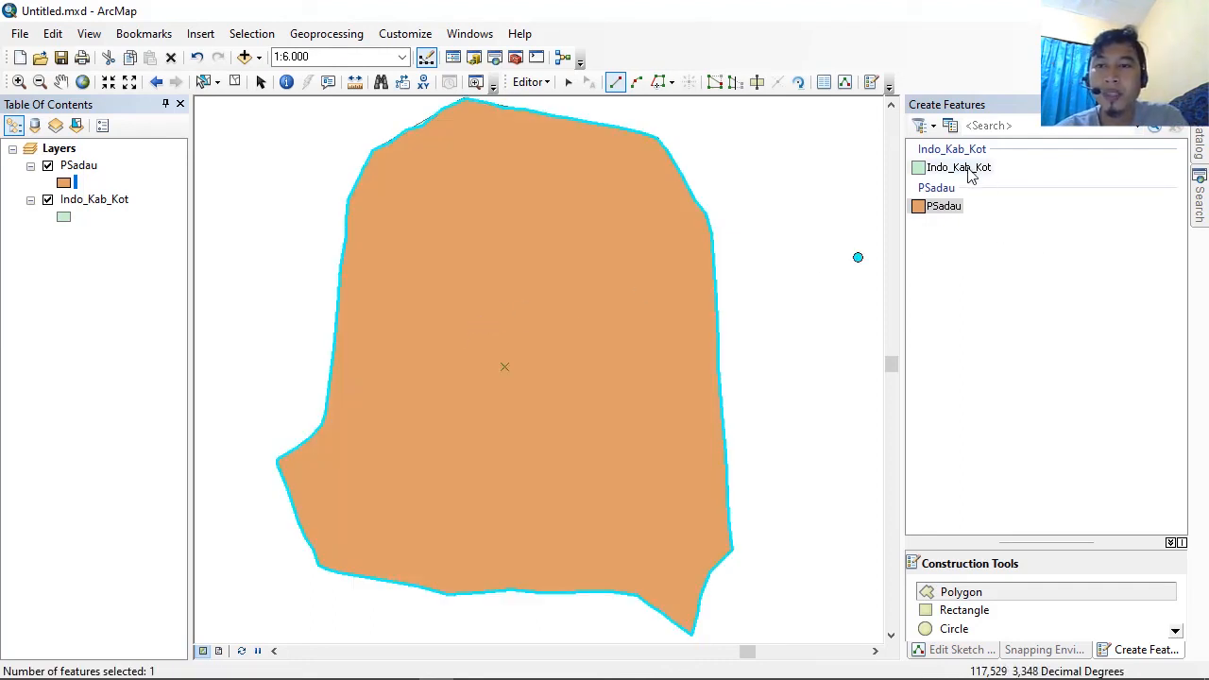
Step: Toggle the visibility of the PSadau and Indo_Kab_Kot layers to compare the traced polygon with the source outline
left_click(962, 206)
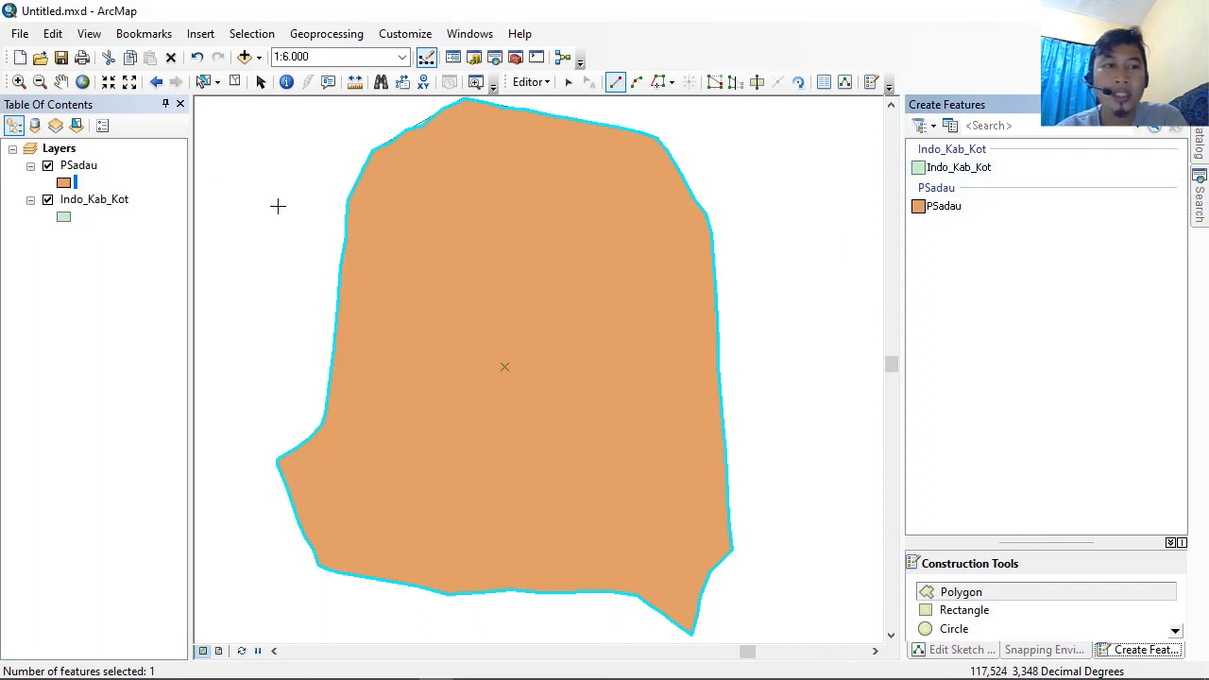
left_click(47, 200)
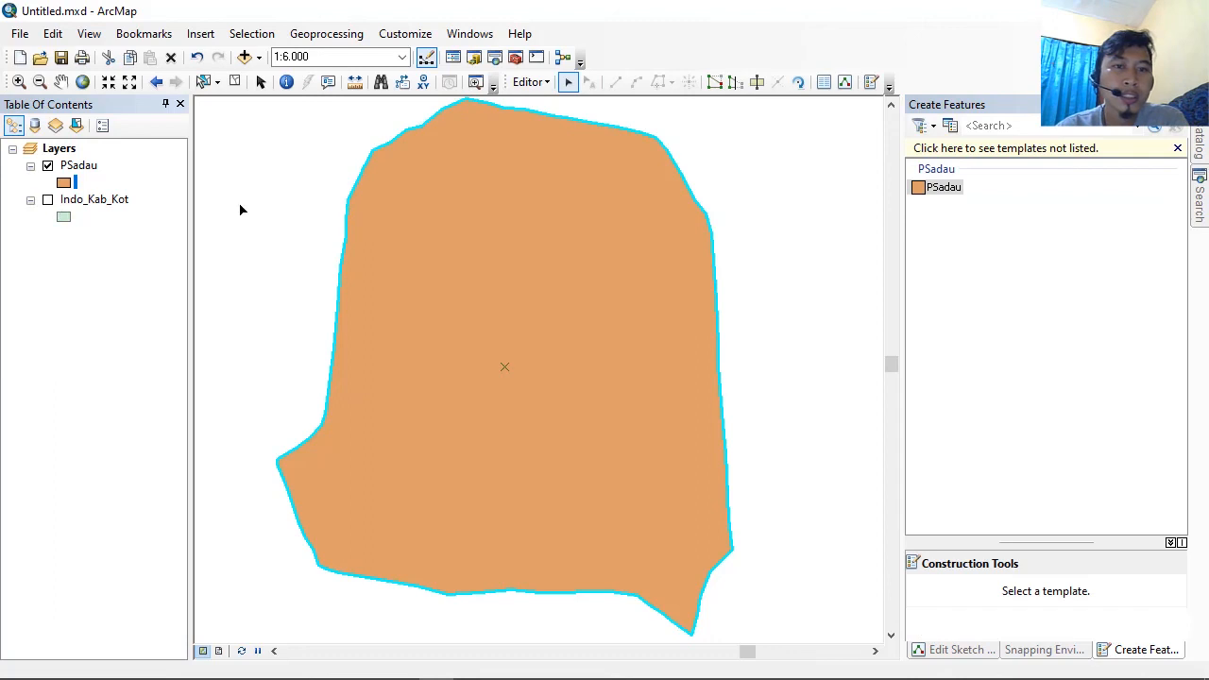
left_click(47, 166)
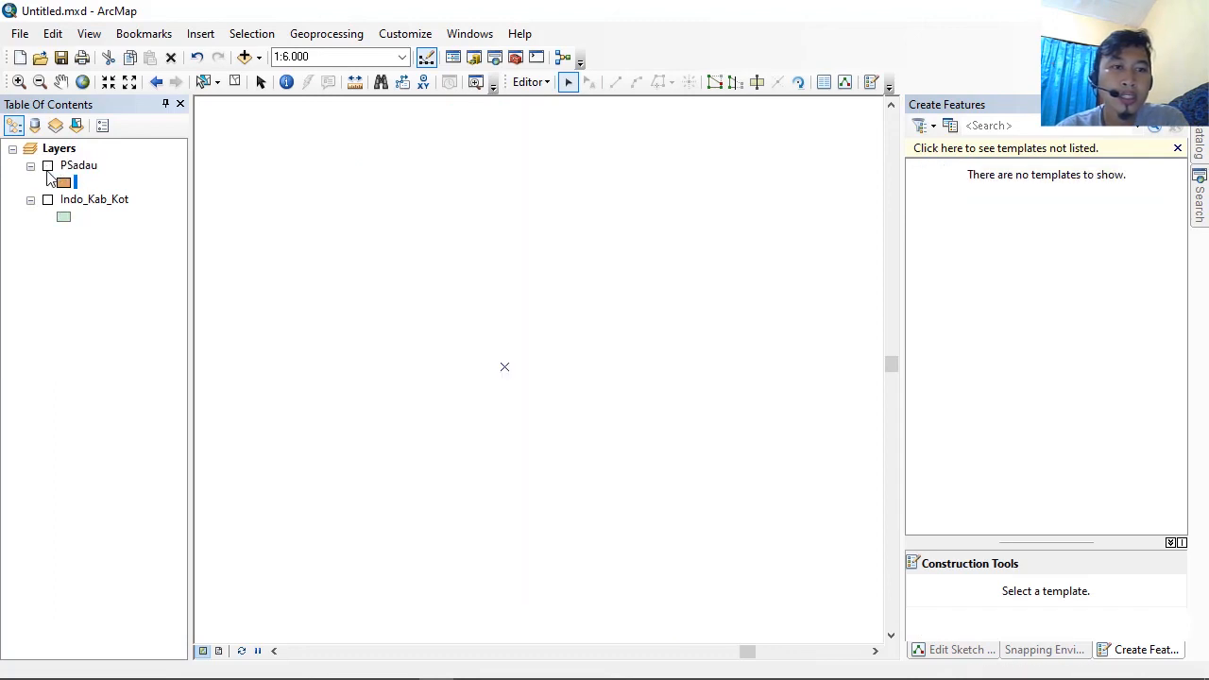
left_click(48, 201)
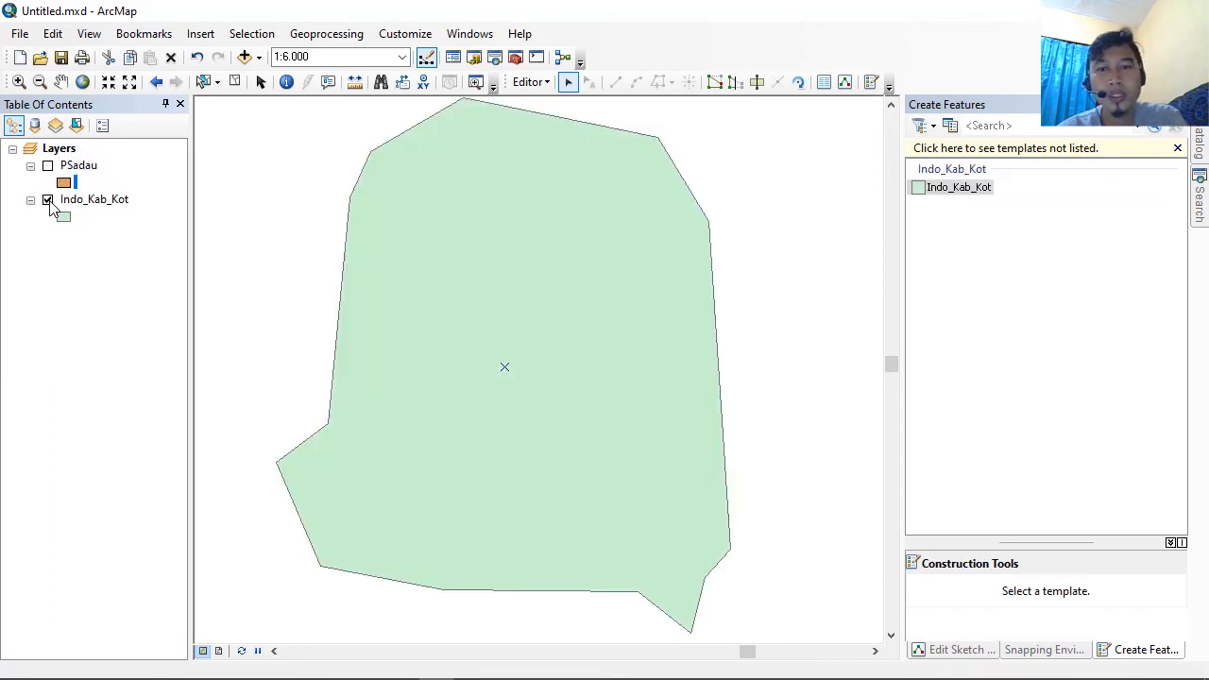
left_click(47, 166)
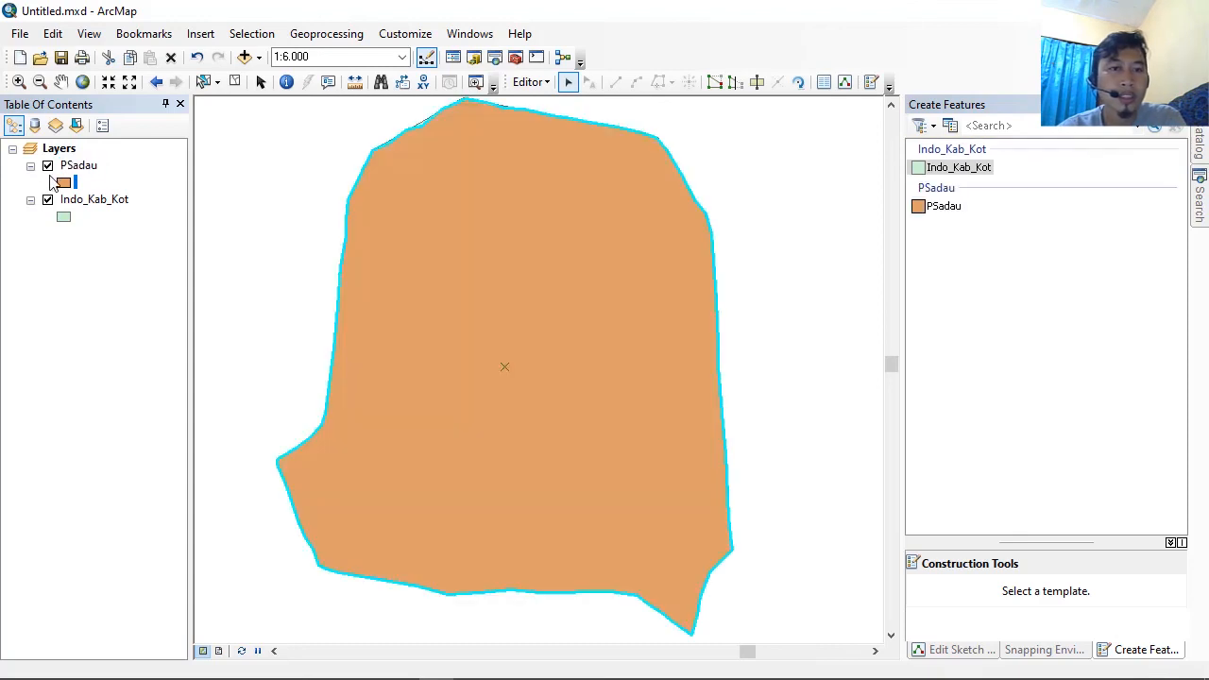
left_click(47, 201)
left_click(48, 200)
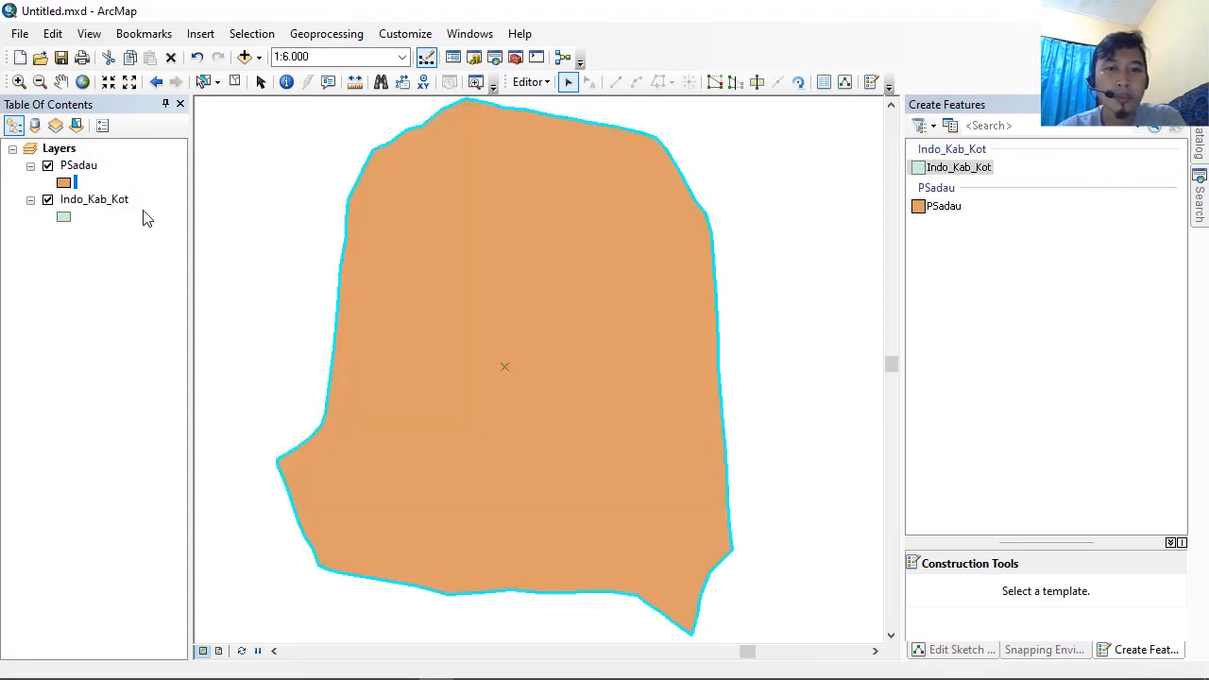
Step: Examine at 1:1.000 how closely the PSadau boundary follows Indo_Kab_Kot around the island's northeast corner
scroll(527, 338, "down", 1)
scroll(528, 338, "up", 3)
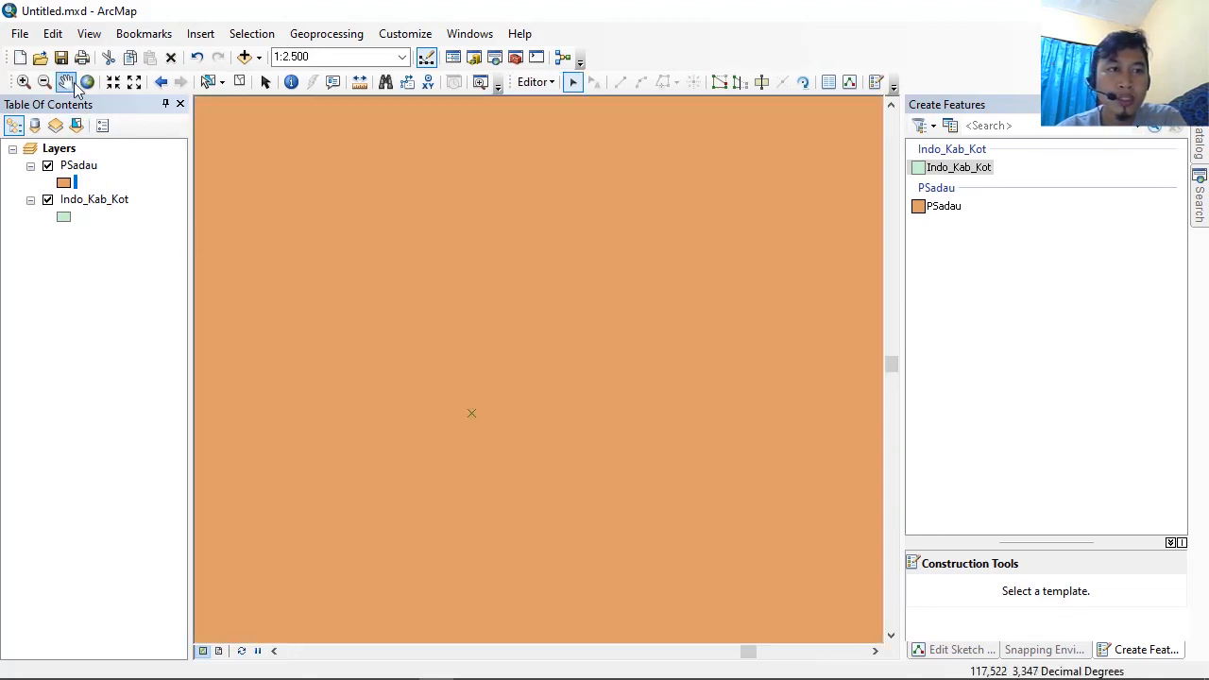
left_click(65, 82)
left_click_drag(610, 185, 561, 440)
left_click_drag(659, 273, 648, 383)
scroll(648, 383, "up", 1)
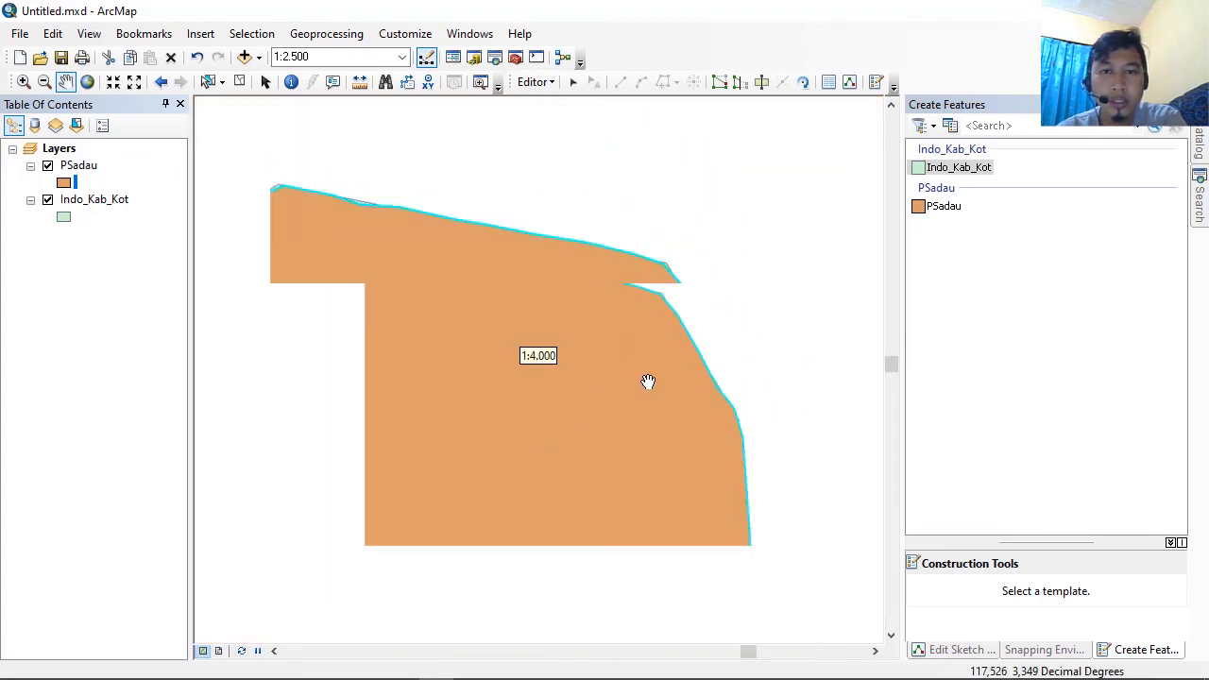
scroll(648, 383, "down", 3)
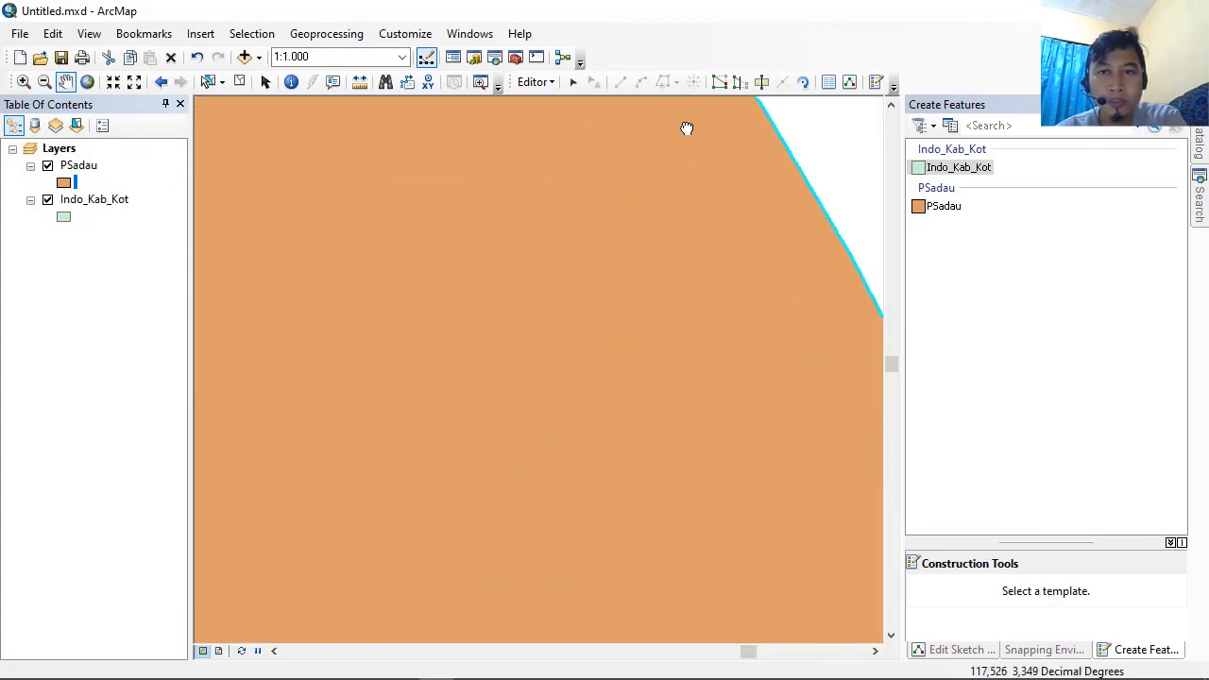
left_click_drag(688, 126, 634, 287)
left_click_drag(659, 229, 613, 323)
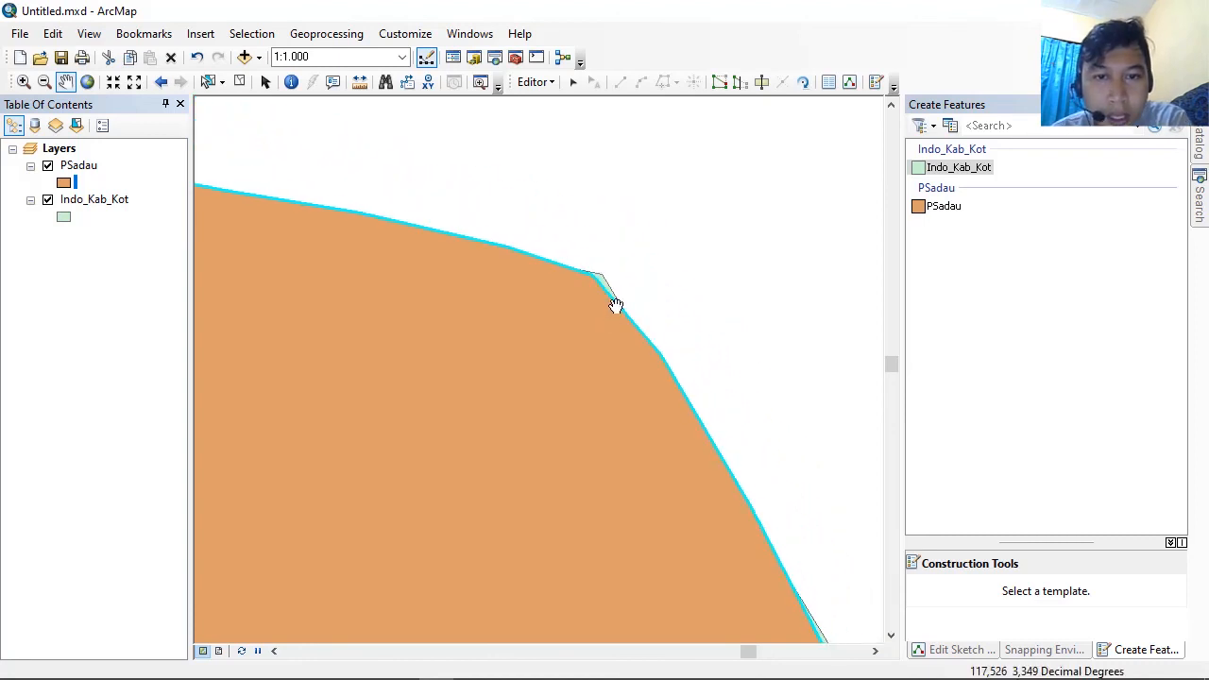
left_click_drag(608, 281, 542, 170)
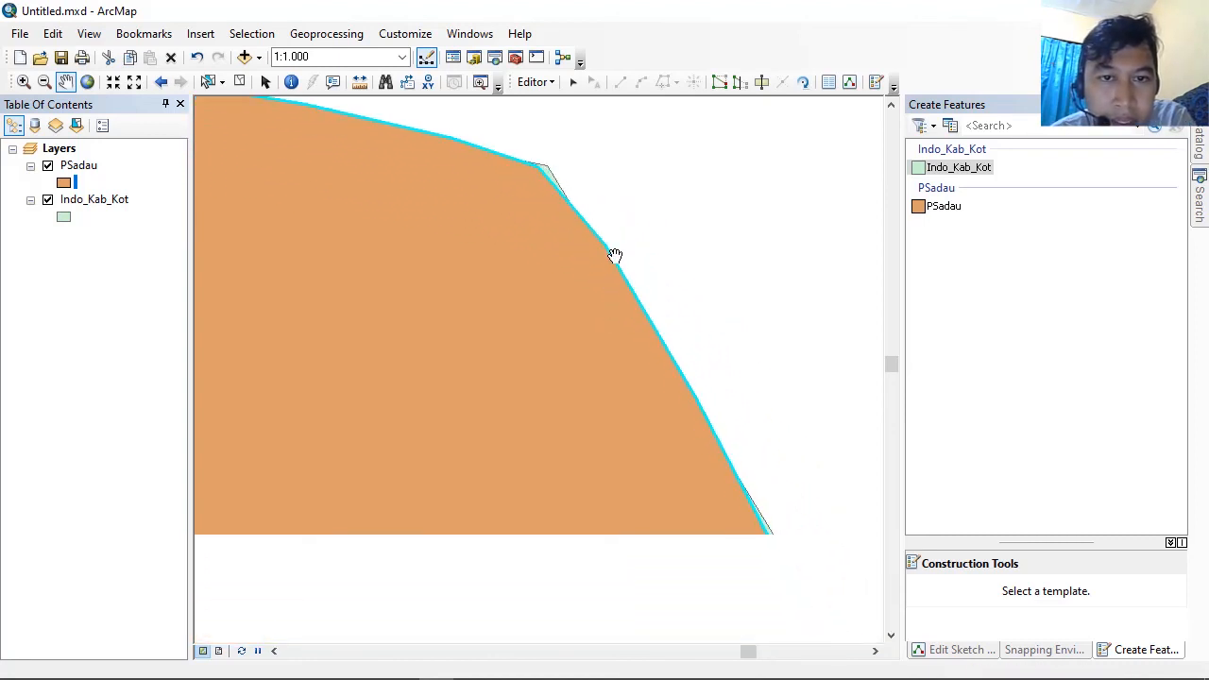
left_click_drag(615, 259, 500, 137)
left_click_drag(554, 287, 480, 154)
Step: Inspect the traced boundary down the east side and around the pointed southeastern spur for gaps against the source
left_click_drag(652, 440, 636, 256)
left_click_drag(658, 489, 643, 261)
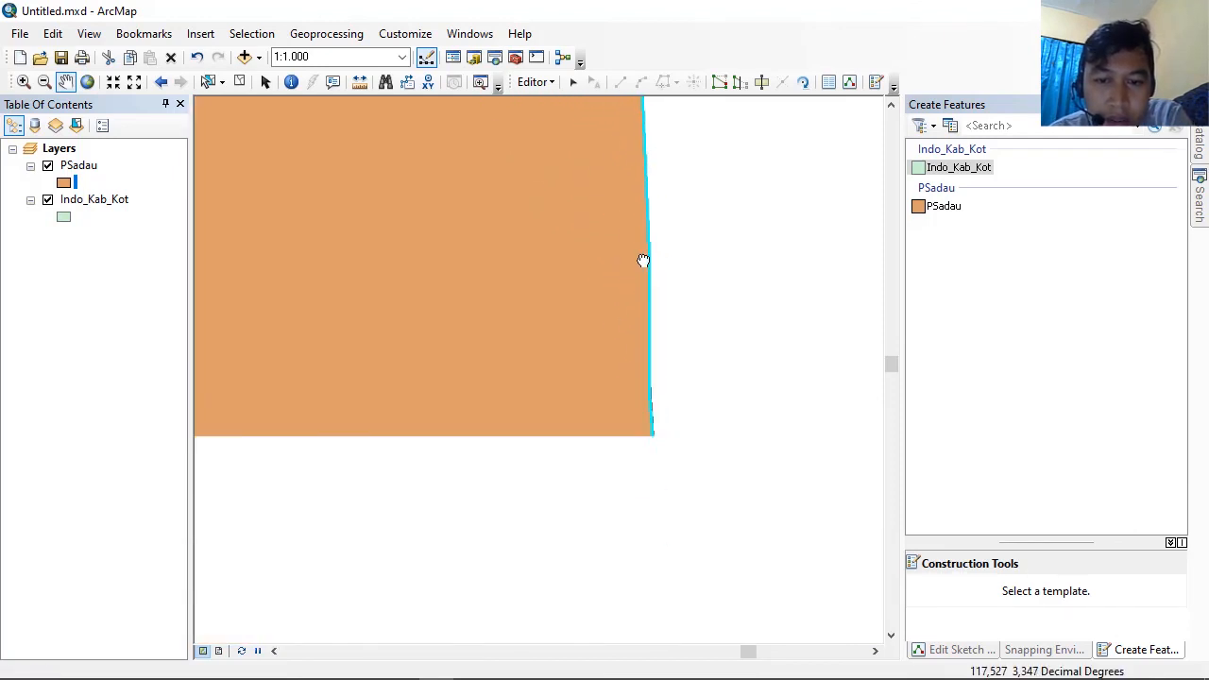
left_click_drag(620, 533, 626, 271)
left_click_drag(602, 534, 624, 230)
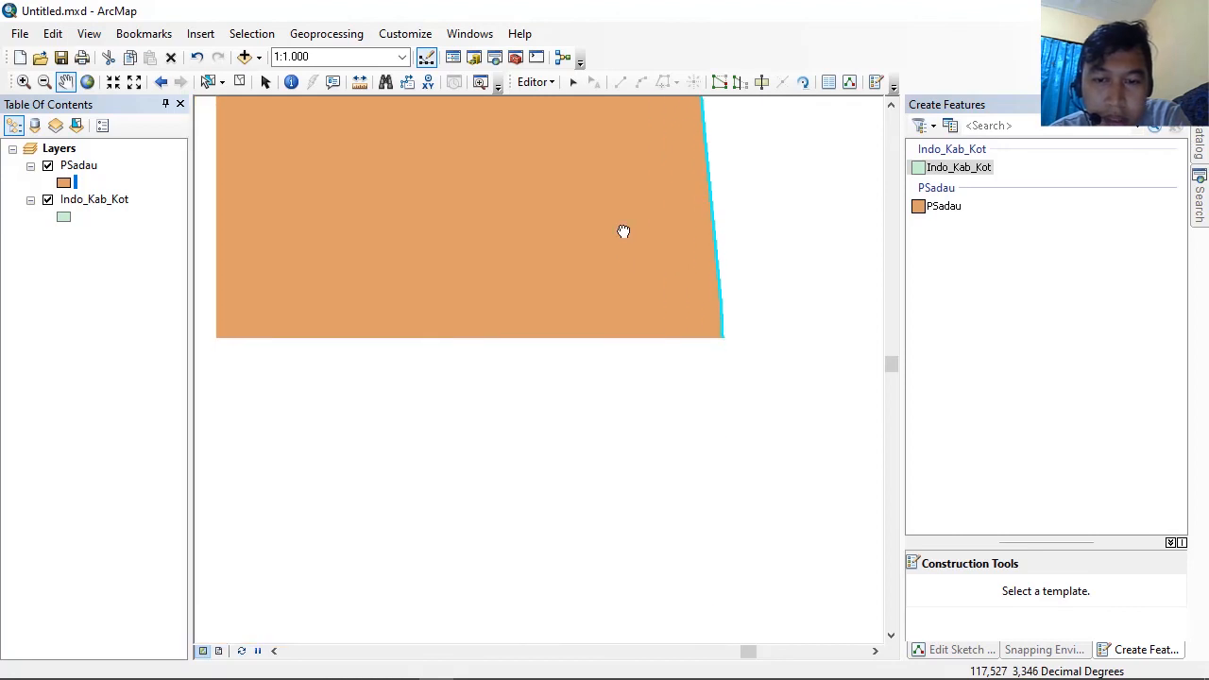
left_click_drag(640, 440, 630, 221)
left_click_drag(660, 459, 735, 85)
left_click_drag(578, 517, 685, 294)
left_click_drag(629, 386, 726, 276)
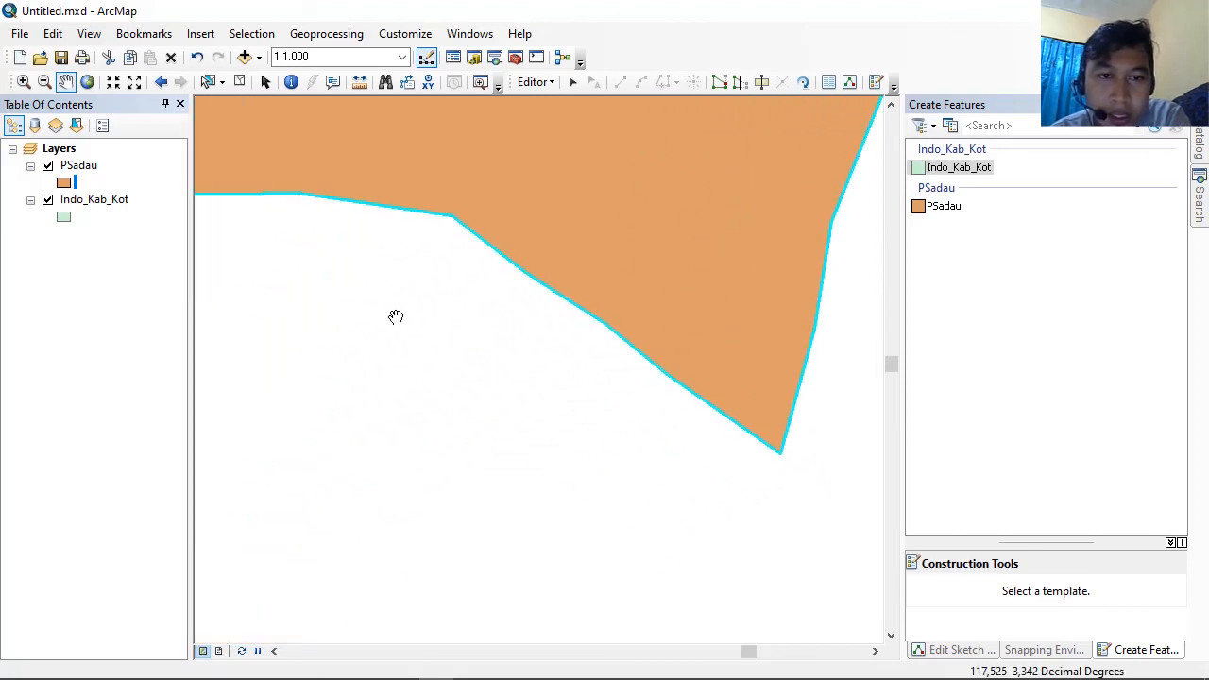
Step: Check the traced boundary along the island's south edge, from the spur westward, against the Indo_Kab_Kot outline
left_click_drag(394, 318, 659, 394)
left_click_drag(526, 255, 680, 425)
left_click_drag(368, 366, 473, 398)
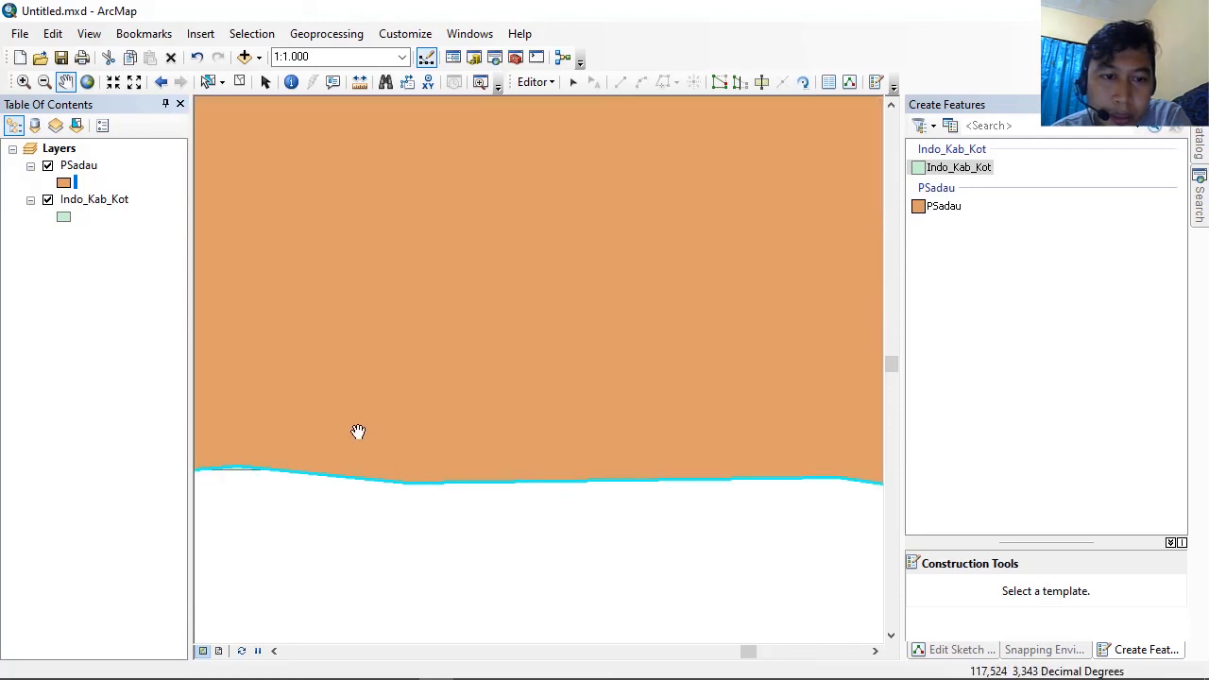
left_click_drag(359, 432, 388, 363)
left_click_drag(382, 418, 476, 413)
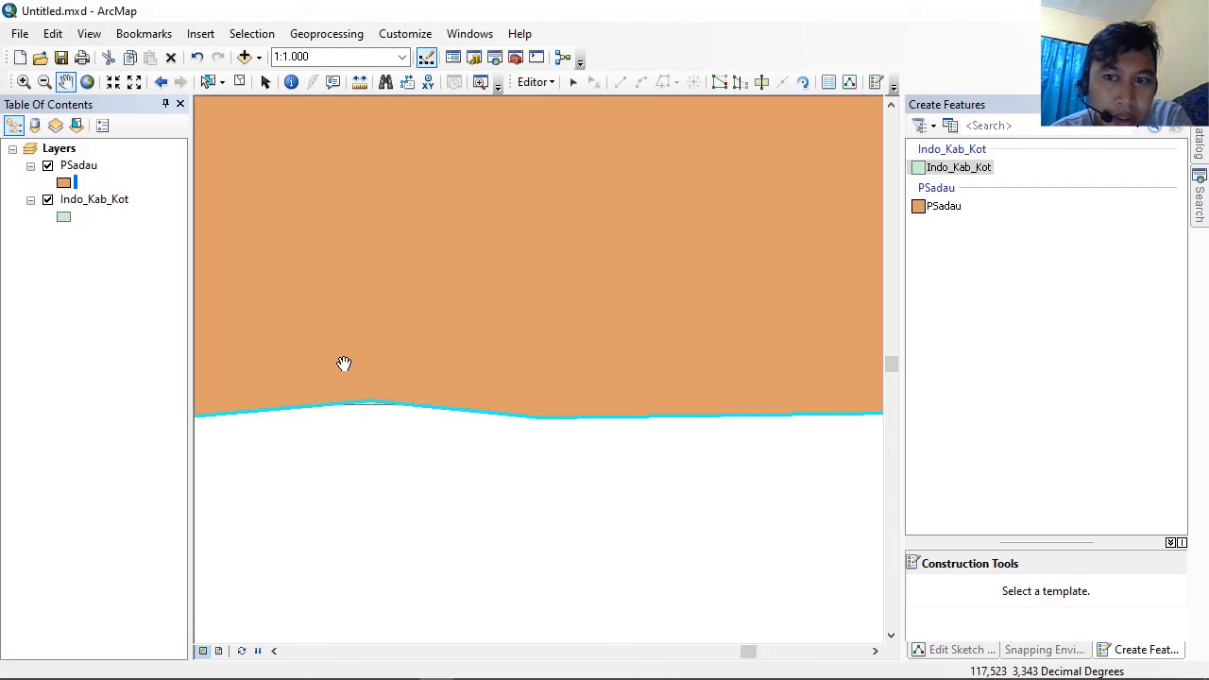
right_click(381, 434)
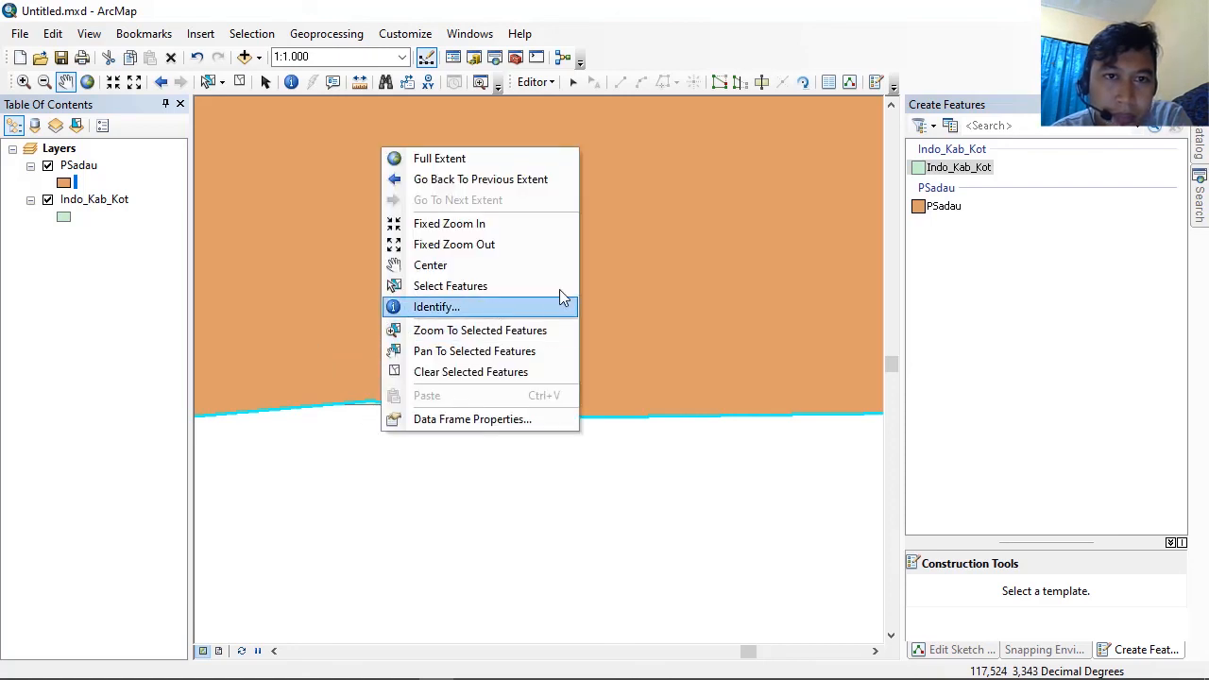
left_click_drag(659, 272, 494, 272)
left_click_drag(297, 305, 616, 265)
left_click_drag(455, 341, 639, 253)
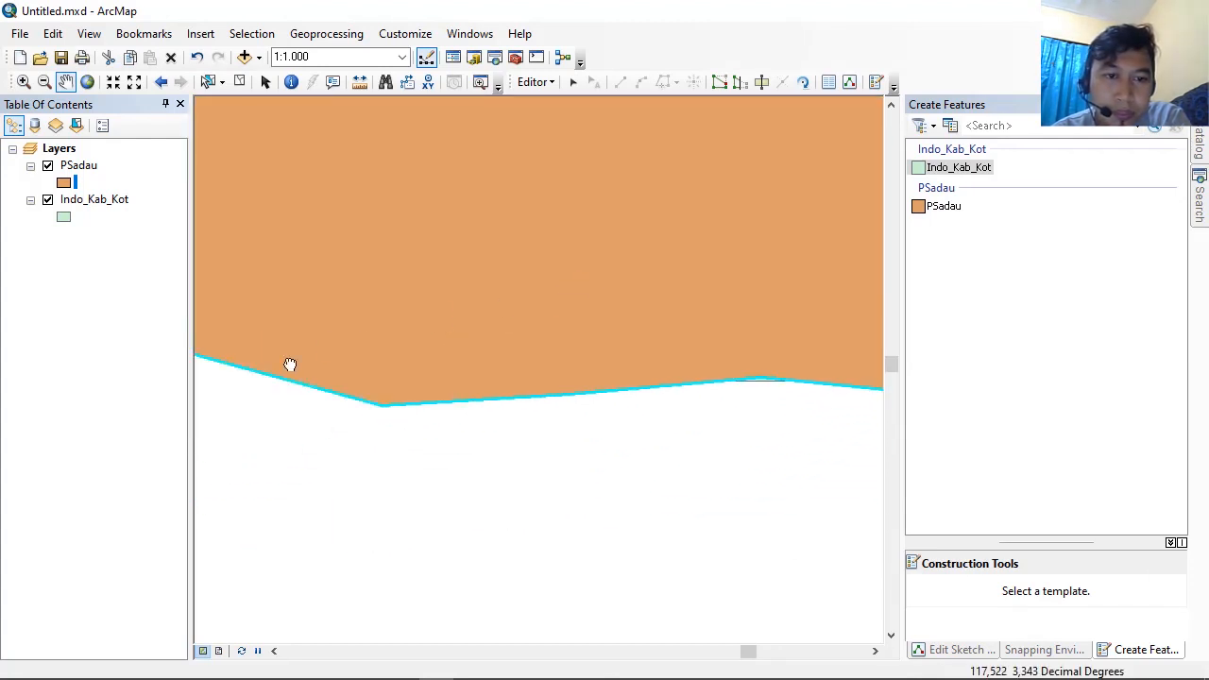
left_click_drag(290, 365, 542, 507)
left_click_drag(354, 441, 505, 404)
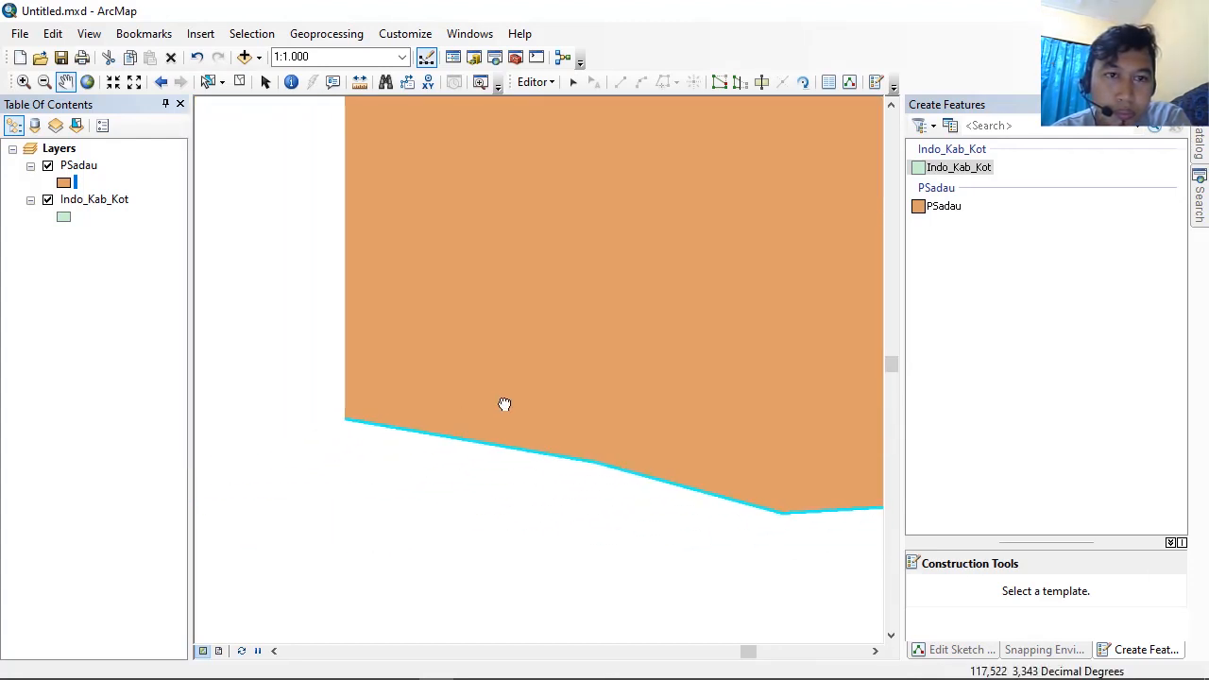
left_click_drag(378, 402, 554, 480)
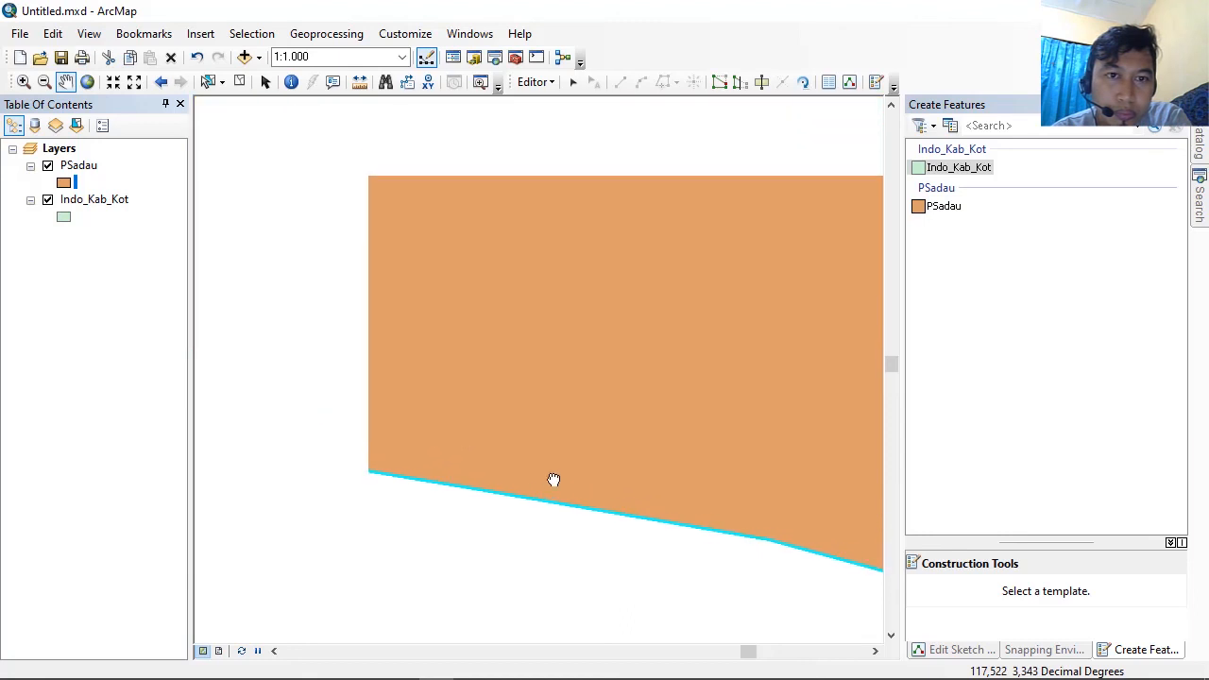
Step: Review the boundary along the southwest edge and western point, then the overall polygon shape at 1:5.000
left_click_drag(372, 387, 813, 556)
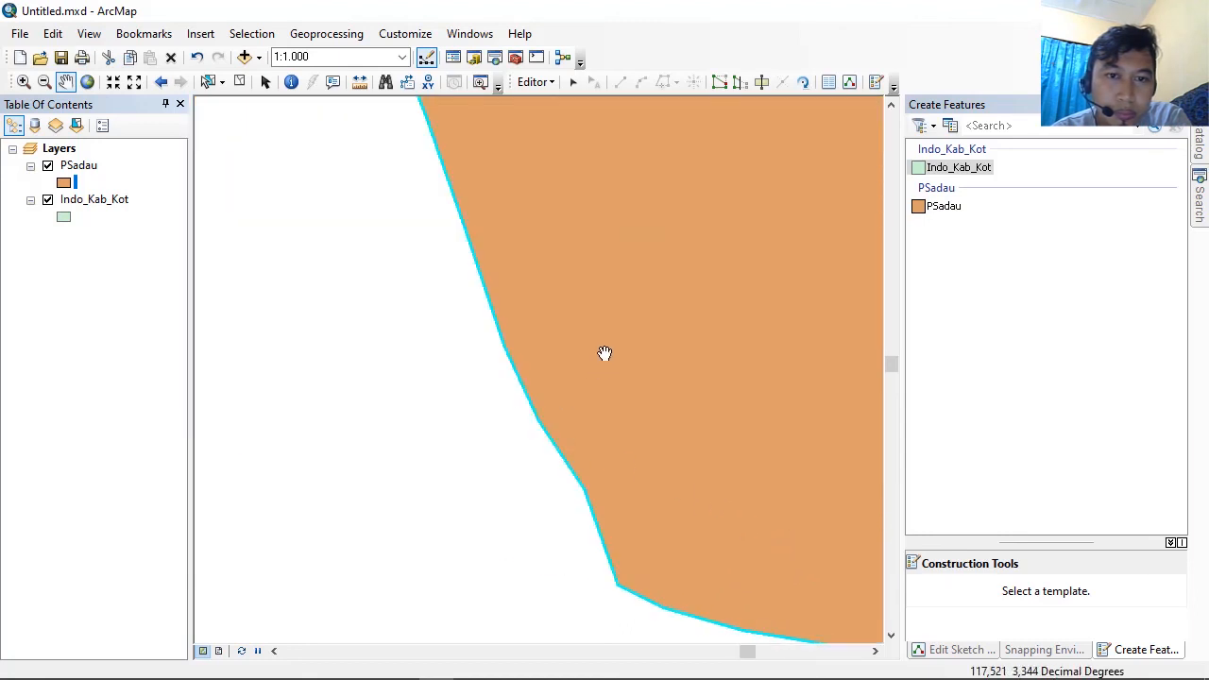
left_click_drag(605, 354, 569, 642)
left_click_drag(470, 421, 419, 615)
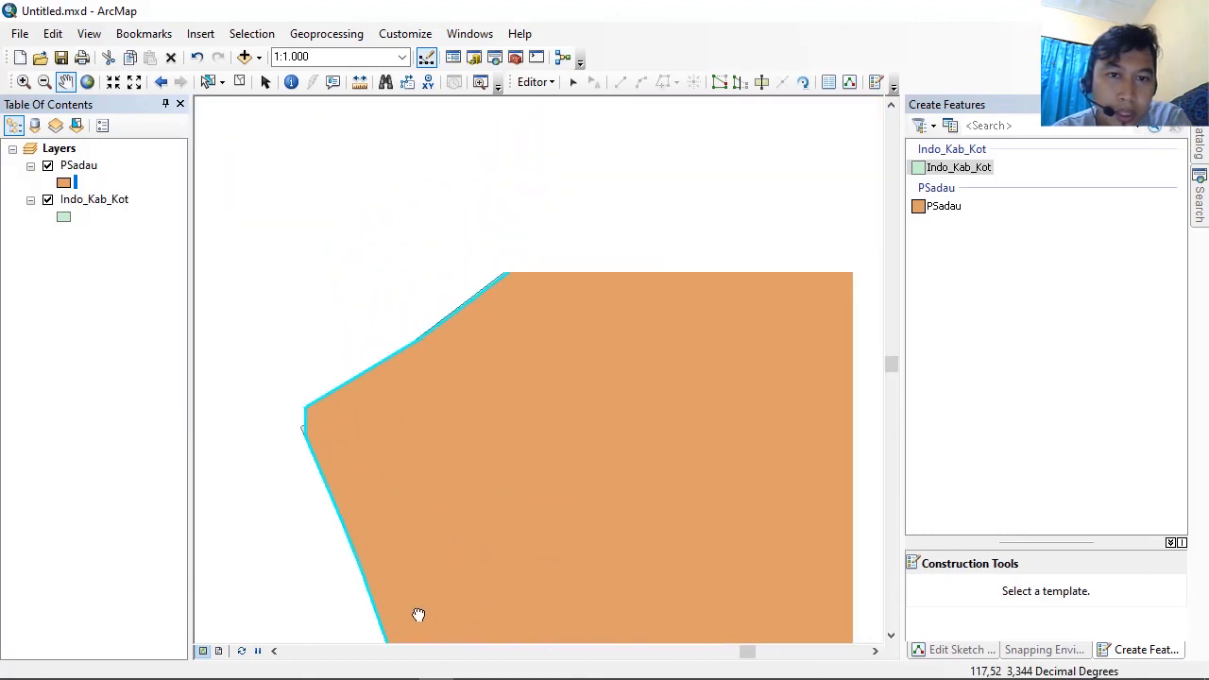
left_click_drag(619, 175, 351, 270)
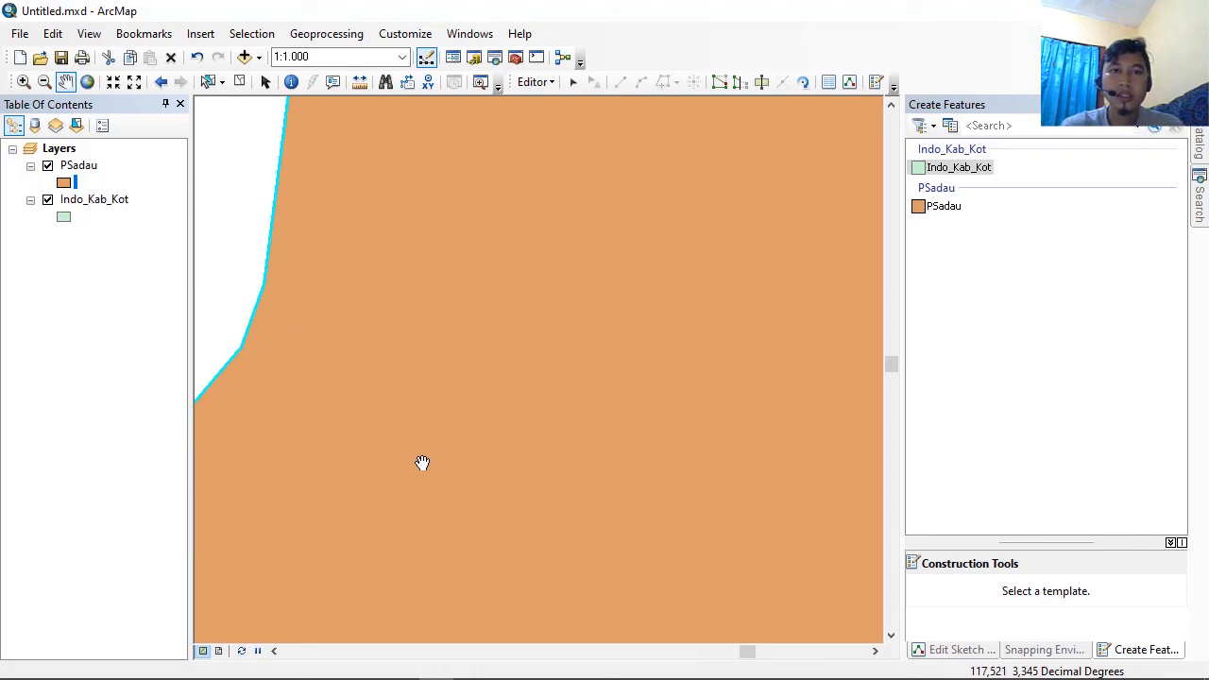
scroll(464, 343, "up", 3)
scroll(464, 344, "down", 8)
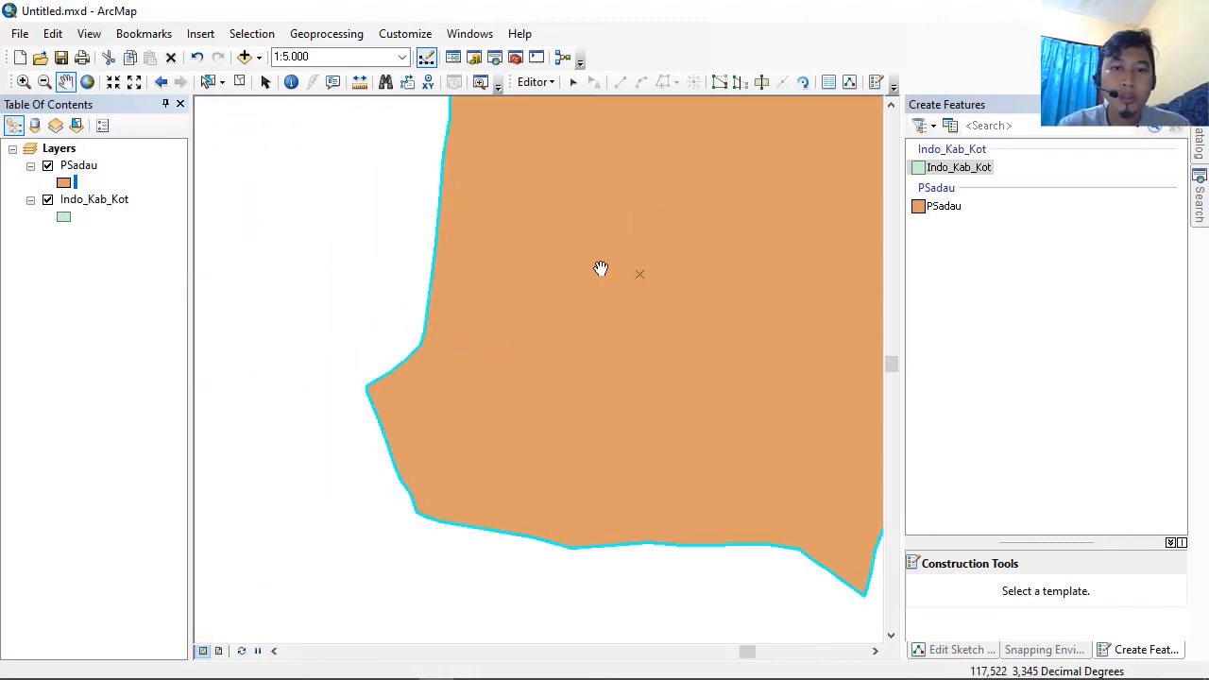
left_click_drag(633, 247, 422, 378)
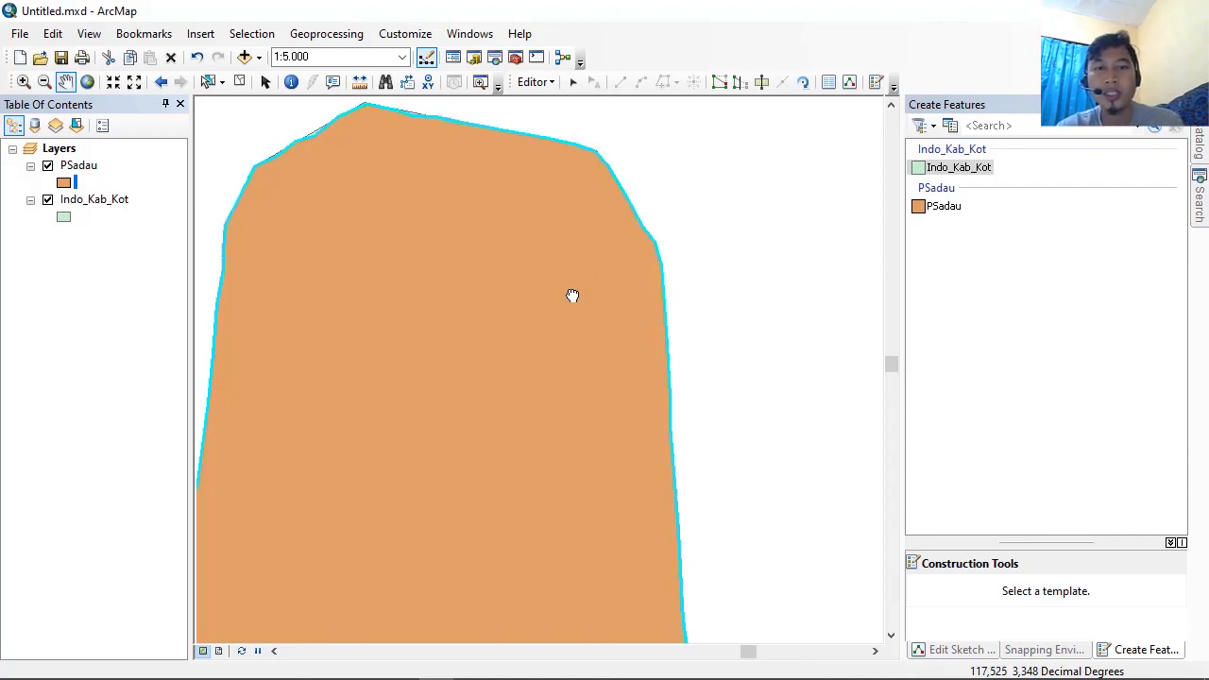
left_click_drag(573, 294, 691, 261)
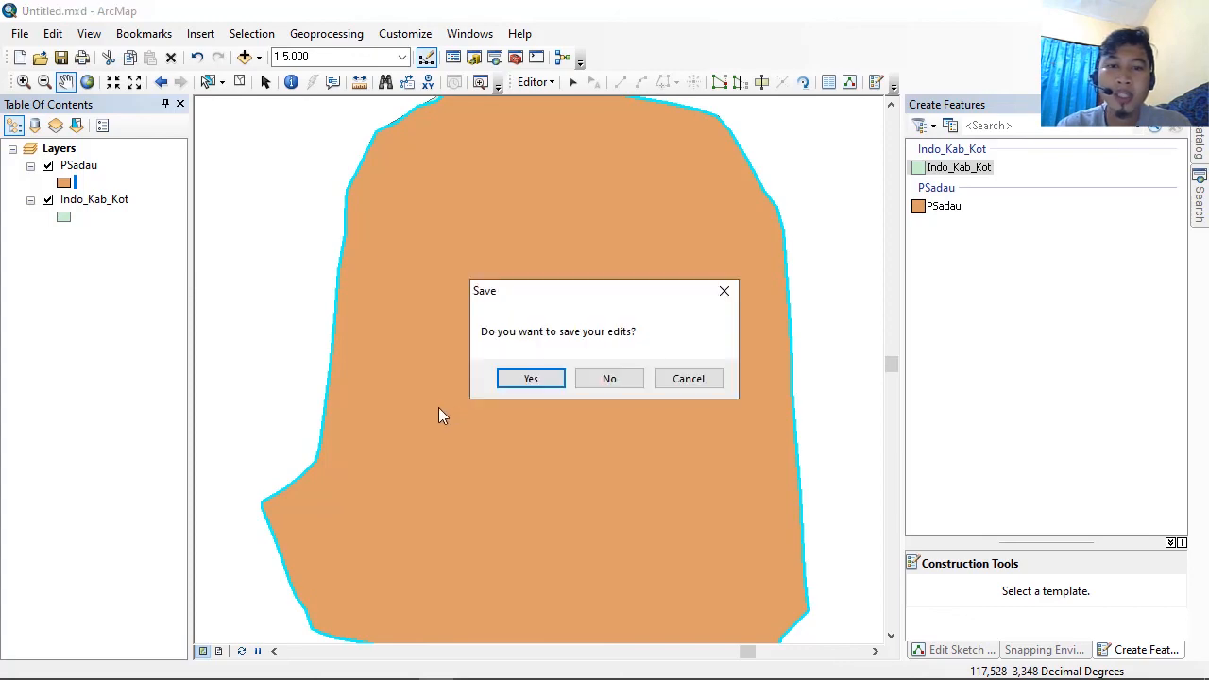
Step: Save the PSadau edits and the changes to Untitled.mxd while closing the program
left_click(521, 385)
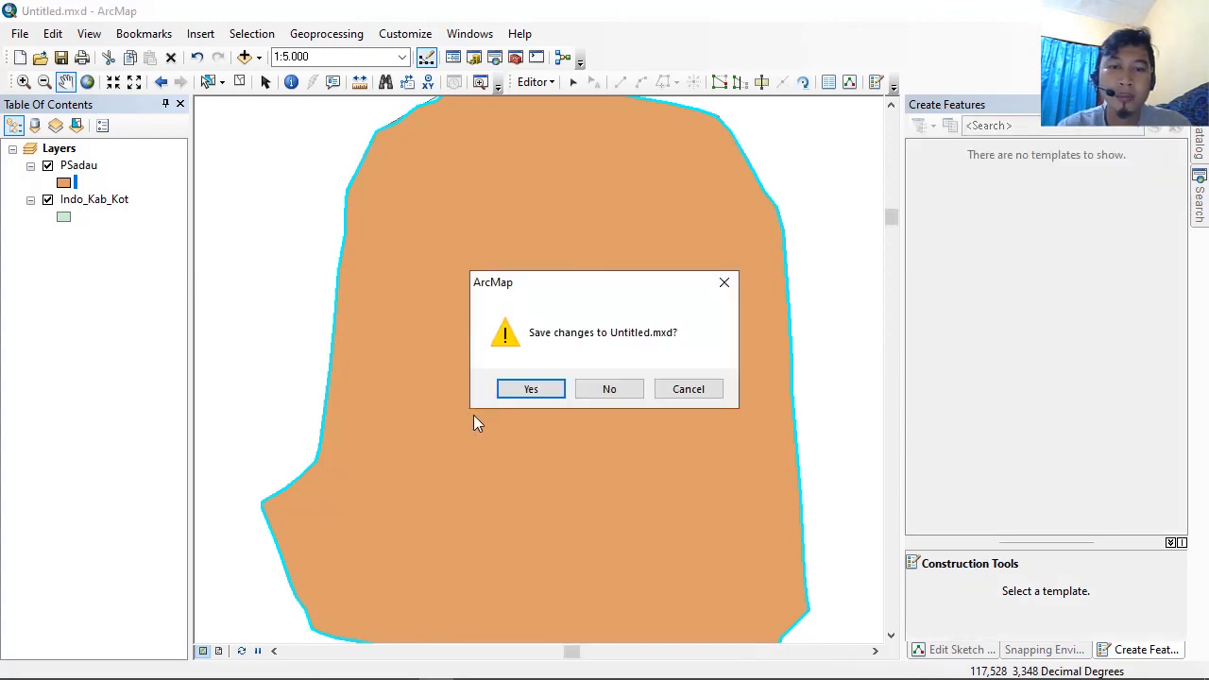
left_click(531, 392)
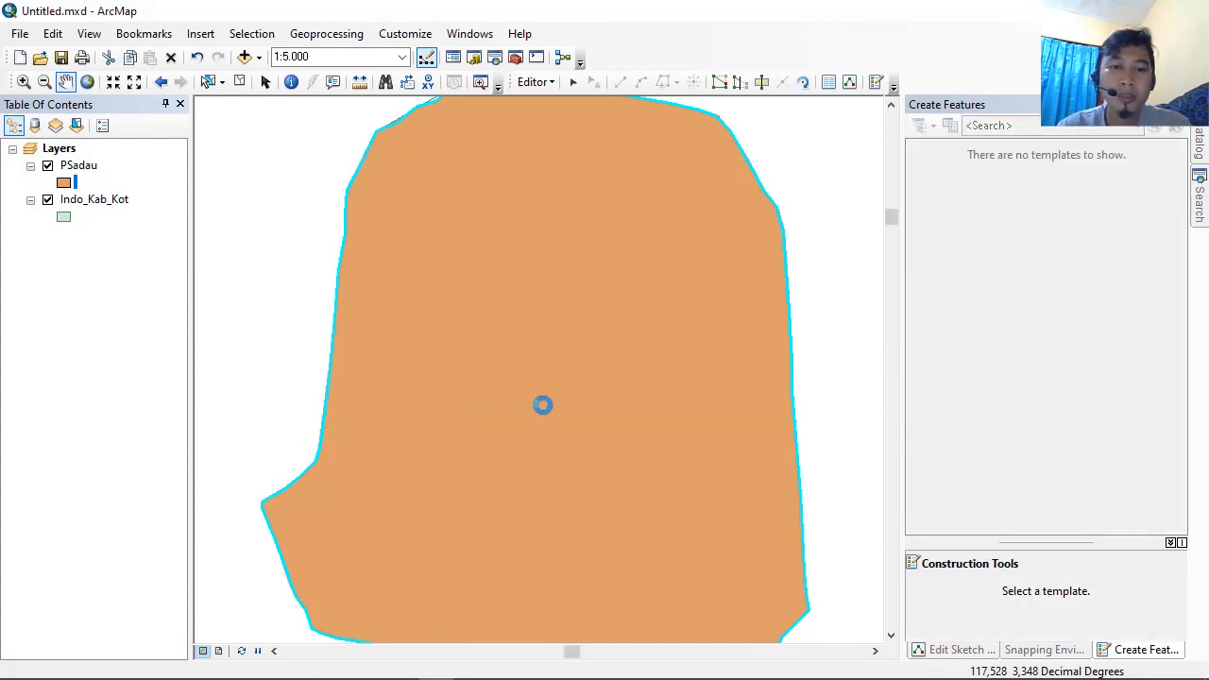